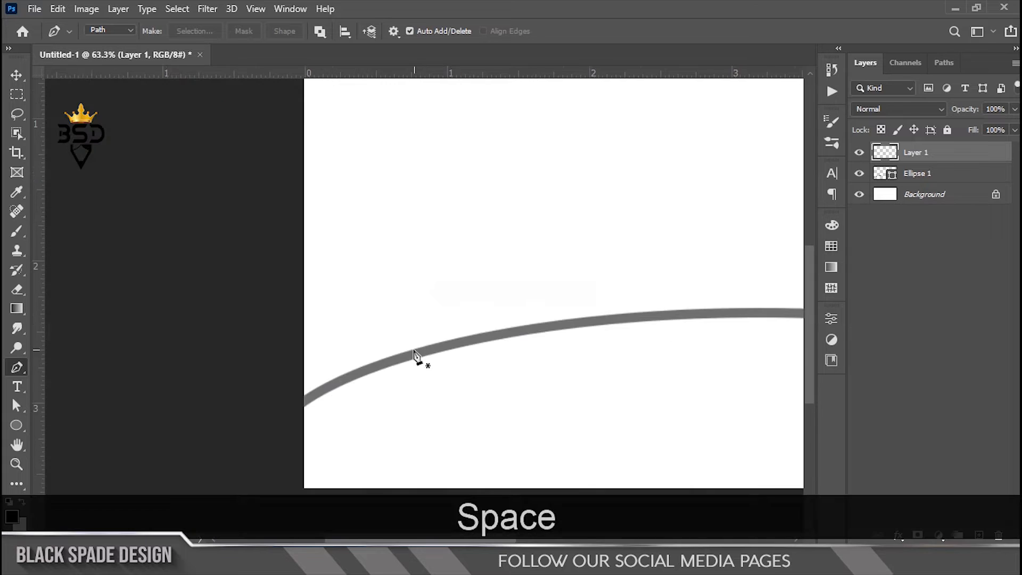
# - With the Pen tool, outline the letter's slanted stem from the grey arc up, adding a curved serif and a straight top edge
pyautogui.scroll(3, 235, 381)
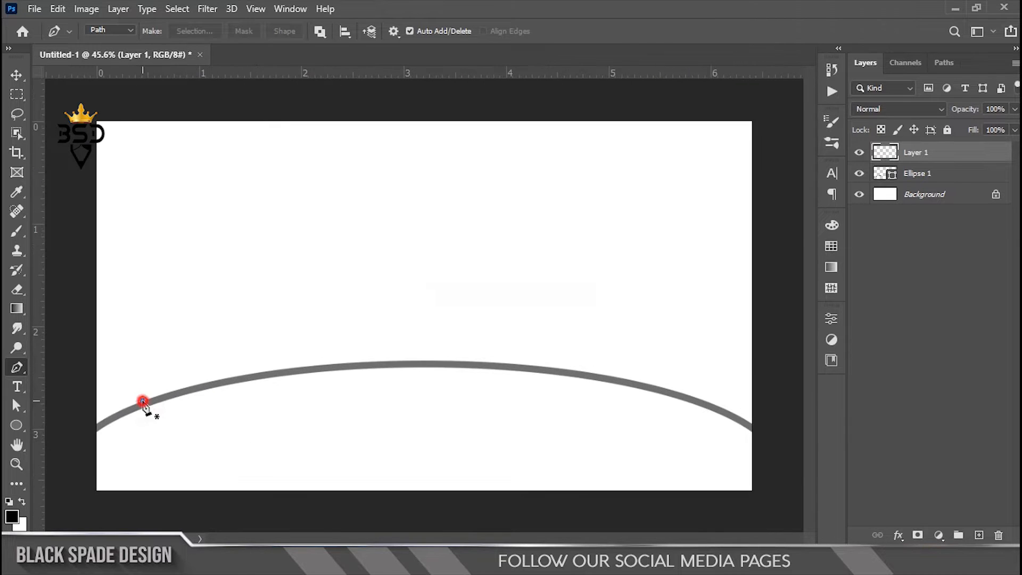
pyautogui.click(143, 407)
pyautogui.scroll(1, 192, 294)
pyautogui.click(151, 276)
pyautogui.scroll(1, 152, 280)
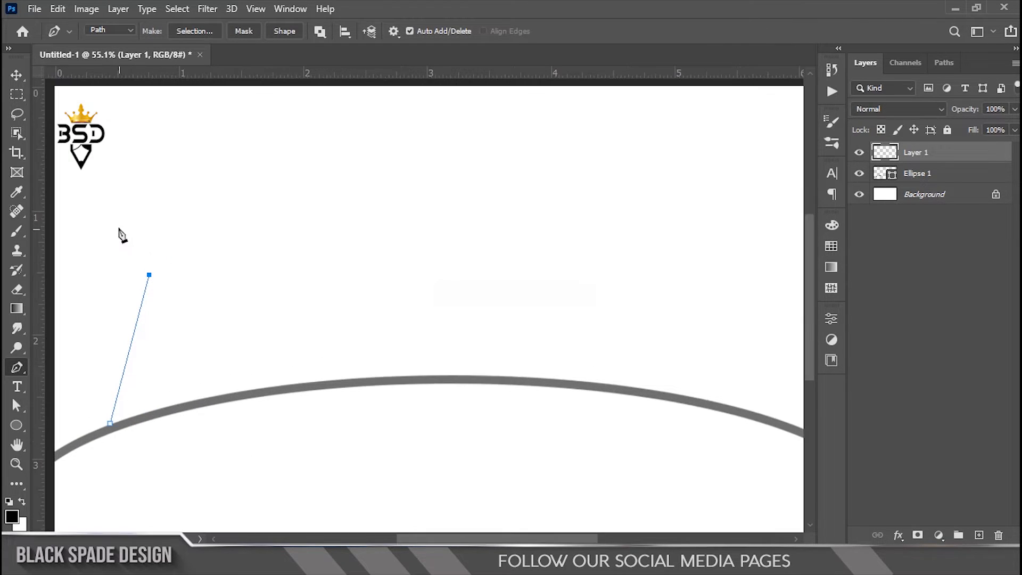
pyautogui.keyDown('alt'); pyautogui.click(113, 227); pyautogui.keyUp('alt')
pyautogui.click(226, 217)
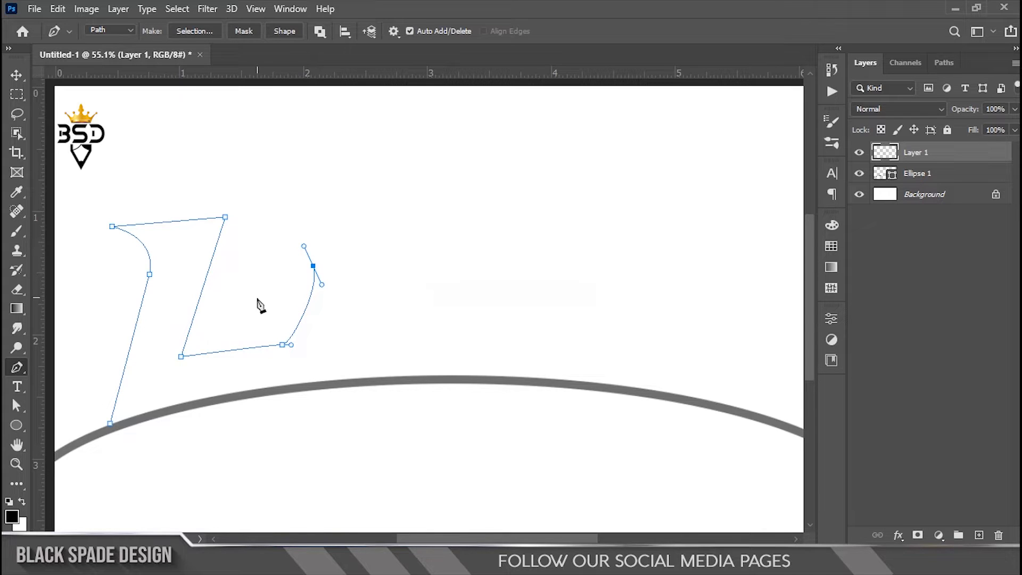
# - Continue the path around the inner counter and hooked terminal, curving it over the top of the letter's bowl
pyautogui.keyDown('alt'); pyautogui.click(279, 292); pyautogui.keyUp('alt')
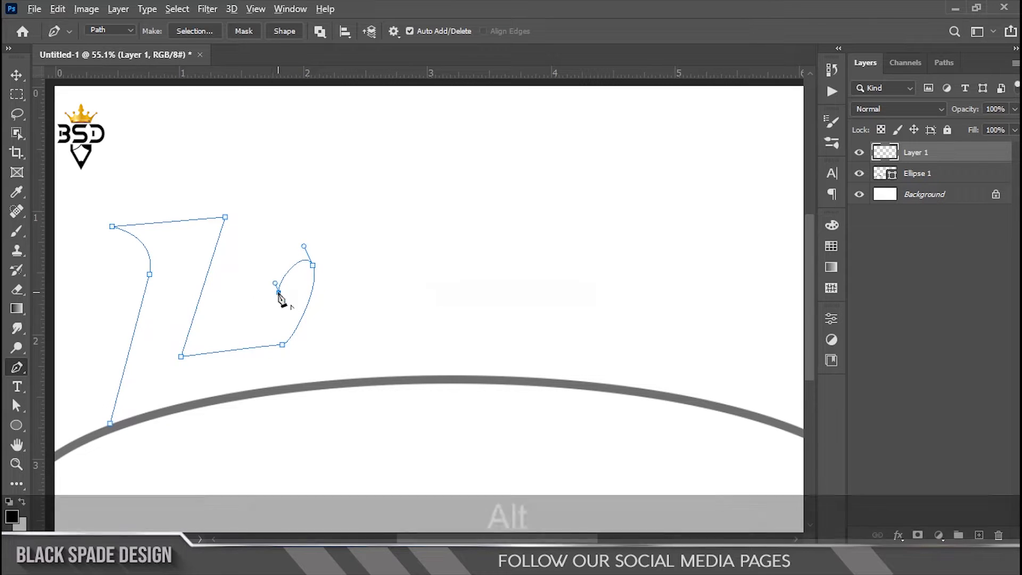
pyautogui.scroll(3, 277, 294)
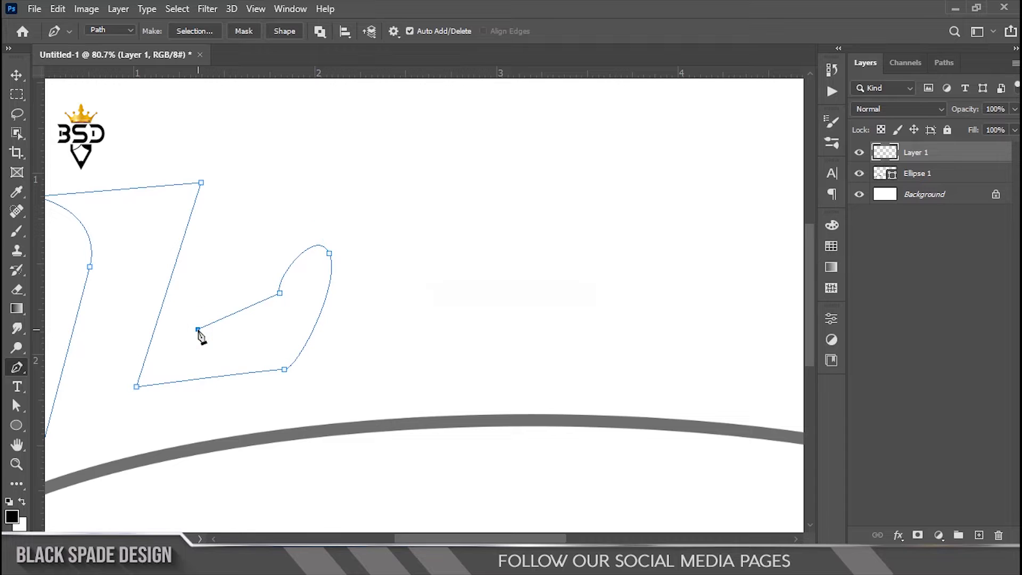
pyautogui.moveTo(290, 205); pyautogui.dragTo(286, 194)
pyautogui.hotkey('ctrl', 'z')
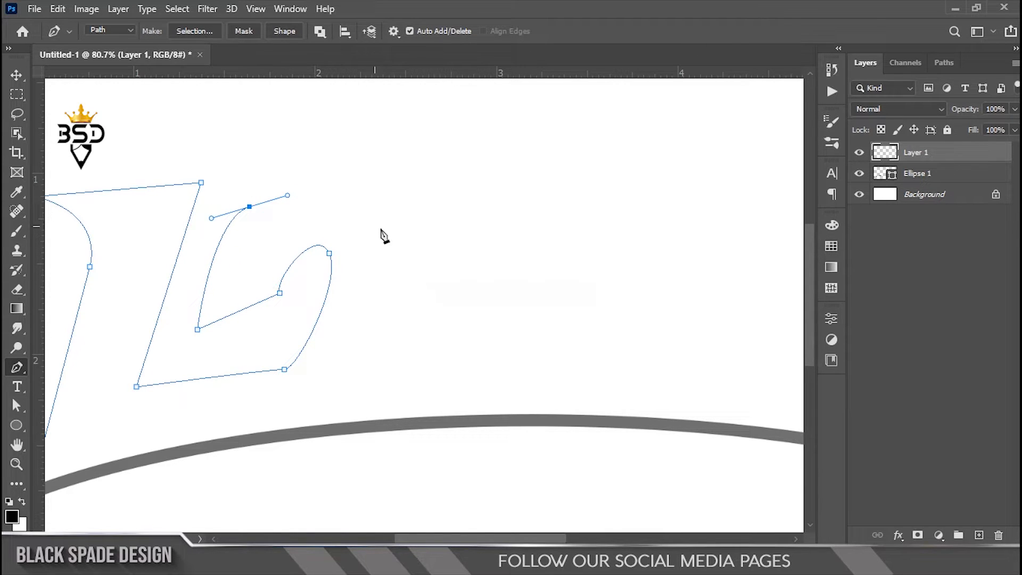
pyautogui.hotkey('ctrl', 'z')
pyautogui.moveTo(393, 235); pyautogui.dragTo(406, 273)
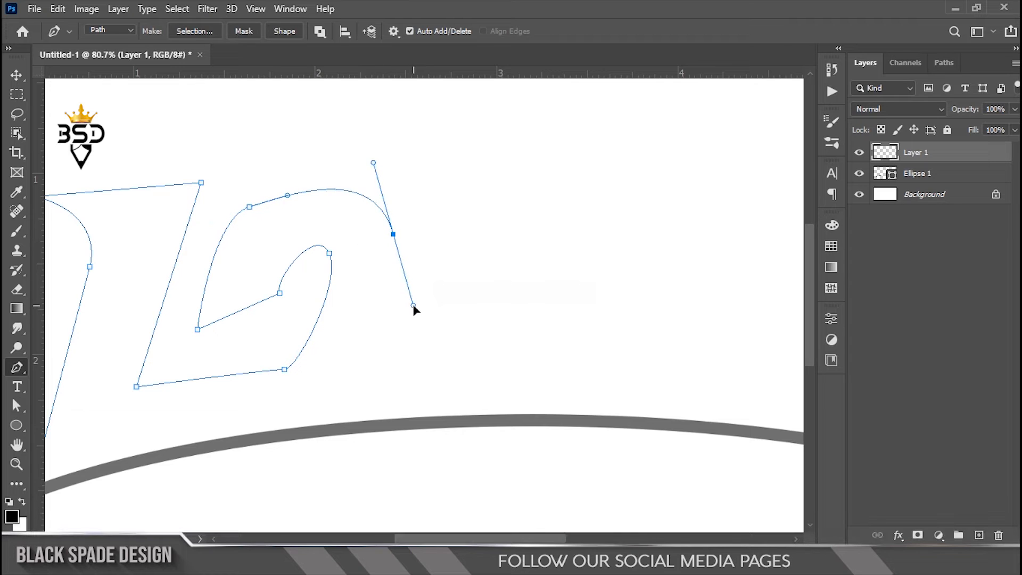
# - Bring the bowl's outer curve down to the grey arc and close the path along the arc at the stem's foot
pyautogui.moveTo(313, 457); pyautogui.dragTo(428, 334)
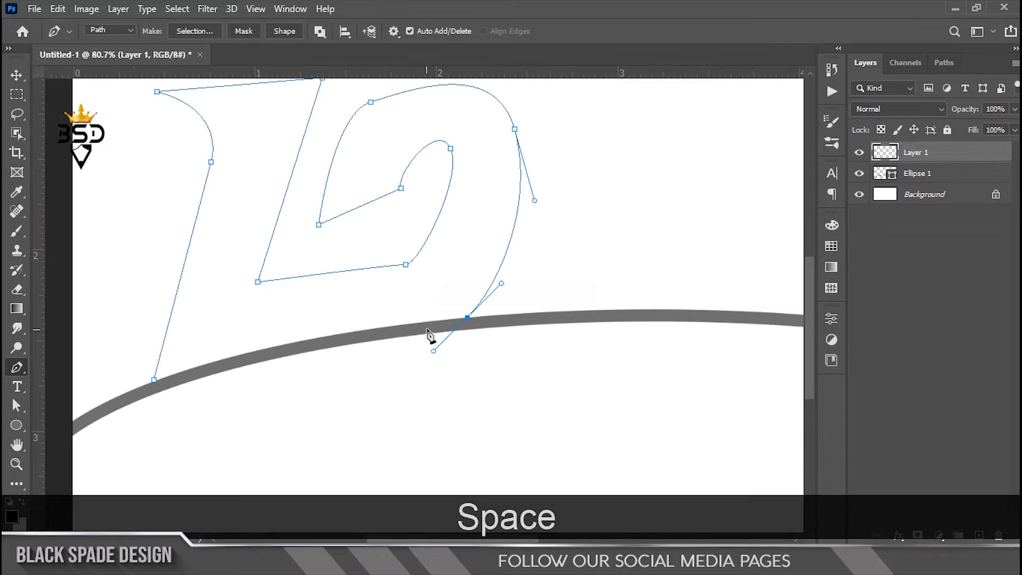
pyautogui.scroll(1, 319, 367)
pyautogui.moveTo(319, 367); pyautogui.dragTo(402, 291)
pyautogui.moveTo(220, 304); pyautogui.dragTo(209, 308)
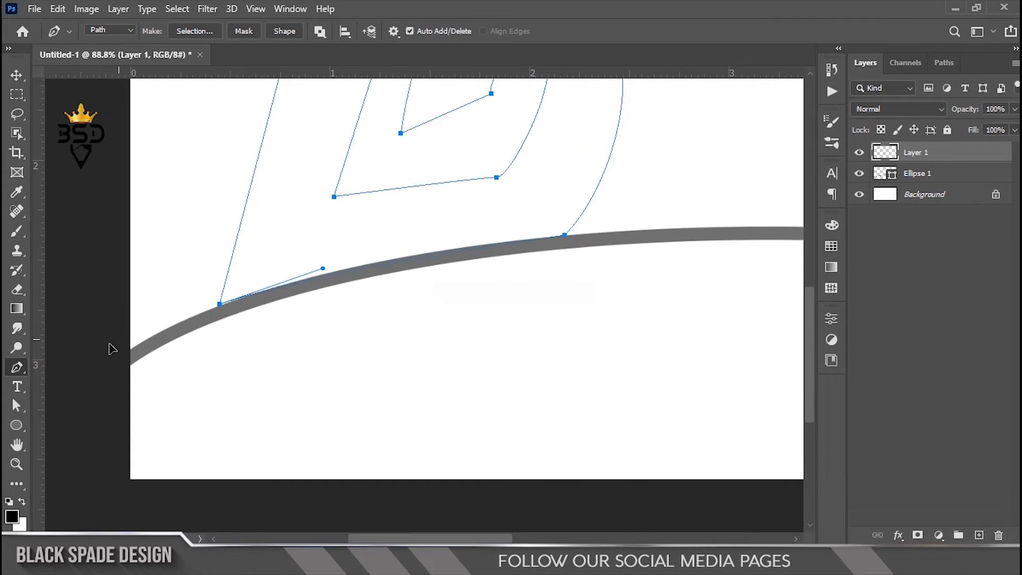
# - Convert the letter path to a selection, paint it solid black with a brush reduced to 1100 px, and deselect
pyautogui.scroll(-2, 313, 235)
pyautogui.moveTo(395, 96); pyautogui.dragTo(280, 235)
pyautogui.rightClick(296, 206)
pyautogui.click(326, 258)
pyautogui.press('Return')
pyautogui.press('b')
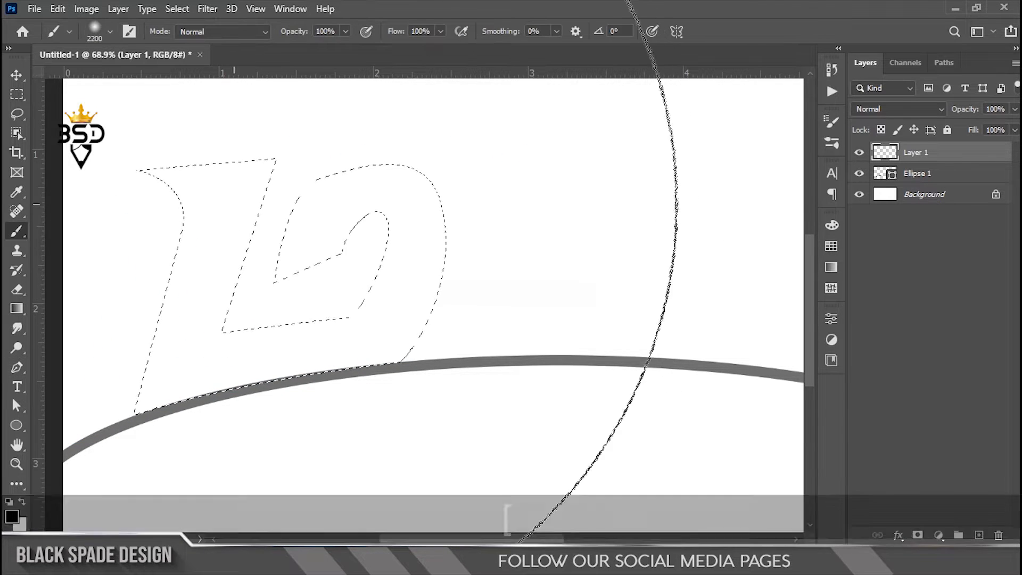
pyautogui.press('[')
pyautogui.press('[')
pyautogui.press('[')
pyautogui.press('[')
pyautogui.press('[')
pyautogui.press('[')
pyautogui.moveTo(276, 210)
pyautogui.mouseDown()
pyautogui.moveTo(230, 301)
pyautogui.moveTo(340, 260)
pyautogui.mouseUp()
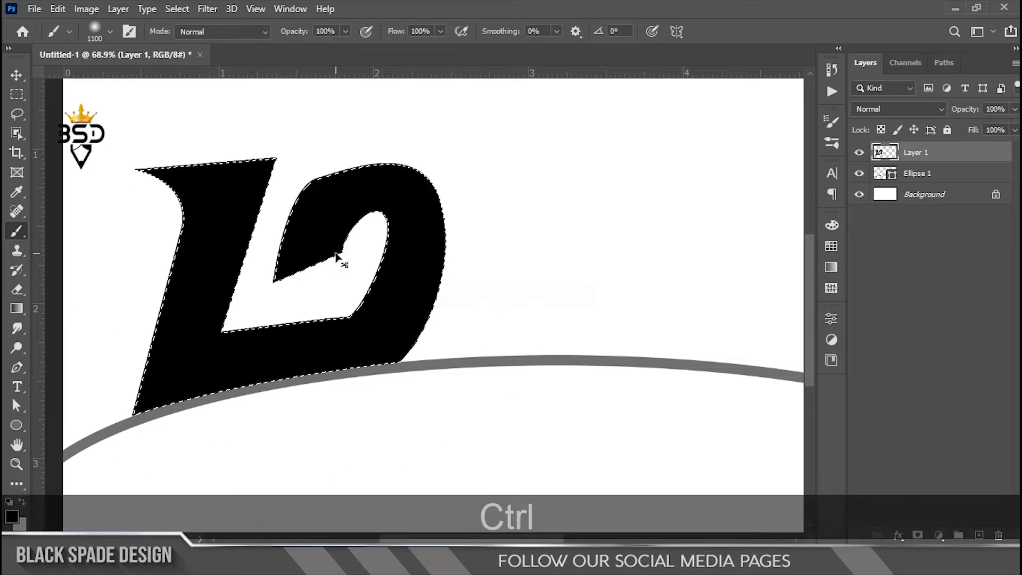
pyautogui.hotkey('ctrl', 'd')
# - Select the bowl part of the letter with the Lasso, cut it to a new layer, and nudge it left and down
pyautogui.scroll(2, 262, 273)
pyautogui.moveTo(262, 272); pyautogui.dragTo(337, 281)
pyautogui.press('p')
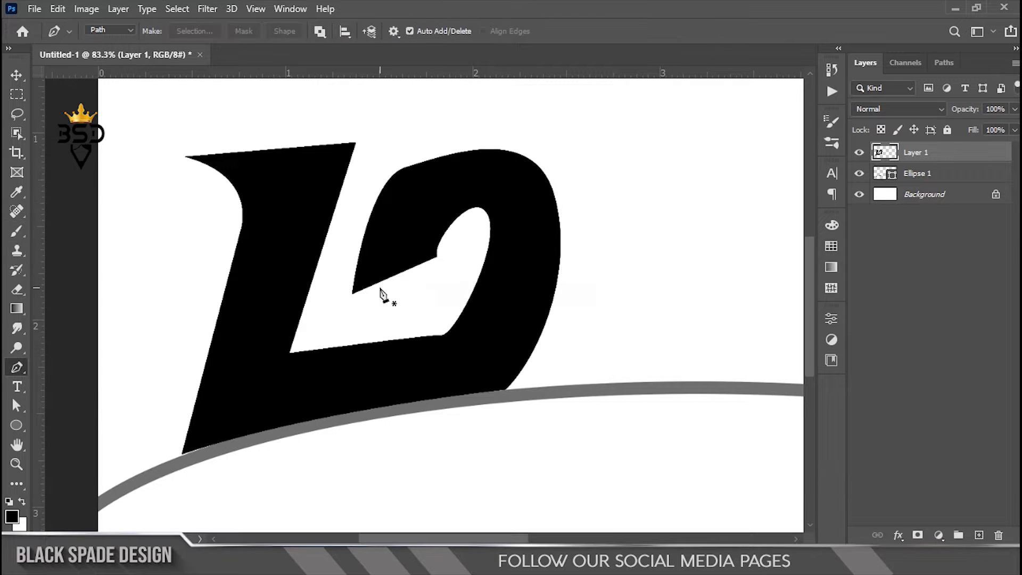
pyautogui.scroll(2, 383, 295)
pyautogui.moveTo(370, 253); pyautogui.dragTo(299, 271)
pyautogui.press('l')
pyautogui.rightClick(476, 331)
pyautogui.click(541, 159)
pyautogui.press('v')
pyautogui.press('Left')
pyautogui.press('Down')
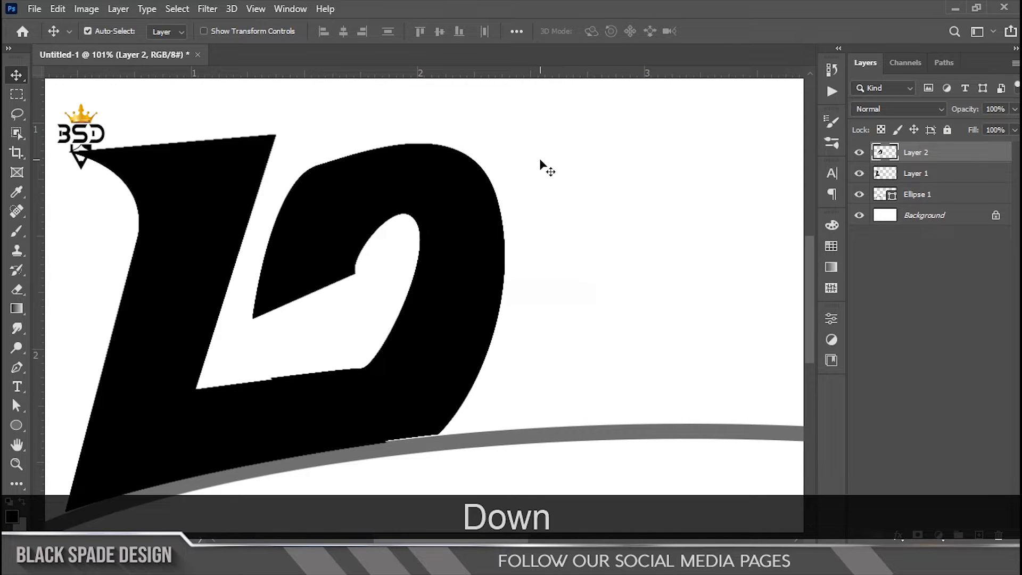
# - Adjust the separated bowl with Free Transform so its lower edges line up with the stem's base
pyautogui.scroll(-1, 304, 297)
pyautogui.hotkey('ctrl', 't')
pyautogui.moveTo(369, 155); pyautogui.dragTo(362, 165)
pyautogui.press('Return')
pyautogui.scroll(2, 336, 357)
pyautogui.moveTo(336, 357); pyautogui.dragTo(335, 352)
# - Draw a closed curved path across the counter's sharp lower corner on Layer 2 and convert it to a selection
pyautogui.press('p')
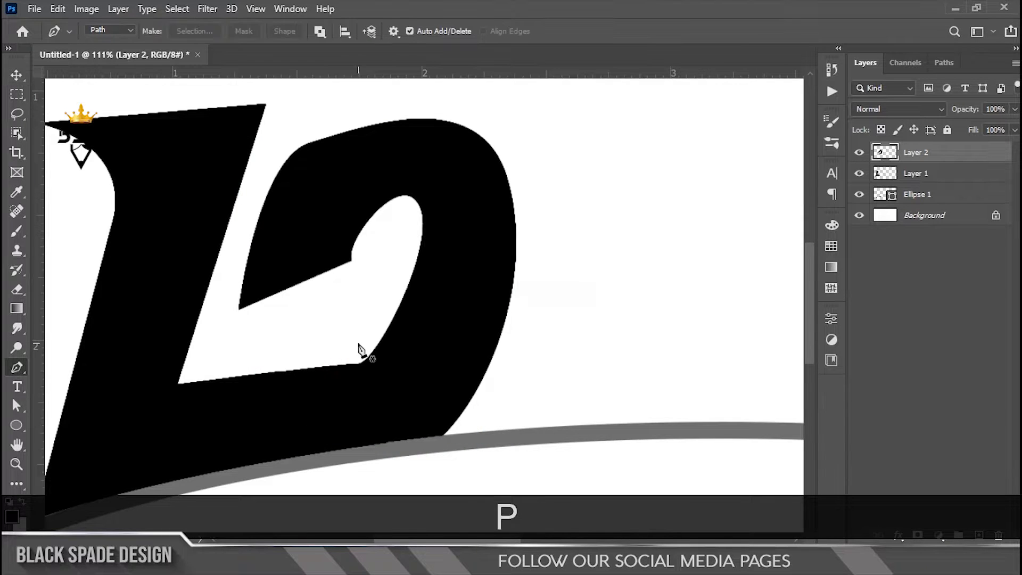
pyautogui.scroll(1, 397, 288)
pyautogui.moveTo(397, 288); pyautogui.dragTo(444, 280)
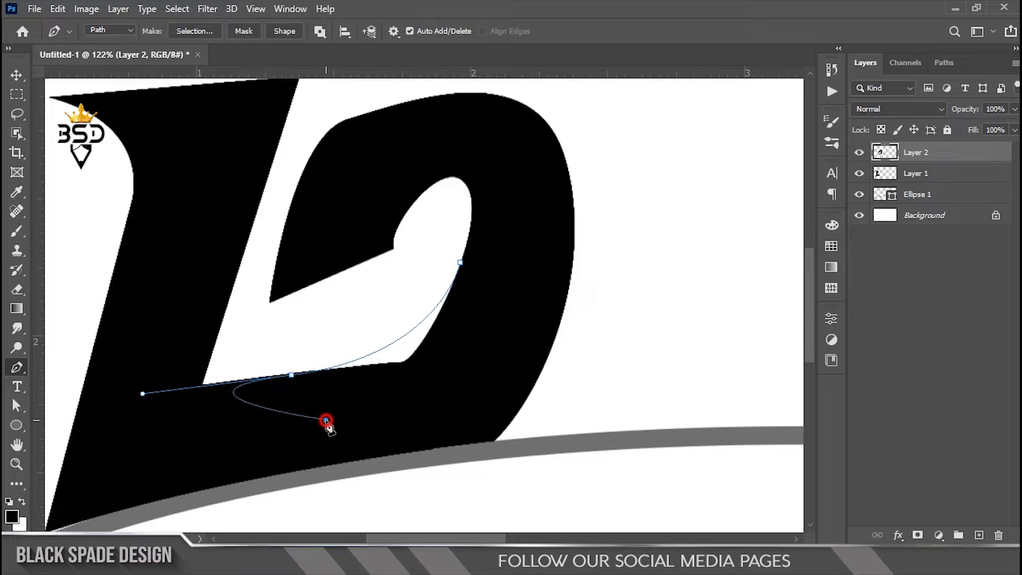
pyautogui.rightClick(465, 292)
pyautogui.click(491, 278)
pyautogui.press('Return')
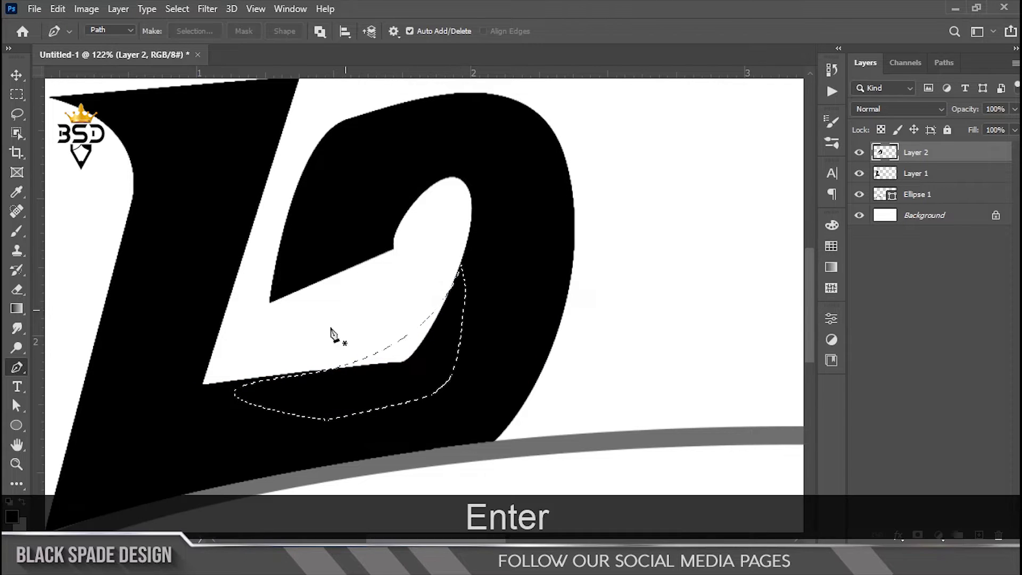
# - Paint the selected counter corner black with a 500 px brush to round it, and deselect
pyautogui.press('b')
pyautogui.press('[')
pyautogui.press('[')
pyautogui.press('[')
pyautogui.press('[')
pyautogui.press('[')
pyautogui.press('[')
pyautogui.moveTo(414, 335); pyautogui.dragTo(351, 349)
pyautogui.hotkey('ctrl', 'd')
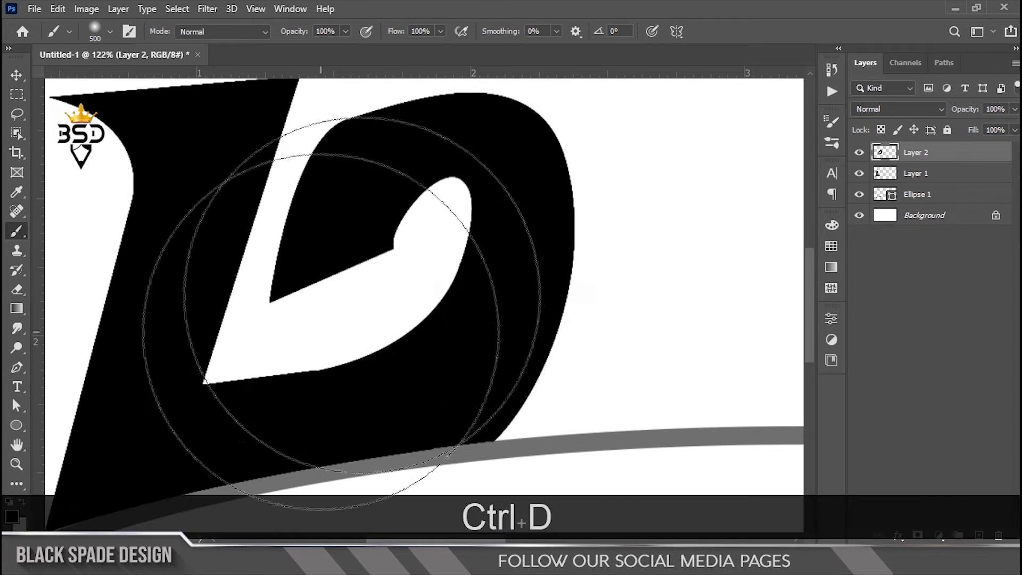
# - Outline a curve at the top of the bowl's counter, convert it to a selection, paint it black, and deselect
pyautogui.moveTo(399, 265); pyautogui.dragTo(385, 308)
pyautogui.press('p')
pyautogui.scroll(2, 423, 255)
pyautogui.moveTo(428, 270); pyautogui.dragTo(411, 265)
pyautogui.click(444, 280)
pyautogui.hotkey('ctrl', 'z')
pyautogui.moveTo(393, 220); pyautogui.dragTo(342, 236)
pyautogui.click(443, 279)
pyautogui.rightClick(466, 212)
pyautogui.click(505, 277)
pyautogui.press('Return')
pyautogui.press('b')
pyautogui.click(420, 229)
pyautogui.hotkey('ctrl', 'd')
# - Draw a path enlarging the bowl's hooked terminal along its inner curve and lower edge, fill it with black, and deselect
pyautogui.press('p')
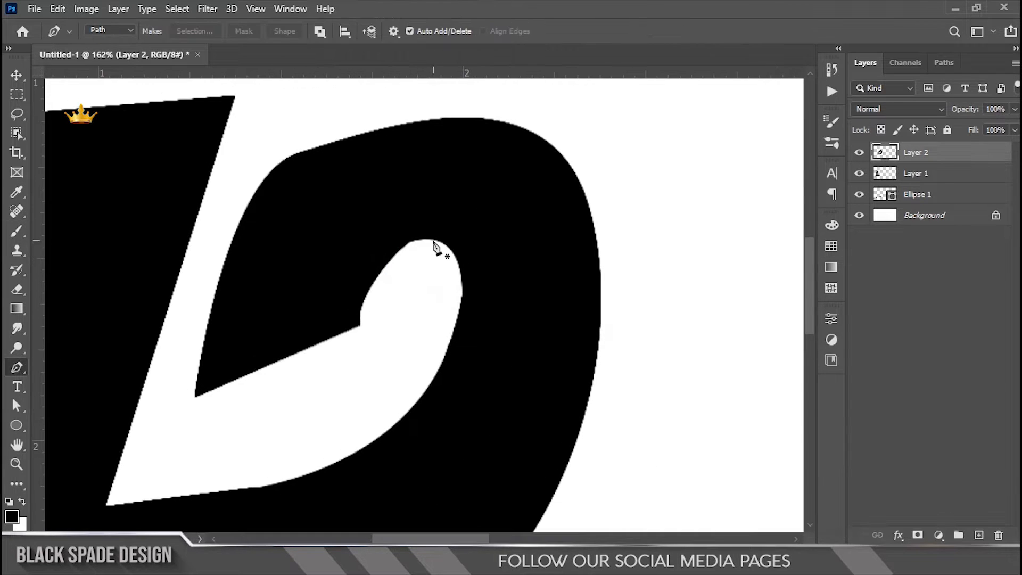
pyautogui.scroll(3, 424, 238)
pyautogui.scroll(-3, 349, 366)
pyautogui.moveTo(359, 370); pyautogui.dragTo(429, 429)
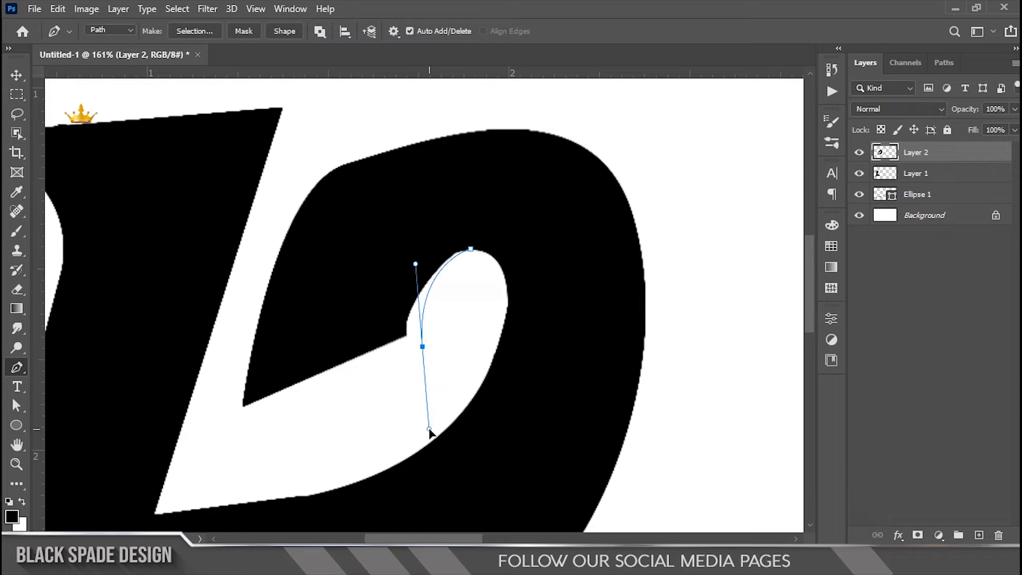
pyautogui.keyDown('alt'); pyautogui.click(422, 346); pyautogui.keyUp('alt')
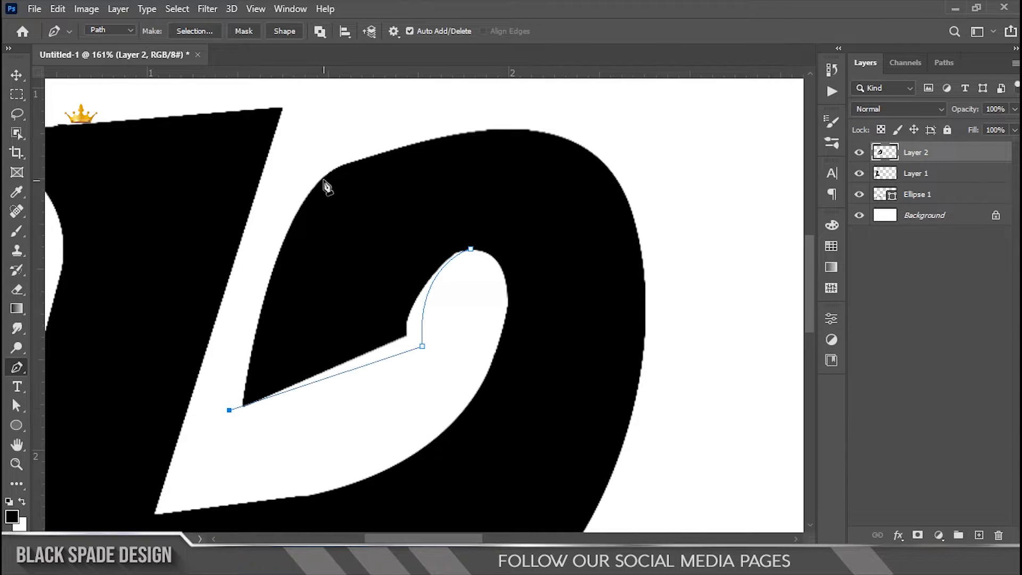
pyautogui.click(470, 249)
pyautogui.rightClick(468, 213)
pyautogui.click(505, 276)
pyautogui.click(590, 134)
pyautogui.press('x')
pyautogui.hotkey('ctrl', 'BackSpace')
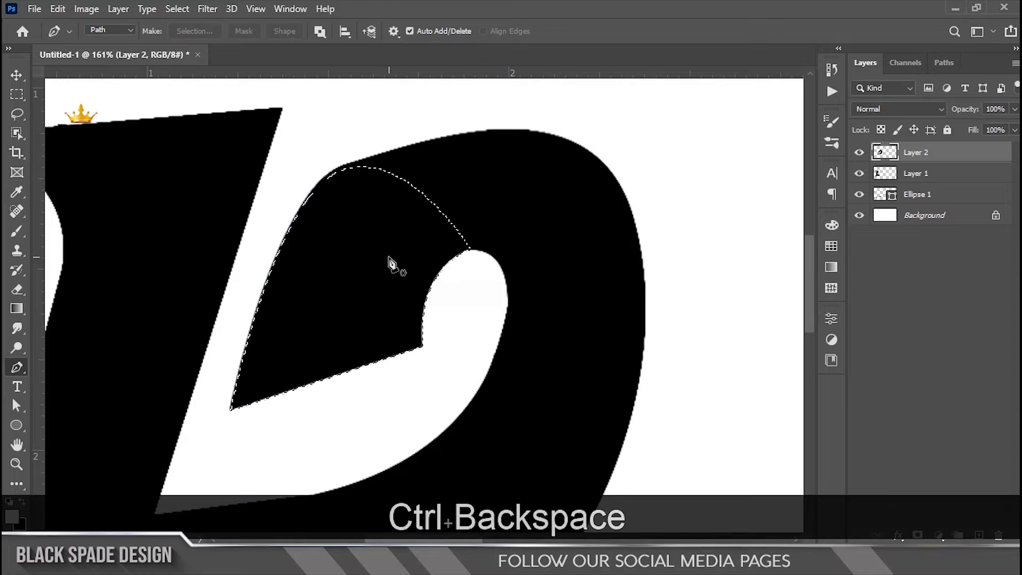
pyautogui.hotkey('ctrl', 'd')
# - Path the corner on the bowl's upper-left shoulder, delete the selected area for a smoother curve, and deselect
pyautogui.moveTo(333, 312); pyautogui.dragTo(320, 338)
pyautogui.moveTo(344, 275); pyautogui.dragTo(322, 300)
pyautogui.click(240, 299)
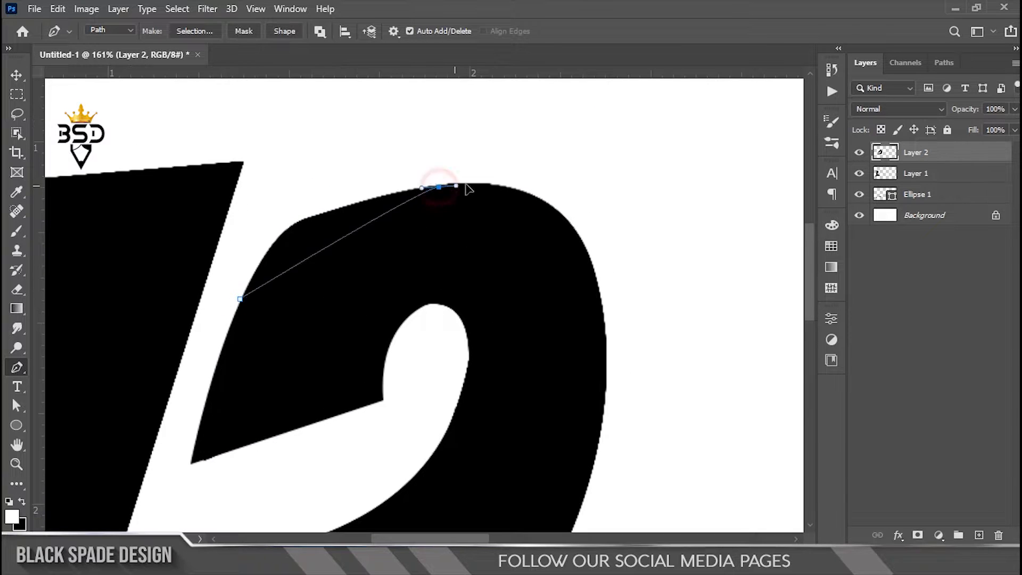
pyautogui.hotkey('ctrl', 'Return')
pyautogui.press('Delete')
pyautogui.hotkey('ctrl', 'd')
# - Draw a curved path over the bowl's top from its left edge to its right side, fill it with black, and deselect
pyautogui.moveTo(382, 267); pyautogui.dragTo(367, 268)
pyautogui.click(207, 353)
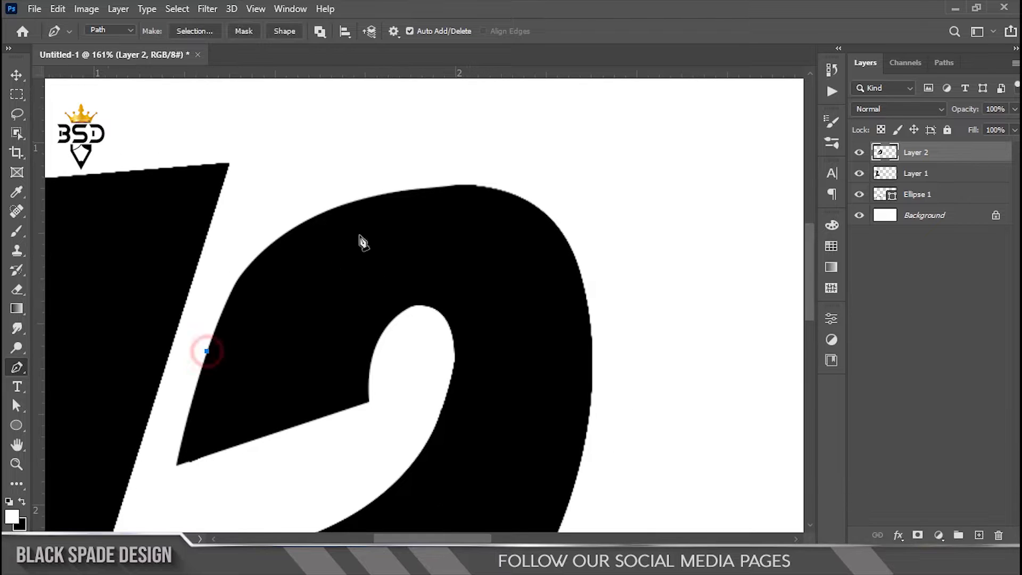
pyautogui.hotkey('ctrl', 'z')
pyautogui.hotkey('ctrl', 'z')
pyautogui.click(215, 331)
pyautogui.moveTo(327, 190); pyautogui.dragTo(437, 105)
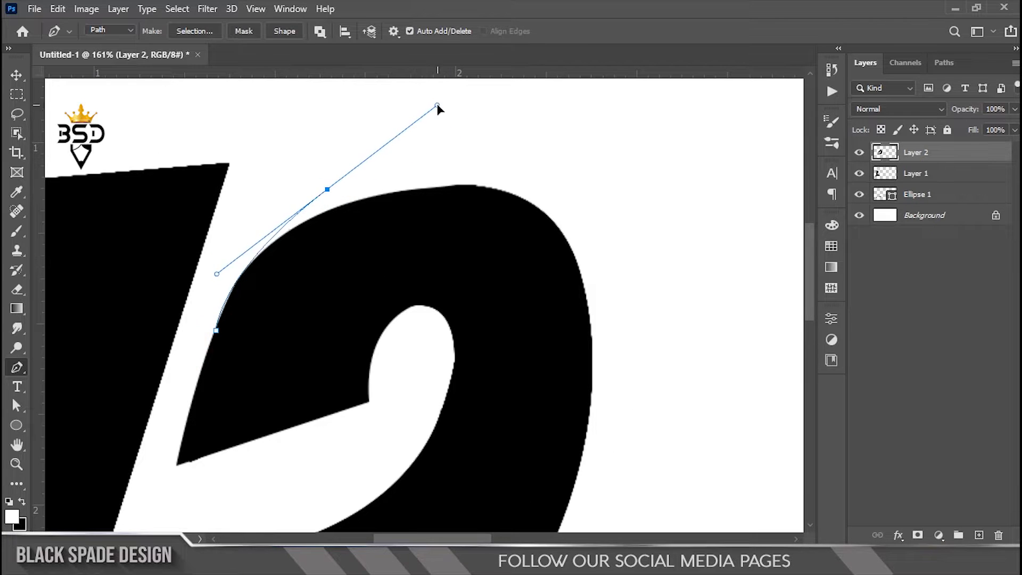
pyautogui.moveTo(554, 224); pyautogui.dragTo(574, 255)
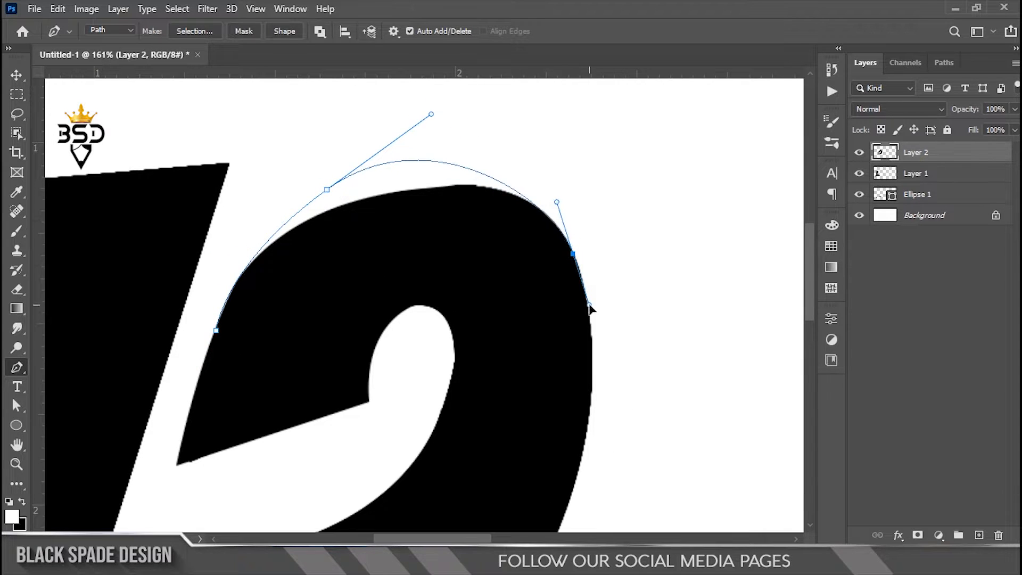
pyautogui.click(216, 331)
pyautogui.rightClick(341, 211)
pyautogui.click(373, 270)
pyautogui.click(587, 135)
pyautogui.hotkey('ctrl', 'Delete')
pyautogui.hotkey('ctrl', 'd')
# - Draw a path extending the hooked terminal's tip downward to a sharper point, fill it with black, and deselect
pyautogui.scroll(-6, 365, 458)
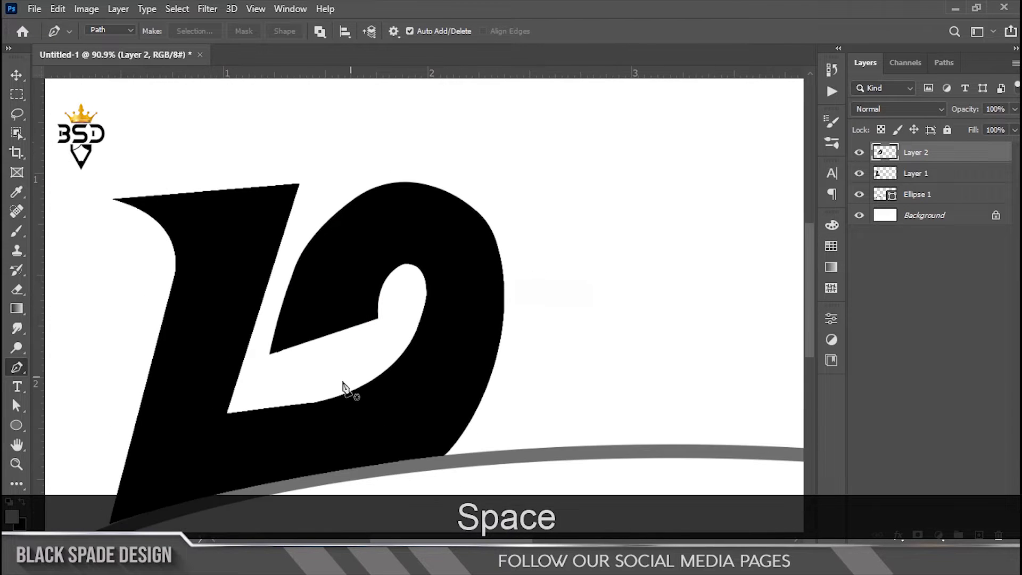
pyautogui.scroll(3, 343, 381)
pyautogui.scroll(4, 343, 382)
pyautogui.press('space')
pyautogui.moveTo(344, 314)
pyautogui.mouseDown()
pyautogui.moveTo(388, 322)
pyautogui.moveTo(354, 326)
pyautogui.mouseUp()
pyautogui.scroll(-3, 410, 316)
pyautogui.press('space')
pyautogui.scroll(2, 354, 326)
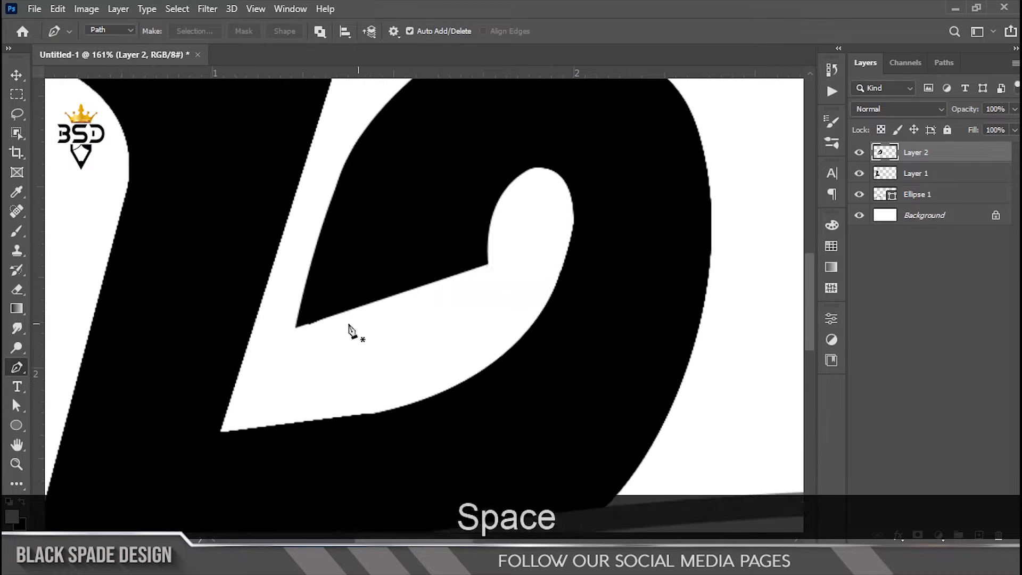
pyautogui.scroll(1, 496, 266)
pyautogui.scroll(1, 496, 265)
pyautogui.click(486, 263)
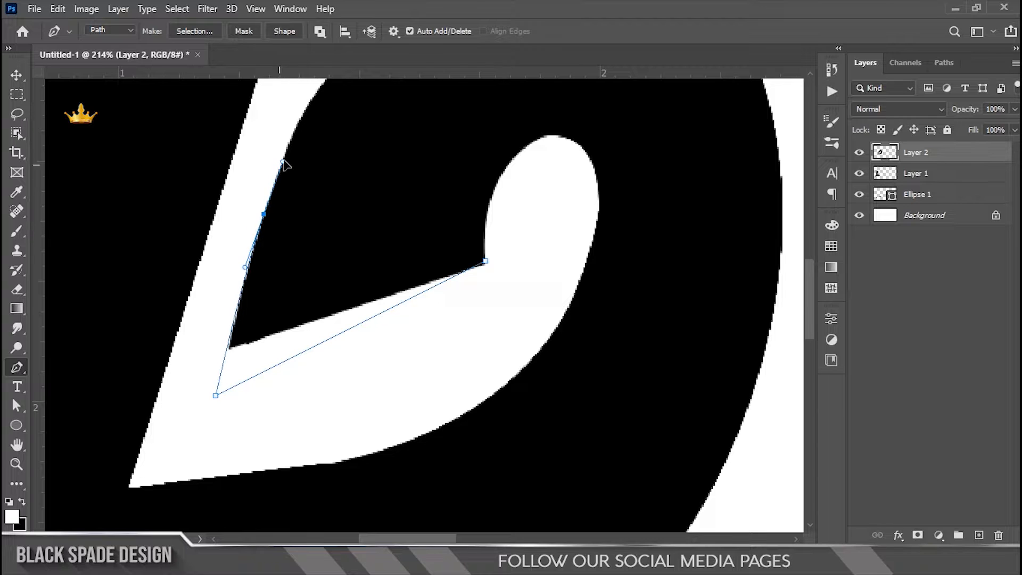
pyautogui.scroll(3, 486, 265)
pyautogui.scroll(-3, 486, 263)
pyautogui.hotkey('ctrl', 'z')
pyautogui.rightClick(426, 229)
pyautogui.click(438, 271)
pyautogui.press('Return')
pyautogui.hotkey('ctrl', 'BackSpace')
pyautogui.hotkey('ctrl', 'd')
pyautogui.scroll(1, 472, 262)
pyautogui.click(416, 296)
pyautogui.hotkey('ctrl', 'z')
pyautogui.moveTo(523, 255); pyautogui.dragTo(543, 261)
pyautogui.hotkey('ctrl', 'z')
pyautogui.hotkey('ctrl', 'z')
# - Toggle Layer 2's visibility to identify the bowl and adjust its proportions and placement with Free Transform
pyautogui.scroll(-4, 361, 293)
pyautogui.moveTo(310, 317); pyautogui.dragTo(365, 318)
pyautogui.press('v')
pyautogui.click(860, 152)
pyautogui.click(860, 152)
pyautogui.hotkey('ctrl', 't')
pyautogui.moveTo(590, 141); pyautogui.dragTo(562, 145)
pyautogui.moveTo(577, 299); pyautogui.dragTo(580, 298)
pyautogui.moveTo(317, 154); pyautogui.dragTo(311, 147)
pyautogui.moveTo(447, 150); pyautogui.dragTo(443, 155)
# - Nudge the bowl left toward the stem and apply the transform
pyautogui.press('Left')
pyautogui.press('Left')
pyautogui.press('Left')
pyautogui.press('Left')
pyautogui.press('Left')
pyautogui.press('Left')
pyautogui.press('Left')
pyautogui.press('Return')
# - Draw a path smoothing the lower edge of the bowl's white counter, fill it with black, and deselect
pyautogui.scroll(-2, 435, 368)
pyautogui.scroll(2, 442, 377)
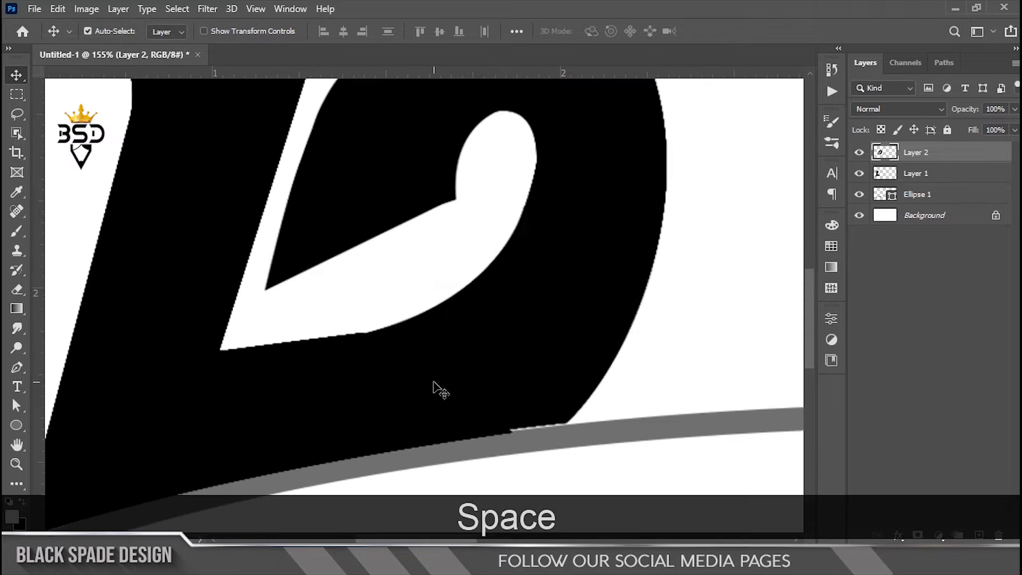
pyautogui.scroll(3, 411, 388)
pyautogui.press('p')
pyautogui.moveTo(594, 214); pyautogui.dragTo(599, 228)
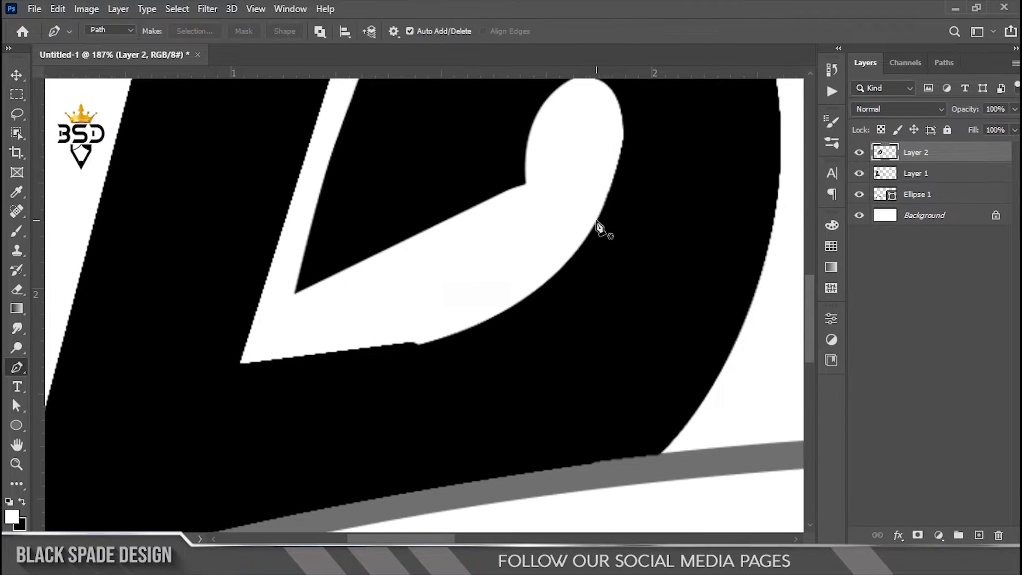
pyautogui.moveTo(238, 364); pyautogui.dragTo(64, 385)
pyautogui.click(722, 219)
pyautogui.rightClick(690, 223)
pyautogui.click(726, 271)
pyautogui.press('Return')
pyautogui.hotkey('ctrl', 'Delete')
pyautogui.hotkey('ctrl', 'd')
# - Draw a curved path around the bowl's upper-left outer edge, delete the enclosed excess, and deselect
pyautogui.scroll(-2, 512, 273)
pyautogui.moveTo(507, 272); pyautogui.dragTo(446, 347)
pyautogui.moveTo(396, 392); pyautogui.dragTo(269, 440)
pyautogui.click(222, 376)
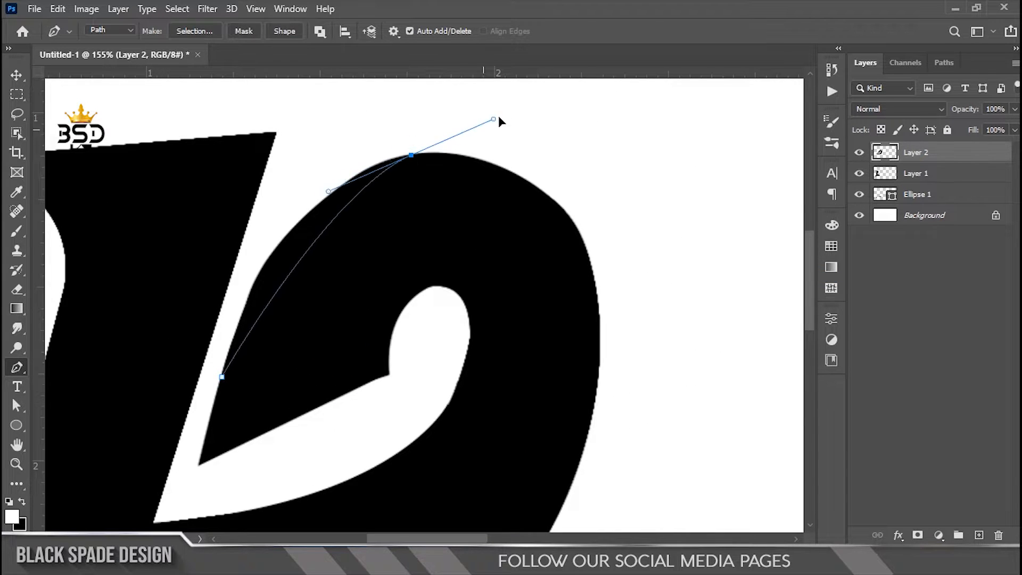
pyautogui.moveTo(563, 97); pyautogui.dragTo(559, 98)
pyautogui.hotkey('ctrl', 'z')
pyautogui.moveTo(436, 153); pyautogui.dragTo(627, 101)
pyautogui.click(448, 125)
pyautogui.click(298, 189)
pyautogui.click(245, 270)
pyautogui.hotkey('ctrl', 'Return')
pyautogui.press('Delete')
pyautogui.hotkey('ctrl', 'd')
# - Draw a path outside the bowl's top and upper-right edge, delete the enclosed excess, and deselect
pyautogui.scroll(1, 397, 192)
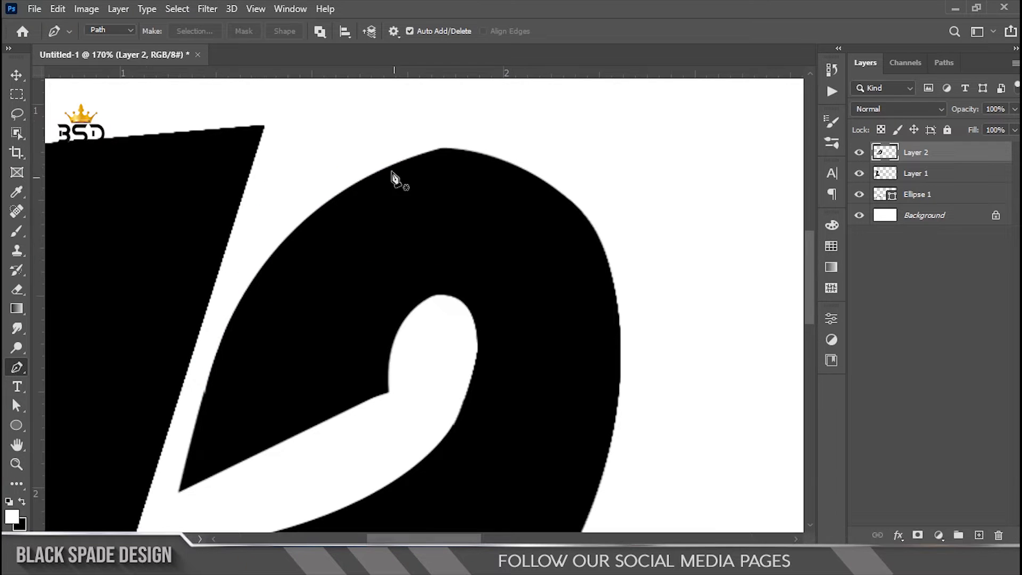
pyautogui.moveTo(620, 213); pyautogui.dragTo(630, 217)
pyautogui.click(613, 141)
pyautogui.click(515, 105)
pyautogui.click(372, 155)
pyautogui.click(391, 166)
pyautogui.rightClick(456, 128)
pyautogui.click(512, 188)
pyautogui.press('Return')
pyautogui.press('Delete')
pyautogui.hotkey('ctrl', 'd')
# - Merge Layer 1 with Layer 2 to combine the stem and bowl
pyautogui.scroll(5, 243, 357)
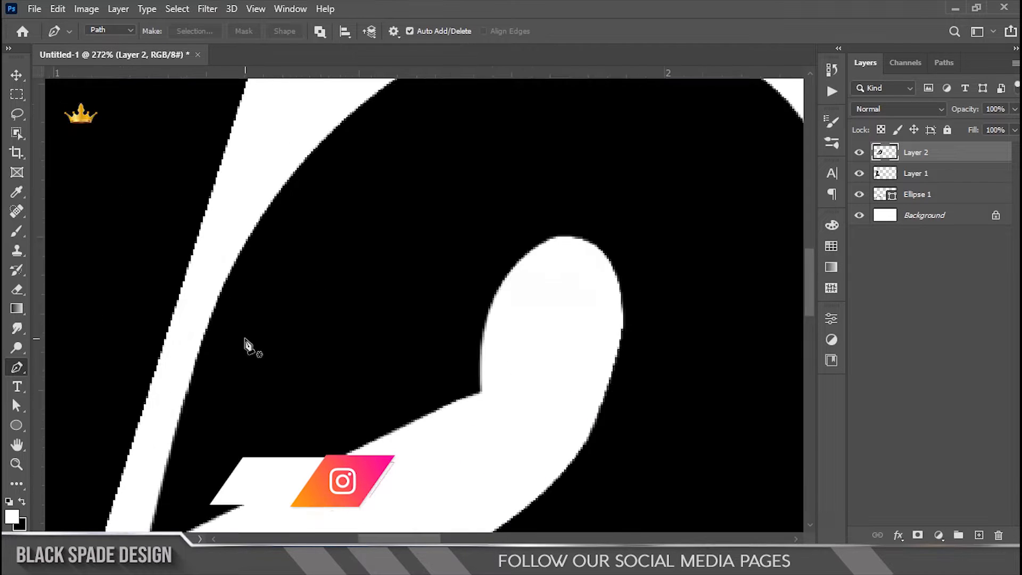
pyautogui.scroll(-18, 251, 340)
pyautogui.scroll(6, 299, 336)
pyautogui.press('space')
pyautogui.moveTo(213, 347); pyautogui.dragTo(409, 268)
pyautogui.scroll(9, 459, 330)
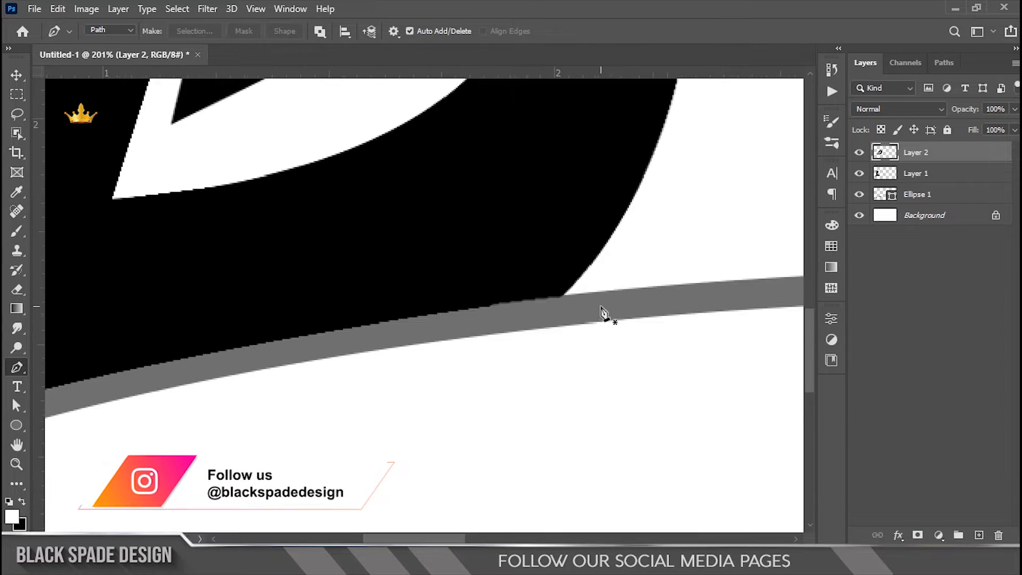
pyautogui.keyDown('ctrl'); pyautogui.click(906, 177); pyautogui.keyUp('ctrl')
pyautogui.hotkey('ctrl', 'e')
# - Round off the bowl's lower-right corner above the arc by deleting the area enclosed by a curved path, and deselect
pyautogui.click(607, 243)
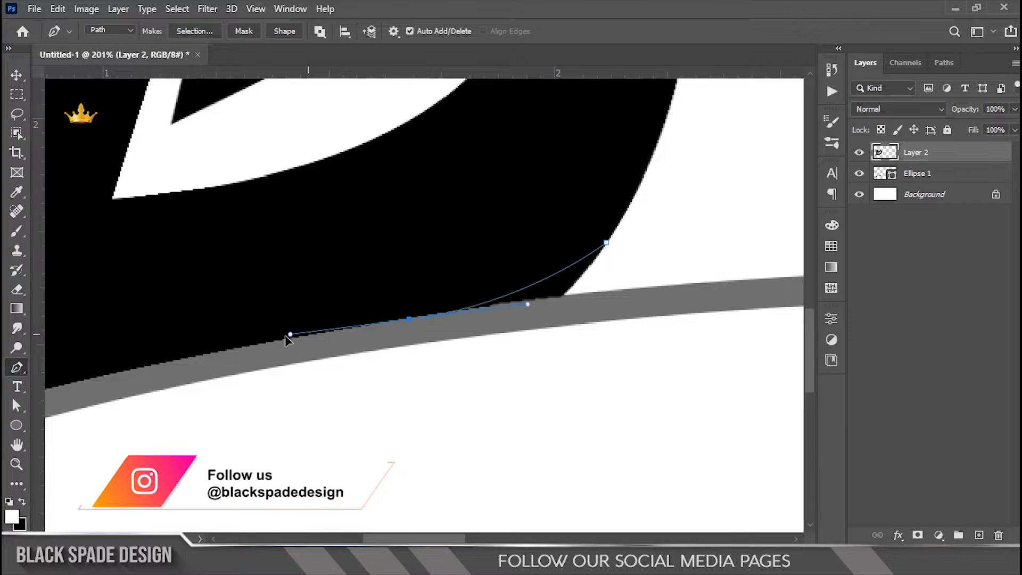
pyautogui.click(606, 243)
pyautogui.rightClick(549, 213)
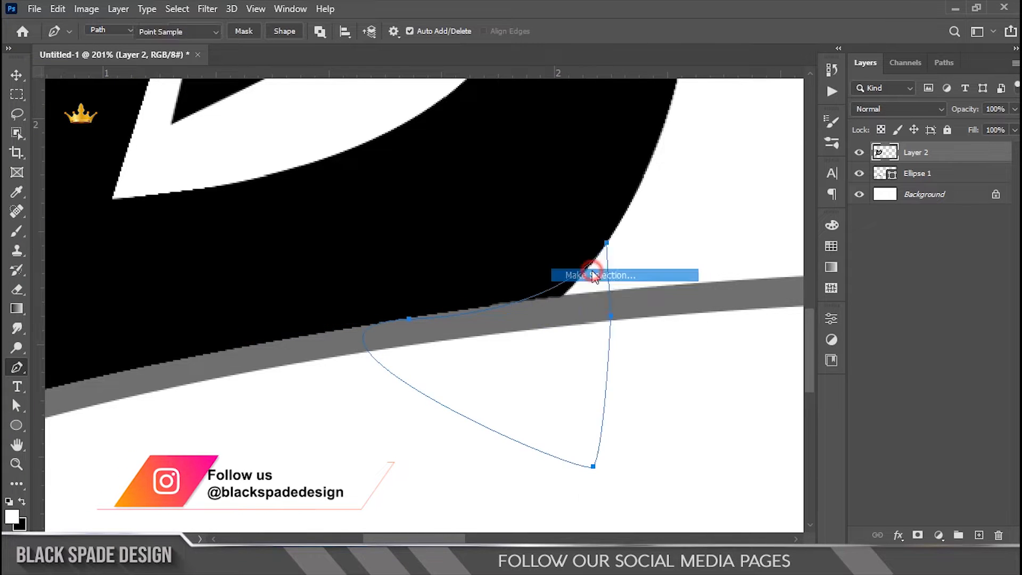
pyautogui.click(595, 274)
pyautogui.press('Return')
pyautogui.press('Delete')
pyautogui.hotkey('ctrl', 'd')
pyautogui.scroll(-12, 452, 293)
pyautogui.press('space')
pyautogui.moveTo(251, 358); pyautogui.dragTo(357, 349)
# - On a new layer, draw the second letter's outline along its left side, slanted top, and curved right side down to the arc
pyautogui.press('v')
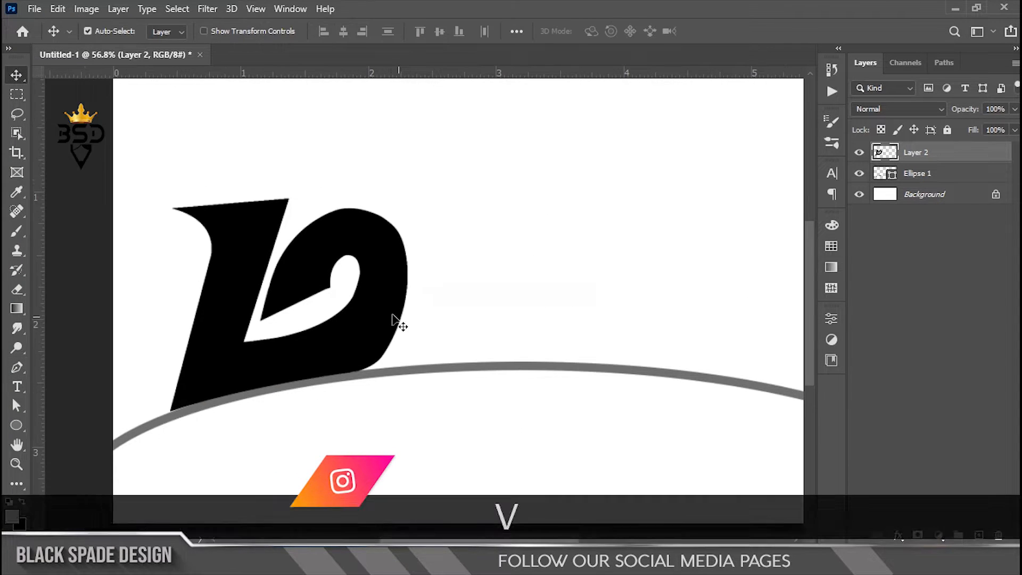
pyautogui.scroll(1, 421, 287)
pyautogui.press('space')
pyautogui.press('p')
pyautogui.hotkey('ctrl', 'shift', 'alt', 'n')
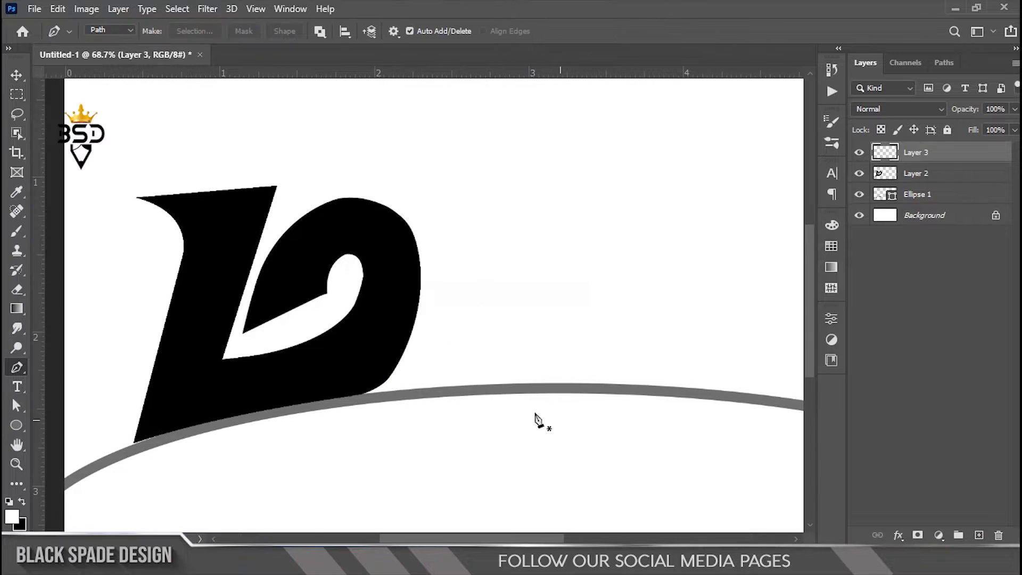
pyautogui.keyDown('alt'); pyautogui.click(441, 187); pyautogui.keyUp('alt')
pyautogui.press('space')
pyautogui.moveTo(609, 201); pyautogui.dragTo(486, 202)
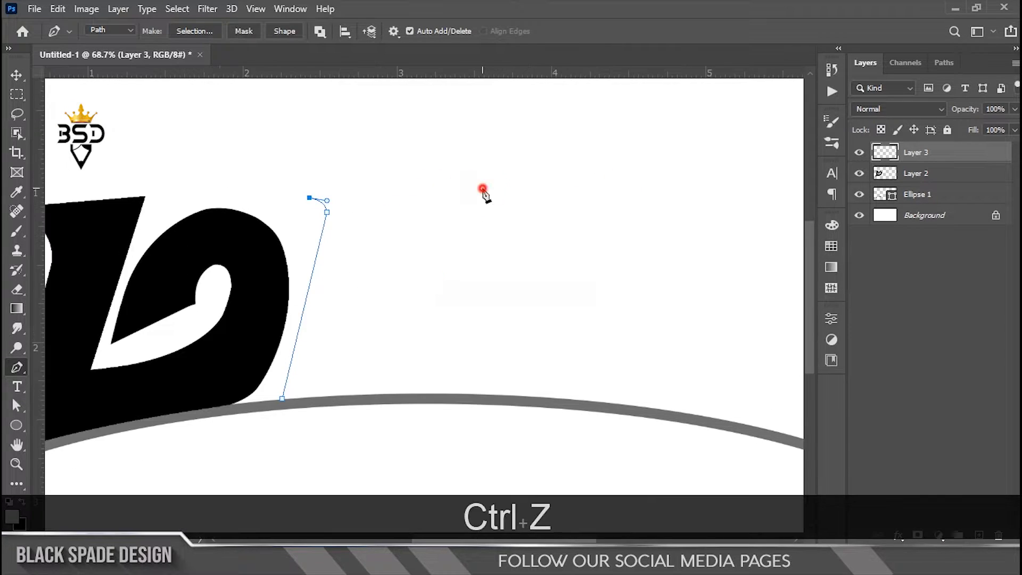
pyautogui.click(482, 189)
pyautogui.keyDown('alt'); pyautogui.click(457, 393); pyautogui.keyUp('alt')
pyautogui.press('space')
pyautogui.moveTo(391, 412); pyautogui.dragTo(459, 402)
pyautogui.scroll(6, 459, 402)
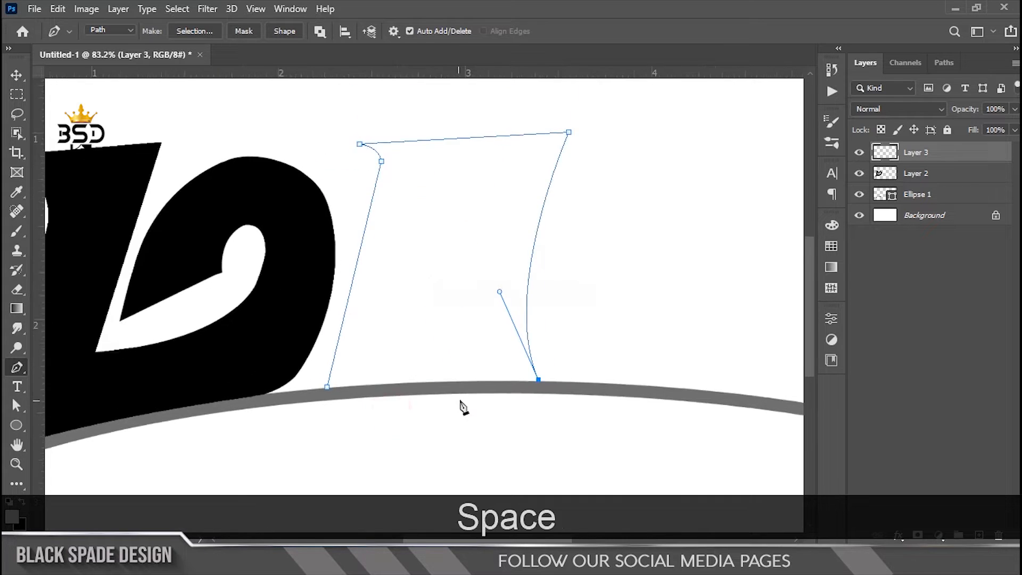
# - Continue the outline along the base to a small pointed foot, and up the right leg's inner edge
pyautogui.scroll(3, 392, 377)
pyautogui.hotkey('ctrl', 'z')
pyautogui.moveTo(399, 374)
pyautogui.mouseDown()
pyautogui.moveTo(378, 376)
pyautogui.moveTo(392, 377)
pyautogui.mouseUp()
pyautogui.hotkey('ctrl', 'z')
pyautogui.keyDown('alt'); pyautogui.click(635, 368); pyautogui.keyUp('alt')
pyautogui.click(408, 374)
pyautogui.keyDown('alt'); pyautogui.click(407, 374); pyautogui.keyUp('alt')
pyautogui.click(436, 362)
pyautogui.scroll(-6, 436, 363)
pyautogui.press('space')
pyautogui.moveTo(470, 170); pyautogui.dragTo(471, 222)
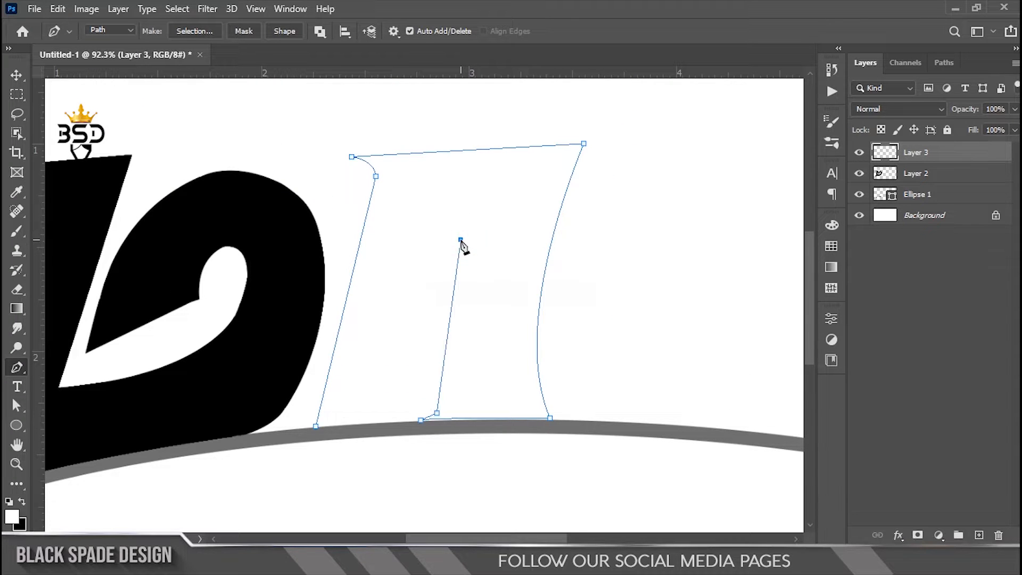
# - Close the second letter's outline along the left leg's base, just above the arc
pyautogui.scroll(5, 378, 413)
pyautogui.press('space')
pyautogui.moveTo(379, 414); pyautogui.dragTo(416, 297)
pyautogui.scroll(2, 417, 298)
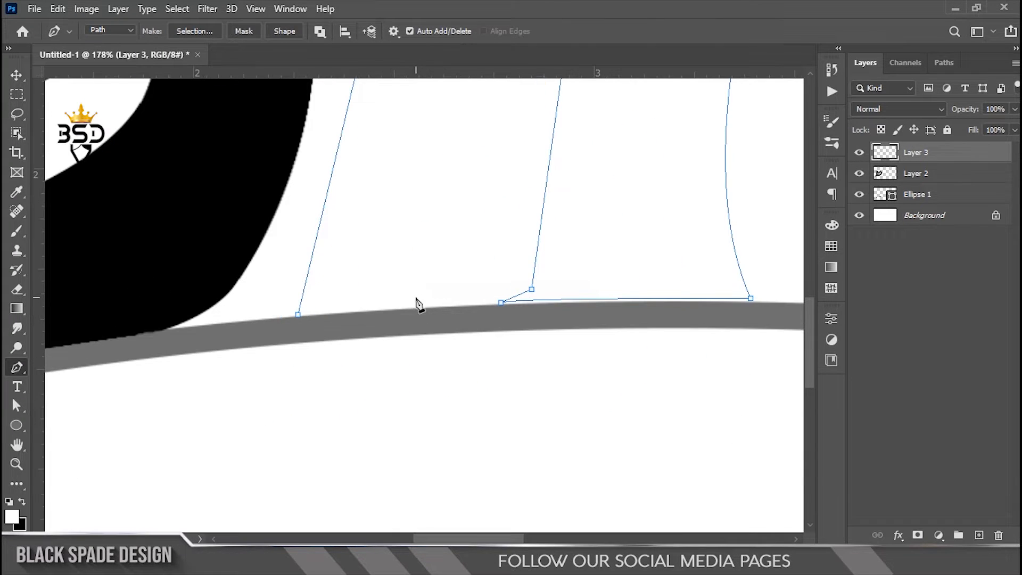
pyautogui.scroll(3, 443, 307)
pyautogui.click(443, 309)
pyautogui.keyDown('alt'); pyautogui.click(443, 309); pyautogui.keyUp('alt')
pyautogui.moveTo(251, 318); pyautogui.dragTo(241, 318)
# - Convert the second letter's outline to a selection, fill it with black, and deselect
pyautogui.scroll(-8, 250, 318)
pyautogui.rightClick(508, 136)
pyautogui.click(542, 194)
pyautogui.press('Return')
pyautogui.hotkey('ctrl', 'BackSpace')
pyautogui.hotkey('ctrl', 'd')
pyautogui.scroll(-3, 397, 305)
pyautogui.press('space')
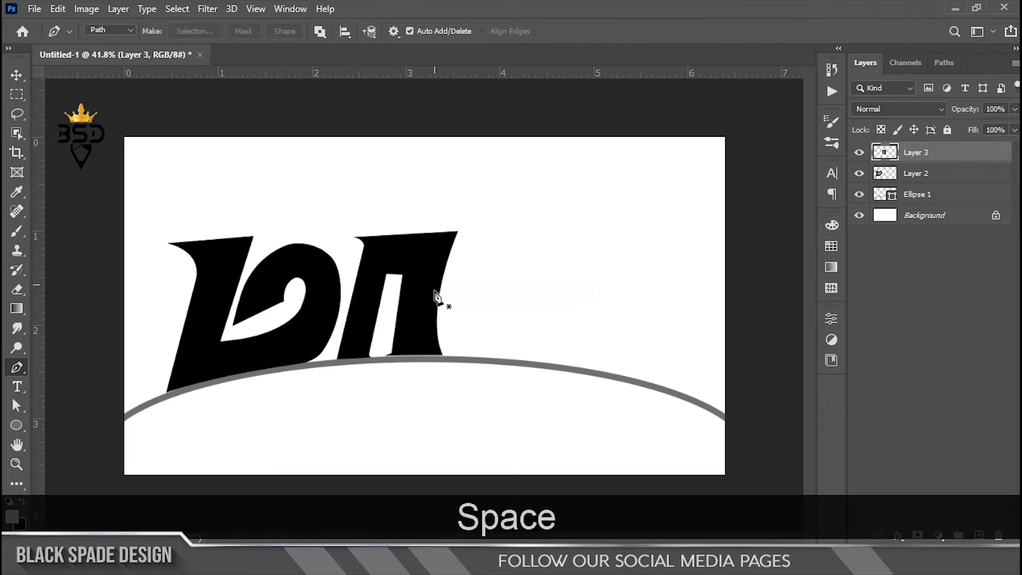
pyautogui.scroll(-2, 410, 319)
# - Draw a path following the arc beneath the second letter's legs and delete the excess inside it
pyautogui.scroll(9, 403, 319)
pyautogui.press('space')
pyautogui.moveTo(404, 321); pyautogui.dragTo(460, 305)
pyautogui.scroll(10, 406, 362)
pyautogui.press('space')
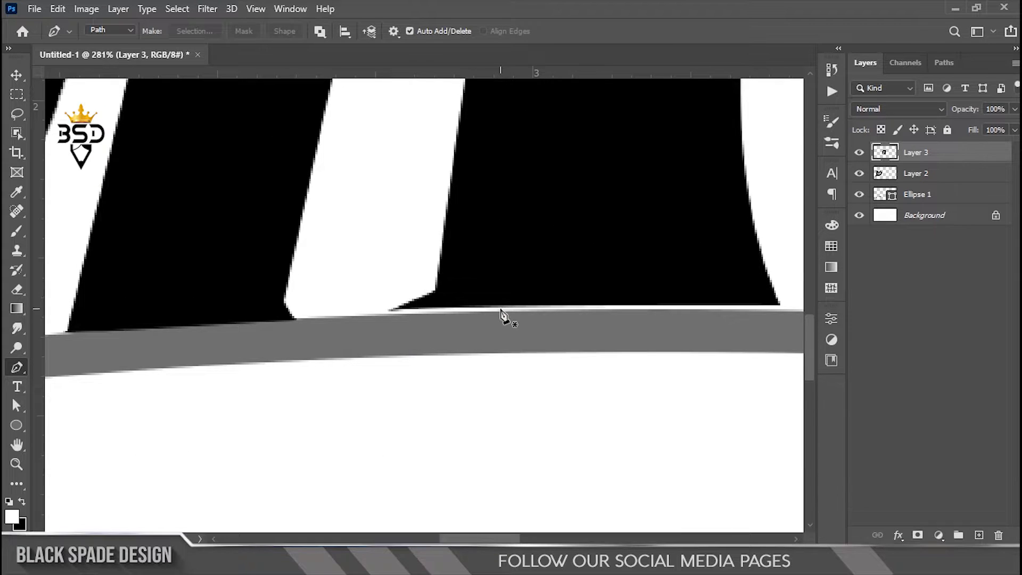
pyautogui.click(501, 305)
pyautogui.press('space')
pyautogui.moveTo(320, 375); pyautogui.dragTo(479, 313)
pyautogui.moveTo(202, 265); pyautogui.dragTo(180, 267)
pyautogui.hotkey('ctrl', 'Return')
pyautogui.press('Delete')
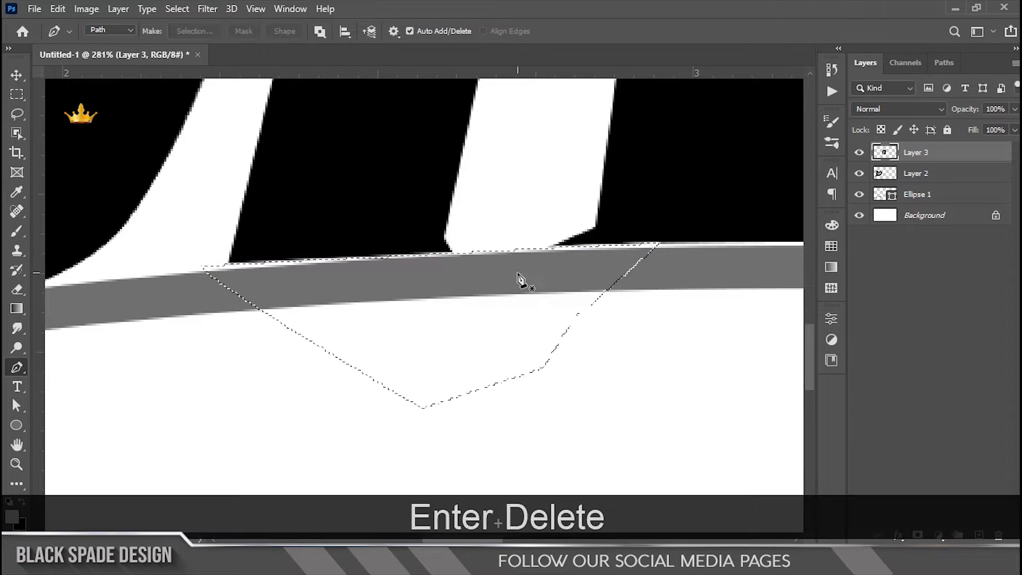
# - Nudge the second letter down so its base rests on the arc
pyautogui.press('v')
pyautogui.press('Down')
pyautogui.scroll(-8, 525, 217)
pyautogui.scroll(4, 386, 296)
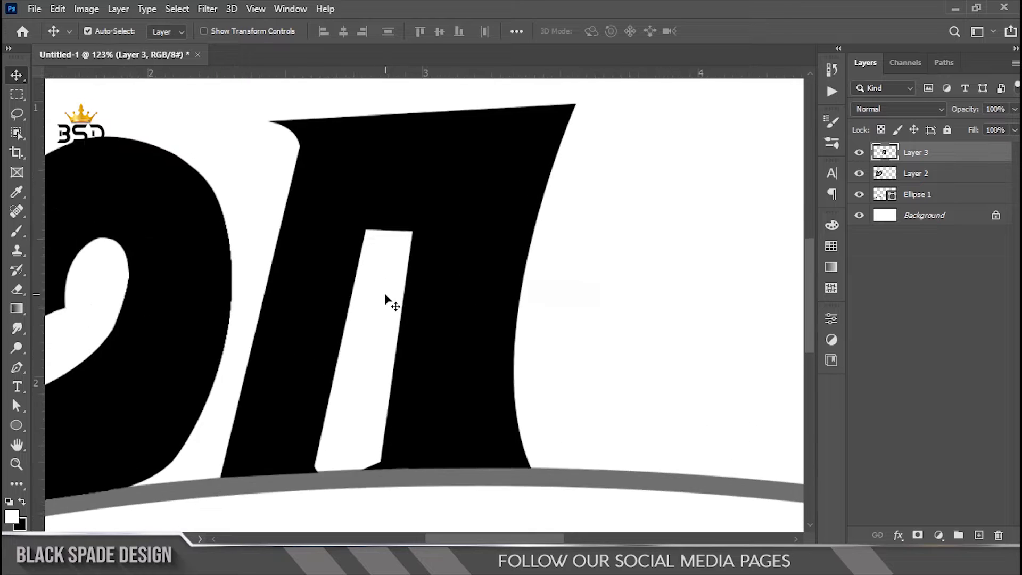
# - Draw a path along the inner edge of the second letter's right leg and convert it to a selection
pyautogui.press('p')
pyautogui.scroll(1, 406, 290)
pyautogui.click(424, 180)
pyautogui.click(380, 467)
pyautogui.click(397, 467)
pyautogui.click(508, 279)
pyautogui.click(510, 155)
pyautogui.click(470, 149)
pyautogui.rightClick(482, 228)
pyautogui.click(512, 272)
pyautogui.press('Return')
pyautogui.scroll(-5, 482, 436)
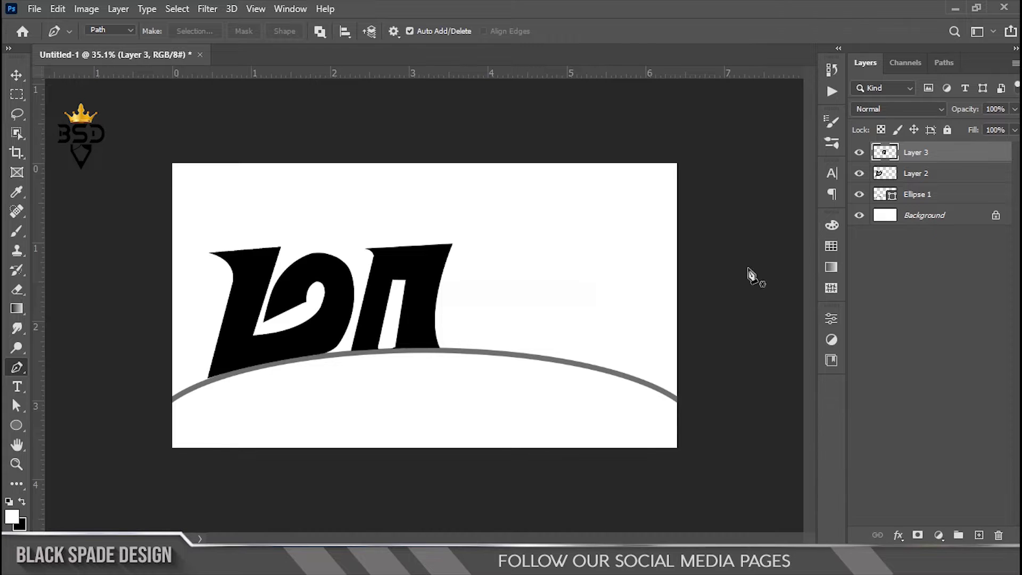
# - Move the first two letters together toward the arc's left end and rotate them slightly counterclockwise to follow its curve
pyautogui.press('v')
pyautogui.keyDown('ctrl'); pyautogui.click(916, 173); pyautogui.keyUp('ctrl')
pyautogui.hotkey('ctrl', 't')
pyautogui.moveTo(452, 244); pyautogui.dragTo(383, 245)
pyautogui.scroll(10, 367, 336)
pyautogui.moveTo(317, 377); pyautogui.dragTo(436, 354)
pyautogui.scroll(-3, 441, 351)
pyautogui.moveTo(569, 336); pyautogui.dragTo(565, 317)
pyautogui.moveTo(453, 355); pyautogui.dragTo(421, 350)
pyautogui.press('Return')
pyautogui.hotkey('ctrl', '0')
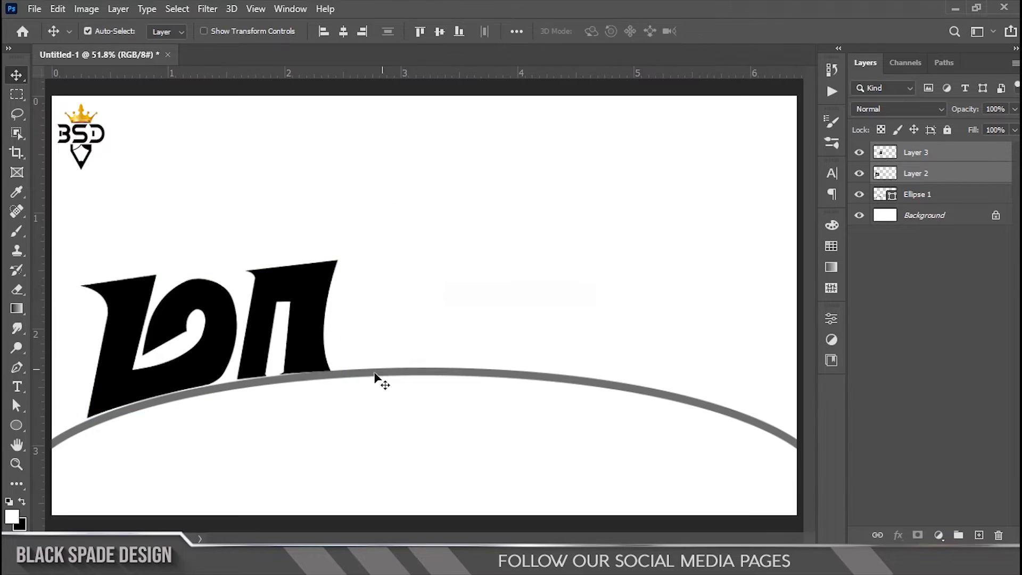
# - Add a new layer and start the third letter's path from the arc, curving up and over the top of its bowl
pyautogui.scroll(3, 374, 373)
pyautogui.press('p')
pyautogui.click(979, 536)
pyautogui.scroll(5, 346, 360)
pyautogui.moveTo(334, 385); pyautogui.dragTo(268, 436)
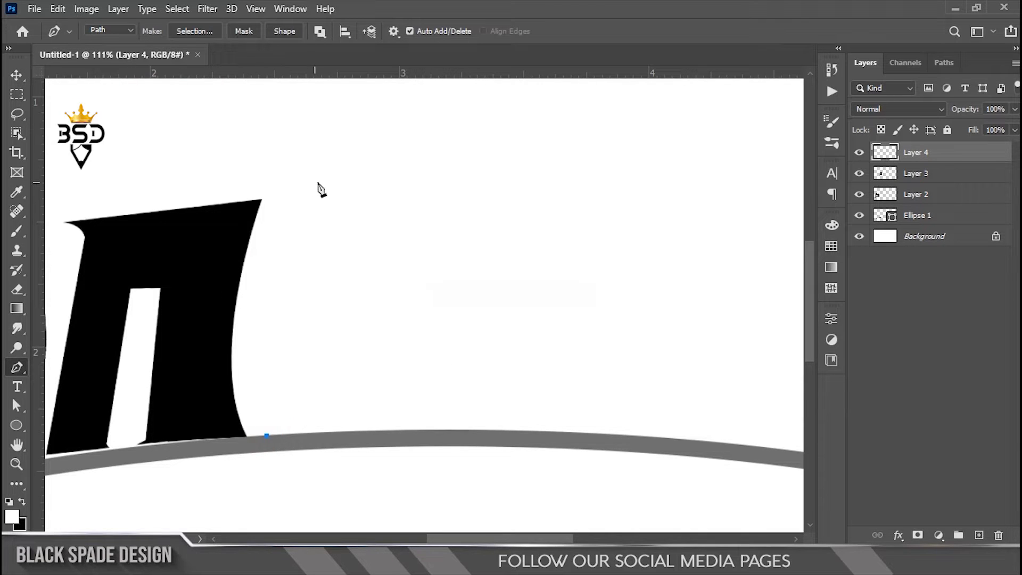
pyautogui.hotkey('ctrl', 'z')
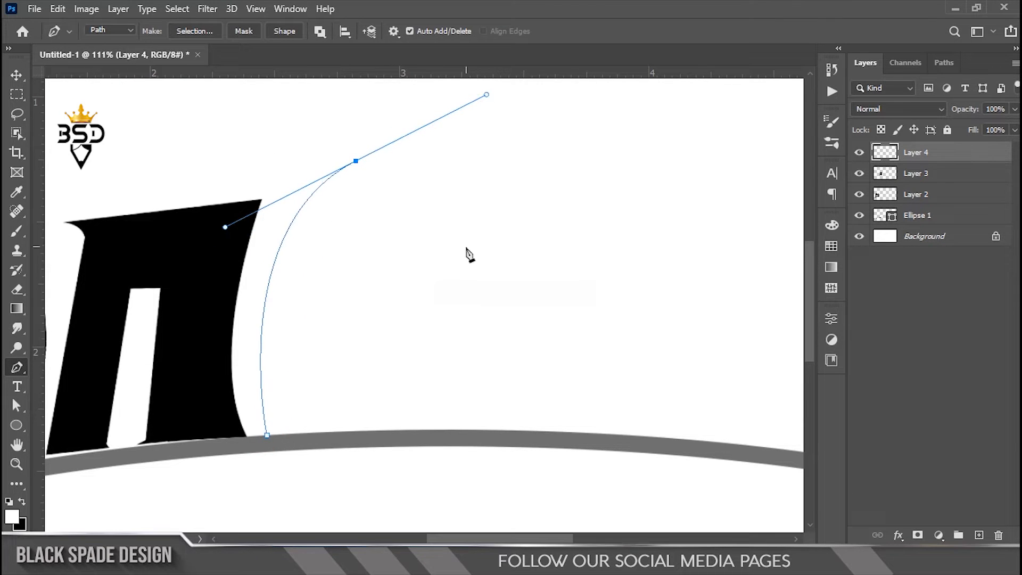
pyautogui.keyDown('alt'); pyautogui.click(356, 160); pyautogui.keyUp('alt')
pyautogui.moveTo(482, 197); pyautogui.dragTo(517, 253)
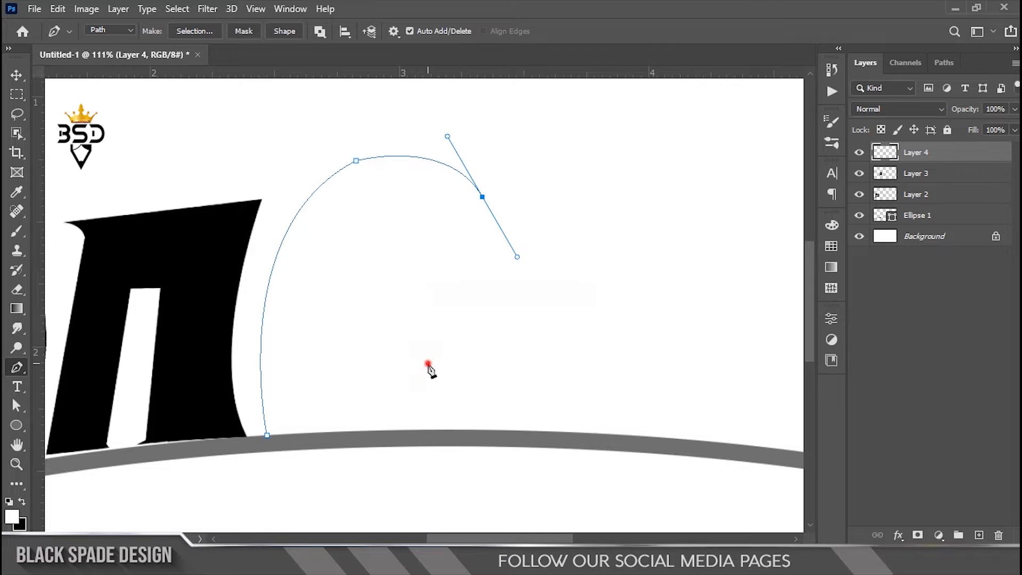
# - Continue the third letter's path down the bowl, across the joint, around the right stem's curved serif, and down to the arc
pyautogui.hotkey('ctrl', 'z')
pyautogui.moveTo(446, 344); pyautogui.dragTo(429, 352)
pyautogui.keyDown('alt'); pyautogui.click(445, 344); pyautogui.keyUp('alt')
pyautogui.click(518, 348)
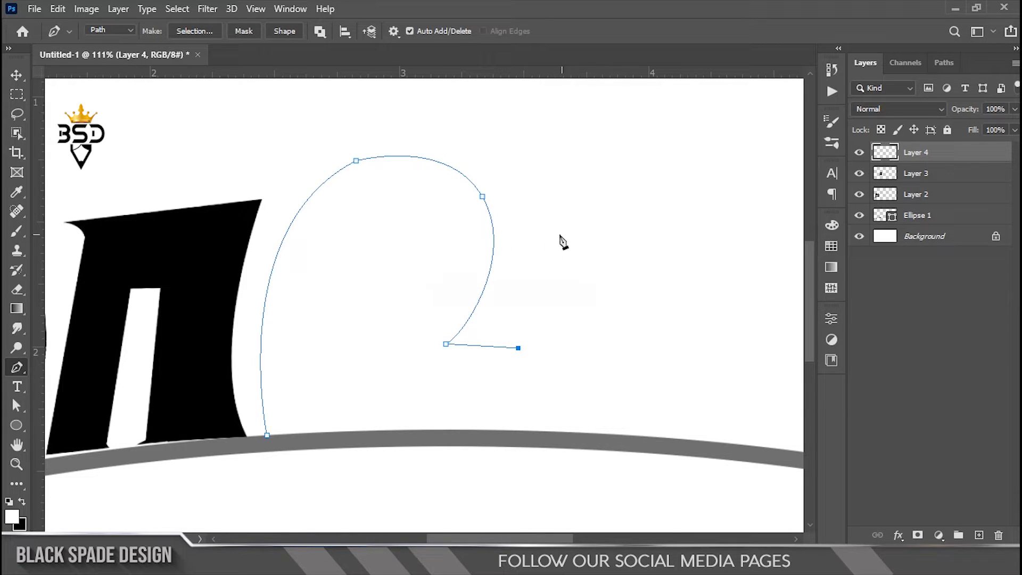
pyautogui.keyDown('alt'); pyautogui.click(536, 198); pyautogui.keyUp('alt')
pyautogui.moveTo(579, 202); pyautogui.dragTo(415, 210)
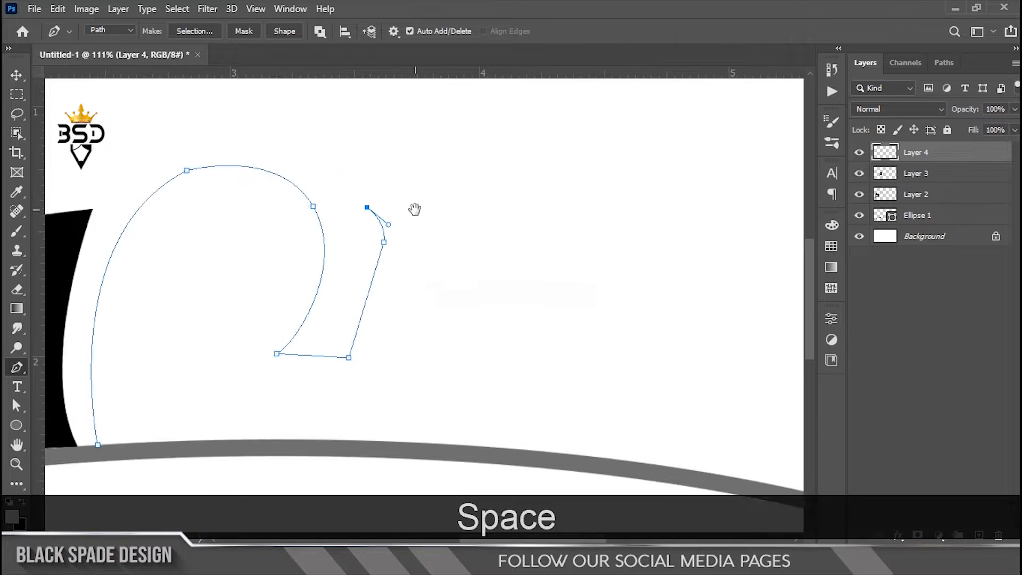
pyautogui.moveTo(314, 395); pyautogui.dragTo(488, 304)
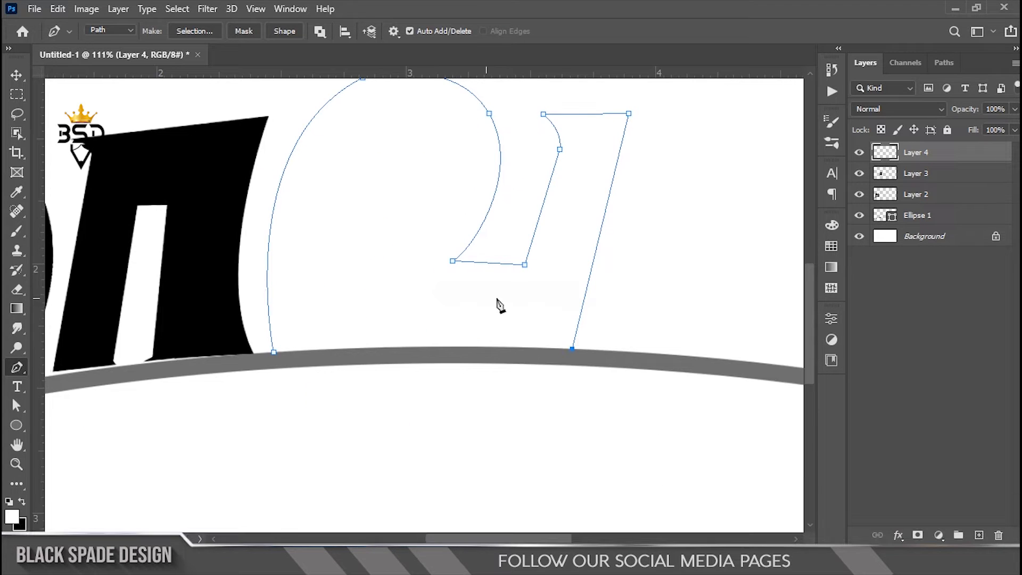
# - Draw the third letter's base along the arc and its rounded inner counter to complete the outline back to the starting point
pyautogui.keyDown('alt'); pyautogui.click(302, 350); pyautogui.keyUp('alt')
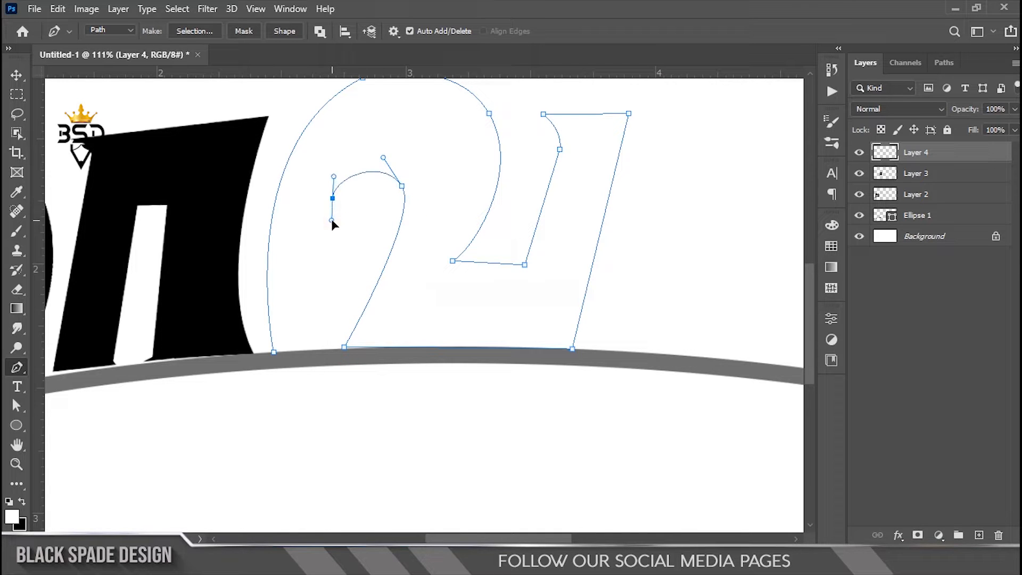
pyautogui.hotkey('ctrl', 'z')
pyautogui.moveTo(355, 214); pyautogui.dragTo(365, 228)
pyautogui.keyDown('alt'); pyautogui.click(355, 215); pyautogui.keyUp('alt')
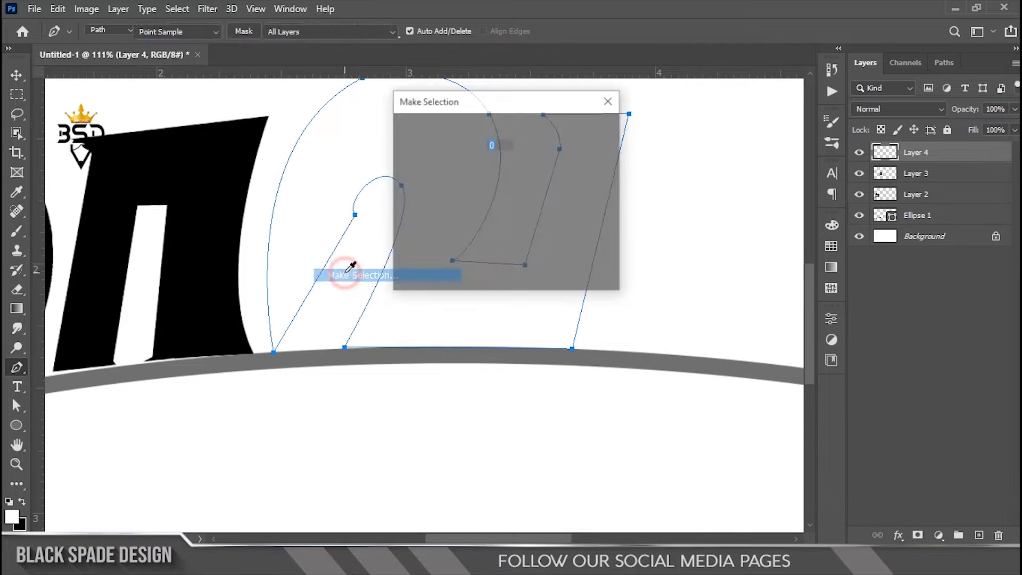
# - Convert the third letter's outline to a selection, fill it with black, deselect, and toggle its layer's visibility to check it
pyautogui.press('Return')
pyautogui.scroll(-2, 433, 221)
pyautogui.hotkey('ctrl', 'BackSpace')
pyautogui.hotkey('ctrl', 'd')
pyautogui.click(860, 152)
pyautogui.click(860, 153)
# - Draw a path around the third letter's right stem with its left edge offset into the gap beside the bowl
pyautogui.scroll(3, 475, 234)
pyautogui.moveTo(475, 234); pyautogui.dragTo(418, 327)
pyautogui.scroll(1, 479, 302)
pyautogui.moveTo(481, 304); pyautogui.dragTo(457, 253)
pyautogui.scroll(3, 520, 171)
pyautogui.moveTo(519, 171); pyautogui.dragTo(512, 283)
pyautogui.scroll(3, 515, 292)
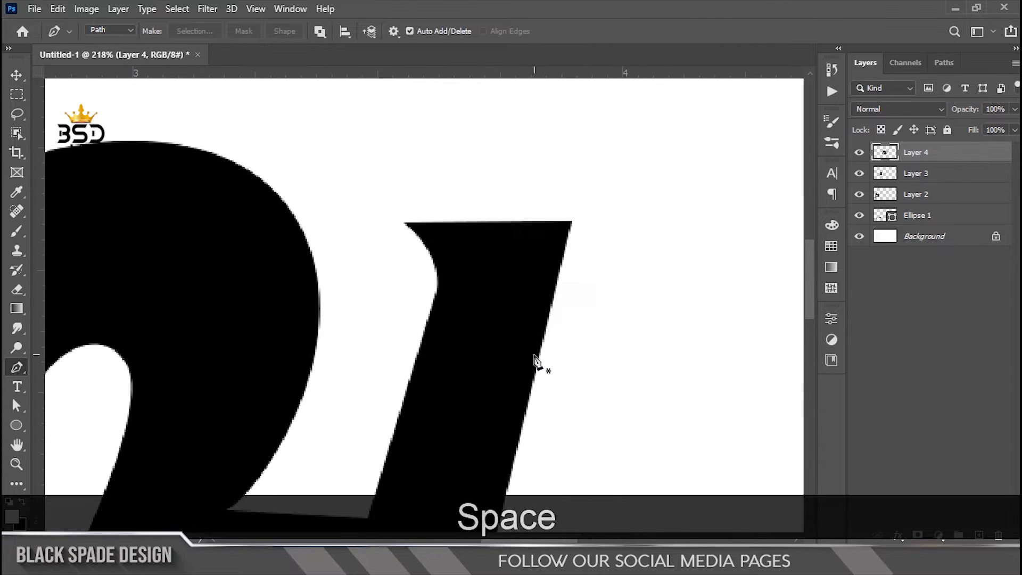
pyautogui.click(538, 366)
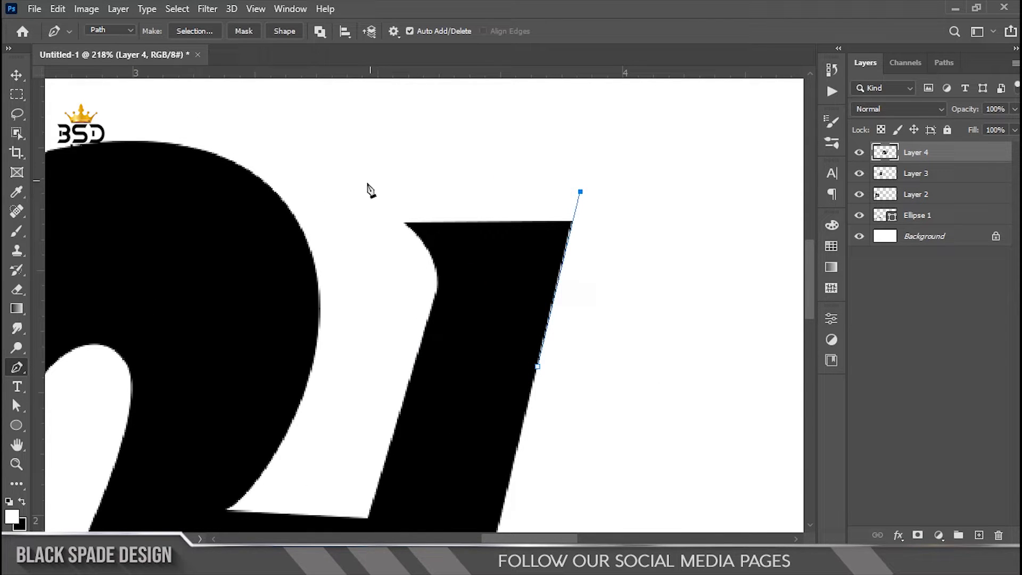
pyautogui.moveTo(399, 237); pyautogui.dragTo(416, 131)
pyautogui.click(340, 400)
pyautogui.click(370, 448)
pyautogui.click(433, 417)
pyautogui.click(497, 298)
pyautogui.click(555, 248)
# - Convert the right stem's path to a selection, fill it with black to thicken the stem, and deselect
pyautogui.rightClick(497, 214)
pyautogui.click(524, 262)
pyautogui.press('Return')
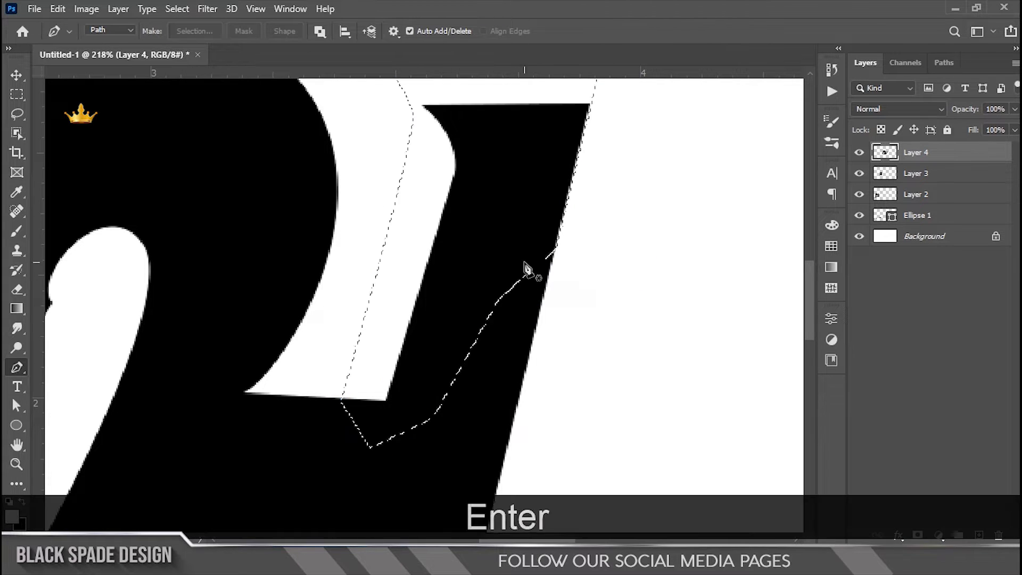
pyautogui.hotkey('ctrl', 'BackSpace')
pyautogui.hotkey('ctrl', 'd')
# - Draw a path down the right edge of the third letter's counter and along its base, following the arc
pyautogui.scroll(-5, 506, 253)
pyautogui.scroll(1, 389, 380)
pyautogui.moveTo(319, 425); pyautogui.dragTo(453, 388)
pyautogui.click(486, 270)
pyautogui.moveTo(328, 475); pyautogui.dragTo(318, 478)
pyautogui.keyDown('alt'); pyautogui.click(372, 450); pyautogui.keyUp('alt')
pyautogui.scroll(4, 384, 466)
pyautogui.moveTo(602, 423); pyautogui.dragTo(493, 356)
pyautogui.moveTo(524, 372); pyautogui.dragTo(593, 369)
pyautogui.click(560, 311)
pyautogui.moveTo(479, 176); pyautogui.dragTo(480, 346)
pyautogui.click(480, 347)
pyautogui.click(419, 285)
# - Convert the path around the third letter's base to a selection, fill it with black, and deselect
pyautogui.rightClick(417, 346)
pyautogui.click(476, 71)
pyautogui.click(593, 133)
pyautogui.hotkey('ctrl', 'BackSpace')
pyautogui.hotkey('ctrl', 'd')
pyautogui.scroll(-4, 439, 235)
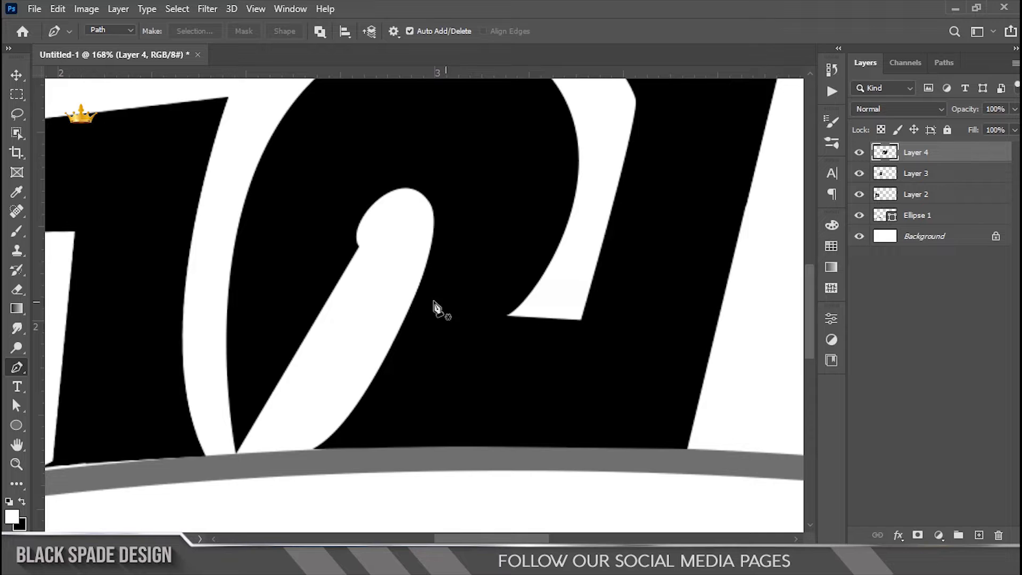
# - Draw a path that reshapes the left edge of the third letter's counter below its rounded top, closing it inside the left stroke
pyautogui.scroll(3, 377, 270)
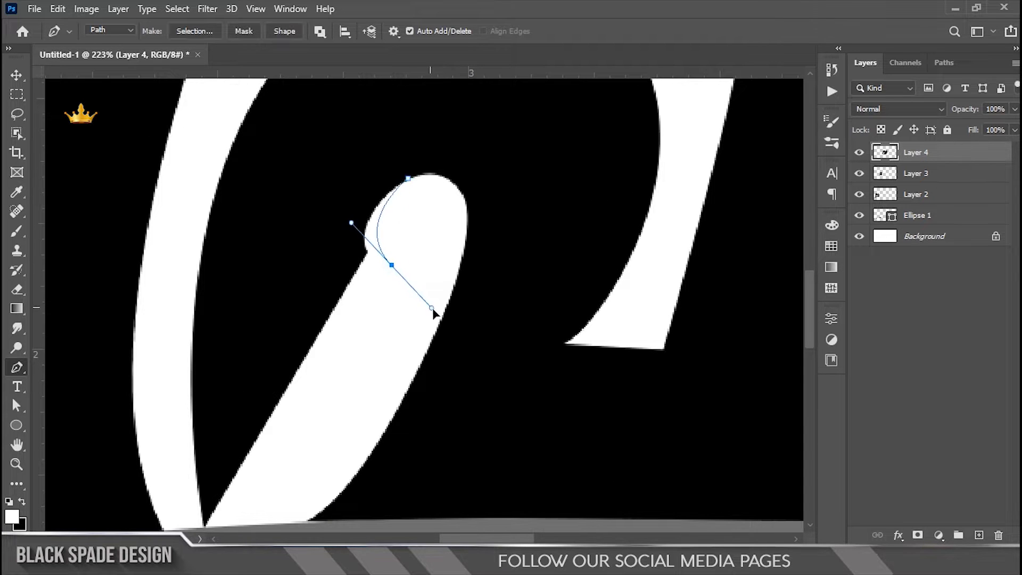
pyautogui.keyDown('alt'); pyautogui.click(391, 265); pyautogui.keyUp('alt')
pyautogui.moveTo(362, 352); pyautogui.dragTo(417, 215)
pyautogui.click(255, 389)
pyautogui.click(285, 196)
pyautogui.moveTo(313, 162); pyautogui.dragTo(282, 336)
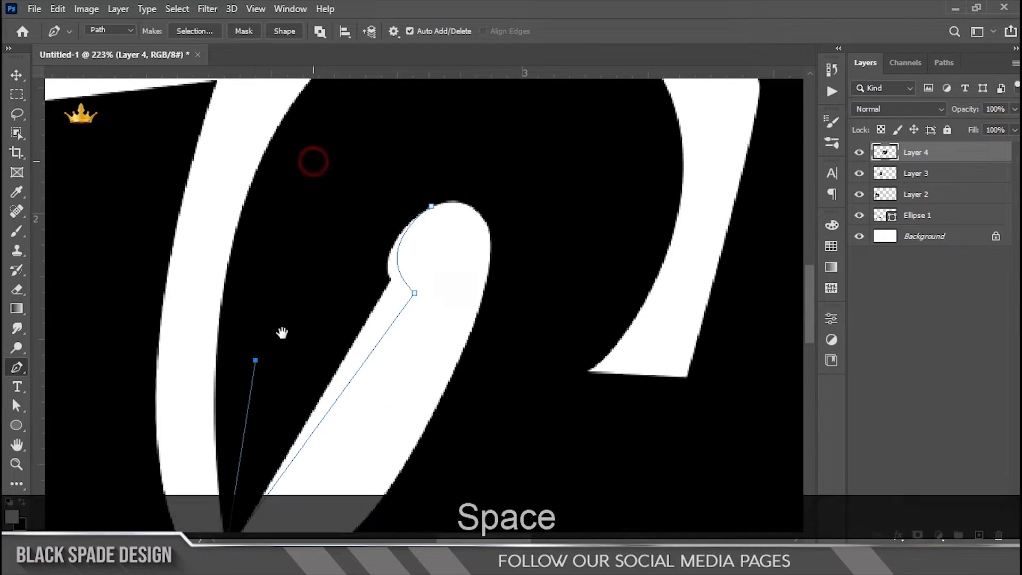
pyautogui.click(369, 195)
pyautogui.click(432, 215)
# - Turn the left counter-edge path into a selection, fill it with black to thicken the left stroke, and deselect
pyautogui.rightClick(380, 233)
pyautogui.click(432, 275)
pyautogui.click(593, 133)
pyautogui.hotkey('ctrl', 'BackSpace')
pyautogui.hotkey('ctrl', 'd')
pyautogui.scroll(-5, 408, 200)
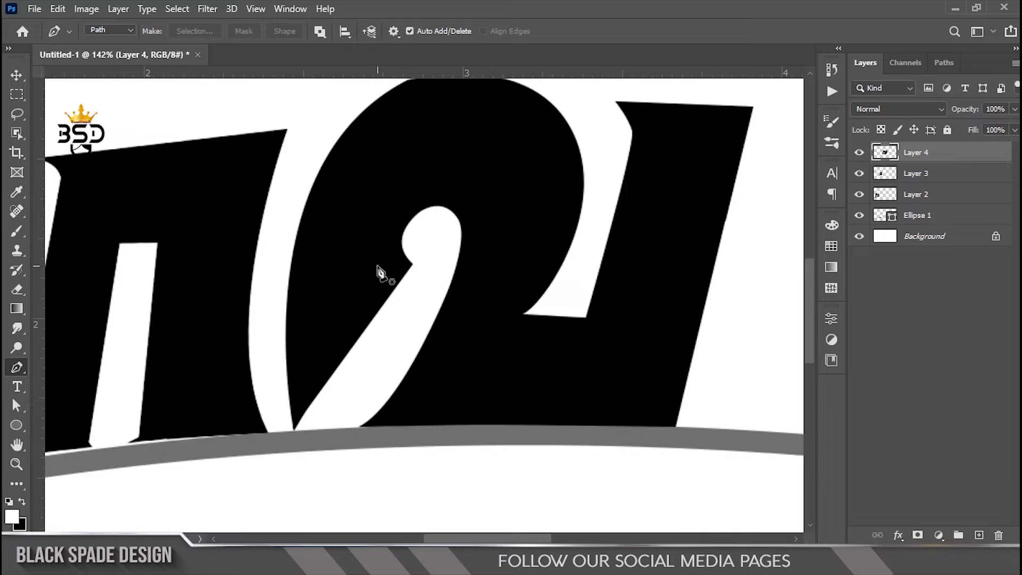
# - Draw a path along the counter's lower right curve to the arc, closing it inside the third letter's black base
pyautogui.scroll(3, 523, 414)
pyautogui.click(439, 213)
pyautogui.moveTo(283, 429); pyautogui.dragTo(204, 480)
pyautogui.hotkey('ctrl', 'z')
pyautogui.moveTo(154, 501); pyautogui.dragTo(153, 502)
pyautogui.keyDown('alt'); pyautogui.click(278, 430); pyautogui.keyUp('alt')
pyautogui.moveTo(430, 425); pyautogui.dragTo(451, 427)
pyautogui.moveTo(454, 290); pyautogui.dragTo(459, 242)
# - Convert the lower right counter path to a selection, fill it with black to narrow the counter, and deselect
pyautogui.rightClick(430, 308)
pyautogui.click(469, 275)
pyautogui.click(590, 131)
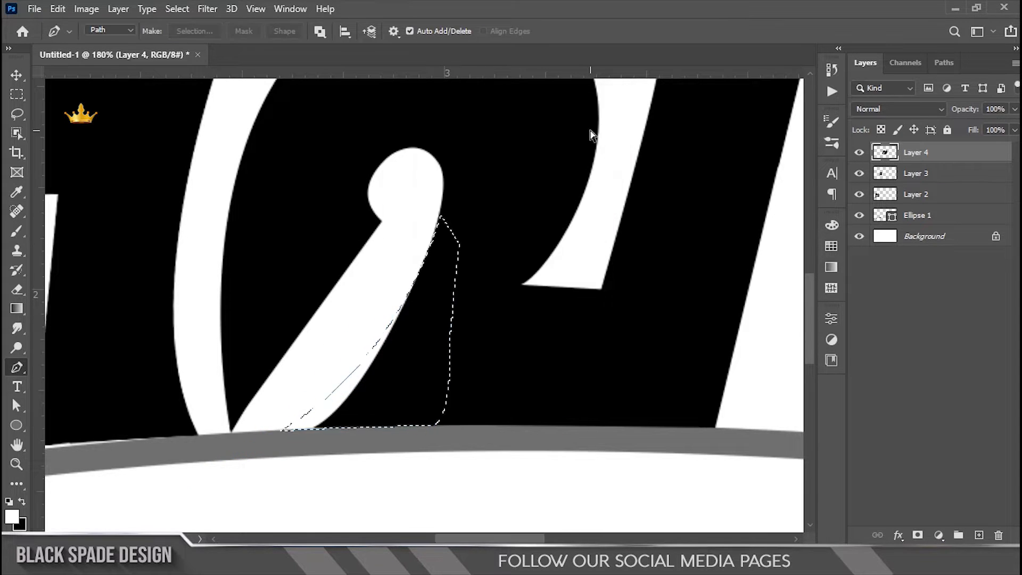
pyautogui.hotkey('ctrl', 'Delete')
pyautogui.hotkey('ctrl', 'd')
pyautogui.scroll(-4, 416, 208)
# - Draw a thin path along the counter's right edge, delete the excess black inside it, and deselect
pyautogui.scroll(4, 374, 340)
pyautogui.moveTo(374, 340); pyautogui.dragTo(380, 353)
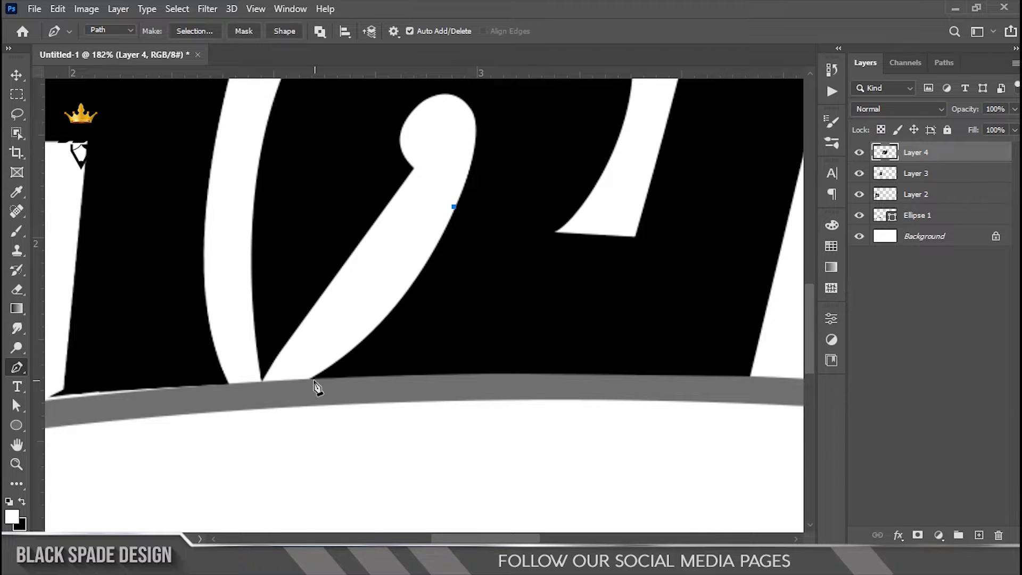
pyautogui.click(453, 208)
pyautogui.rightClick(414, 288)
pyautogui.click(449, 275)
pyautogui.press('Return')
pyautogui.press('Delete')
pyautogui.hotkey('ctrl', 'd')
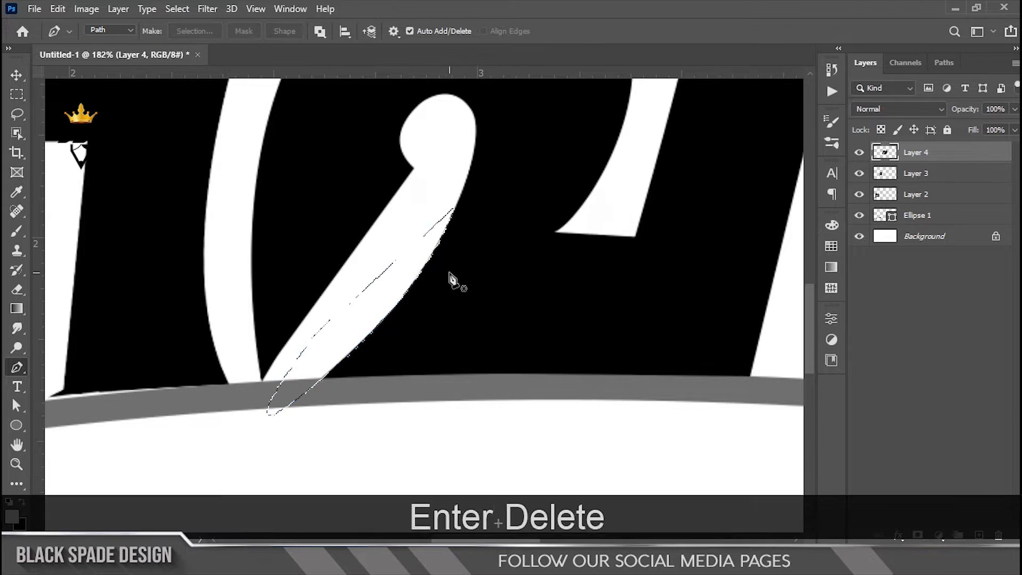
# - Outline a small area at the edge of the third letter's bowl, delete the excess inside it, and deselect
pyautogui.scroll(-5, 407, 266)
pyautogui.moveTo(406, 251); pyautogui.dragTo(344, 346)
pyautogui.scroll(4, 330, 255)
pyautogui.click(275, 207)
pyautogui.click(315, 112)
pyautogui.click(269, 146)
pyautogui.click(275, 207)
pyautogui.rightClick(307, 162)
pyautogui.click(343, 224)
pyautogui.press('Return')
pyautogui.press('Delete')
pyautogui.hotkey('ctrl', 'd')
pyautogui.scroll(-3, 362, 229)
# - Draw a slanted, flag-shaped stroke path starting at the top of the third letter's right stem and widening toward the right
pyautogui.moveTo(538, 265); pyautogui.dragTo(351, 269)
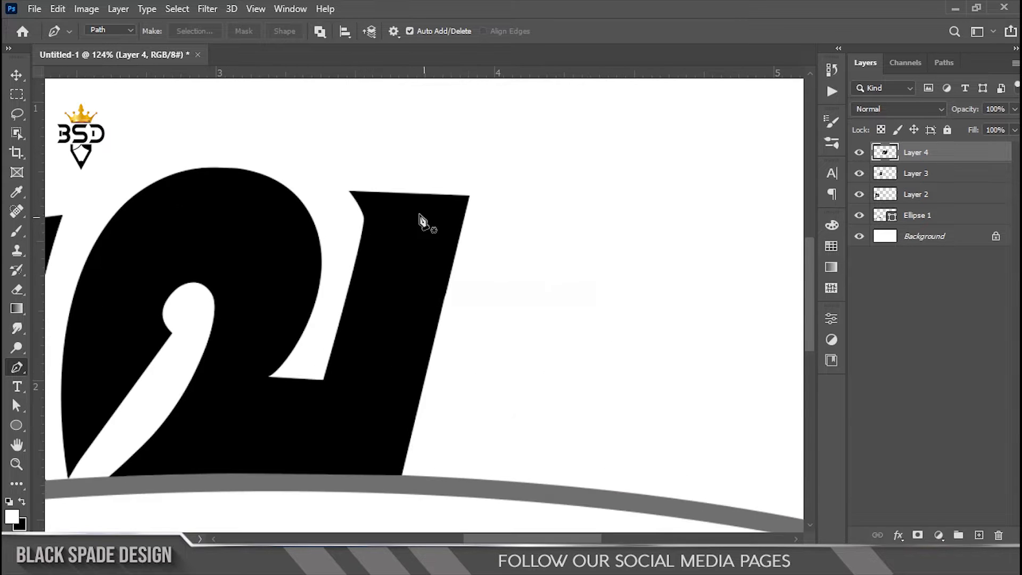
pyautogui.moveTo(452, 221); pyautogui.dragTo(269, 242)
pyautogui.scroll(-10, 270, 242)
pyautogui.scroll(9, 436, 282)
pyautogui.moveTo(481, 260); pyautogui.dragTo(424, 371)
pyautogui.scroll(2, 371, 290)
pyautogui.click(428, 367)
pyautogui.scroll(-7, 334, 320)
pyautogui.moveTo(295, 269); pyautogui.dragTo(301, 273)
pyautogui.keyDown('alt'); pyautogui.click(324, 302); pyautogui.keyUp('alt')
pyautogui.keyDown('alt'); pyautogui.click(486, 245); pyautogui.keyUp('alt')
pyautogui.keyDown('alt'); pyautogui.click(534, 313); pyautogui.keyUp('alt')
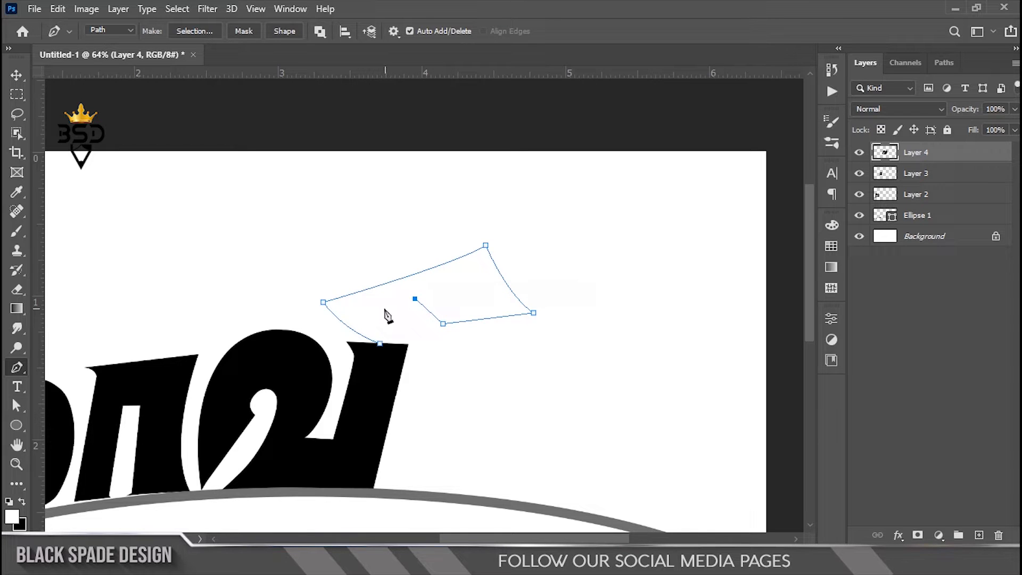
# - Finish the flag-shaped path with a curve back down to the stem's top right corner and close it inside the stem
pyautogui.scroll(3, 391, 315)
pyautogui.moveTo(425, 376); pyautogui.dragTo(464, 405)
pyautogui.keyDown('alt'); pyautogui.click(425, 376); pyautogui.keyUp('alt')
pyautogui.click(393, 403)
pyautogui.click(370, 376)
# - Convert the flag-shaped path to a selection, fill it with black on a new layer, and deselect
pyautogui.rightClick(378, 374)
pyautogui.click(440, 82)
pyautogui.press('Return')
pyautogui.click(979, 536)
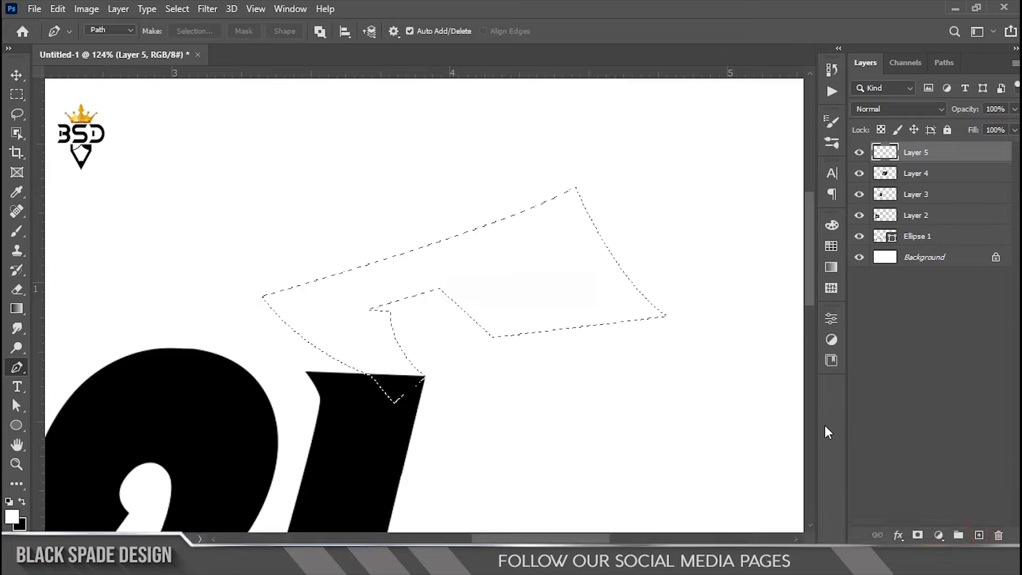
pyautogui.hotkey('ctrl', 'BackSpace')
pyautogui.hotkey('ctrl', 'd')
# - Lasso the wide right part of the flag-shaped stroke and cut it onto its own new layer
pyautogui.scroll(2, 543, 330)
pyautogui.press('space')
pyautogui.moveTo(543, 330); pyautogui.dragTo(504, 319)
pyautogui.scroll(-5, 340, 343)
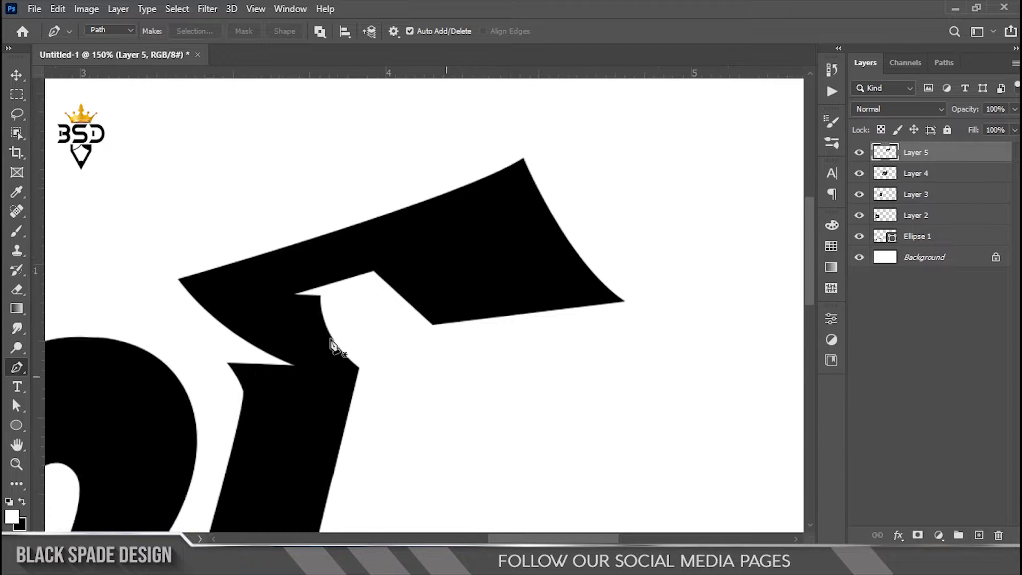
pyautogui.scroll(-4, 382, 330)
pyautogui.press('v')
pyautogui.scroll(5, 564, 215)
pyautogui.click(16, 114)
pyautogui.moveTo(304, 184); pyautogui.dragTo(309, 179)
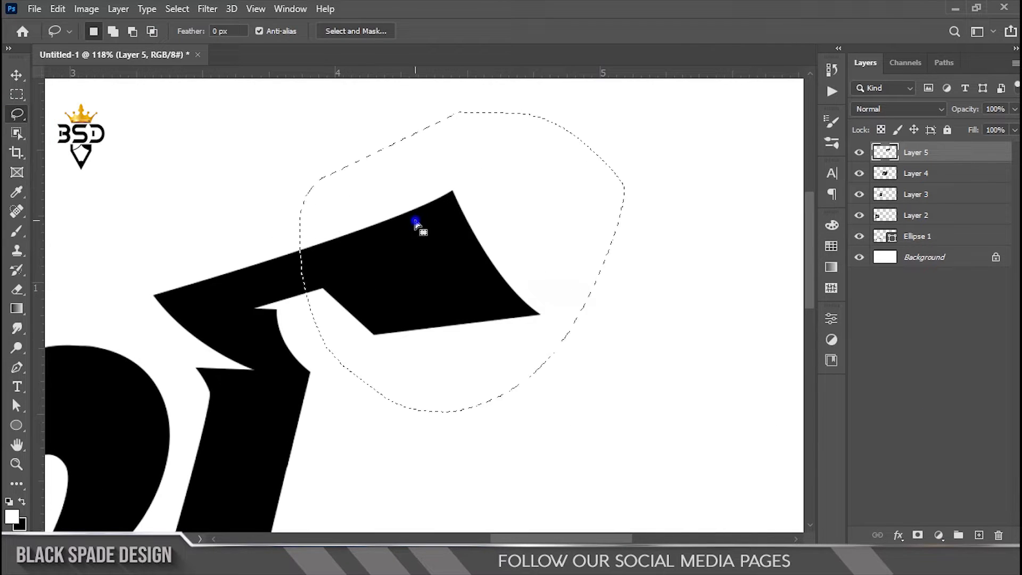
pyautogui.rightClick(416, 221)
pyautogui.click(452, 355)
# - Move the cut part slightly left and down so it overlaps the remaining piece and shortens the flag-shaped stroke
pyautogui.press('v')
pyautogui.scroll(2, 394, 295)
pyautogui.moveTo(381, 283); pyautogui.dragTo(362, 295)
pyautogui.press('Down')
pyautogui.press('Down')
pyautogui.scroll(-4, 357, 295)
# - Select both flag piece layers and scale them up together to about 106% with Free Transform
pyautogui.keyDown('ctrl'); pyautogui.click(915, 174); pyautogui.keyUp('ctrl')
pyautogui.hotkey('ctrl', 't')
pyautogui.scroll(2, 214, 306)
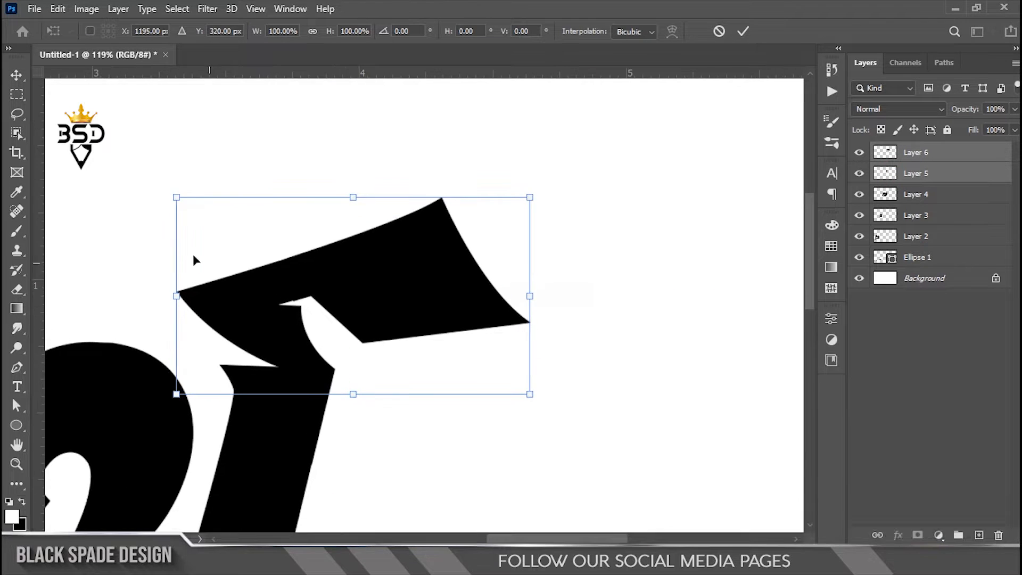
pyautogui.moveTo(176, 197); pyautogui.dragTo(154, 187)
pyautogui.moveTo(318, 318); pyautogui.dragTo(321, 325)
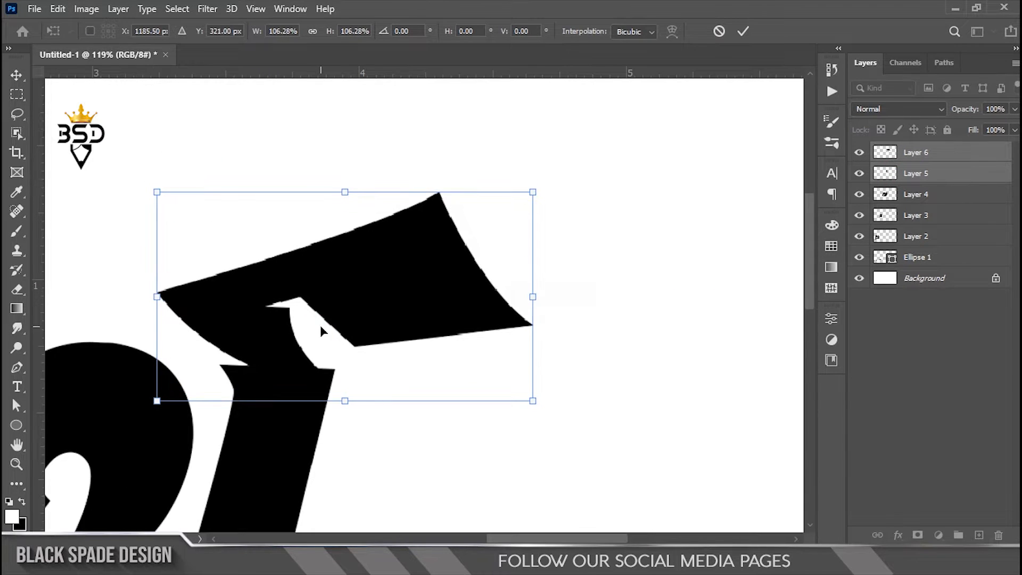
# - Enlarge the flag pieces slightly more, shift them right over the third letter's stem, and apply the transform
pyautogui.moveTo(158, 296); pyautogui.dragTo(146, 296)
pyautogui.scroll(-5, 215, 248)
pyautogui.moveTo(166, 211); pyautogui.dragTo(160, 208)
pyautogui.press('Right')
pyautogui.press('Right')
pyautogui.press('Right')
pyautogui.press('Right')
pyautogui.press('Right')
pyautogui.press('Right')
pyautogui.press('Right')
pyautogui.press('Right')
pyautogui.scroll(5, 214, 306)
pyautogui.press('Return')
# - Merge the two flag pieces into a single layer
pyautogui.scroll(-5, 538, 244)
pyautogui.scroll(6, 356, 317)
pyautogui.hotkey('ctrl', 'e')
pyautogui.scroll(-2, 532, 245)
# - Outline the uneven seam along the notch's upper edge, fill it with black, and deselect
pyautogui.press('p')
pyautogui.scroll(4, 331, 264)
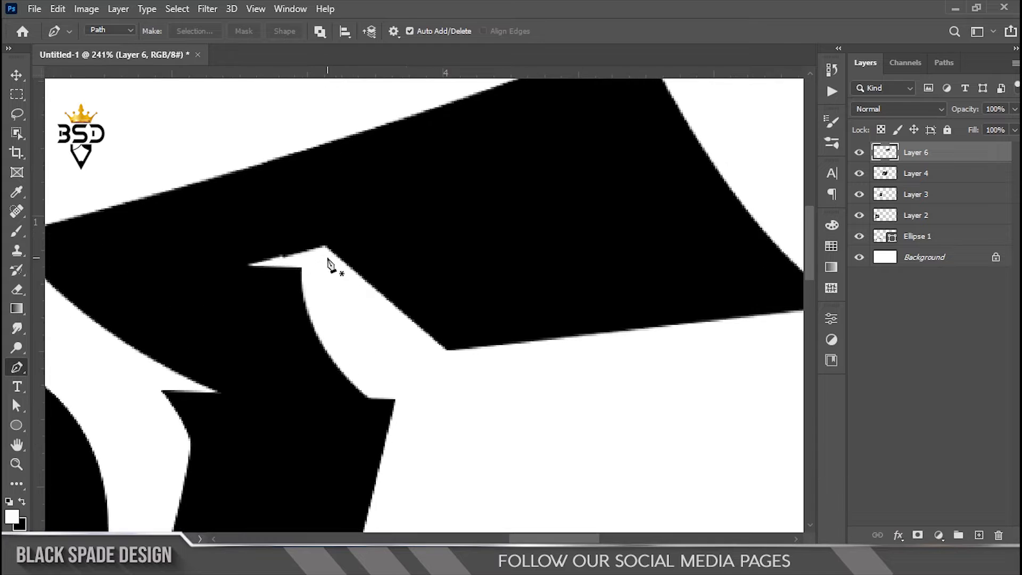
pyautogui.click(342, 245)
pyautogui.rightClick(315, 208)
pyautogui.click(358, 261)
pyautogui.press('Return')
pyautogui.hotkey('ctrl', 'Delete')
pyautogui.hotkey('ctrl', 'd')
# - Round the flag shape's lower left corner by outlining it with a curved path and deleting the excess
pyautogui.moveTo(493, 354); pyautogui.dragTo(254, 289)
pyautogui.scroll(3, 219, 283)
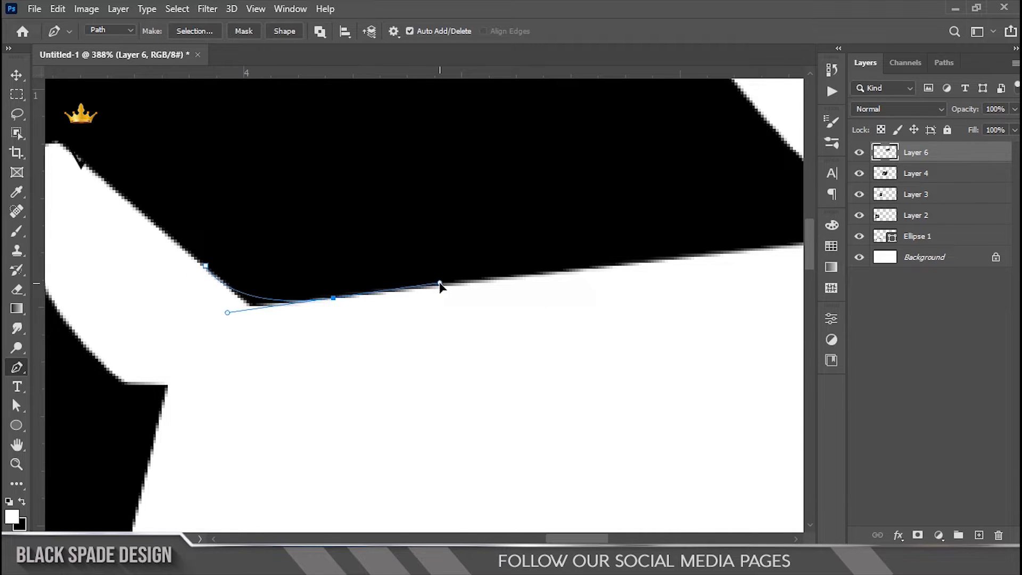
pyautogui.press('Delete')
pyautogui.hotkey('ctrl', 'd')
pyautogui.press('v')
pyautogui.scroll(-3, 217, 315)
pyautogui.scroll(1, 219, 258)
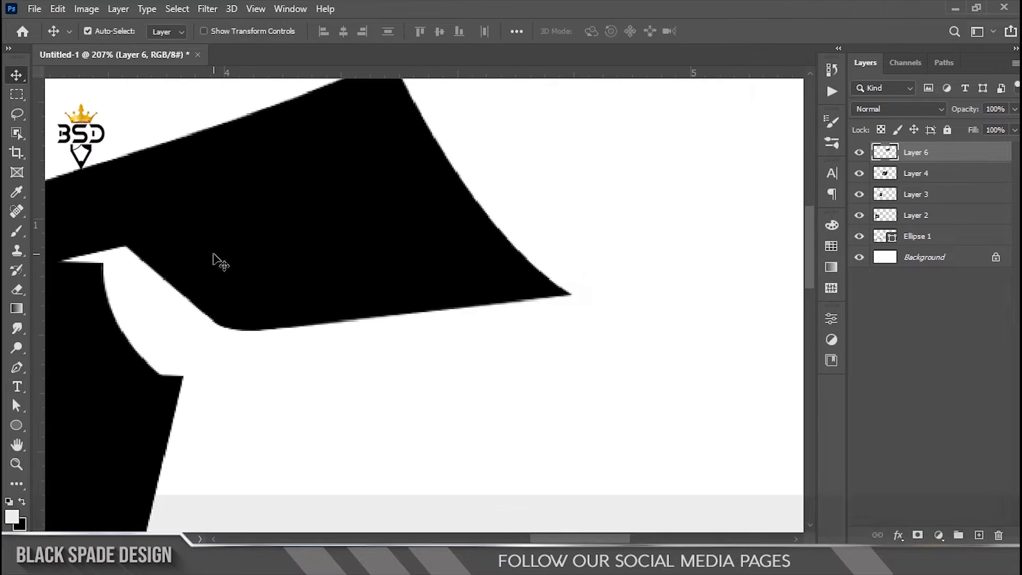
# - Draw a small closed, rounded four-sided path inside the wide part of the flag shape
pyautogui.press('p')
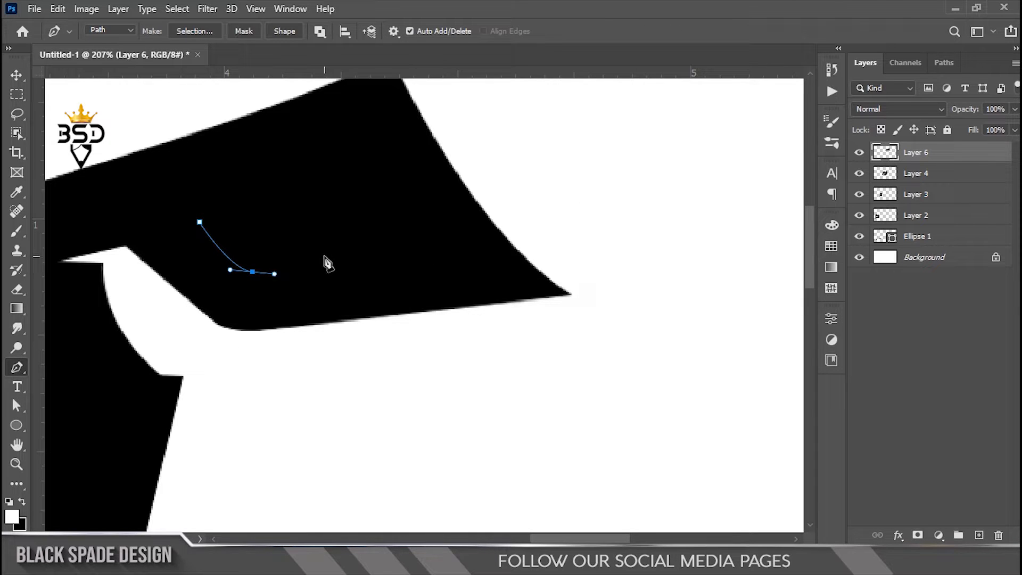
pyautogui.scroll(-2, 273, 229)
pyautogui.scroll(3, 273, 229)
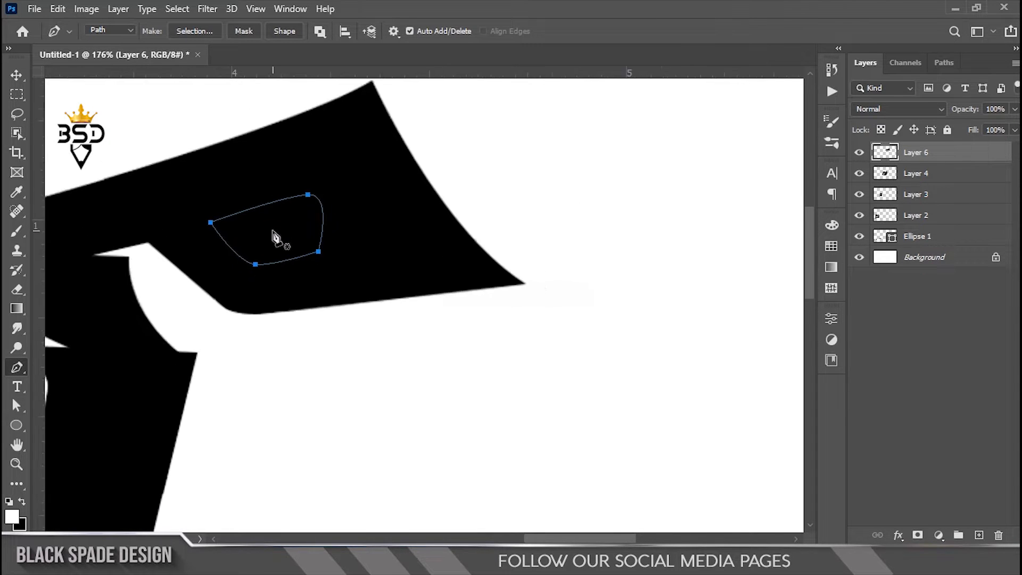
pyautogui.rightClick(273, 229)
pyautogui.click(231, 219)
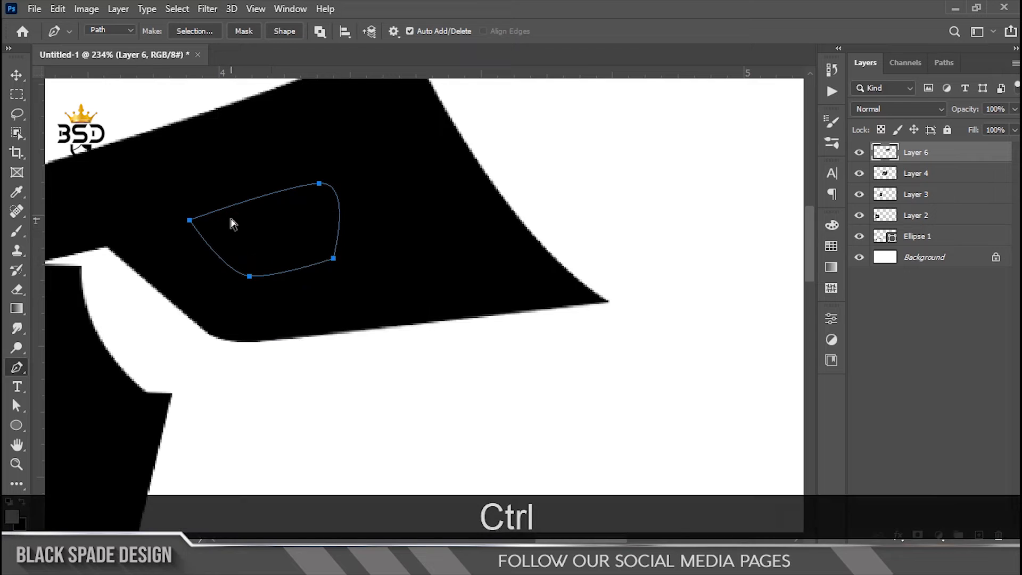
pyautogui.moveTo(301, 197); pyautogui.dragTo(270, 193)
pyautogui.click(189, 220)
# - Convert the small path to a selection, delete the black inside it to cut a hole, and deselect
pyautogui.rightClick(268, 211)
pyautogui.click(319, 275)
pyautogui.press('Return')
pyautogui.press('Delete')
pyautogui.hotkey('ctrl', 'd')
pyautogui.press('v')
pyautogui.scroll(-8, 254, 254)
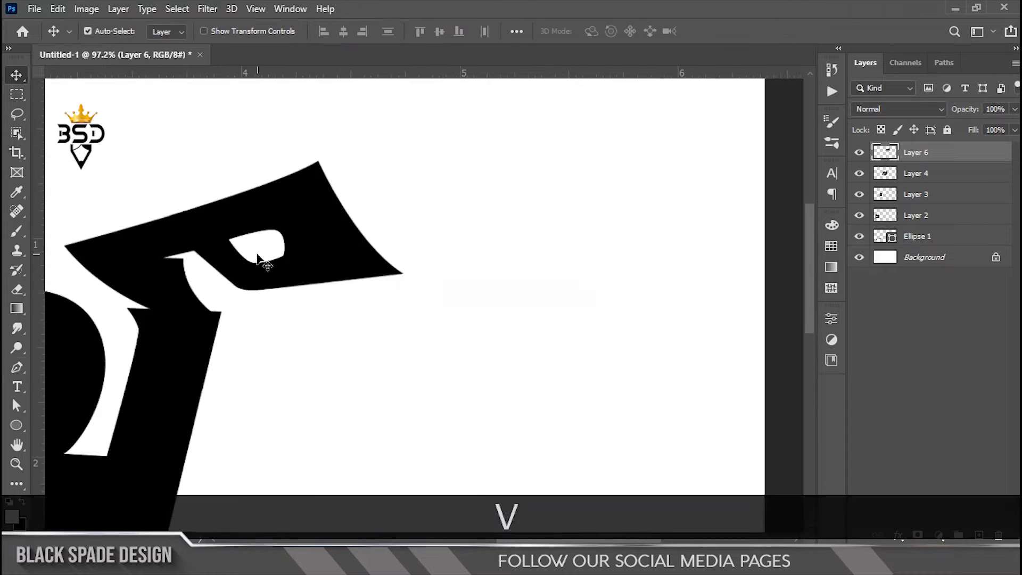
# - Start the fourth letter's path at the arc beside the third letter, parallel to its stem, with a small curved corner and a long top edge
pyautogui.press('space')
pyautogui.press('v')
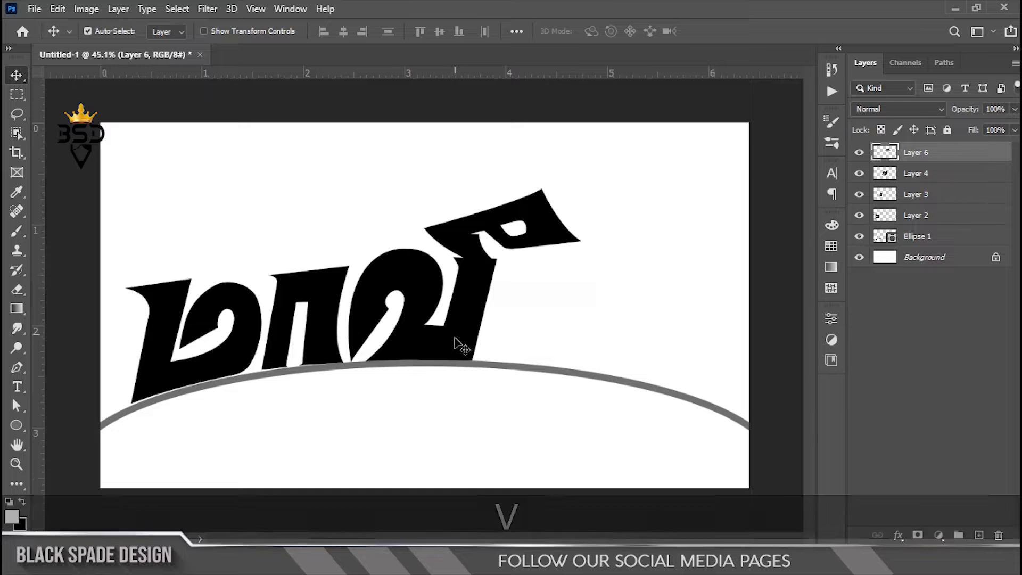
pyautogui.scroll(-1, 432, 322)
pyautogui.scroll(6, 432, 322)
pyautogui.press('space')
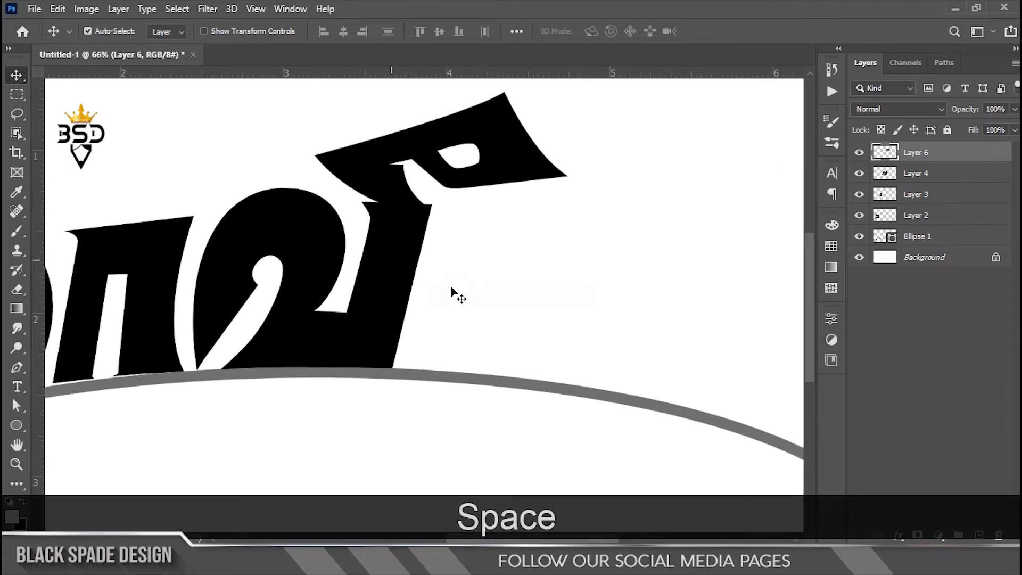
pyautogui.press('p')
pyautogui.scroll(1, 506, 257)
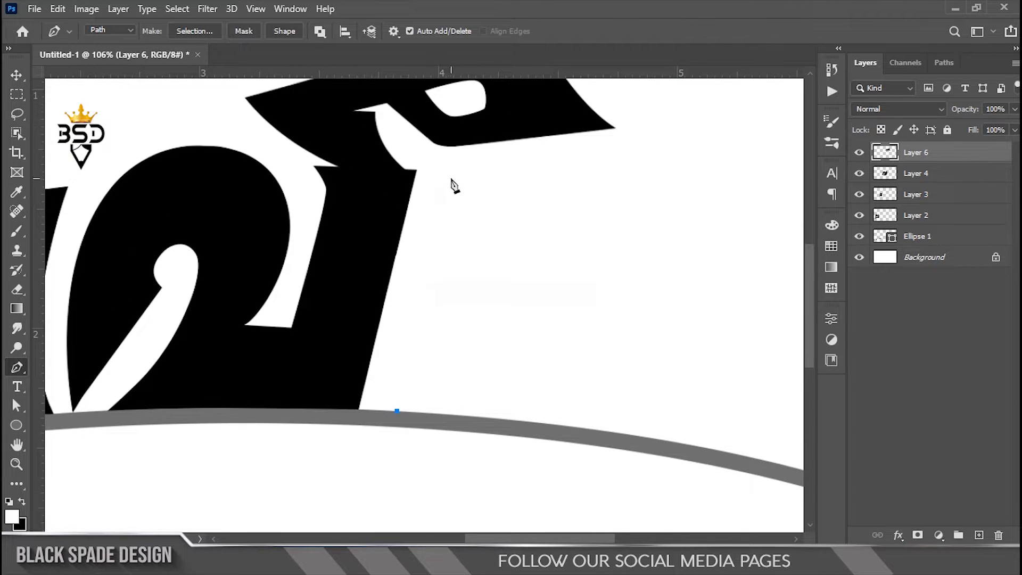
pyautogui.click(454, 186)
pyautogui.scroll(1, 452, 184)
pyautogui.keyDown('alt'); pyautogui.click(443, 168); pyautogui.keyUp('alt')
pyautogui.scroll(-1, 548, 189)
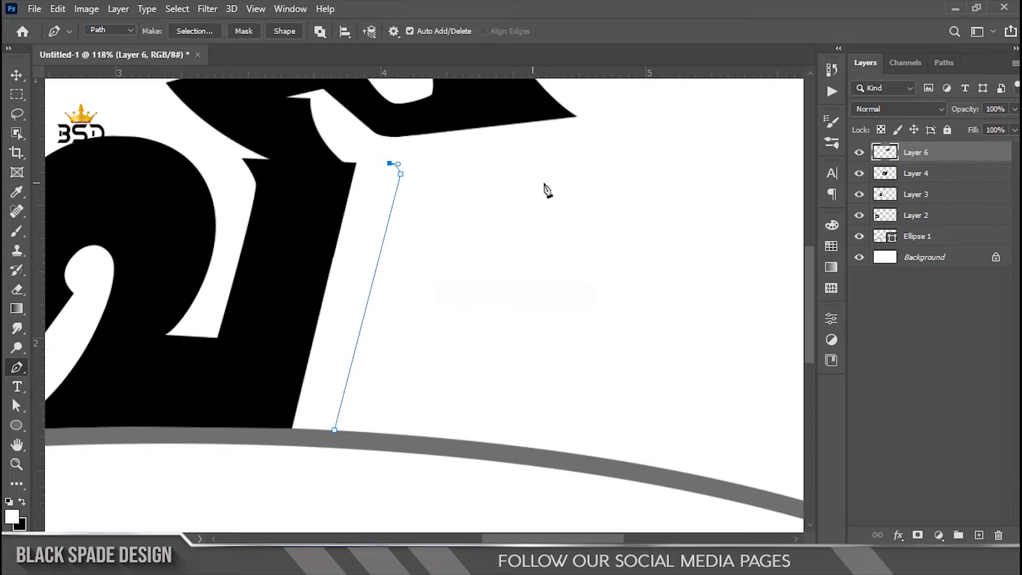
pyautogui.scroll(-3, 616, 187)
pyautogui.press('space')
pyautogui.moveTo(596, 391); pyautogui.dragTo(553, 284)
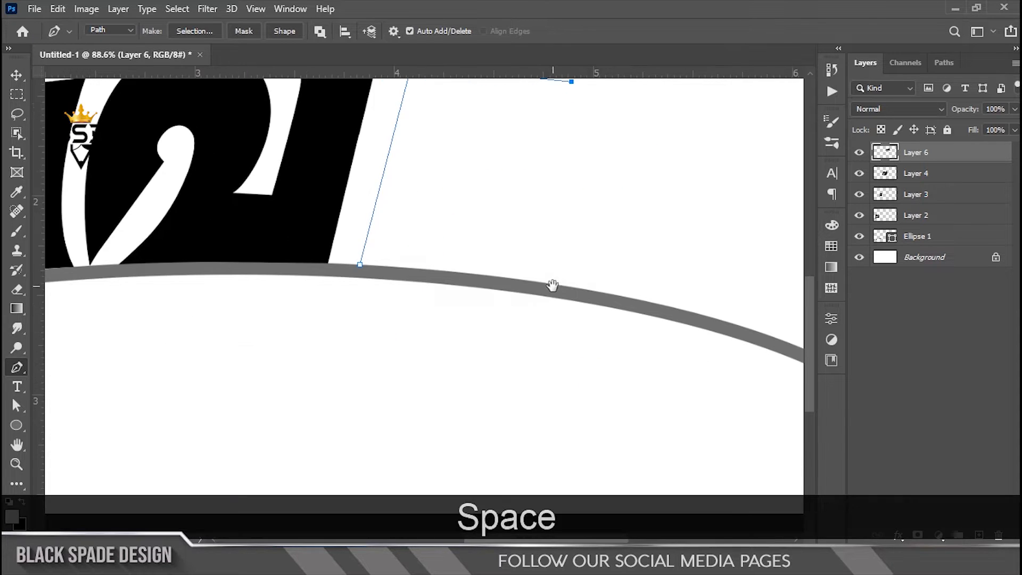
# - Continue the fourth letter's path with a concave right side running down to a point below the arc
pyautogui.scroll(-2, 553, 360)
pyautogui.keyDown('alt'); pyautogui.click(551, 356); pyautogui.keyUp('alt')
pyautogui.scroll(-1, 223, 365)
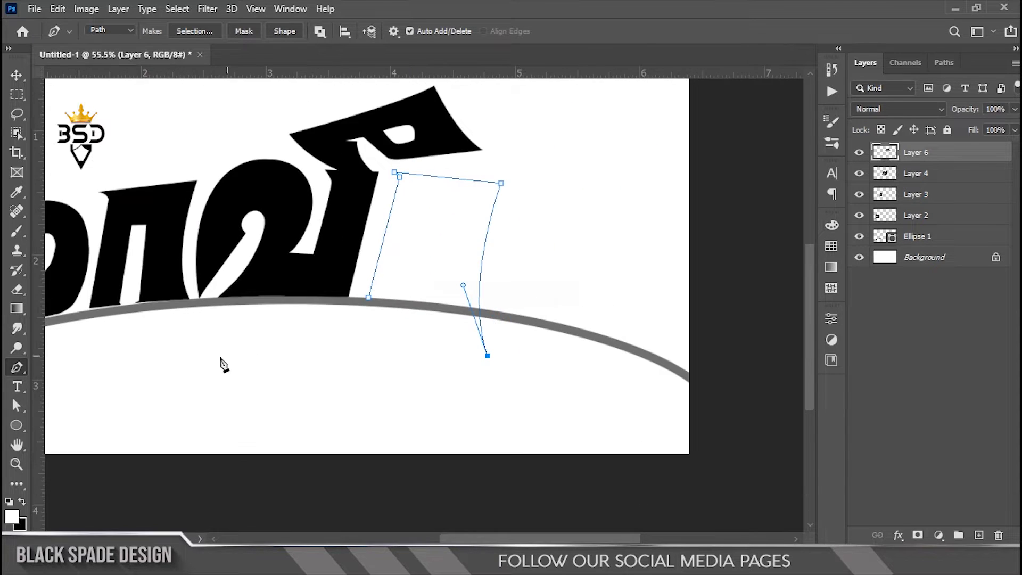
pyautogui.hotkey('ctrl', 'z')
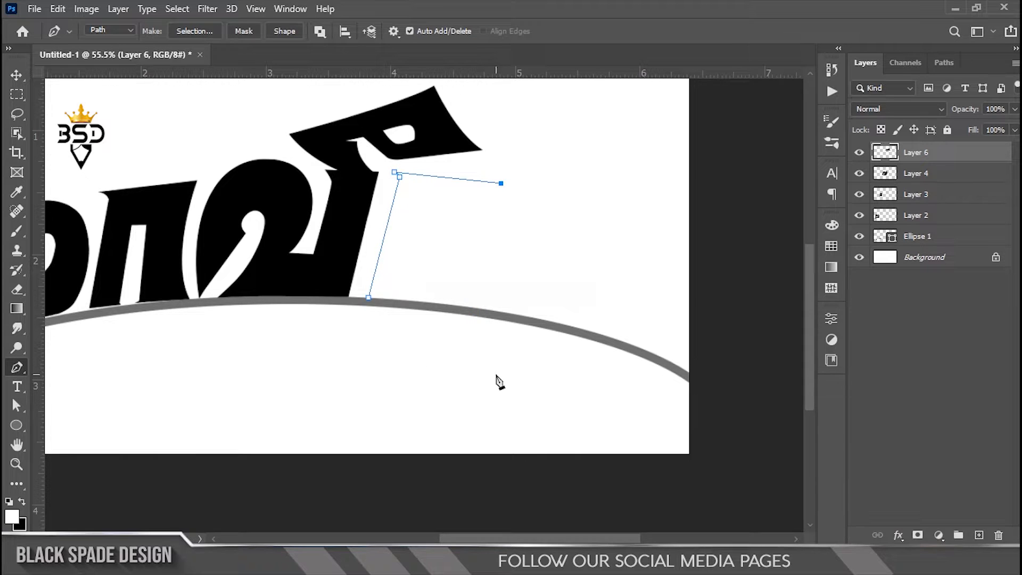
pyautogui.keyDown('alt'); pyautogui.click(496, 375); pyautogui.keyUp('alt')
pyautogui.hotkey('ctrl', 'z')
# - Extend the path with a long curve sweeping left beneath the arc to a pointed tail under the letters
pyautogui.press('space')
pyautogui.moveTo(218, 337); pyautogui.dragTo(362, 297)
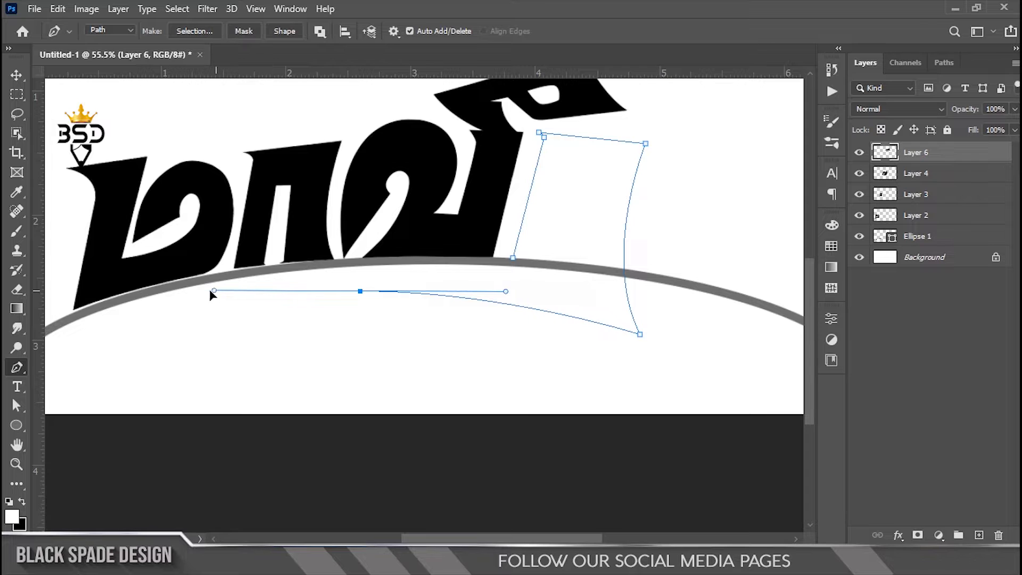
pyautogui.keyDown('alt'); pyautogui.click(361, 292); pyautogui.keyUp('alt')
pyautogui.scroll(3, 461, 287)
pyautogui.press('space')
pyautogui.moveTo(461, 286); pyautogui.dragTo(321, 299)
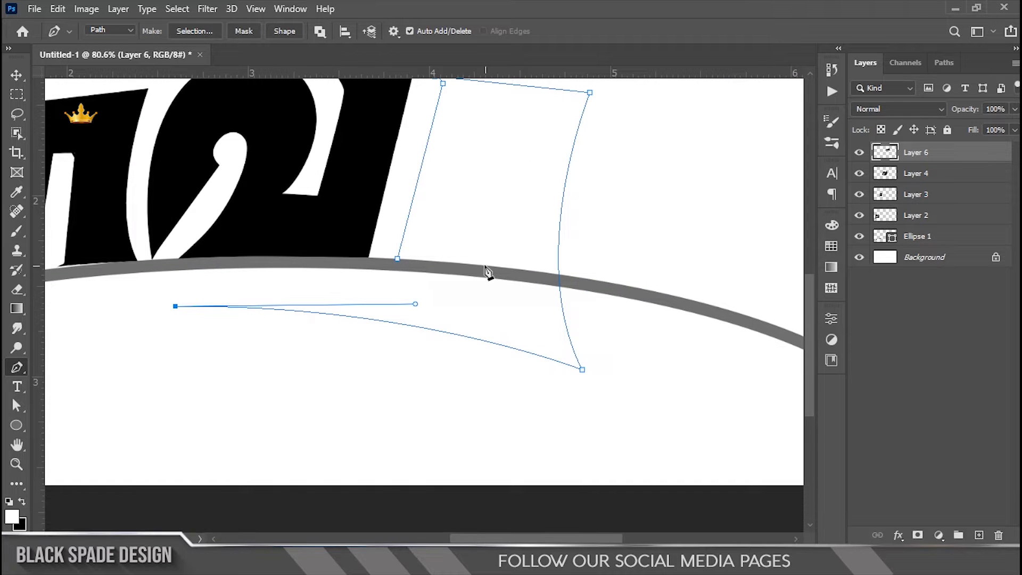
# - Return the path from the tail tip to the arc, outline a narrow inner slot, and close it at the starting point
pyautogui.moveTo(565, 252); pyautogui.dragTo(575, 258)
pyautogui.press('space')
pyautogui.moveTo(468, 283); pyautogui.dragTo(501, 352)
pyautogui.hotkey('ctrl', 'z')
pyautogui.keyDown('alt'); pyautogui.click(485, 352); pyautogui.keyUp('alt')
pyautogui.click(513, 211)
pyautogui.hotkey('ctrl', 'z')
pyautogui.click(512, 211)
pyautogui.scroll(2, 453, 337)
pyautogui.moveTo(396, 333); pyautogui.dragTo(382, 333)
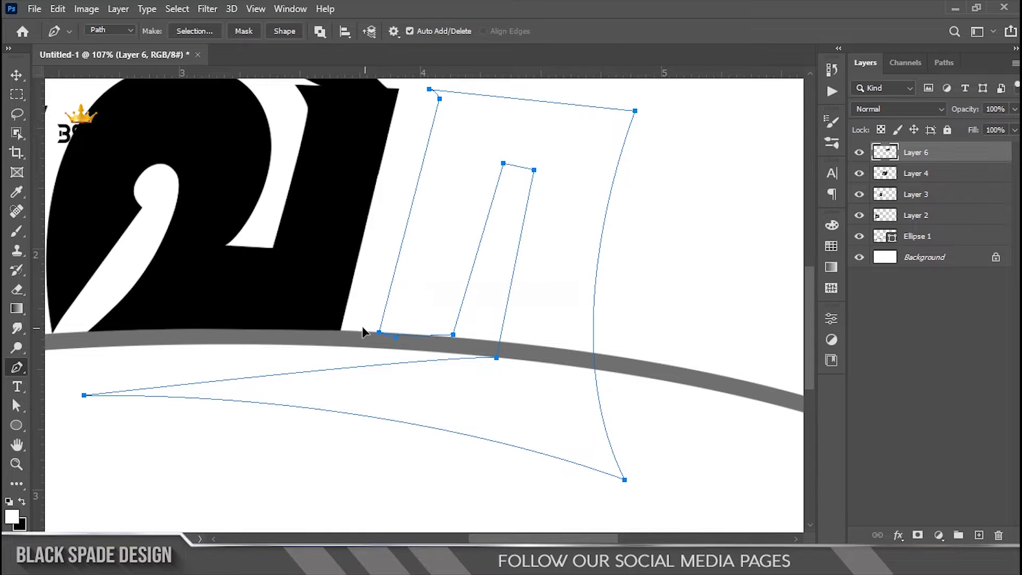
# - Convert the fourth letter's path to a selection, fill it with black on a new layer, and deselect
pyautogui.rightClick(443, 243)
pyautogui.click(473, 280)
pyautogui.click(589, 138)
pyautogui.click(979, 535)
pyautogui.hotkey('ctrl', 'BackSpace')
pyautogui.hotkey('ctrl', 'd')
pyautogui.scroll(-8, 540, 313)
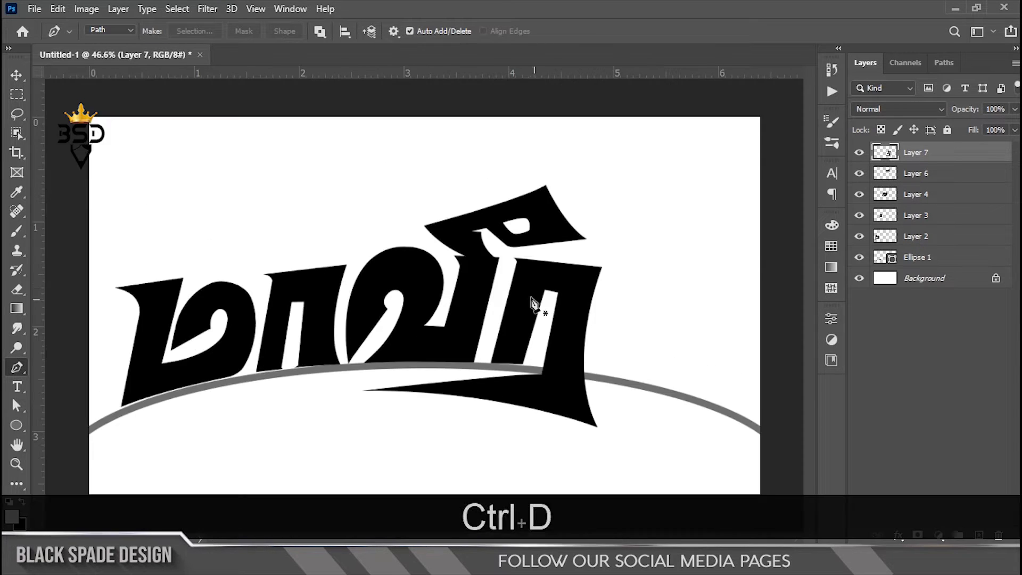
pyautogui.scroll(-2, 470, 292)
# - Nudge the fourth letter left to narrow the gap beside the third letter's stem
pyautogui.scroll(9, 502, 335)
pyautogui.moveTo(567, 299); pyautogui.dragTo(511, 301)
pyautogui.press('v')
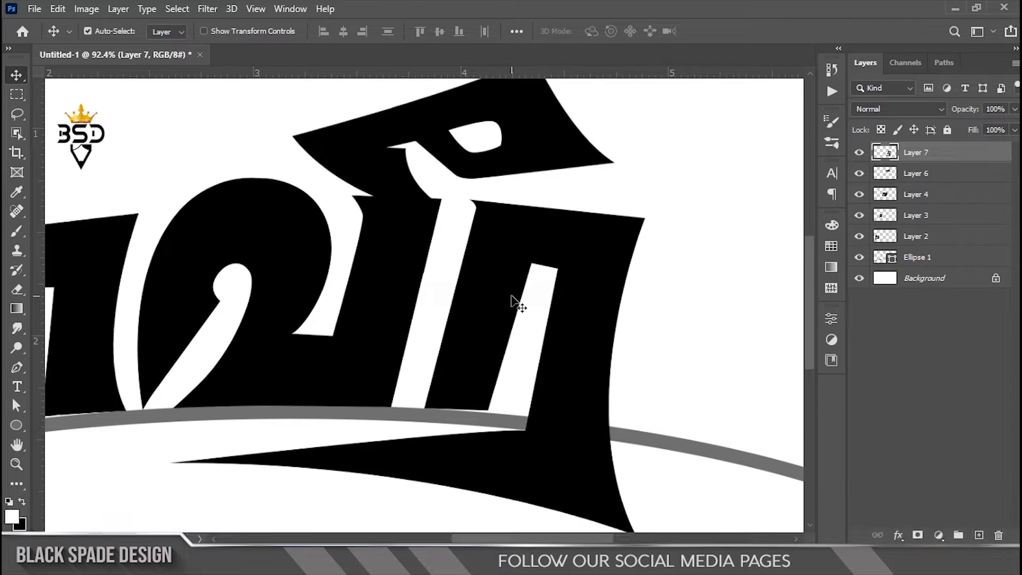
pyautogui.press('Left')
pyautogui.press('Left')
pyautogui.press('Left')
pyautogui.press('Left')
pyautogui.press('Left')
pyautogui.press('Left')
pyautogui.press('Left')
pyautogui.press('Left')
pyautogui.press('Left')
pyautogui.press('Left')
pyautogui.press('Left')
pyautogui.press('Left')
pyautogui.press('Left')
pyautogui.press('Left')
pyautogui.press('Left')
pyautogui.press('Left')
pyautogui.press('Left')
pyautogui.press('Left')
pyautogui.press('Left')
pyautogui.press('Left')
pyautogui.scroll(3, 522, 282)
# - Outline a strip along the right side of the fourth letter's inner slot, fill it with black to narrow the slot, and deselect
pyautogui.press('p')
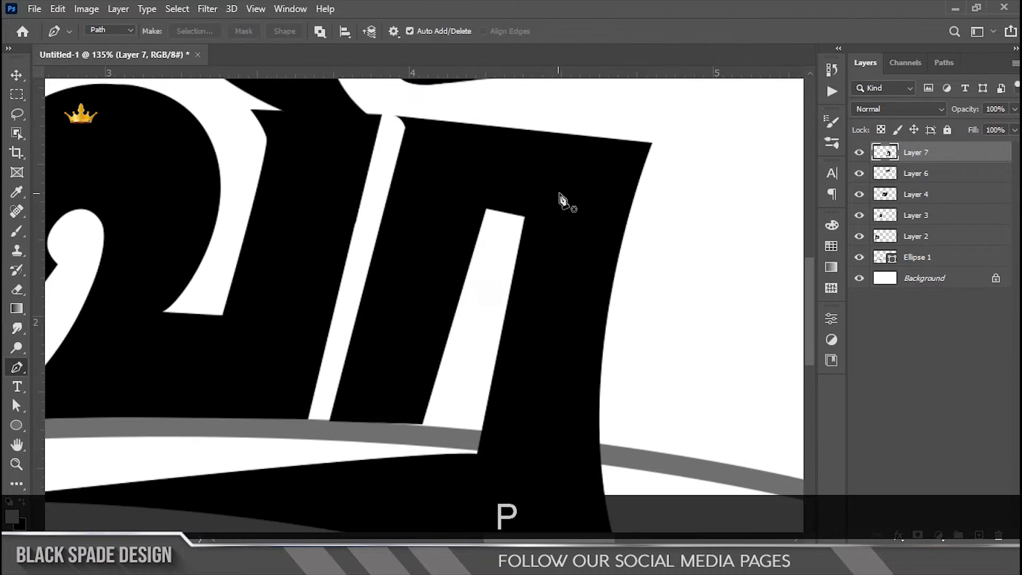
pyautogui.scroll(2, 486, 256)
pyautogui.moveTo(493, 265); pyautogui.dragTo(483, 174)
pyautogui.scroll(2, 350, 357)
pyautogui.scroll(-4, 368, 383)
pyautogui.moveTo(367, 381); pyautogui.dragTo(351, 396)
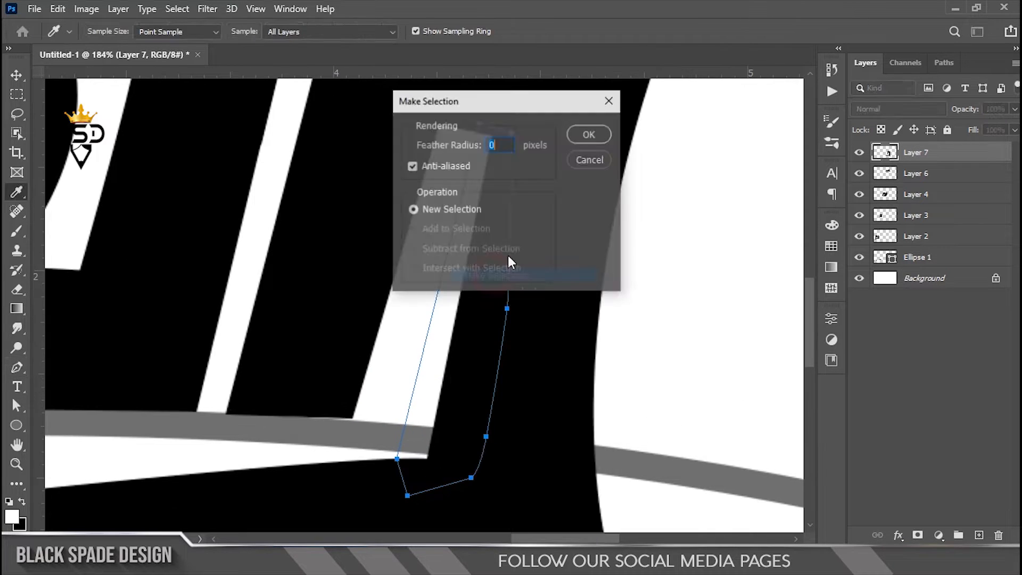
pyautogui.click(585, 134)
pyautogui.hotkey('ctrl', 'BackSpace')
pyautogui.hotkey('ctrl', 'd')
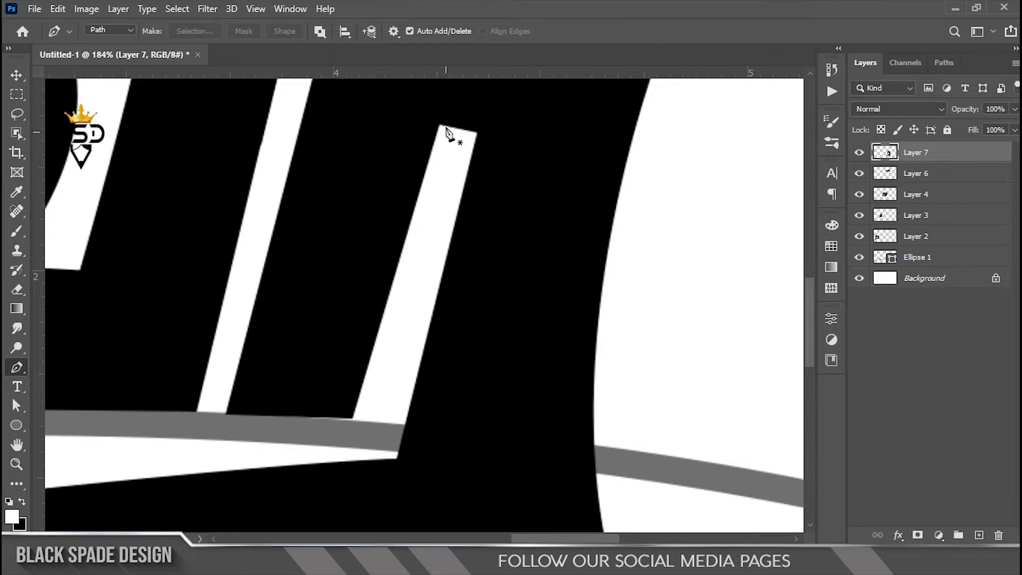
# - Outline a strip along the left side of the fourth letter's inner slot, fill it with black to narrow the slot, and deselect
pyautogui.scroll(6, 247, 414)
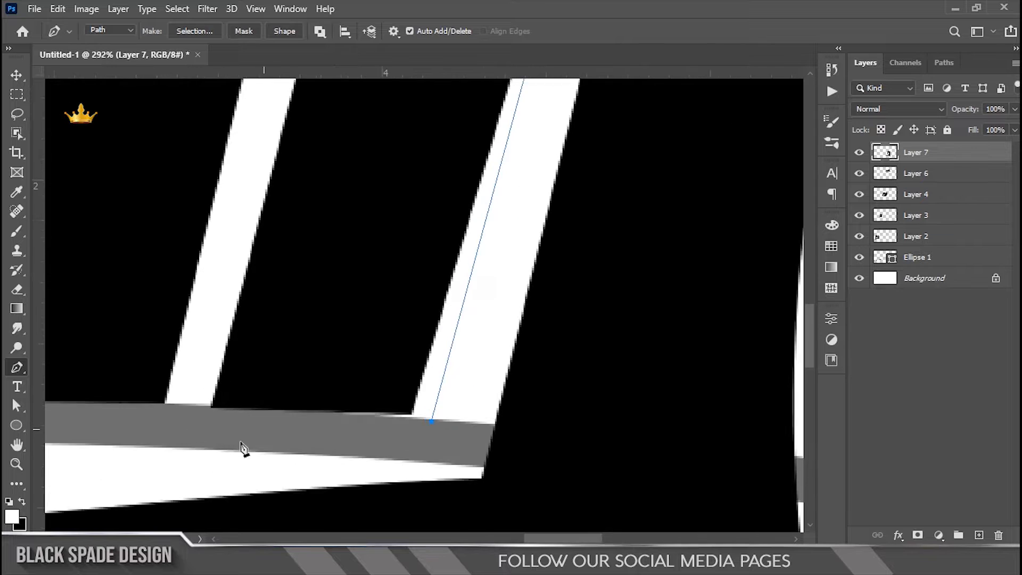
pyautogui.moveTo(242, 446); pyautogui.dragTo(313, 405)
pyautogui.moveTo(285, 358); pyautogui.dragTo(231, 358)
pyautogui.keyDown('alt'); pyautogui.click(285, 357); pyautogui.keyUp('alt')
pyautogui.click(373, 260)
pyautogui.scroll(-5, 372, 260)
pyautogui.moveTo(466, 197); pyautogui.dragTo(472, 192)
pyautogui.click(532, 254)
pyautogui.rightClick(496, 234)
pyautogui.click(519, 279)
pyautogui.click(588, 134)
pyautogui.hotkey('ctrl', 'BackSpace')
pyautogui.hotkey('ctrl', 'd')
pyautogui.scroll(-2, 477, 240)
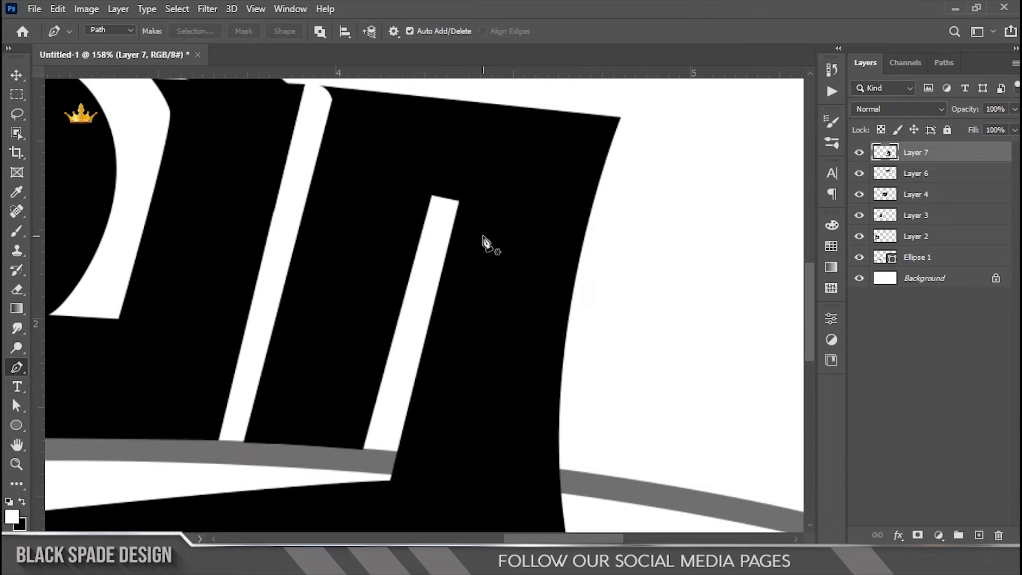
# - Fill the outlined upper end of the fourth letter's inner slot with black to shorten the slot, and deselect
pyautogui.rightClick(474, 213)
pyautogui.click(508, 271)
pyautogui.press('Return')
pyautogui.hotkey('ctrl', 'BackSpace')
pyautogui.hotkey('ctrl', 'd')
pyautogui.scroll(-7, 471, 271)
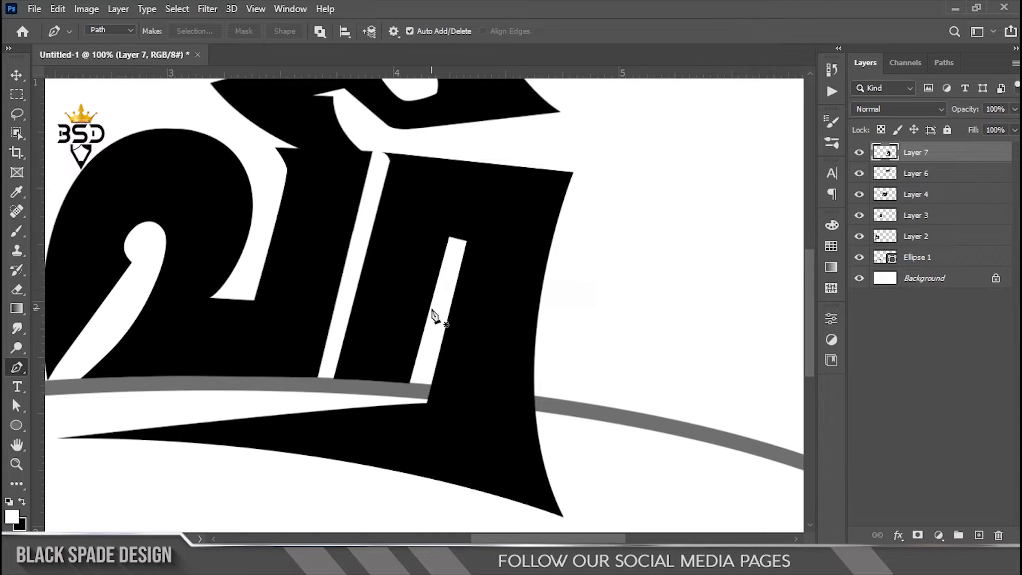
# - Lasso the fourth letter's sweeping tail below the arc and cut it onto its own layer
pyautogui.scroll(4, 391, 376)
pyautogui.moveTo(391, 378); pyautogui.dragTo(392, 350)
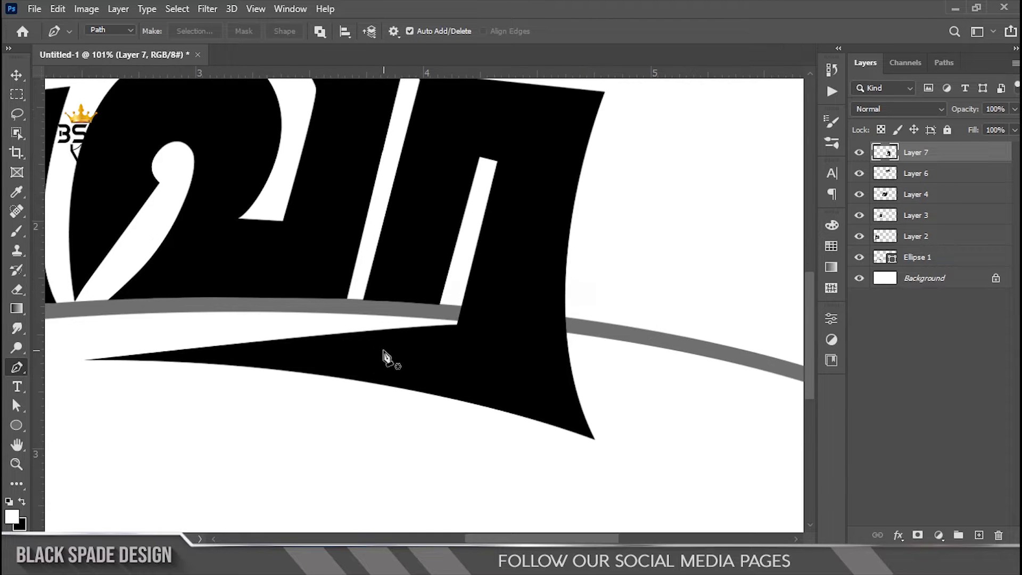
pyautogui.scroll(-4, 385, 352)
pyautogui.press('l')
pyautogui.moveTo(279, 432); pyautogui.dragTo(173, 436)
pyautogui.scroll(3, 388, 336)
pyautogui.moveTo(91, 350); pyautogui.dragTo(341, 324)
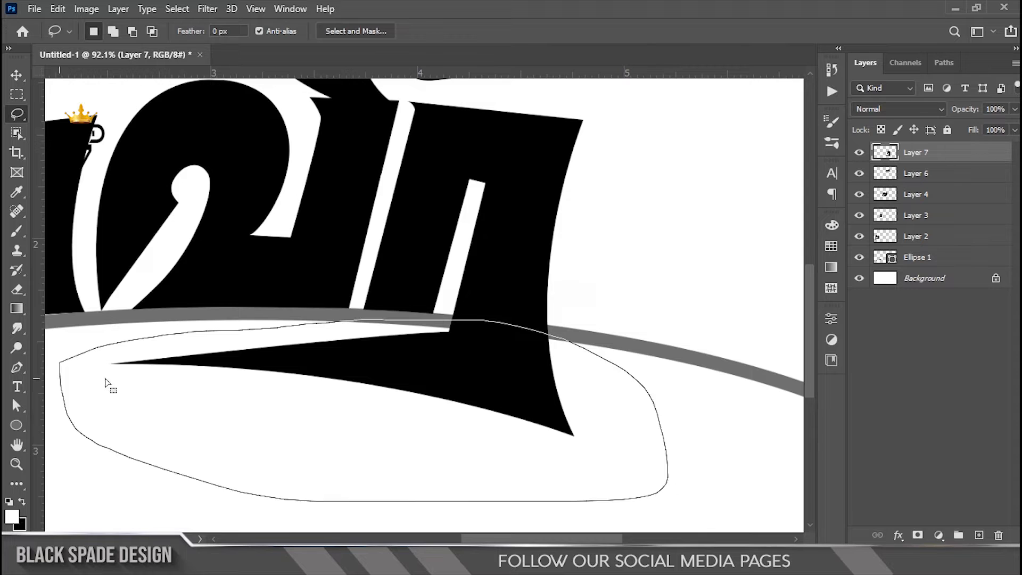
pyautogui.moveTo(60, 364); pyautogui.dragTo(89, 348)
pyautogui.rightClick(300, 397)
pyautogui.click(372, 230)
# - Rotate the separated tail slightly clockwise and move it up closer to the underside of the arc
pyautogui.press('v')
pyautogui.hotkey('ctrl', 't')
pyautogui.moveTo(589, 327); pyautogui.dragTo(589, 331)
pyautogui.moveTo(479, 390); pyautogui.dragTo(477, 376)
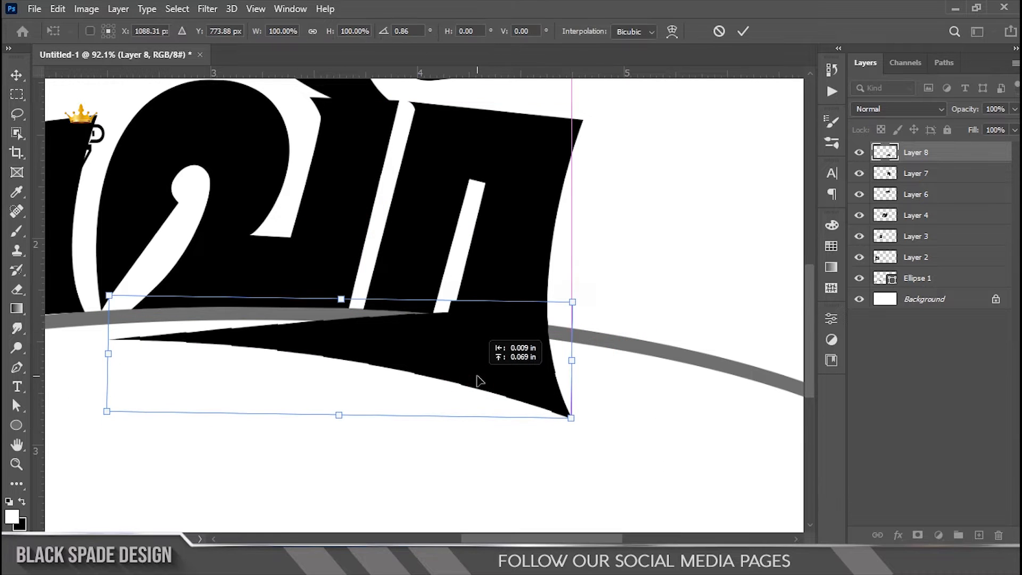
pyautogui.moveTo(601, 367); pyautogui.dragTo(603, 384)
pyautogui.scroll(-3, 235, 385)
pyautogui.press('Right')
pyautogui.press('Return')
pyautogui.press('space')
pyautogui.moveTo(387, 365); pyautogui.dragTo(432, 351)
# - Check the fourth letter's layer visibility, and merge the tail's layer with Layer 7
pyautogui.scroll(9, 465, 357)
pyautogui.scroll(-4, 496, 356)
pyautogui.press('space')
pyautogui.click(861, 176)
pyautogui.click(861, 176)
pyautogui.keyDown('ctrl'); pyautogui.click(916, 174); pyautogui.keyUp('ctrl')
pyautogui.hotkey('ctrl', 'e')
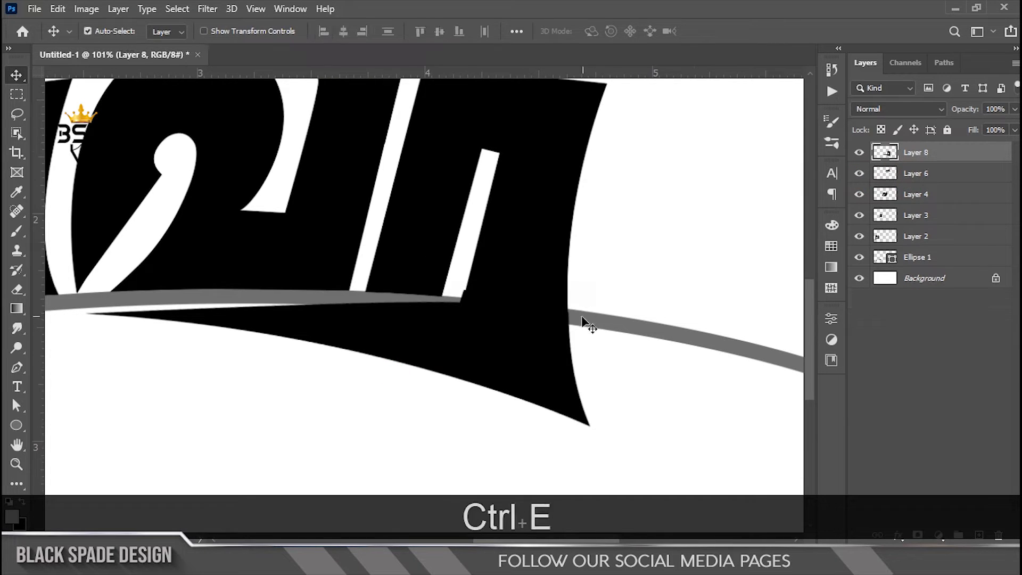
# - Outline a thin strip down the fourth letter's right edge and along the tail's lower edge to its tip, and close the path
pyautogui.scroll(5, 586, 319)
pyautogui.press('p')
pyautogui.click(567, 184)
pyautogui.scroll(-3, 521, 486)
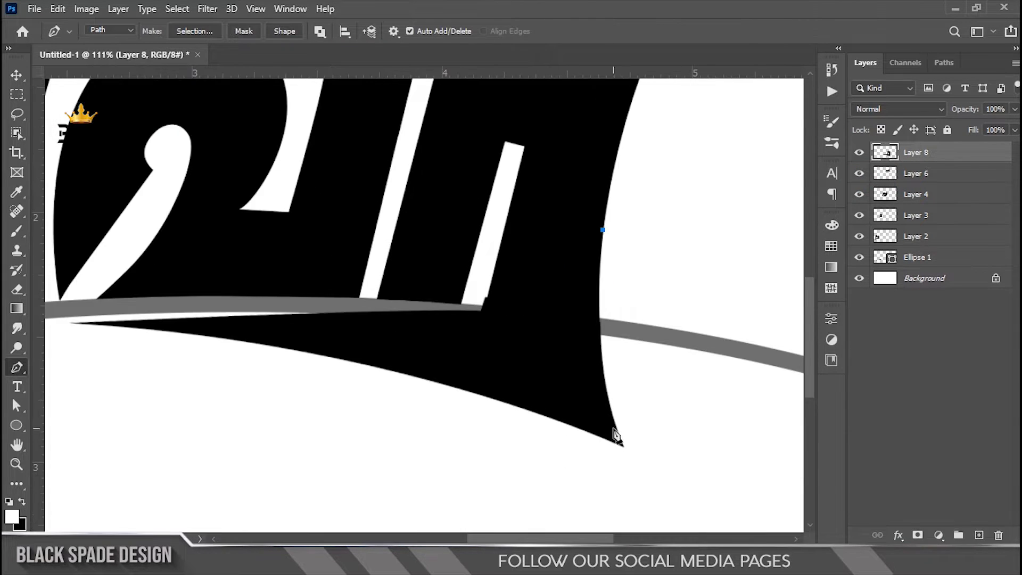
pyautogui.press('space')
pyautogui.scroll(1, 297, 329)
pyautogui.moveTo(106, 341); pyautogui.dragTo(207, 300)
pyautogui.scroll(-3, 272, 334)
pyautogui.keyDown('alt'); pyautogui.click(707, 400); pyautogui.keyUp('alt')
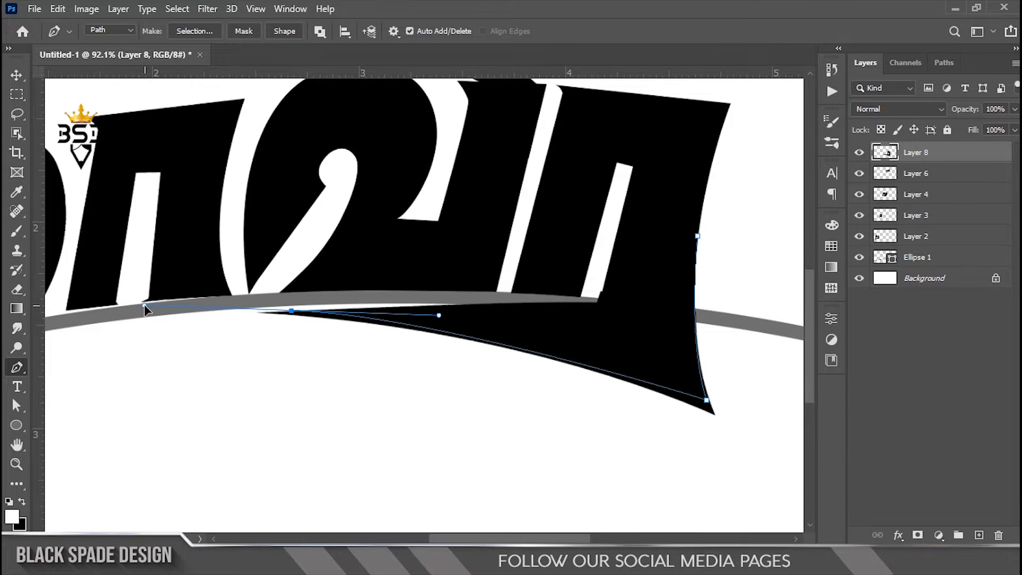
pyautogui.click(758, 306)
pyautogui.click(697, 236)
# - Convert the outer-edge path to a selection, delete the excess black from the fourth letter, and deselect
pyautogui.rightClick(650, 331)
pyautogui.click(710, 275)
pyautogui.press('Return')
pyautogui.press('Delete')
pyautogui.hotkey('ctrl', 'd')
pyautogui.scroll(-7, 628, 358)
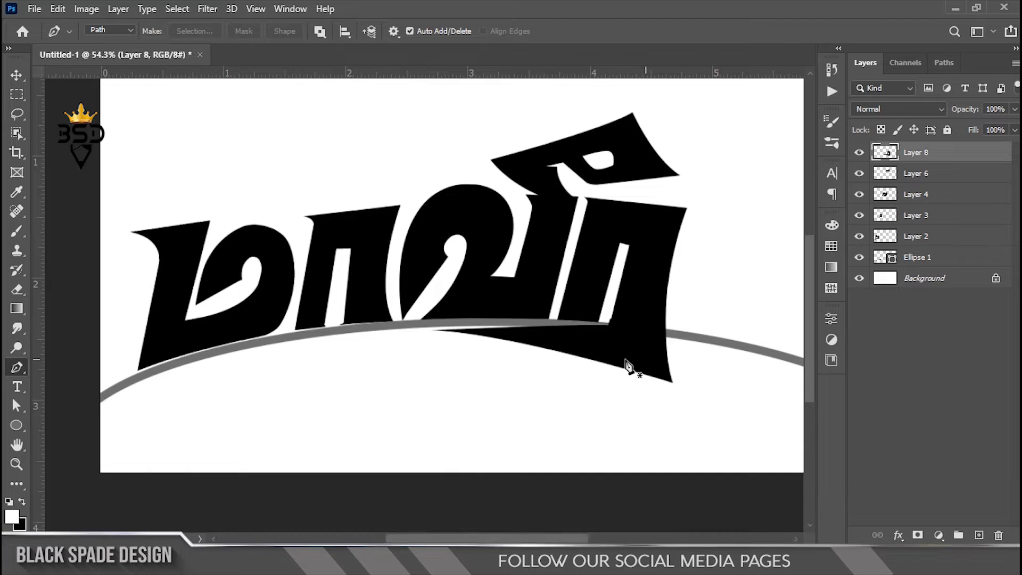
# - Outline a strip from the inner slot's right edge along the tail's upper edge to its tip, and close the path
pyautogui.scroll(4, 512, 383)
pyautogui.press('space')
pyautogui.click(630, 288)
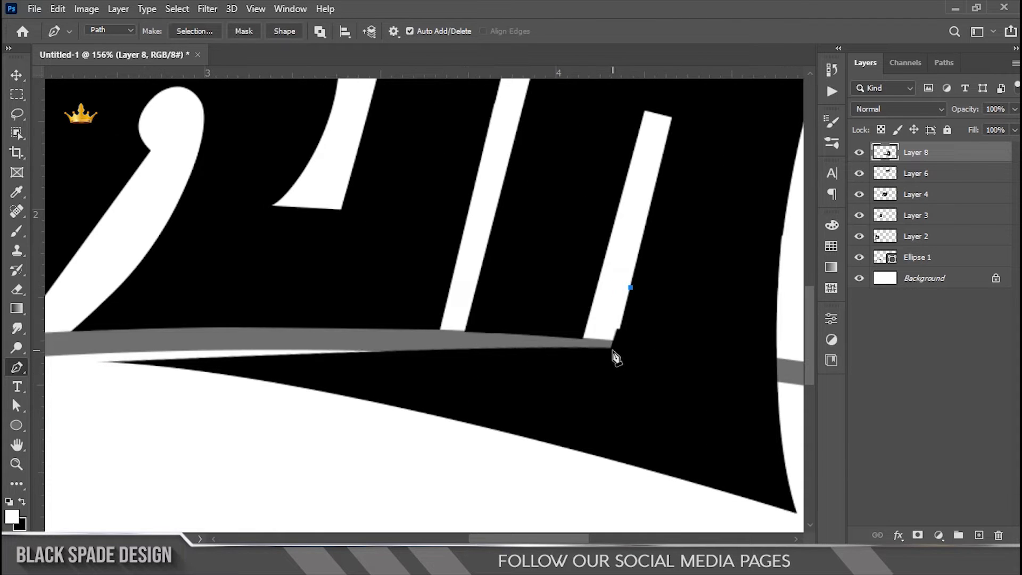
pyautogui.scroll(2, 122, 366)
pyautogui.moveTo(119, 363); pyautogui.dragTo(60, 393)
pyautogui.scroll(-5, 468, 389)
pyautogui.press('space')
pyautogui.moveTo(468, 388); pyautogui.dragTo(267, 351)
pyautogui.hotkey('ctrl', 'z')
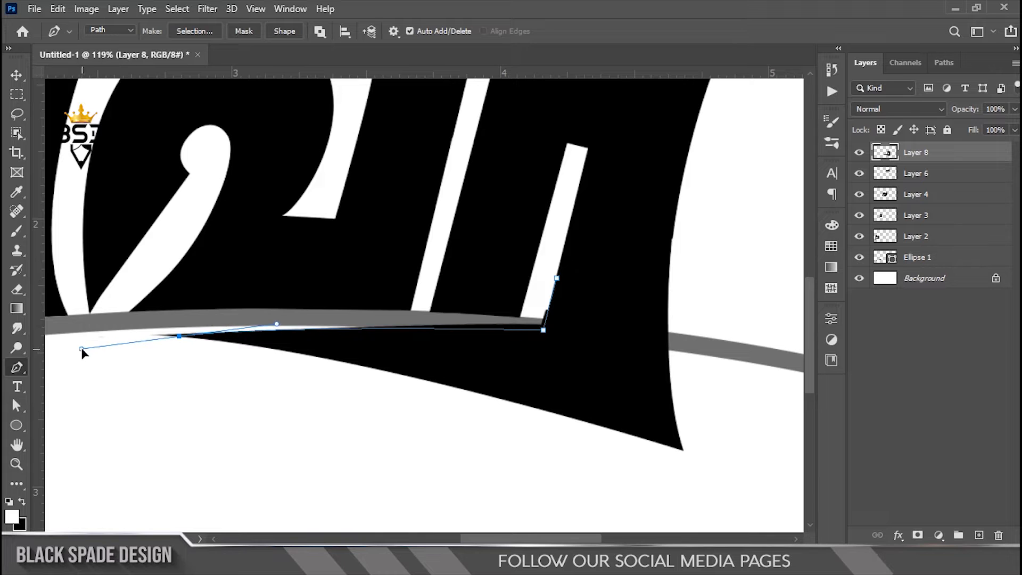
pyautogui.scroll(4, 437, 315)
pyautogui.click(688, 238)
# - Convert the upper-edge path to a selection, delete that strip to separate the tail from the arc, and deselect
pyautogui.rightClick(569, 322)
pyautogui.click(625, 277)
pyautogui.press('Return')
pyautogui.press('Delete')
pyautogui.scroll(-7, 480, 309)
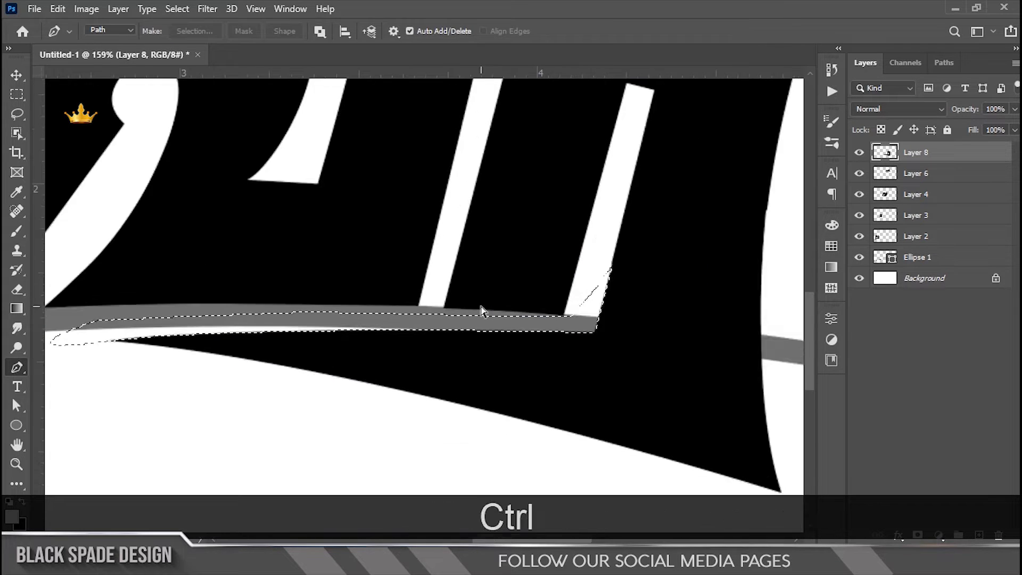
pyautogui.hotkey('ctrl', 'd')
# - Select the letter layers from Layer 8 to Layer 2 and scale them down together on the arc
pyautogui.scroll(-5, 524, 334)
pyautogui.keyDown('shift'); pyautogui.click(929, 239); pyautogui.keyUp('shift')
pyautogui.hotkey('ctrl', 't')
pyautogui.scroll(4, 461, 356)
pyautogui.moveTo(542, 389); pyautogui.dragTo(430, 369)
pyautogui.press('Return')
pyautogui.scroll(2, 519, 379)
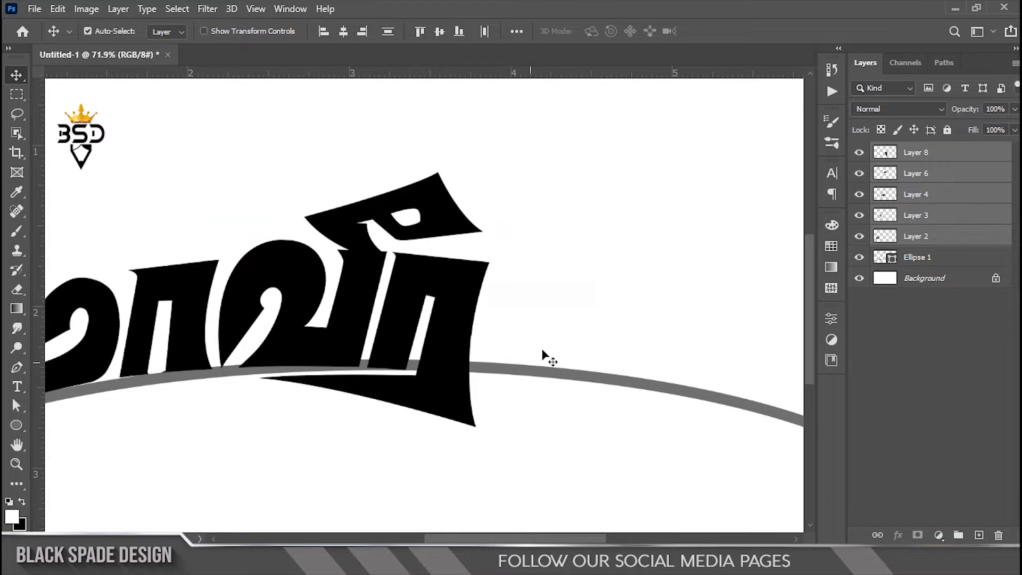
# - Start a path on the arc just right of the fourth letter and undo the trial curve segments
pyautogui.scroll(3, 538, 354)
pyautogui.moveTo(531, 342); pyautogui.dragTo(501, 333)
pyautogui.press('p')
pyautogui.scroll(2, 462, 358)
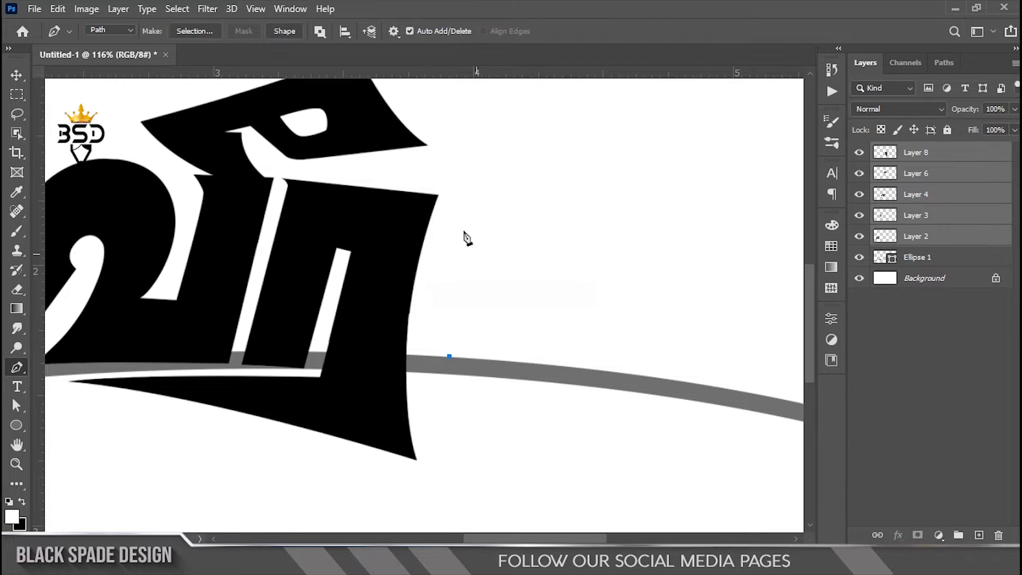
pyautogui.scroll(-2, 648, 276)
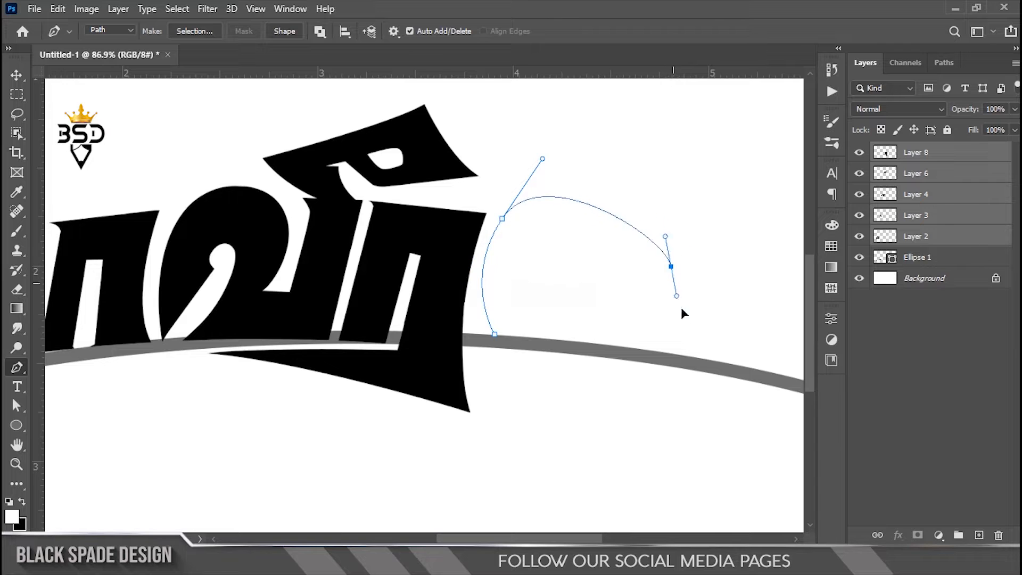
pyautogui.hotkey('ctrl', 'z')
pyautogui.scroll(-1, 684, 281)
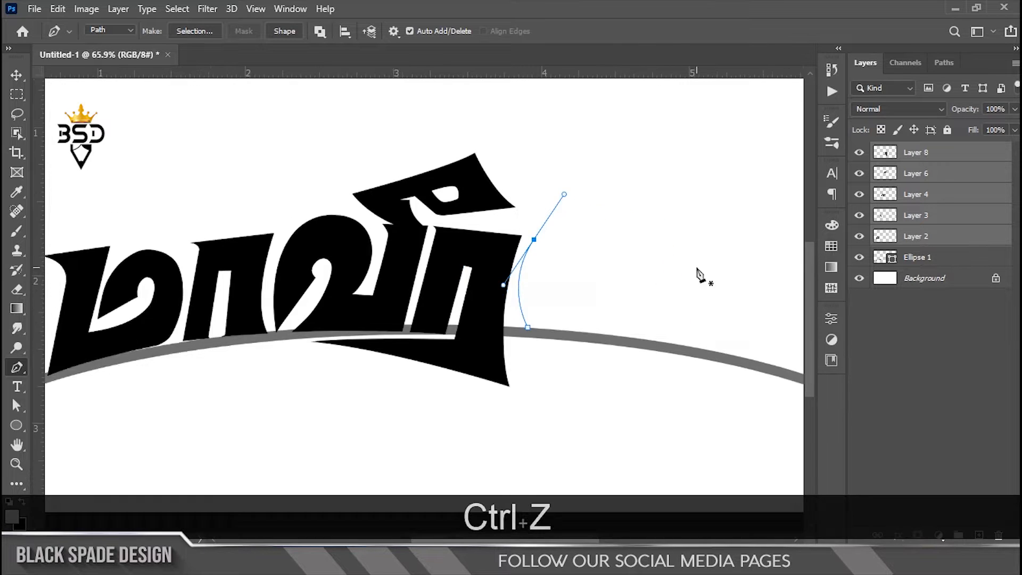
pyautogui.hotkey('ctrl', 'z')
# - Draw a rounded fifth letter outline with a left leg, a large bowl touching the arc and a notch between them, and close it
pyautogui.click(405, 190)
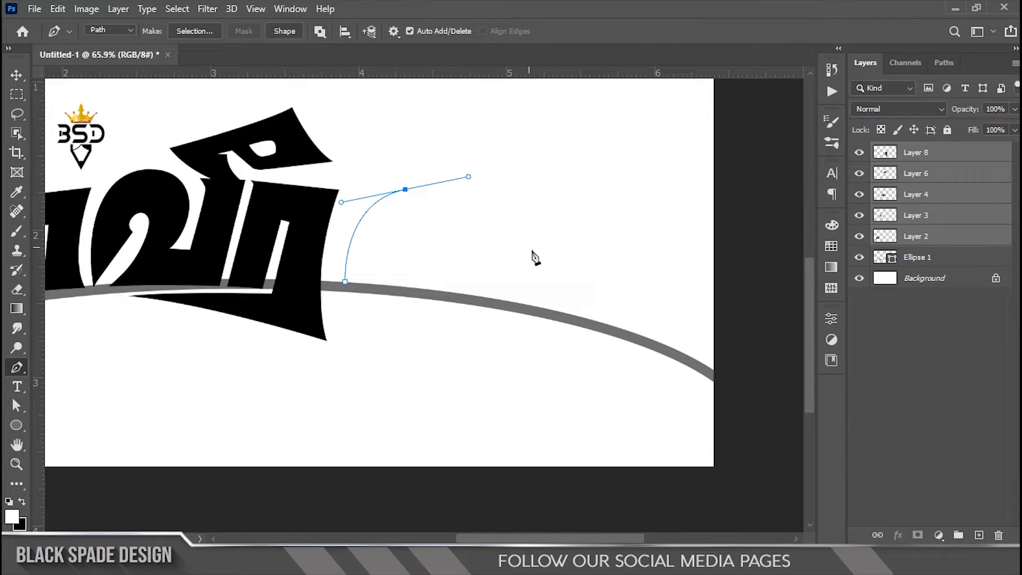
pyautogui.moveTo(540, 298); pyautogui.dragTo(561, 294)
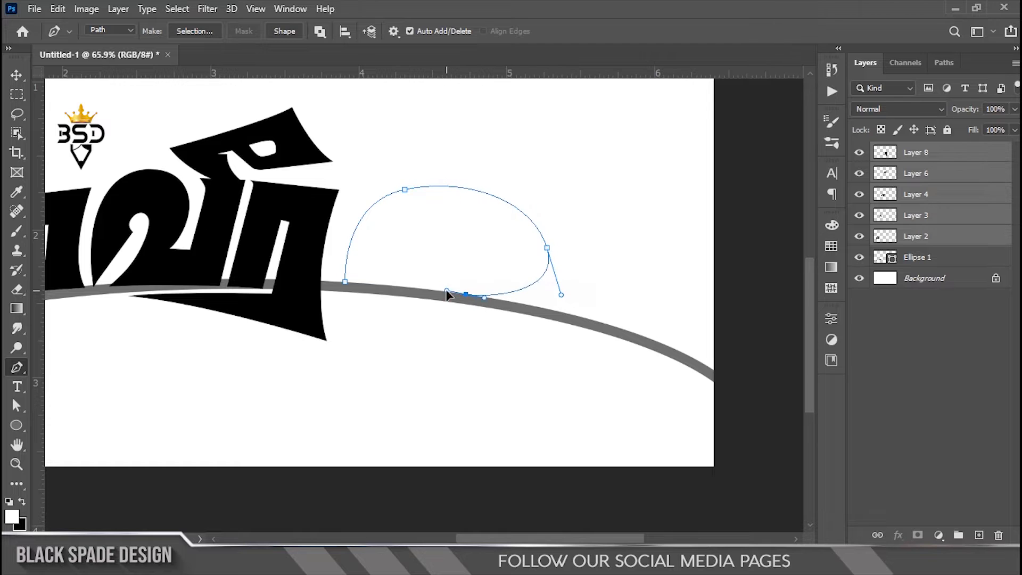
pyautogui.scroll(1, 443, 251)
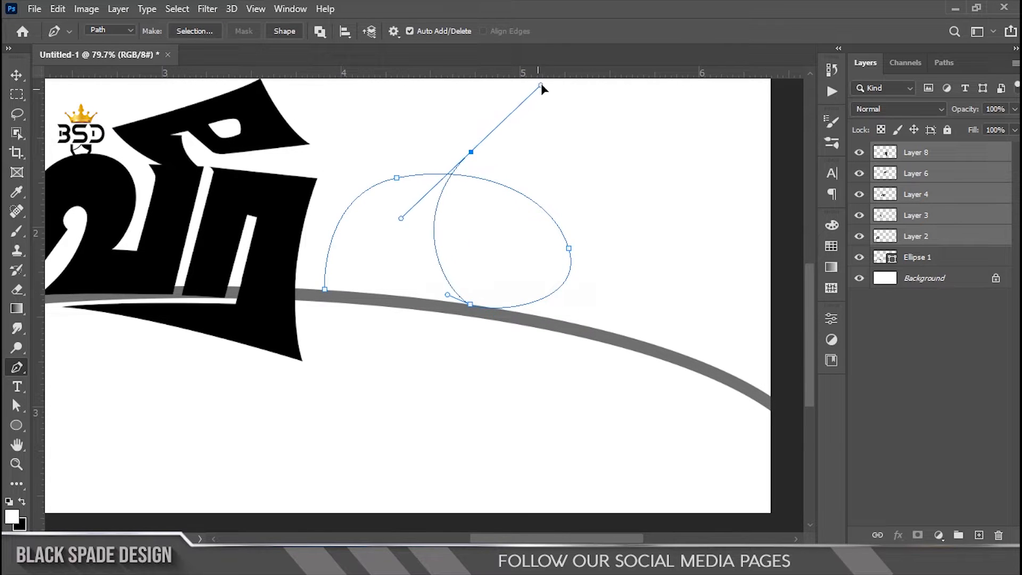
pyautogui.moveTo(537, 90); pyautogui.dragTo(547, 92)
pyautogui.hotkey('ctrl', 'z')
pyautogui.moveTo(438, 221); pyautogui.dragTo(481, 140)
pyautogui.scroll(2, 460, 248)
pyautogui.keyDown('alt'); pyautogui.click(430, 212); pyautogui.keyUp('alt')
pyautogui.keyDown('alt'); pyautogui.click(388, 232); pyautogui.keyUp('alt')
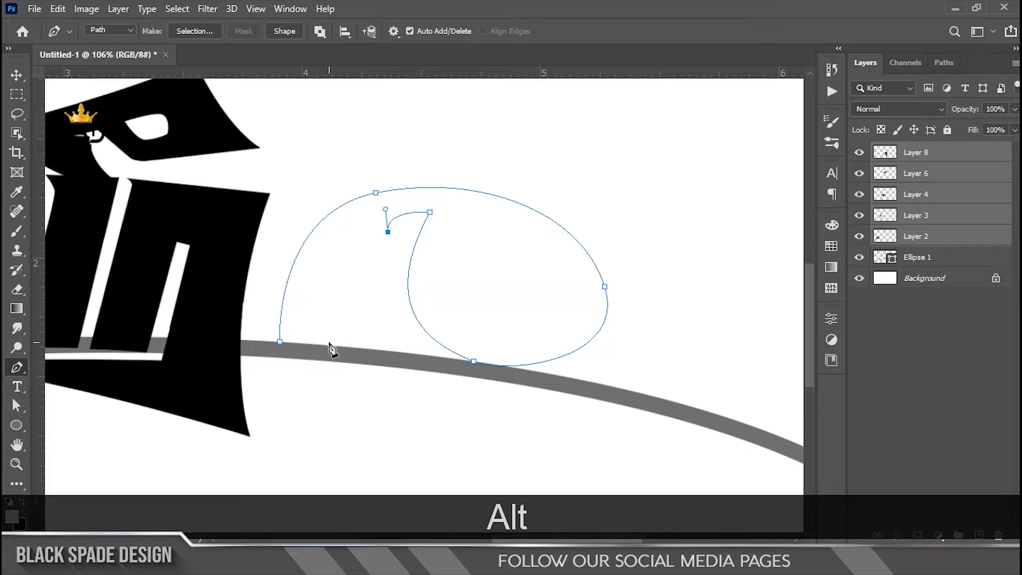
pyautogui.click(280, 342)
# - Add a new layer above Layer 8, convert the fifth letter's path to a selection, fill it with black, and deselect
pyautogui.click(945, 153)
pyautogui.click(979, 535)
pyautogui.rightClick(342, 212)
pyautogui.click(391, 282)
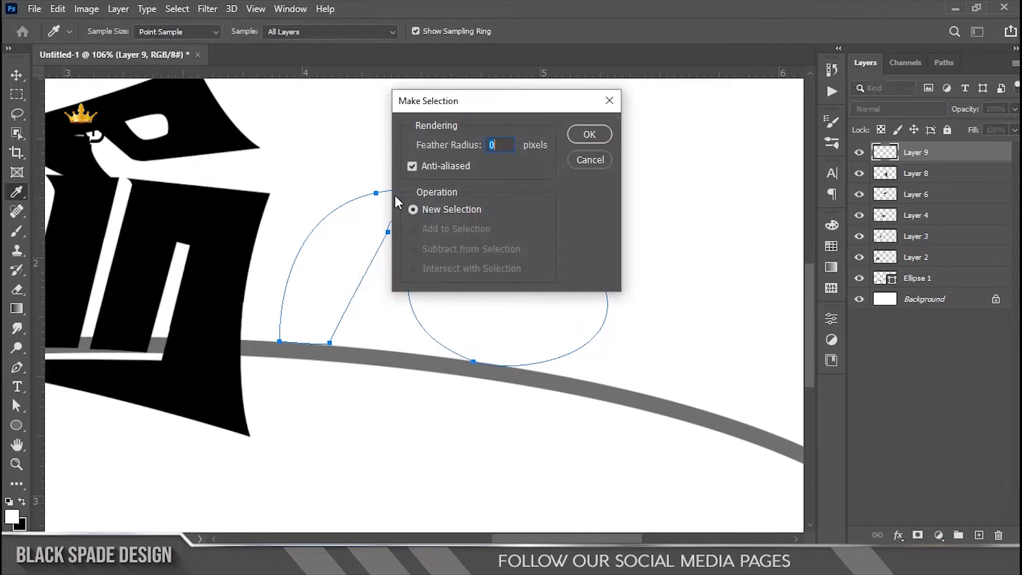
pyautogui.press('Return')
pyautogui.hotkey('ctrl', 'BackSpace')
pyautogui.hotkey('ctrl', 'd')
# - Outline the outer side of the fifth letter's left leg with an inward curve, delete the area outside it, and deselect
pyautogui.scroll(2, 443, 301)
pyautogui.scroll(-1, 282, 219)
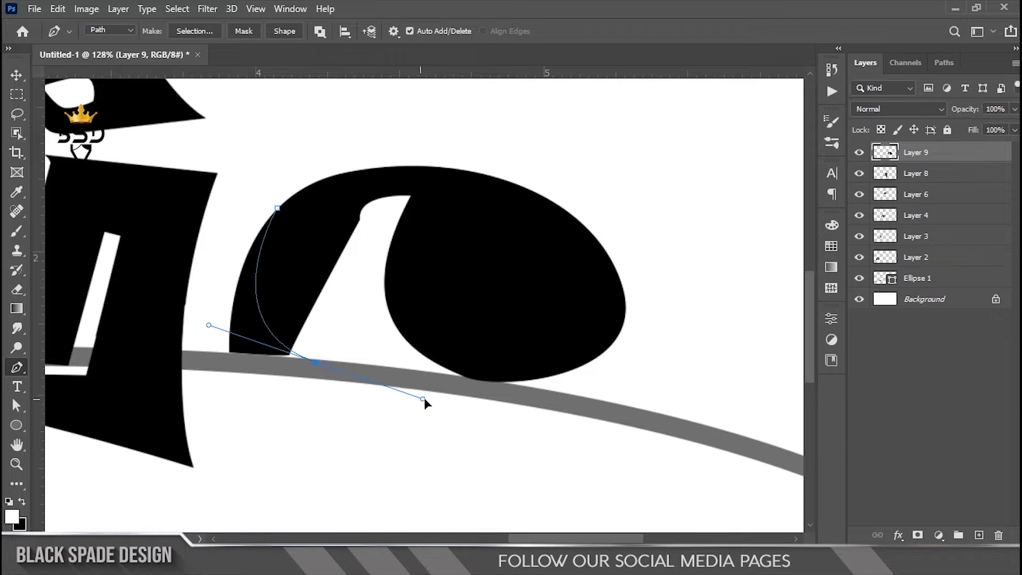
pyautogui.rightClick(223, 209)
pyautogui.click(261, 270)
pyautogui.press('Return')
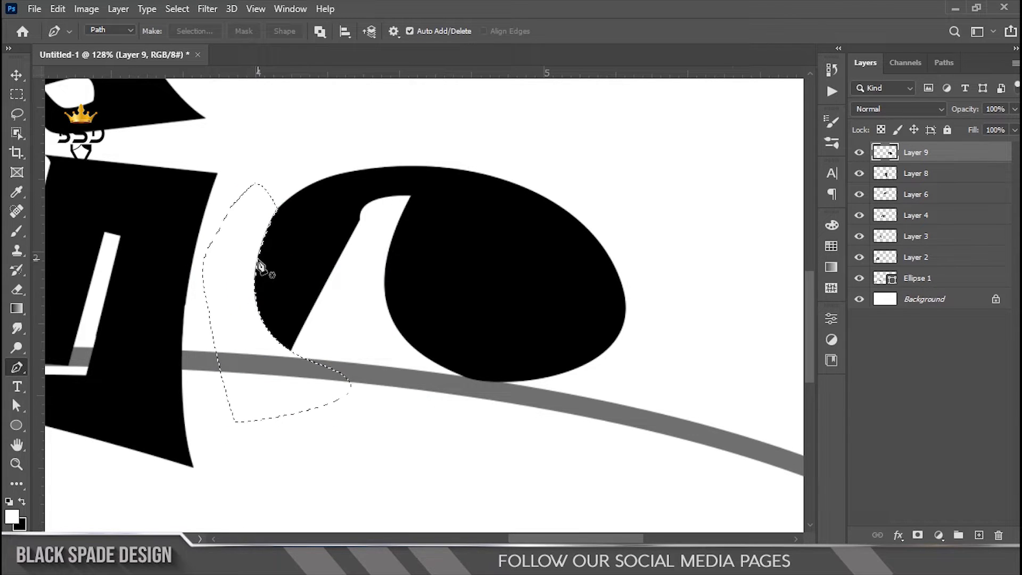
pyautogui.scroll(-2, 260, 269)
pyautogui.scroll(4, 266, 274)
pyautogui.hotkey('ctrl', 'd')
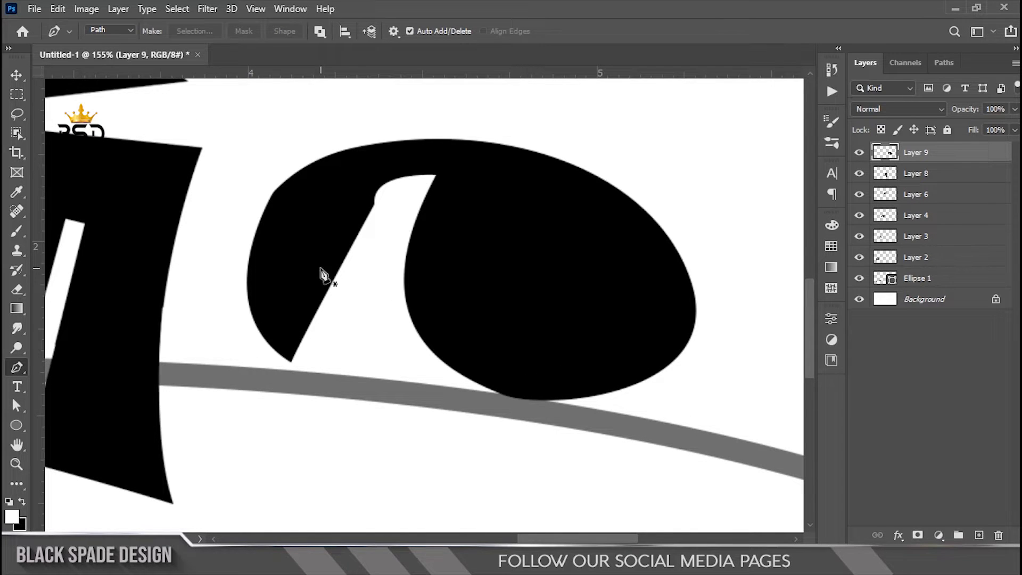
# - Start a path at the foot of the fifth letter's left leg and curve it up the outer side to the upper edge
pyautogui.scroll(4, 321, 268)
pyautogui.moveTo(308, 279); pyautogui.dragTo(323, 240)
pyautogui.scroll(-4, 322, 245)
pyautogui.moveTo(314, 333); pyautogui.dragTo(250, 395)
pyautogui.scroll(-3, 281, 439)
pyautogui.scroll(2, 277, 434)
pyautogui.press('p')
pyautogui.click(241, 440)
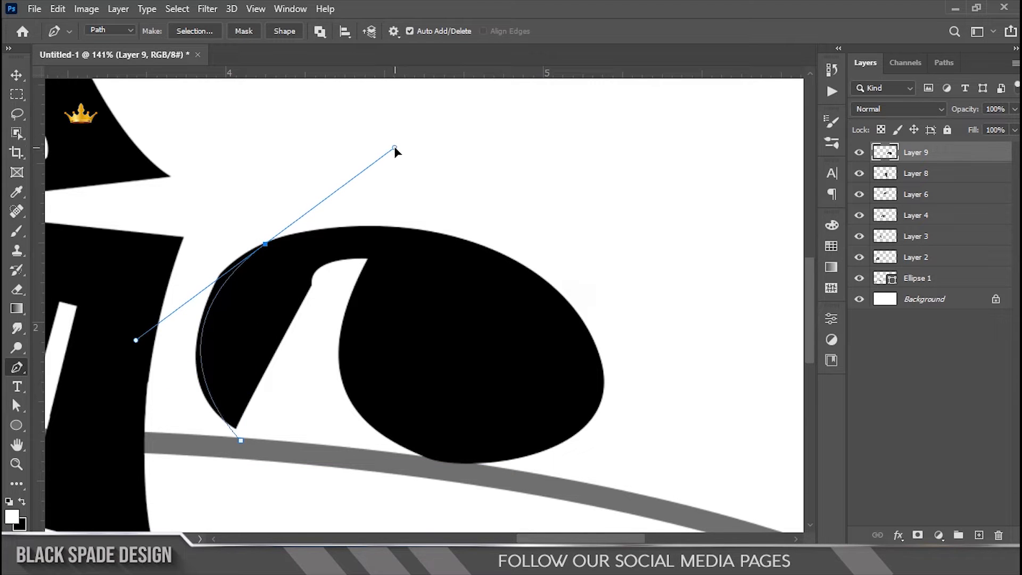
pyautogui.keyDown('alt'); pyautogui.click(265, 243); pyautogui.keyUp('alt')
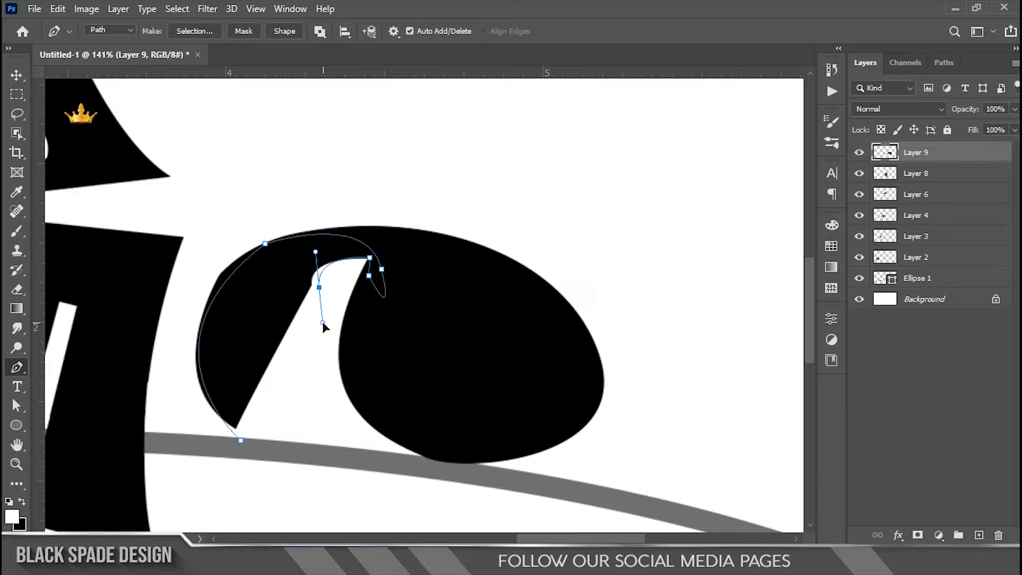
# - Run the path down from the notch in a curve along the leg's inner side to the arc, and close it at the foot
pyautogui.scroll(2, 306, 400)
pyautogui.moveTo(306, 401); pyautogui.dragTo(350, 333)
pyautogui.click(291, 380)
pyautogui.hotkey('ctrl', 'z')
pyautogui.keyDown('alt'); pyautogui.click(368, 197); pyautogui.keyUp('alt')
pyautogui.moveTo(300, 382); pyautogui.dragTo(299, 442)
pyautogui.keyDown('alt'); pyautogui.click(300, 383); pyautogui.keyUp('alt')
pyautogui.click(273, 382)
# - Convert the leg path to a selection, fill it with black to curve the leg's inner edge, and deselect
pyautogui.rightClick(291, 347)
pyautogui.click(355, 76)
pyautogui.press('Return')
pyautogui.hotkey('ctrl', 'BackSpace')
pyautogui.hotkey('ctrl', 'd')
# - Outline the lower outer edge of the fifth letter's left leg with a smooth curve, delete the excess black, and deselect
pyautogui.scroll(-2, 342, 311)
pyautogui.scroll(1, 367, 313)
pyautogui.moveTo(359, 307)
pyautogui.mouseDown()
pyautogui.moveTo(357, 330)
pyautogui.moveTo(344, 328)
pyautogui.mouseUp()
pyautogui.scroll(2, 344, 329)
pyautogui.click(191, 267)
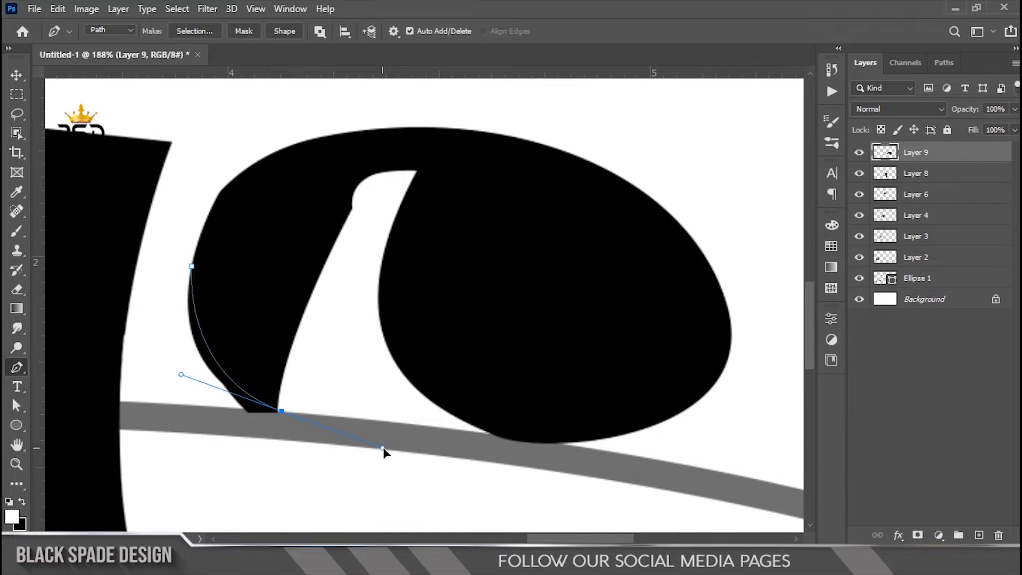
pyautogui.click(192, 266)
pyautogui.rightClick(186, 326)
pyautogui.click(253, 275)
pyautogui.press('Return')
pyautogui.press('Delete')
pyautogui.hotkey('ctrl', 'd')
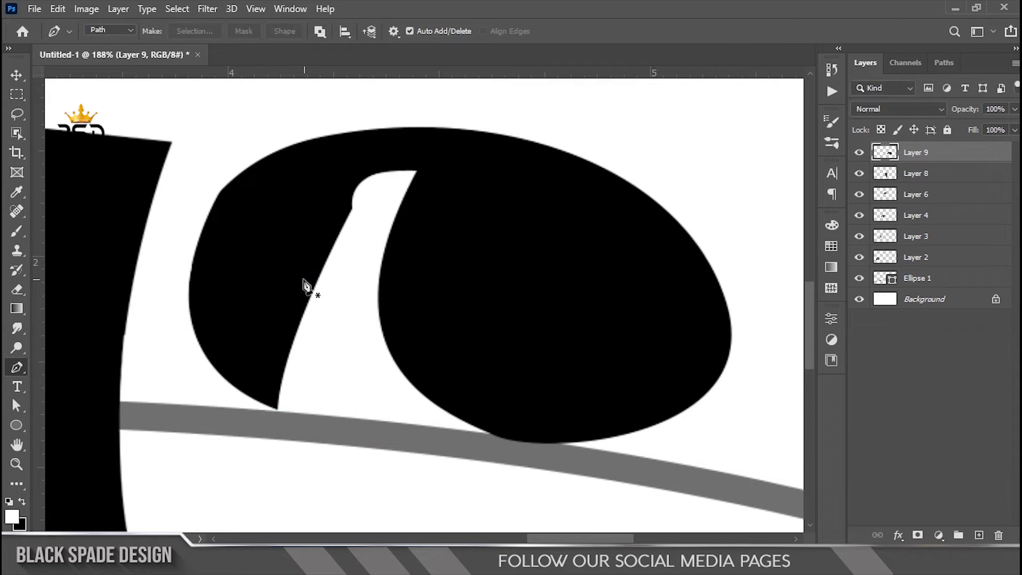
pyautogui.scroll(1, 337, 295)
pyautogui.moveTo(338, 295); pyautogui.dragTo(294, 335)
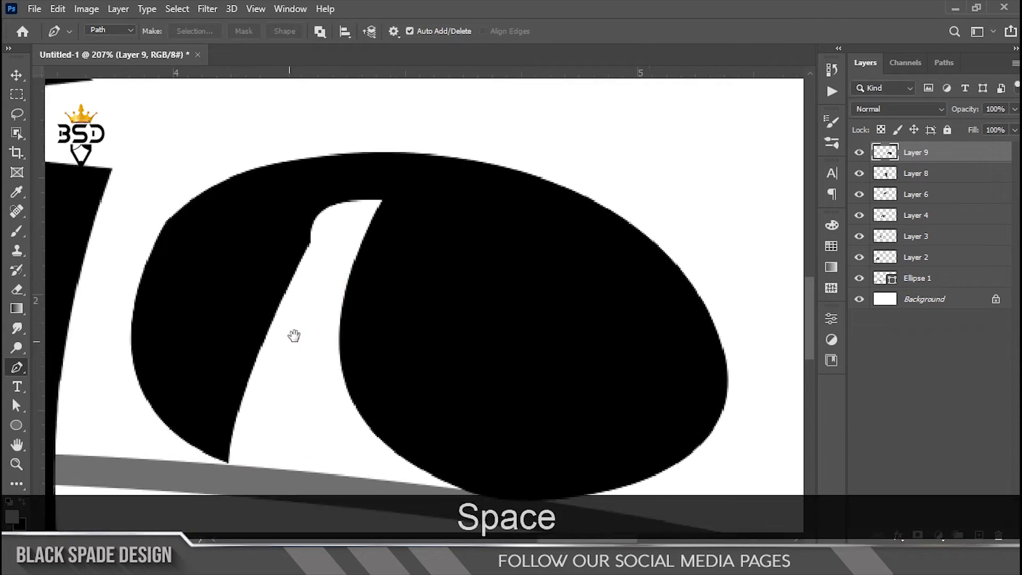
# - Close the path at the top of the fifth letter's notch, fill it with black to reshape the notch, and deselect
pyautogui.scroll(8, 350, 282)
pyautogui.click(345, 256)
pyautogui.rightClick(402, 212)
pyautogui.click(435, 266)
pyautogui.press('Return')
pyautogui.hotkey('ctrl', 'Delete')
pyautogui.hotkey('ctrl', 'd')
pyautogui.scroll(-9, 345, 282)
pyautogui.moveTo(442, 326); pyautogui.dragTo(324, 294)
pyautogui.scroll(-2, 338, 267)
pyautogui.scroll(1, 337, 267)
pyautogui.moveTo(229, 349); pyautogui.dragTo(258, 357)
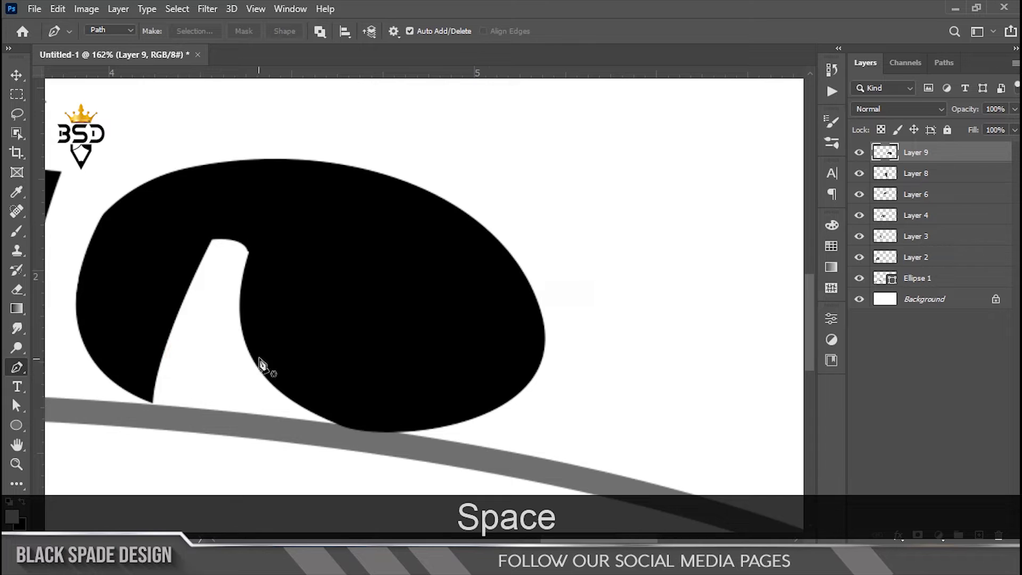
# - Outline the right side of the fifth letter's bowl with a tighter curve, delete the excess black, and deselect
pyautogui.scroll(3, 409, 442)
pyautogui.moveTo(482, 411); pyautogui.dragTo(427, 410)
pyautogui.click(428, 411)
pyautogui.scroll(-2, 427, 412)
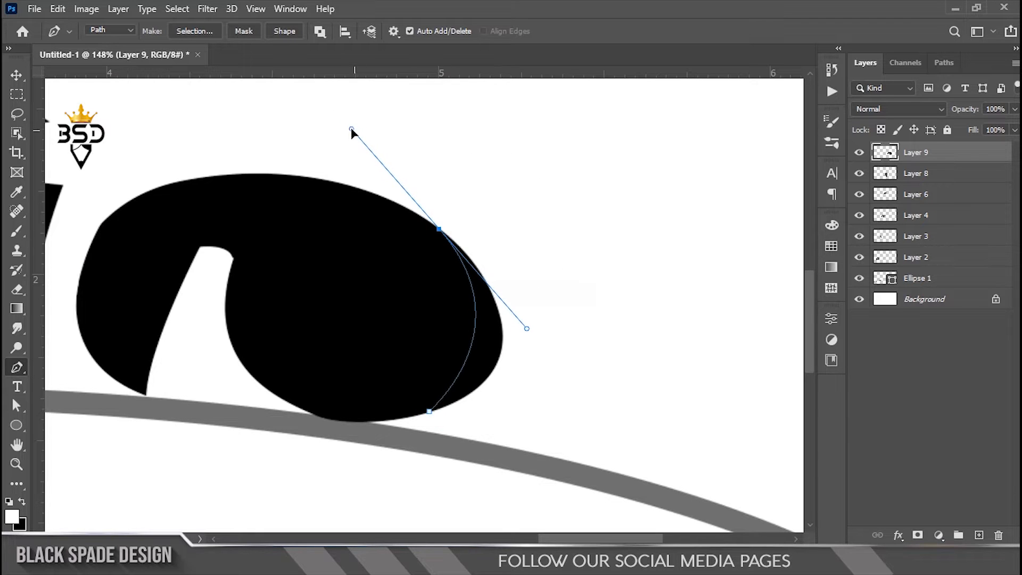
pyautogui.moveTo(557, 406); pyautogui.dragTo(507, 418)
pyautogui.click(429, 411)
pyautogui.rightClick(481, 369)
pyautogui.click(535, 103)
pyautogui.press('Return')
pyautogui.press('Delete')
pyautogui.hotkey('ctrl', 'd')
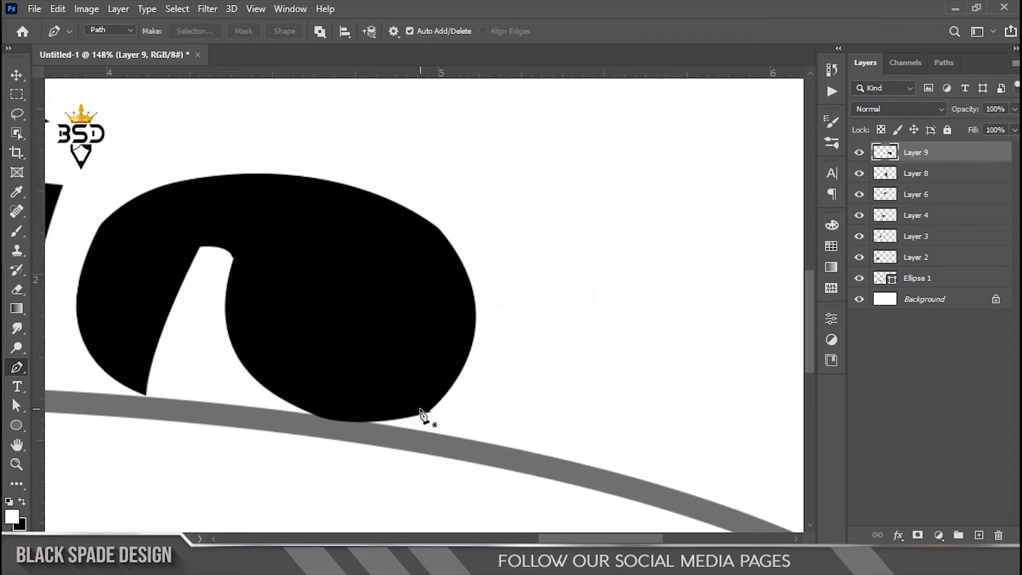
# - Round the bowl's lower right edge with a curved path just above the arc, delete the excess black, and deselect
pyautogui.scroll(2, 420, 412)
pyautogui.scroll(1, 446, 396)
pyautogui.moveTo(248, 465); pyautogui.dragTo(312, 471)
pyautogui.click(511, 408)
pyautogui.click(484, 340)
pyautogui.rightClick(475, 391)
pyautogui.click(524, 119)
pyautogui.press('Return')
pyautogui.press('Delete')
pyautogui.hotkey('ctrl', 'd')
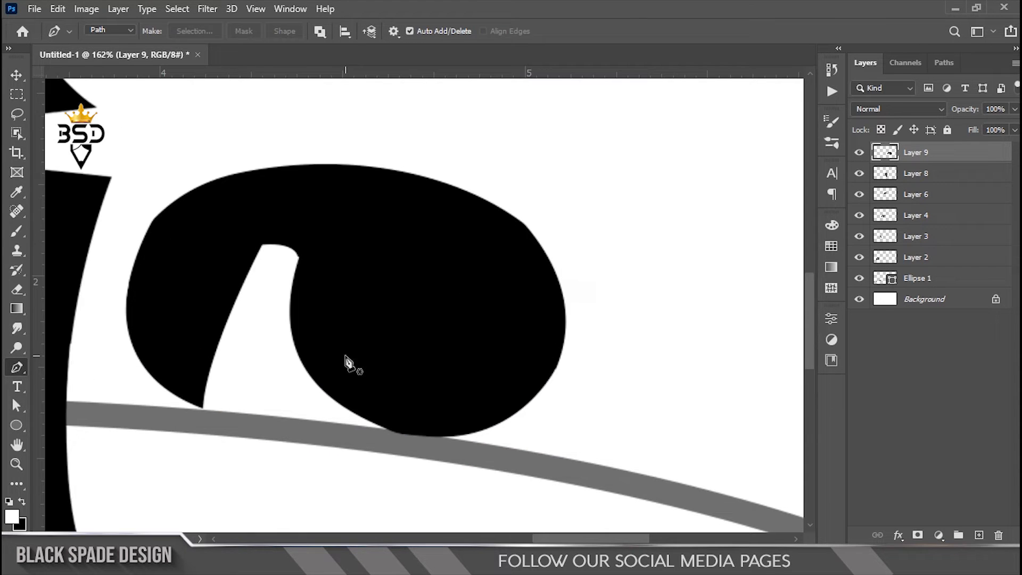
# - Draw a teardrop-shaped path inside the fifth letter's bowl and delete the black within it to make a counter
pyautogui.scroll(1, 347, 363)
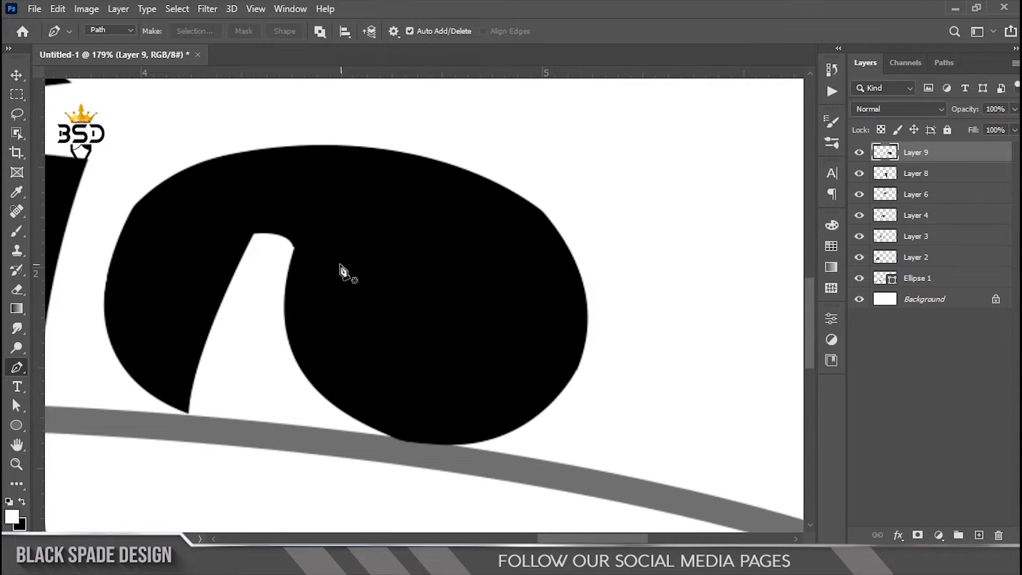
pyautogui.scroll(1, 341, 328)
pyautogui.moveTo(367, 312); pyautogui.dragTo(332, 334)
pyautogui.hotkey('ctrl', 'z')
pyautogui.hotkey('ctrl', 'z')
pyautogui.hotkey('ctrl', 'z')
pyautogui.click(359, 262)
pyautogui.moveTo(359, 261); pyautogui.dragTo(354, 256)
pyautogui.scroll(11, 365, 266)
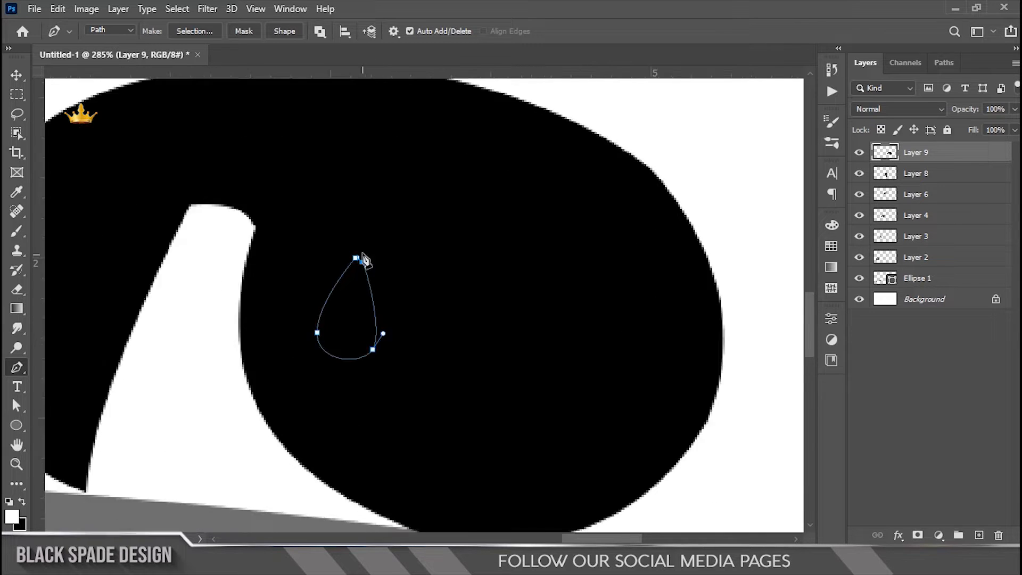
pyautogui.rightClick(330, 337)
pyautogui.click(391, 65)
pyautogui.press('Return')
pyautogui.press('Delete')
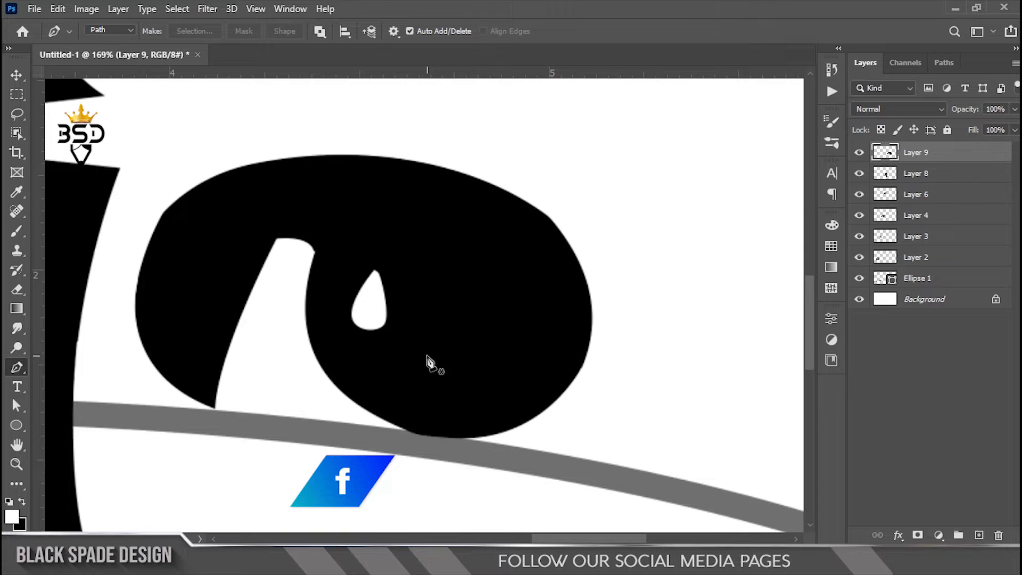
# - Draw a small curved path at the teardrop counter's edge, fill it with black to refine the shape, and deselect
pyautogui.scroll(6, 374, 343)
pyautogui.press('space')
pyautogui.moveTo(373, 326); pyautogui.dragTo(349, 383)
pyautogui.click(372, 324)
pyautogui.hotkey('ctrl', 'z')
pyautogui.keyDown('alt'); pyautogui.click(333, 385); pyautogui.keyUp('alt')
pyautogui.moveTo(324, 318); pyautogui.dragTo(351, 261)
pyautogui.click(369, 324)
pyautogui.rightClick(382, 389)
pyautogui.click(483, 116)
pyautogui.press('Return')
pyautogui.hotkey('ctrl', 'Delete')
pyautogui.hotkey('ctrl', 'd')
# - Trace a path over the teardrop counter's upper left edge, fill it with black, and deselect
pyautogui.scroll(3, 342, 297)
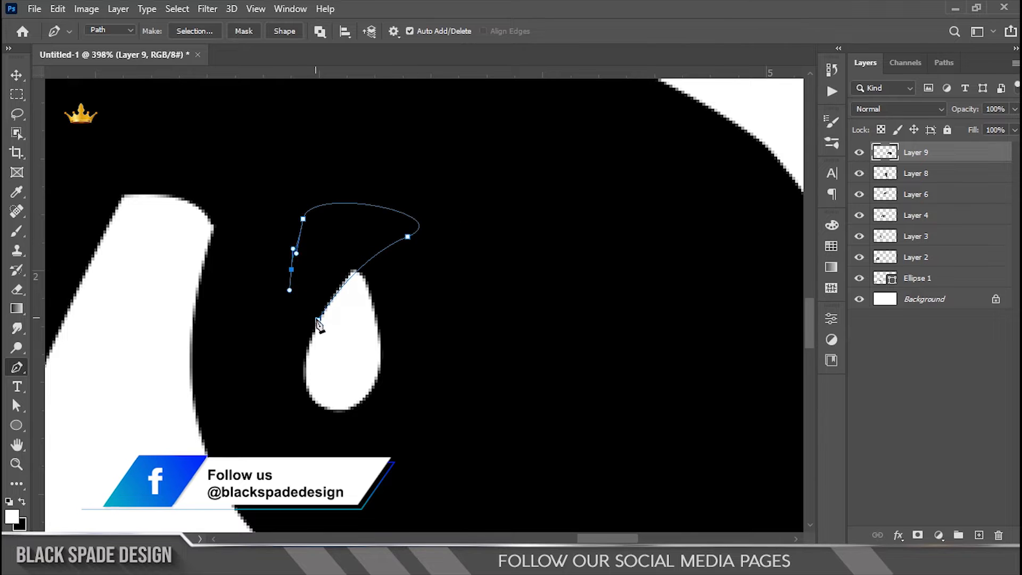
pyautogui.click(316, 318)
pyautogui.rightClick(317, 320)
pyautogui.click(374, 270)
pyautogui.press('Return')
pyautogui.hotkey('ctrl', 'Delete')
pyautogui.hotkey('ctrl', 'd')
pyautogui.scroll(-8, 235, 269)
pyautogui.moveTo(302, 292); pyautogui.dragTo(371, 253)
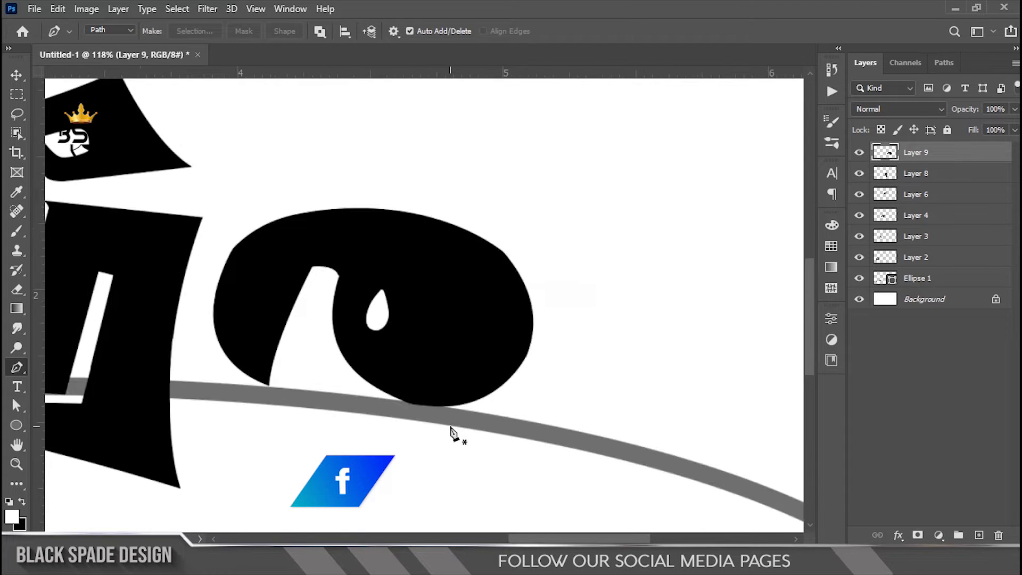
# - Outline the upper right edge of the fifth letter's bowl with a smooth curve, fill it with black on Layer 10, and deselect
pyautogui.press('p')
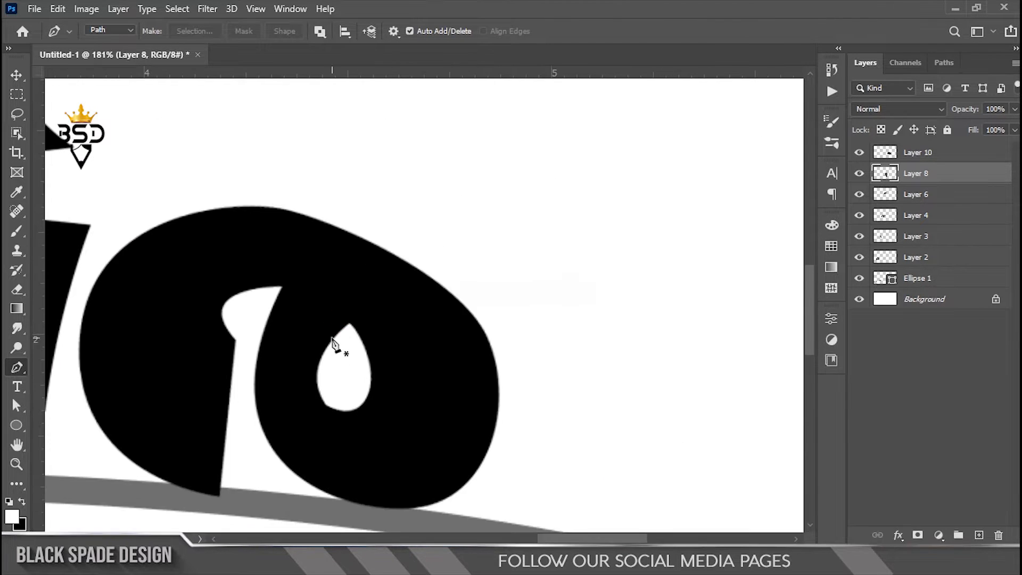
pyautogui.scroll(1, 256, 149)
pyautogui.hotkey('ctrl', 'z')
pyautogui.keyDown('alt'); pyautogui.click(521, 260); pyautogui.keyUp('alt')
pyautogui.click(493, 298)
pyautogui.click(254, 140)
pyautogui.rightClick(355, 187)
pyautogui.click(420, 247)
pyautogui.click(581, 133)
pyautogui.click(907, 158)
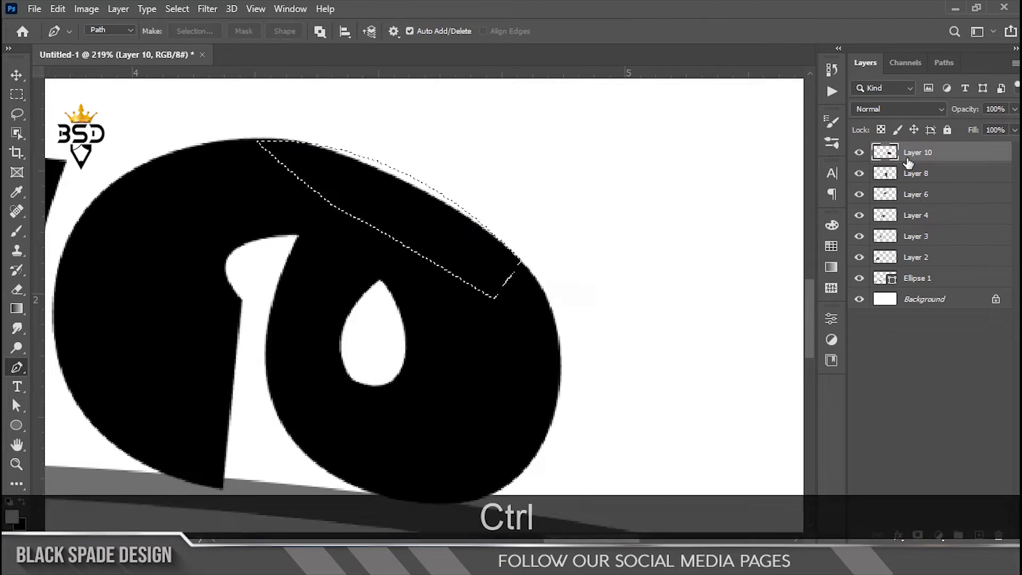
pyautogui.hotkey('ctrl', 'd')
# - Start a path on the fifth letter's upper edge, curve it upward, and extend it right as the tail's top edge
pyautogui.scroll(-1, 382, 283)
pyautogui.click(359, 159)
pyautogui.moveTo(454, 128); pyautogui.dragTo(476, 126)
pyautogui.click(652, 150)
pyautogui.scroll(-3, 653, 150)
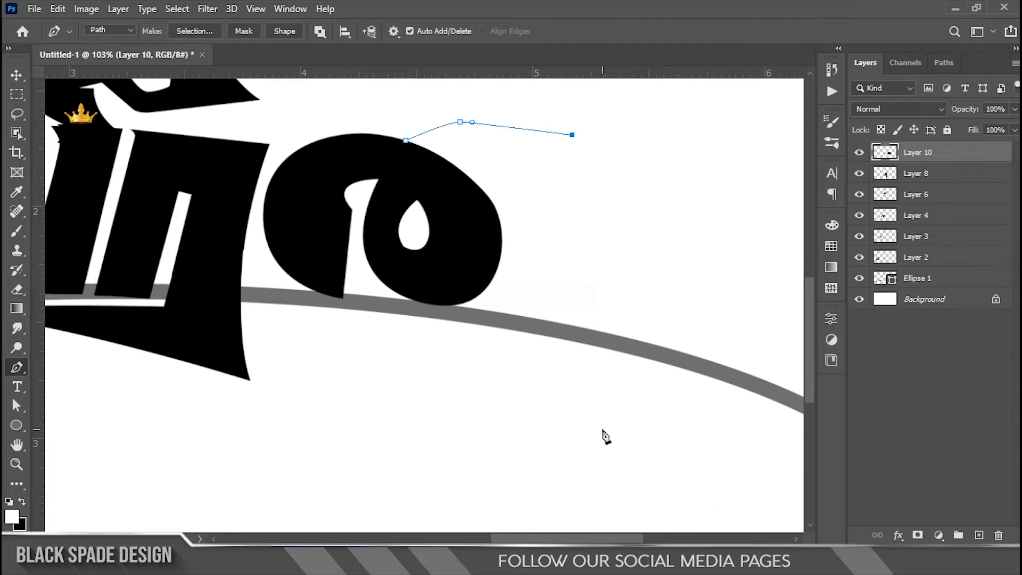
# - Curve the tail path down across the arc to a pointed corner, and run it back left to a small foot
pyautogui.scroll(-1, 605, 436)
pyautogui.hotkey('ctrl', 'z')
pyautogui.moveTo(460, 273); pyautogui.dragTo(493, 338)
pyautogui.click(541, 413)
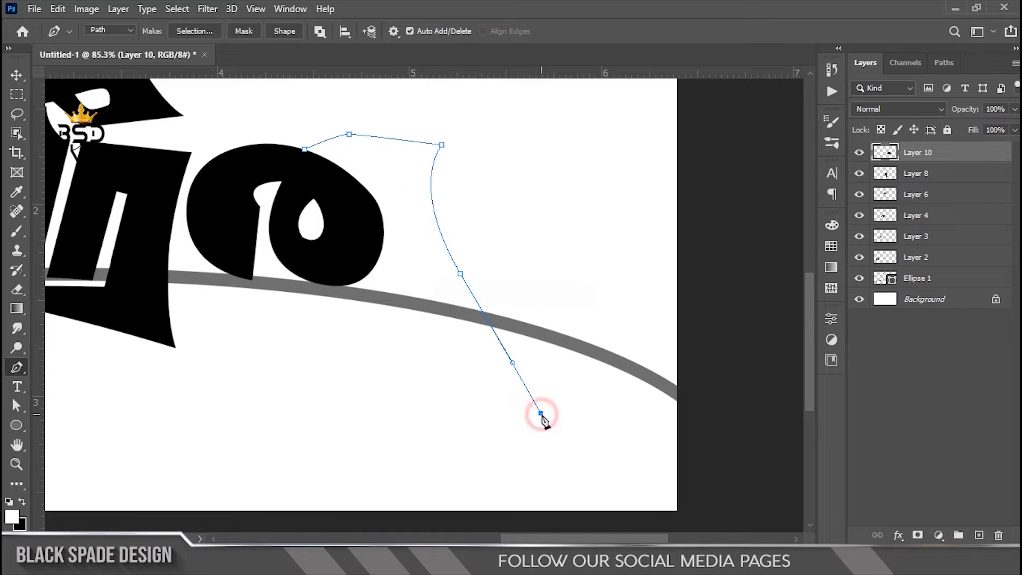
pyautogui.moveTo(380, 364); pyautogui.dragTo(392, 365)
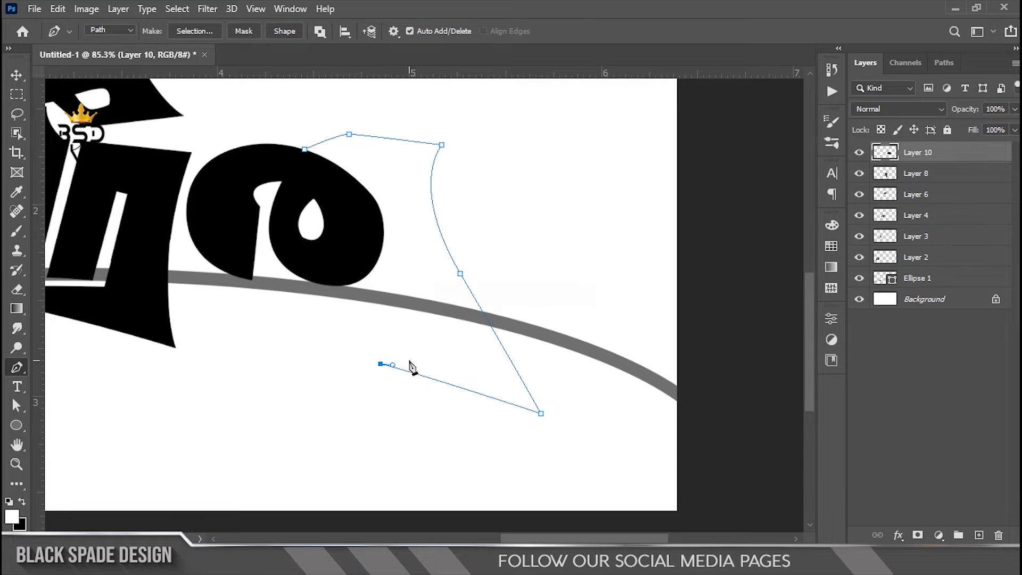
pyautogui.scroll(2, 388, 185)
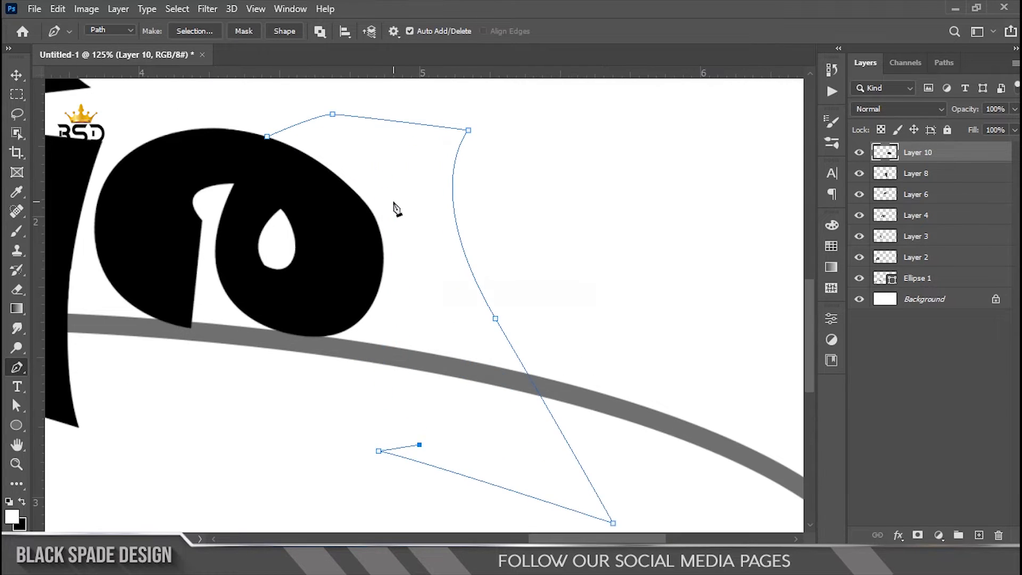
# - Convert the tail path to a selection with 0 px feather, fill it with black on its own layer, and deselect
pyautogui.rightClick(446, 212)
pyautogui.click(483, 275)
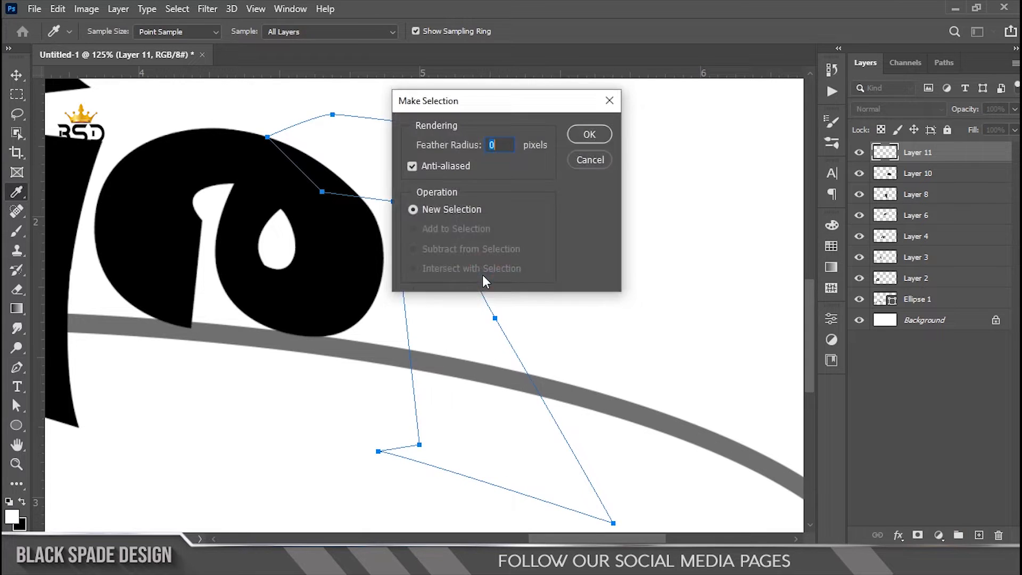
pyautogui.press('Return')
pyautogui.hotkey('ctrl', 'BackSpace')
pyautogui.hotkey('ctrl', 'd')
# - Examine the shape and length of the new tail against the rest of the lettering
pyautogui.scroll(-7, 484, 282)
pyautogui.scroll(1, 495, 384)
pyautogui.scroll(2, 479, 384)
pyautogui.scroll(-2, 527, 384)
pyautogui.scroll(4, 654, 391)
pyautogui.moveTo(660, 393)
pyautogui.mouseDown()
pyautogui.moveTo(643, 314)
pyautogui.moveTo(541, 285)
pyautogui.mouseUp()
pyautogui.scroll(2, 617, 311)
pyautogui.press('v')
pyautogui.scroll(1, 554, 268)
pyautogui.scroll(2, 555, 269)
pyautogui.scroll(-4, 557, 273)
pyautogui.scroll(5, 580, 358)
pyautogui.moveTo(584, 351)
pyautogui.mouseDown()
pyautogui.moveTo(500, 363)
pyautogui.moveTo(488, 385)
pyautogui.mouseUp()
# - Shorten the tail by lassoing its lower part, cutting it to a new layer, and nudging it upward
pyautogui.press('l')
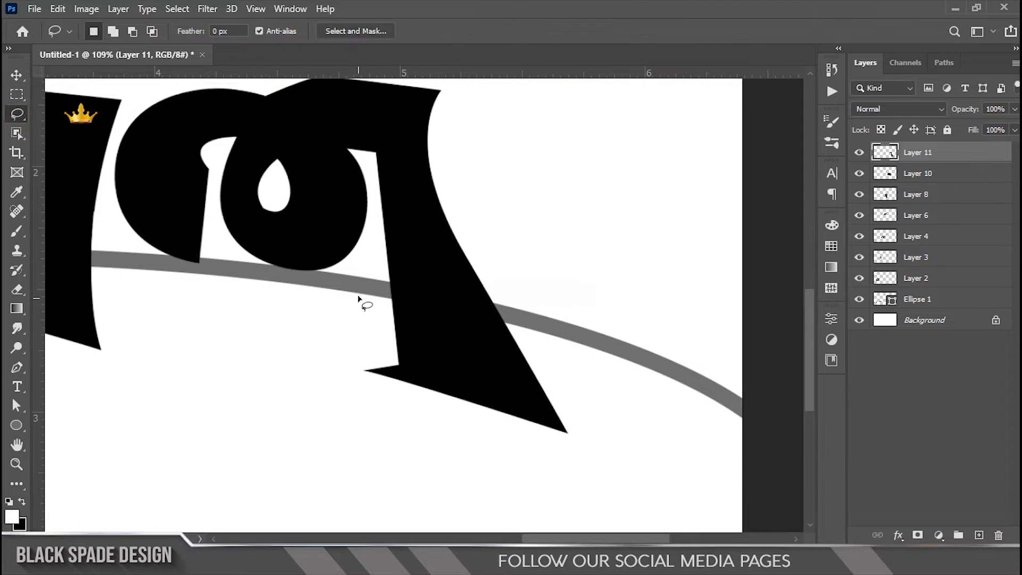
pyautogui.moveTo(358, 299); pyautogui.dragTo(441, 288)
pyautogui.rightClick(440, 287)
pyautogui.click(507, 181)
pyautogui.press('v')
pyautogui.press('Up')
pyautogui.press('Up')
pyautogui.press('Up')
pyautogui.press('Up')
pyautogui.press('Up')
pyautogui.press('Up')
pyautogui.press('Up')
pyautogui.press('Up')
pyautogui.press('Up')
# - Trace a closed path along the tail's inner edge, from the upper stem down to the foot, over the shifted part's joint
pyautogui.scroll(3, 464, 332)
pyautogui.moveTo(461, 347); pyautogui.dragTo(439, 316)
pyautogui.scroll(-9, 441, 319)
pyautogui.scroll(2, 430, 306)
pyautogui.scroll(-8, 433, 313)
pyautogui.scroll(14, 589, 367)
pyautogui.moveTo(617, 372); pyautogui.dragTo(453, 294)
pyautogui.rightClick(550, 349)
pyautogui.click(561, 356)
pyautogui.scroll(7, 560, 366)
pyautogui.press('p')
pyautogui.scroll(-10, 444, 287)
pyautogui.moveTo(454, 187); pyautogui.dragTo(443, 359)
pyautogui.scroll(1, 405, 373)
pyautogui.moveTo(381, 379); pyautogui.dragTo(448, 342)
pyautogui.scroll(2, 418, 246)
pyautogui.click(452, 342)
pyautogui.click(439, 186)
pyautogui.click(400, 197)
# - Convert the joint path to a selection, fill it with black, and deselect
pyautogui.rightClick(432, 212)
pyautogui.click(468, 275)
pyautogui.press('Return')
pyautogui.hotkey('ctrl', 'BackSpace')
pyautogui.hotkey('ctrl', 'd')
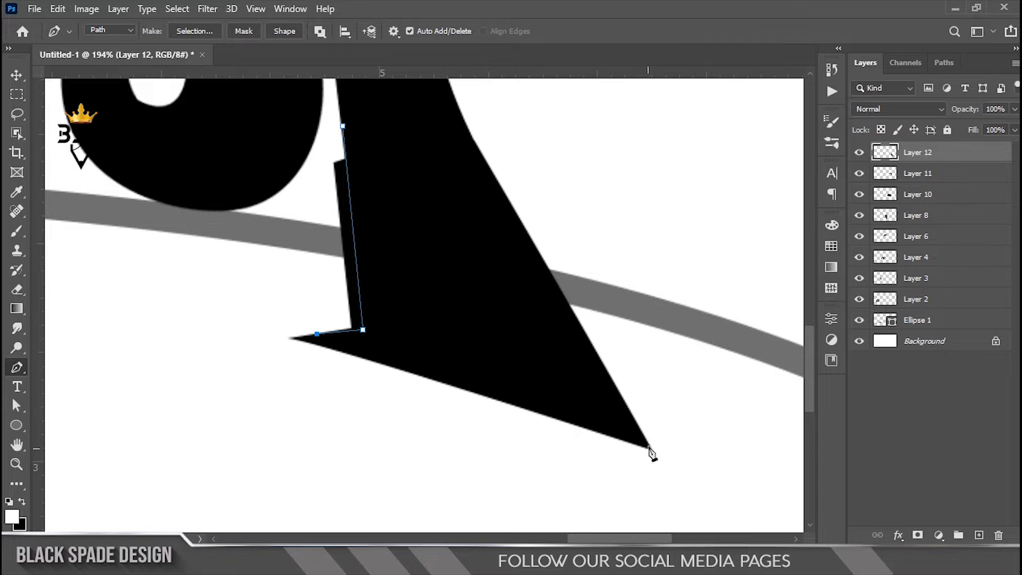
# - Outline the tail's inner edge and underside with a path, delete the excess black outside it, and deselect
pyautogui.click(342, 126)
pyautogui.rightClick(342, 246)
pyautogui.click(413, 277)
pyautogui.press('Return')
pyautogui.press('Delete')
pyautogui.scroll(-13, 410, 281)
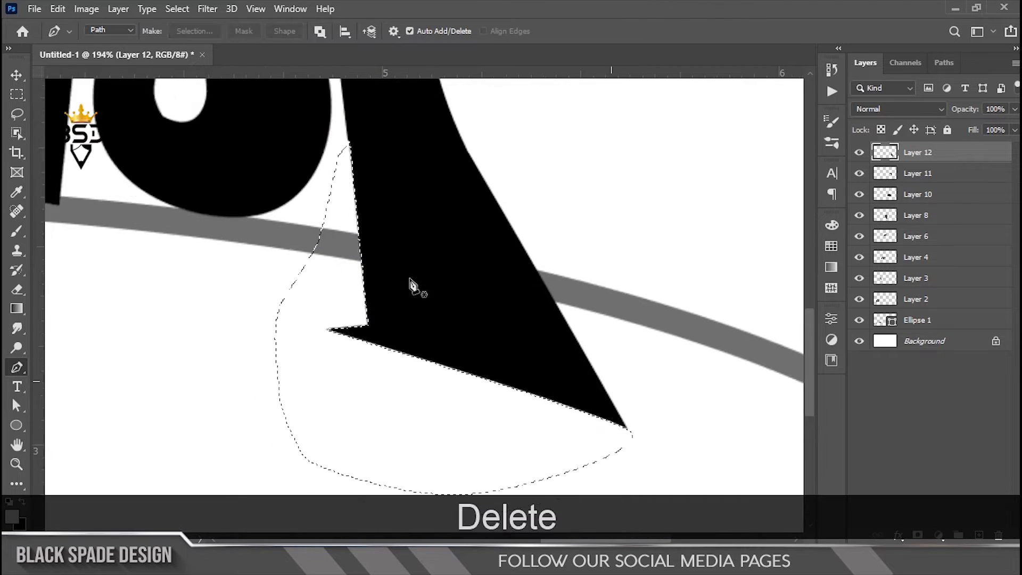
pyautogui.hotkey('ctrl', 'd')
pyautogui.moveTo(365, 357); pyautogui.dragTo(405, 321)
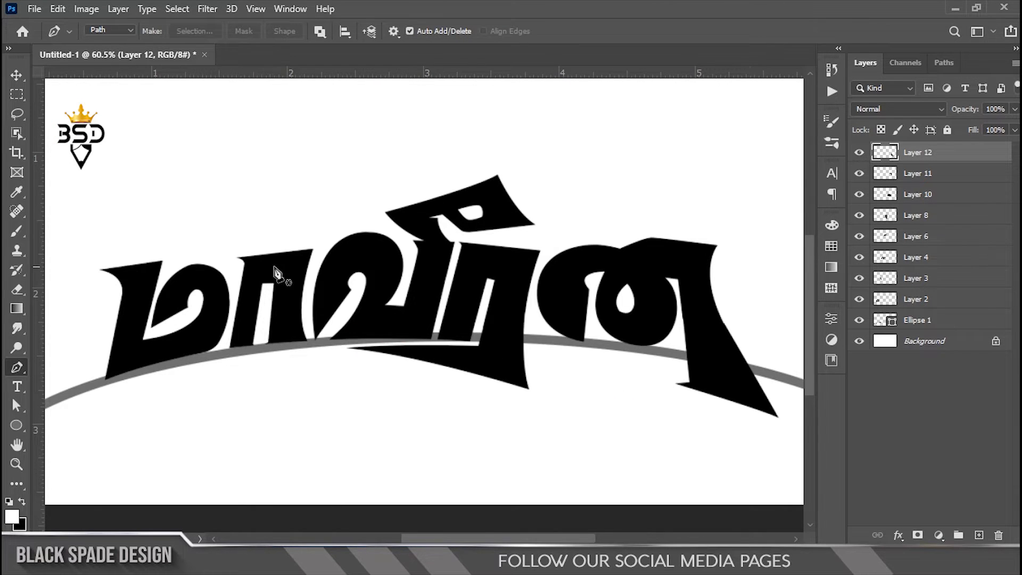
pyautogui.scroll(1, 170, 346)
pyautogui.moveTo(165, 347); pyautogui.dragTo(221, 308)
pyautogui.scroll(-3, 472, 320)
pyautogui.scroll(2, 472, 319)
pyautogui.press('v')
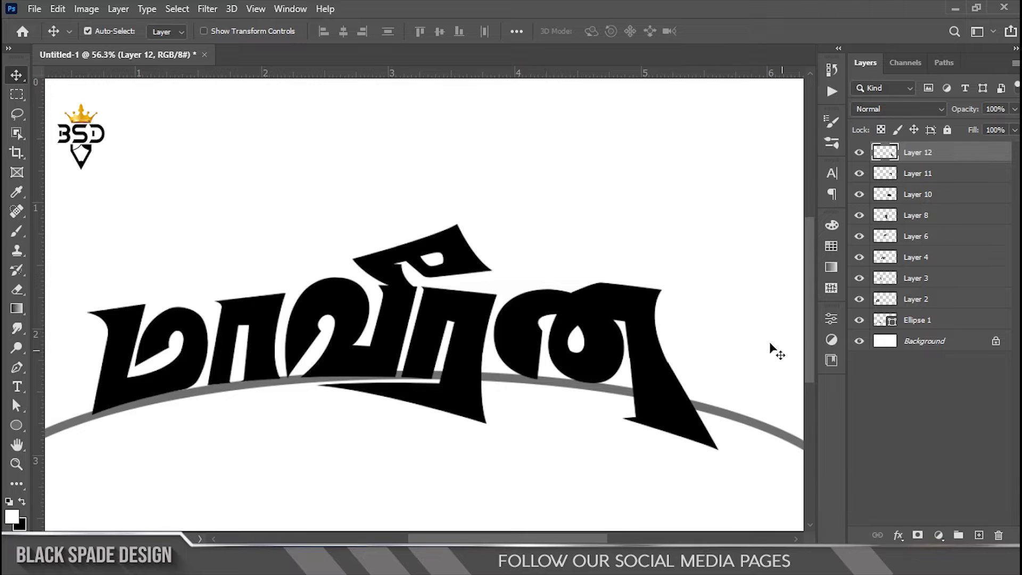
# - Fill a path with black along the last letter's top edge, raising its rounded shoulder into a sharp peak, and deselect
pyautogui.scroll(17, 606, 325)
pyautogui.moveTo(634, 287); pyautogui.dragTo(447, 317)
pyautogui.click(516, 274)
pyautogui.press('p')
pyautogui.click(244, 195)
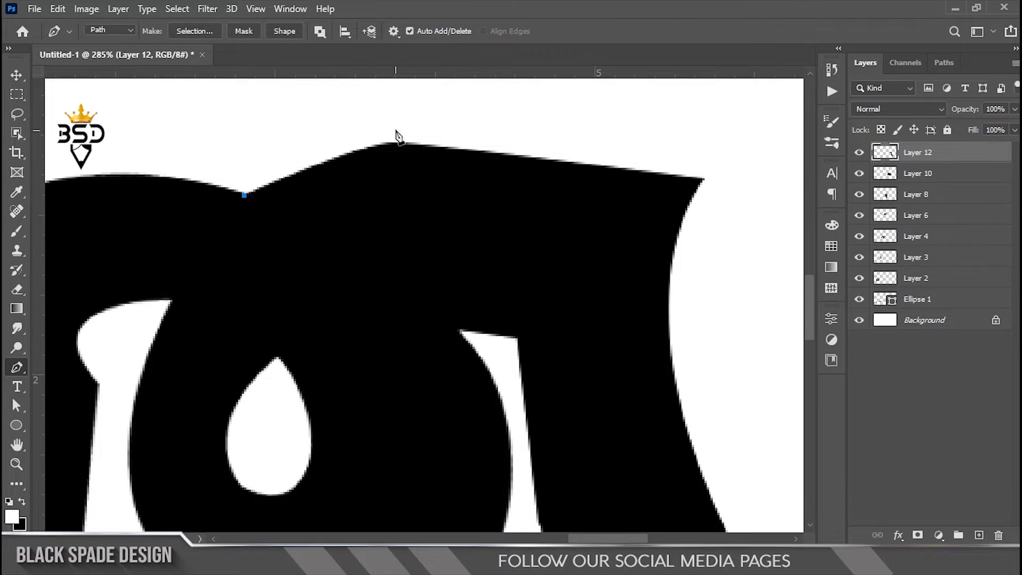
pyautogui.hotkey('ctrl', 'z')
pyautogui.click(244, 195)
pyautogui.rightClick(364, 221)
pyautogui.click(415, 267)
pyautogui.click(586, 126)
pyautogui.hotkey('ctrl', 'BackSpace')
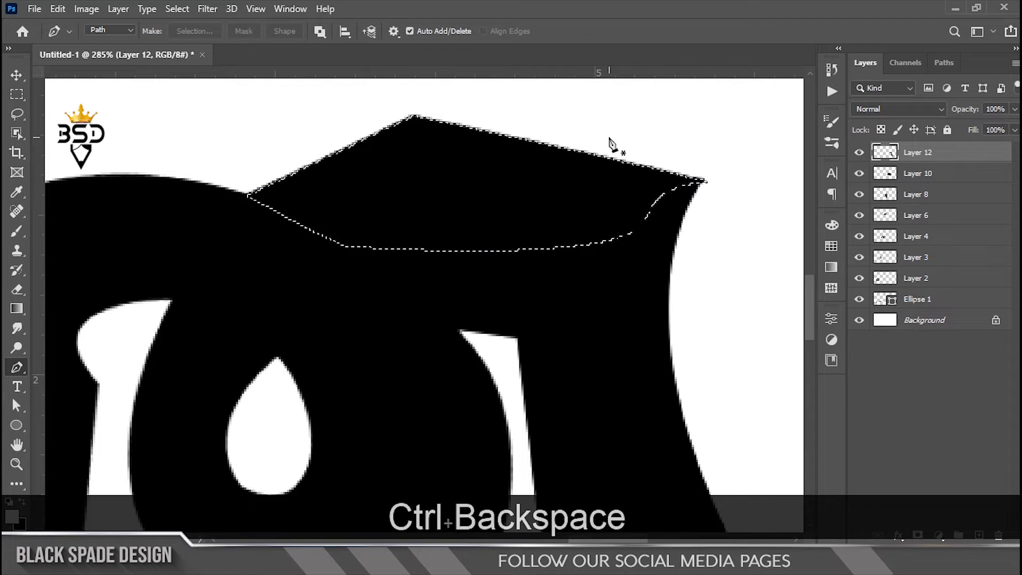
pyautogui.hotkey('ctrl', 'd')
# - Lasso the stray pixels at the last letter's upper right tip, delete them, and deselect
pyautogui.scroll(2, 578, 234)
pyautogui.moveTo(566, 257); pyautogui.dragTo(396, 291)
pyautogui.click(17, 113)
pyautogui.scroll(5, 510, 233)
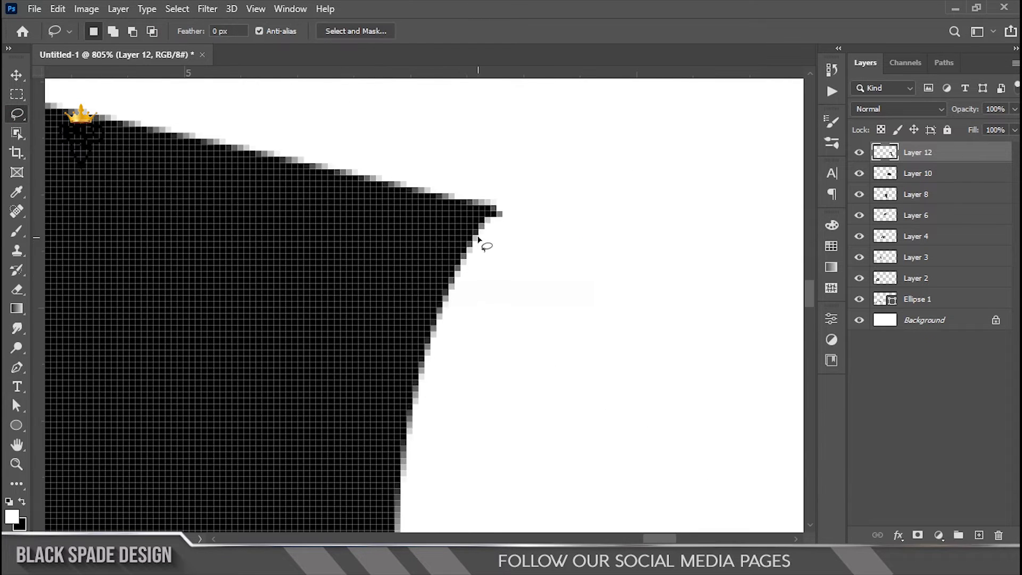
pyautogui.moveTo(478, 236); pyautogui.dragTo(485, 296)
pyautogui.press('Delete')
pyautogui.hotkey('ctrl', 'd')
pyautogui.scroll(-11, 486, 295)
pyautogui.scroll(-10, 452, 357)
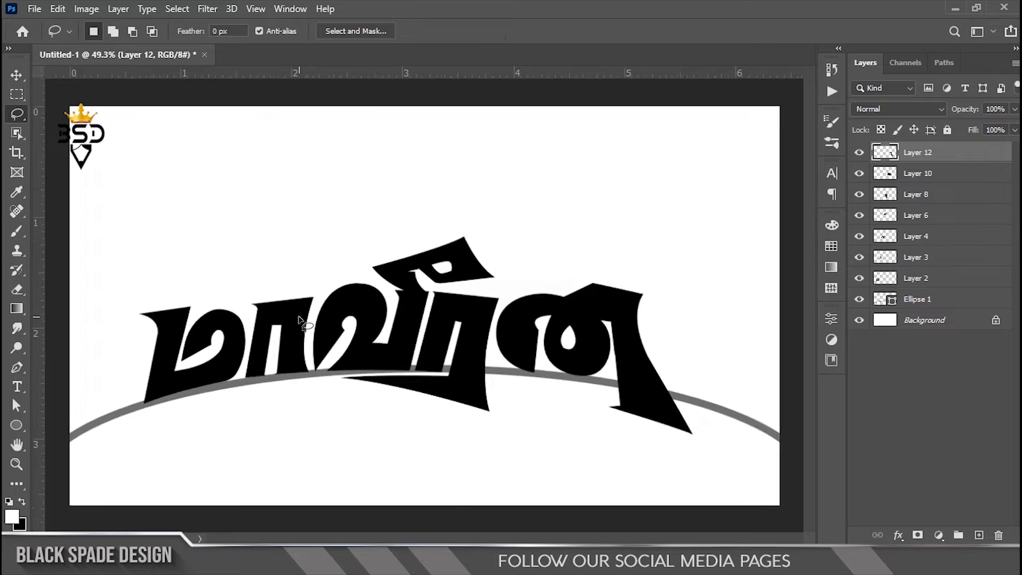
# - Enlarge the first letter to about 121% width and 108% height, stretching it outward
pyautogui.press('v')
pyautogui.click(232, 356)
pyautogui.hotkey('ctrl', 't')
pyautogui.scroll(4, 275, 380)
pyautogui.moveTo(119, 404); pyautogui.dragTo(102, 409)
pyautogui.scroll(-2, 103, 409)
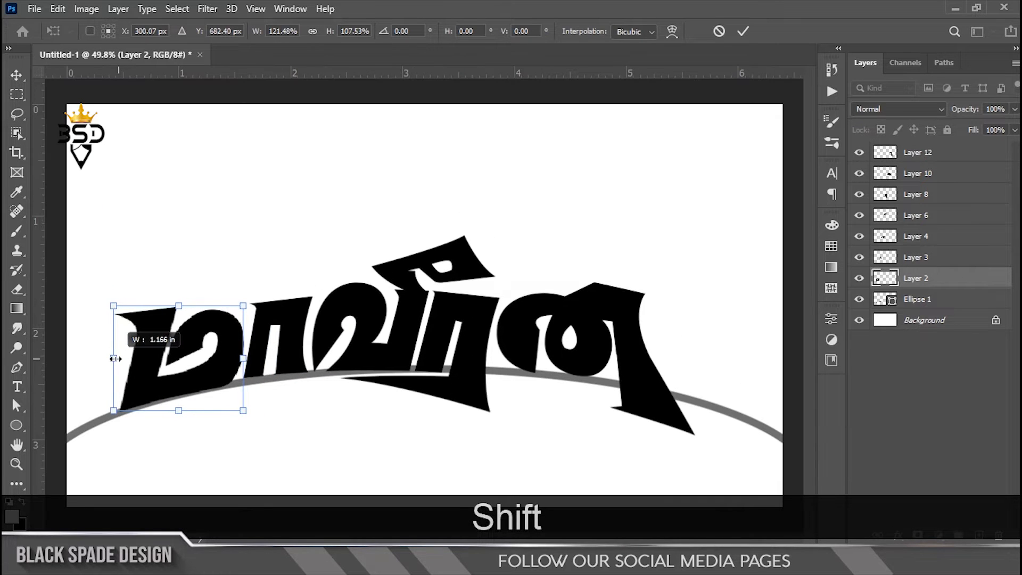
# - Trace the lower inner curve of the first letter's opening, fill the enclosed area with black, and deselect
pyautogui.scroll(7, 194, 382)
pyautogui.press('p')
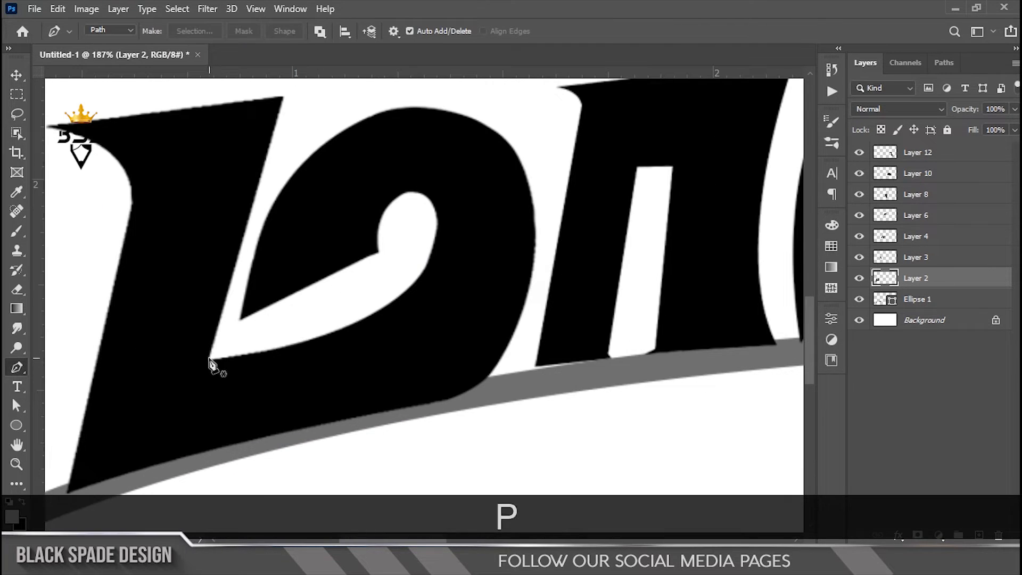
pyautogui.click(203, 358)
pyautogui.hotkey('ctrl', 'z')
pyautogui.moveTo(357, 310); pyautogui.dragTo(382, 297)
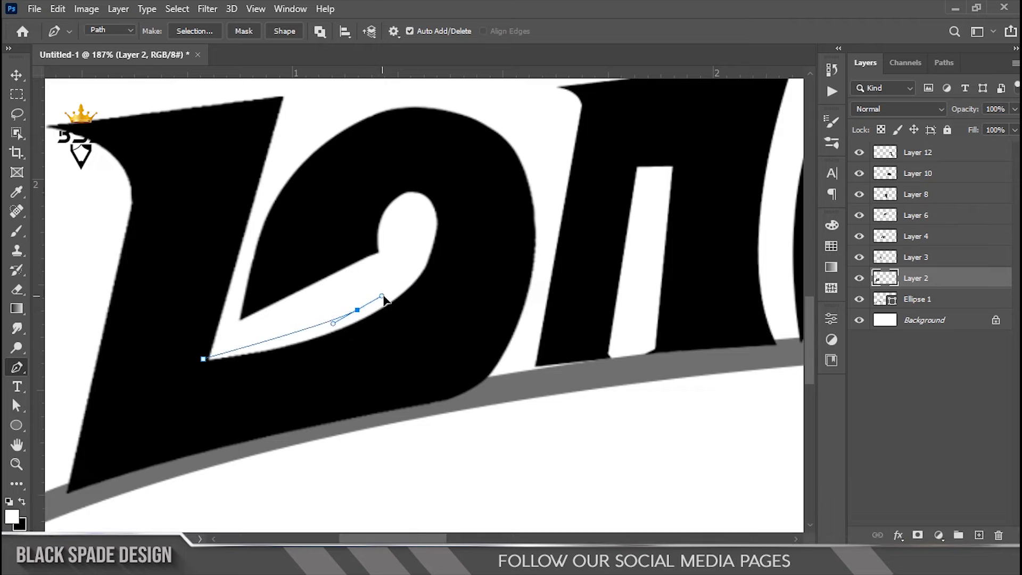
pyautogui.click(202, 359)
pyautogui.rightClick(252, 375)
pyautogui.click(339, 107)
pyautogui.click(591, 137)
pyautogui.hotkey('ctrl', 'BackSpace')
pyautogui.hotkey('ctrl', 'd')
# - Rotate the fourth letter, the one with the long pointed underline, by about -1 degree
pyautogui.scroll(-7, 461, 192)
pyautogui.press('v')
pyautogui.scroll(2, 440, 341)
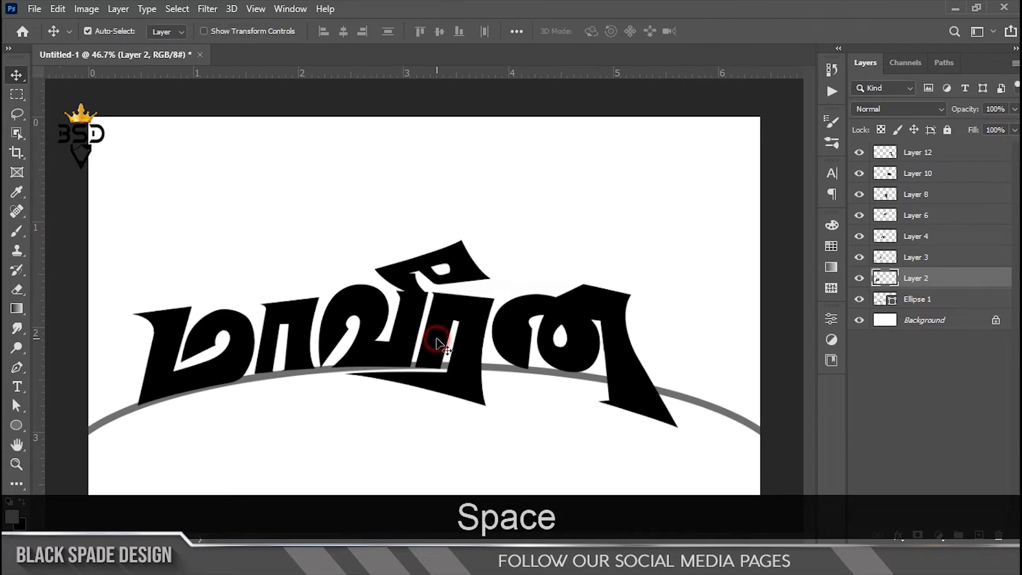
pyautogui.scroll(6, 458, 352)
pyautogui.click(484, 337)
pyautogui.hotkey('ctrl', 't')
pyautogui.moveTo(579, 325); pyautogui.dragTo(577, 319)
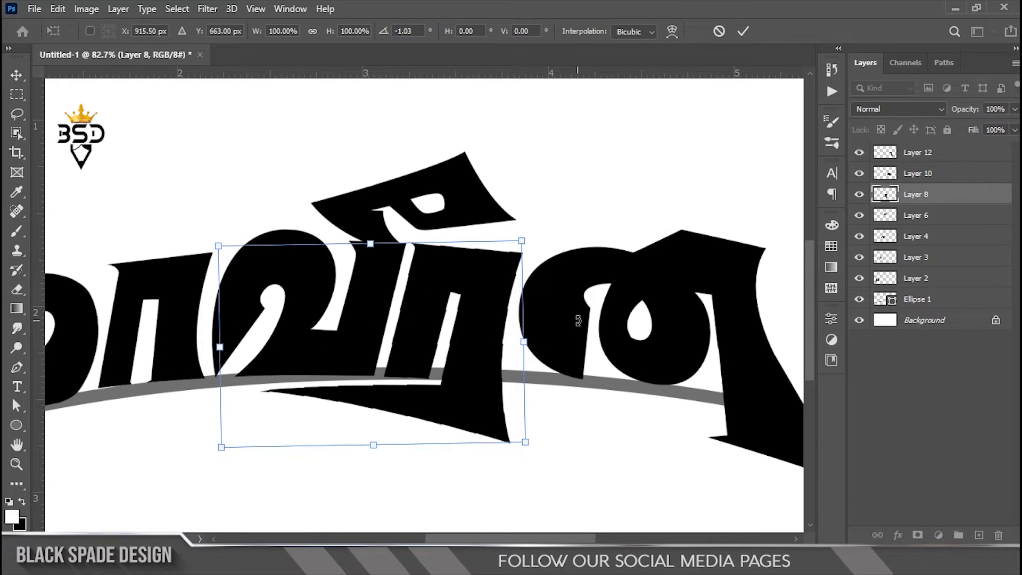
pyautogui.press('Return')
# - Nudge the third letter left, rotate it about -1.9 degrees, and nudge it upward
pyautogui.moveTo(267, 270); pyautogui.dragTo(413, 256)
pyautogui.rightClick(408, 253)
pyautogui.click(427, 262)
pyautogui.press('Left')
pyautogui.press('Left')
pyautogui.hotkey('ctrl', 't')
pyautogui.moveTo(632, 269); pyautogui.dragTo(631, 263)
pyautogui.press('Up')
pyautogui.press('Up')
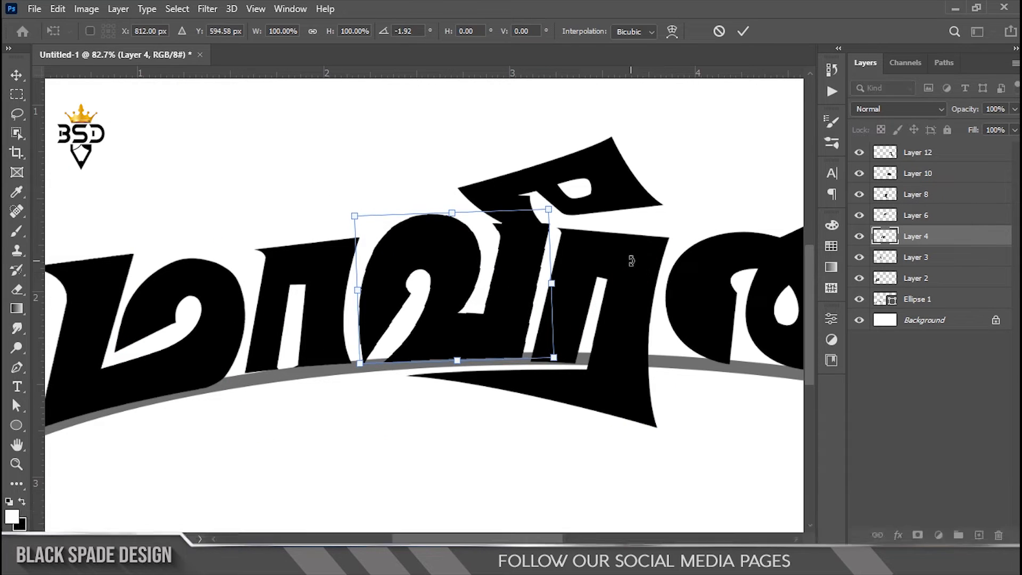
# - Nudge the flag-shaped mark above the third letter up and left to line it up with the stem
pyautogui.click(524, 193)
pyautogui.scroll(2, 557, 231)
pyautogui.press('Up')
pyautogui.press('Up')
pyautogui.press('Up')
pyautogui.press('Up')
pyautogui.press('Up')
pyautogui.press('Up')
pyautogui.press('Up')
pyautogui.press('Up')
pyautogui.scroll(4, 465, 222)
pyautogui.press('Left')
pyautogui.press('Left')
pyautogui.press('Left')
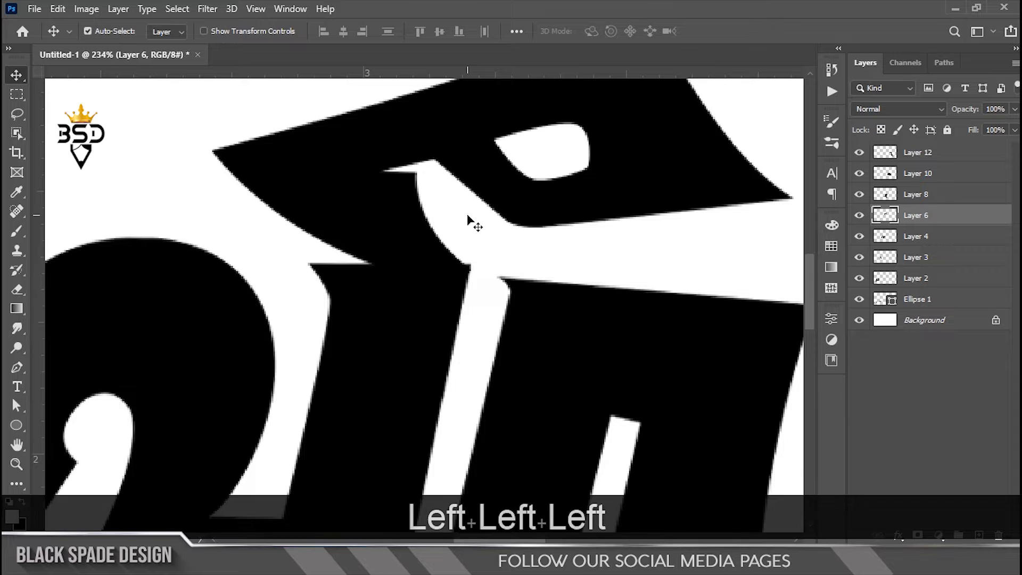
pyautogui.press('Up')
pyautogui.press('Up')
pyautogui.press('Up')
pyautogui.press('Up')
# - Hide the rulers, then enlarge the flag-shaped mark and reposition it over the third letter's stem
pyautogui.scroll(-3, 386, 279)
pyautogui.hotkey('ctrl', 'r')
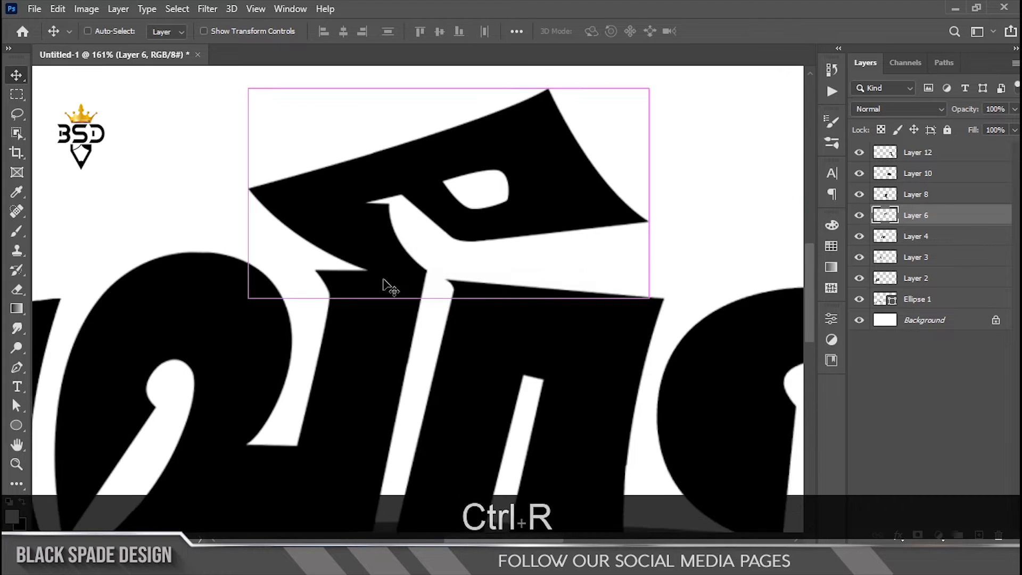
pyautogui.scroll(-2, 384, 280)
pyautogui.rightClick(462, 231)
pyautogui.click(478, 236)
pyautogui.scroll(2, 429, 224)
pyautogui.hotkey('ctrl', 't')
pyautogui.moveTo(234, 179); pyautogui.dragTo(233, 178)
pyautogui.scroll(3, 358, 272)
pyautogui.press('Up')
pyautogui.press('Up')
pyautogui.press('Up')
pyautogui.press('Up')
pyautogui.press('Right')
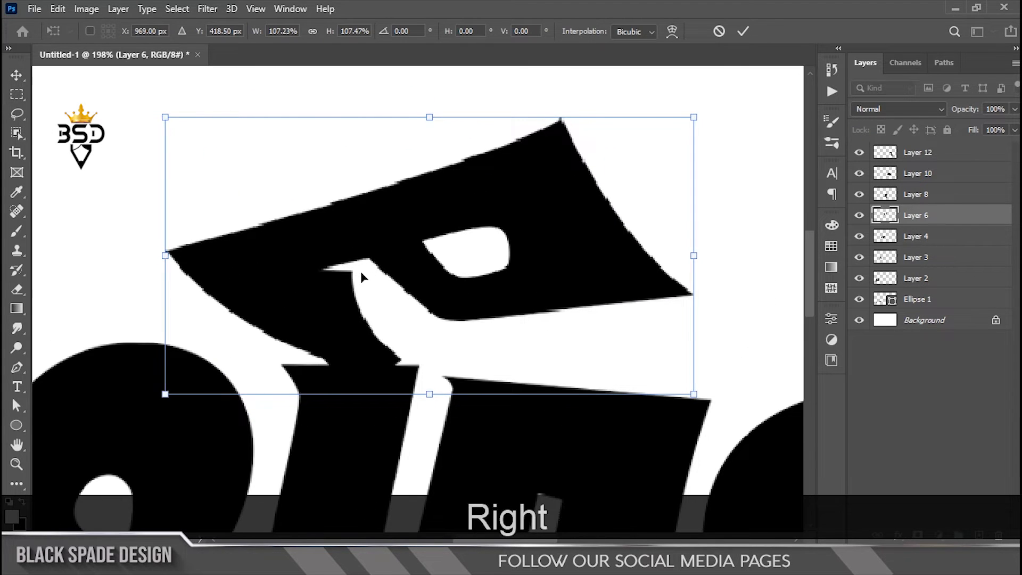
pyautogui.hotkey('shift', 'Right')
pyautogui.hotkey('shift', 'Right')
pyautogui.press('Left')
pyautogui.press('Left')
pyautogui.press('Left')
pyautogui.press('Left')
pyautogui.moveTo(719, 397); pyautogui.dragTo(731, 405)
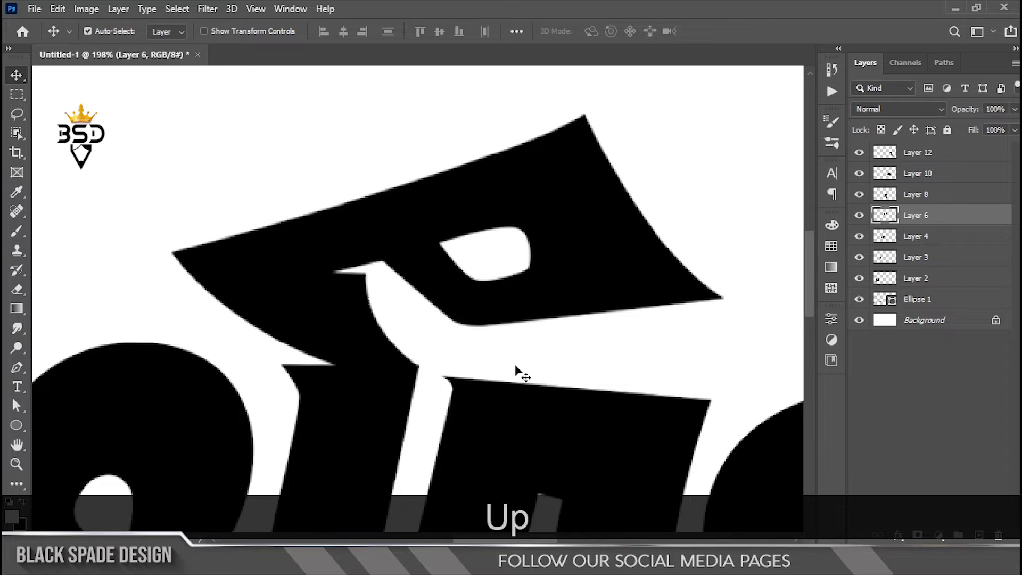
# - Adjust the flag-shaped mark's size again, nudge it upward, and apply the transformation
pyautogui.scroll(-6, 515, 367)
pyautogui.keyDown('ctrl'); pyautogui.click(916, 236); pyautogui.keyUp('ctrl')
pyautogui.scroll(3, 474, 301)
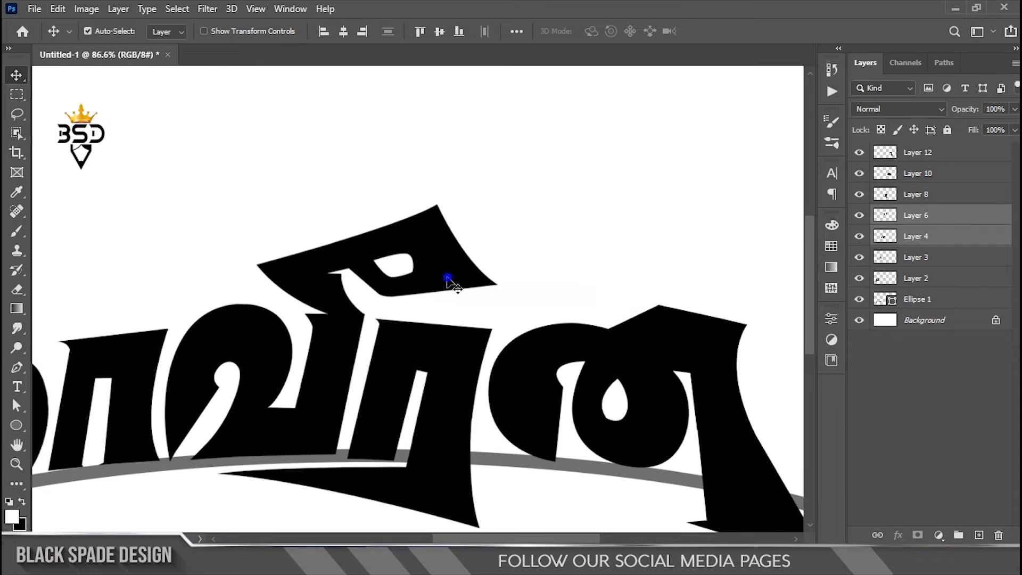
pyautogui.click(448, 278)
pyautogui.scroll(2, 465, 274)
pyautogui.hotkey('ctrl', 't')
pyautogui.scroll(3, 313, 366)
pyautogui.moveTo(283, 276); pyautogui.dragTo(291, 272)
pyautogui.press('Up')
pyautogui.press('Up')
pyautogui.press('Up')
pyautogui.press('Up')
pyautogui.press('Return')
# - Draw a curved path joining the mark's neck to the third letter's stem and fill it with black
pyautogui.scroll(8, 293, 277)
pyautogui.press('p')
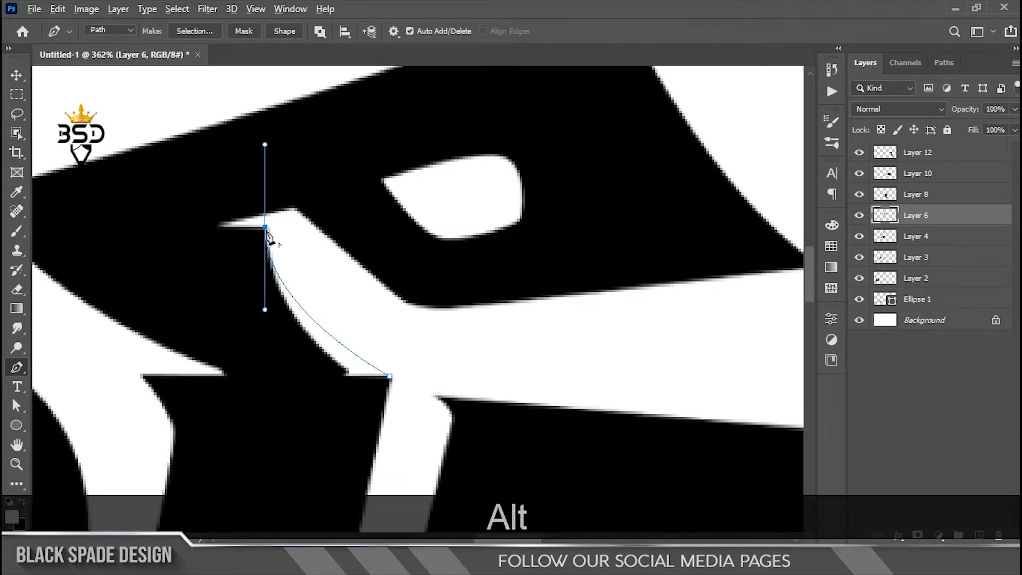
pyautogui.click(589, 137)
pyautogui.hotkey('ctrl', 'BackSpace')
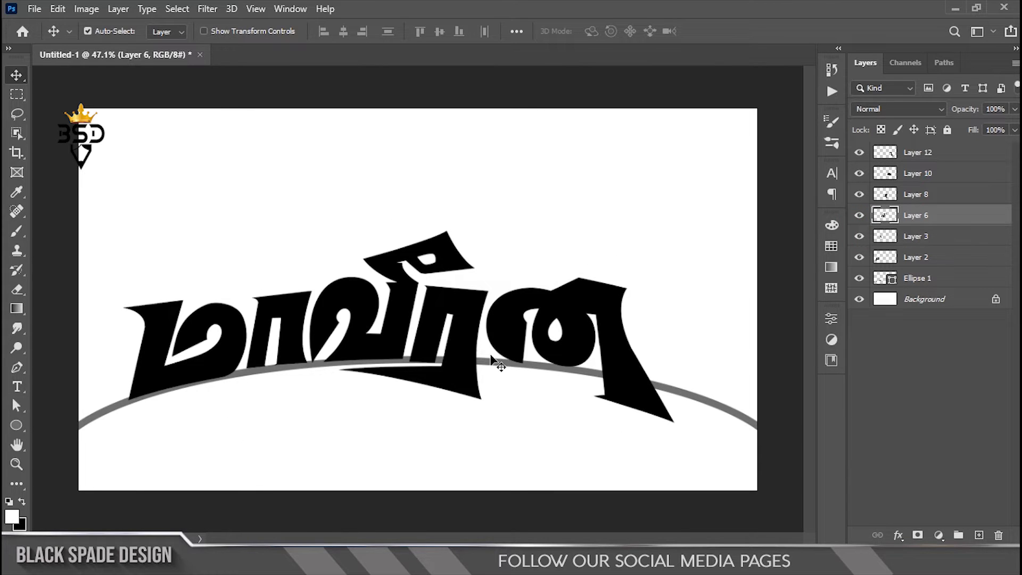
# - Merge the two layers that form the last letter and nudge the letter left
pyautogui.scroll(1, 491, 356)
pyautogui.rightClick(519, 330)
pyautogui.click(535, 337)
pyautogui.hotkey('ctrl', 'z')
pyautogui.keyDown('ctrl'); pyautogui.click(928, 155); pyautogui.keyUp('ctrl')
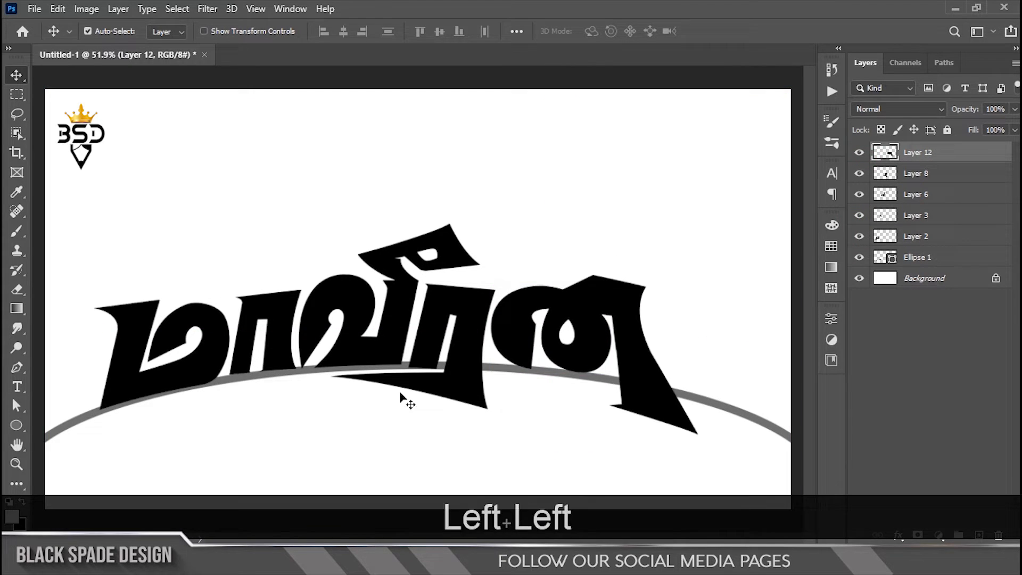
# - Hide the grey arc, select all the letter layers, and shift the whole lettering slightly right
pyautogui.scroll(-4, 457, 339)
pyautogui.click(859, 257)
pyautogui.keyDown('shift'); pyautogui.click(926, 236); pyautogui.keyUp('shift')
pyautogui.moveTo(454, 306); pyautogui.dragTo(467, 304)
pyautogui.scroll(4, 466, 305)
# - Rotate the fourth letter slightly counterclockwise and nudge it left toward the third letter
pyautogui.scroll(4, 467, 304)
pyautogui.click(470, 343)
pyautogui.hotkey('ctrl', 't')
pyautogui.scroll(2, 586, 342)
pyautogui.moveTo(585, 341); pyautogui.dragTo(585, 337)
pyautogui.press('Return')
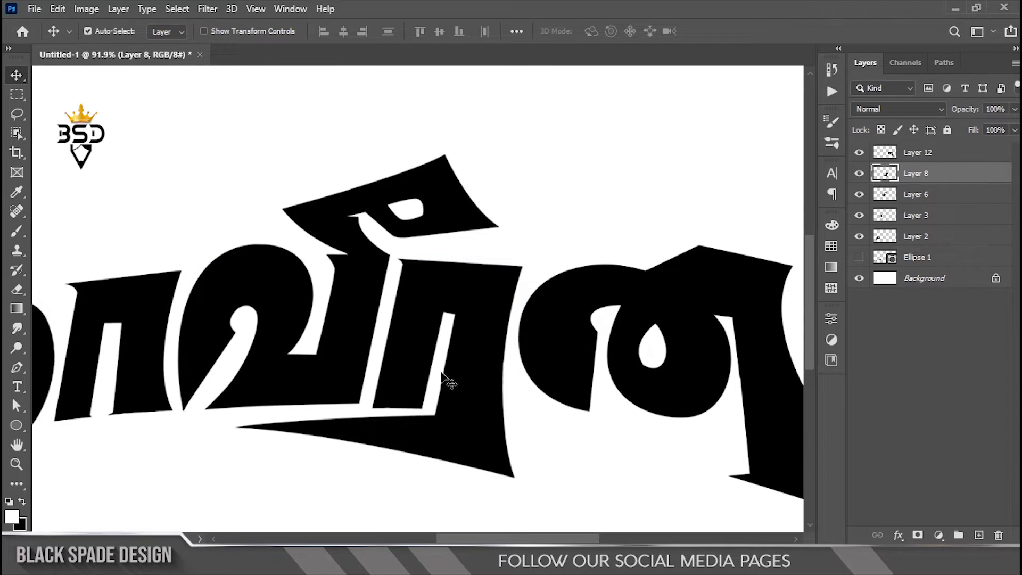
pyautogui.press('Left')
pyautogui.press('Left')
# - Nudge the last letter left to tighten its spacing with the fourth letter
pyautogui.rightClick(565, 309)
pyautogui.click(581, 321)
pyautogui.press('Left')
pyautogui.press('Left')
pyautogui.press('Left')
pyautogui.scroll(-1, 576, 322)
pyautogui.scroll(-10, 577, 322)
# - Duplicate all five letter layers, merge the copies into one layer, and hide the originals
pyautogui.keyDown('shift'); pyautogui.click(938, 236); pyautogui.keyUp('shift')
pyautogui.scroll(-2, 533, 281)
pyautogui.scroll(7, 358, 330)
pyautogui.moveTo(358, 330); pyautogui.dragTo(424, 309)
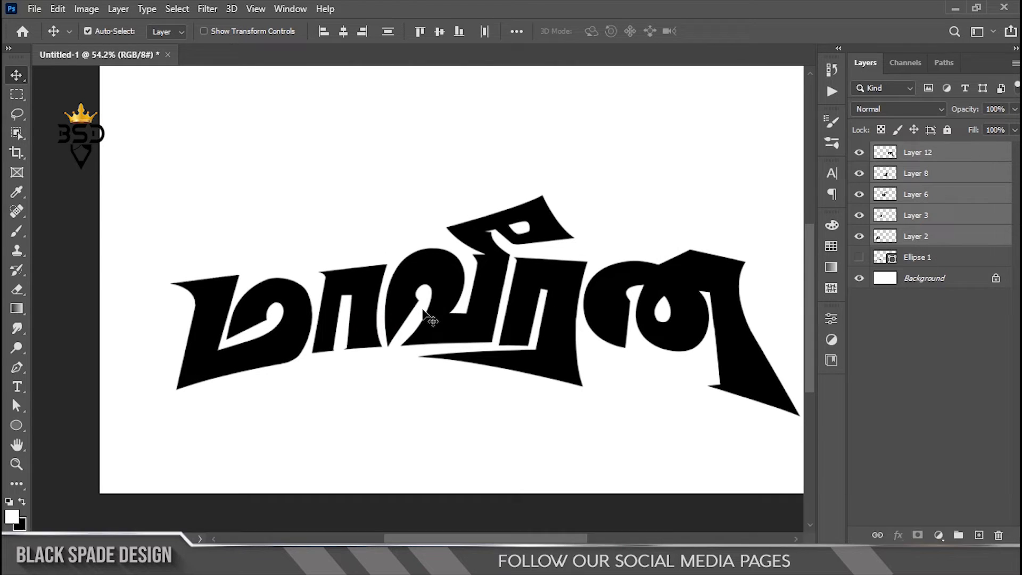
pyautogui.hotkey('ctrl', 'j')
pyautogui.hotkey('ctrl', 'e')
pyautogui.moveTo(860, 258); pyautogui.dragTo(859, 173)
# - Warp the merged lettering by pulling its two lower corners downward and outward
pyautogui.scroll(3, 210, 365)
pyautogui.hotkey('ctrl', 't')
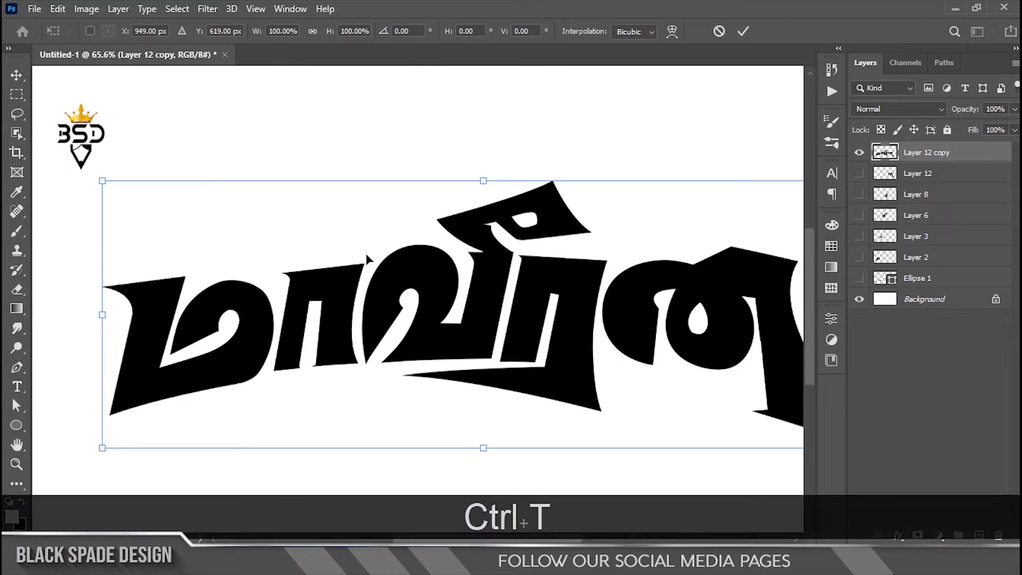
pyautogui.rightClick(504, 252)
pyautogui.click(530, 353)
pyautogui.scroll(-2, 407, 403)
pyautogui.scroll(1, 350, 369)
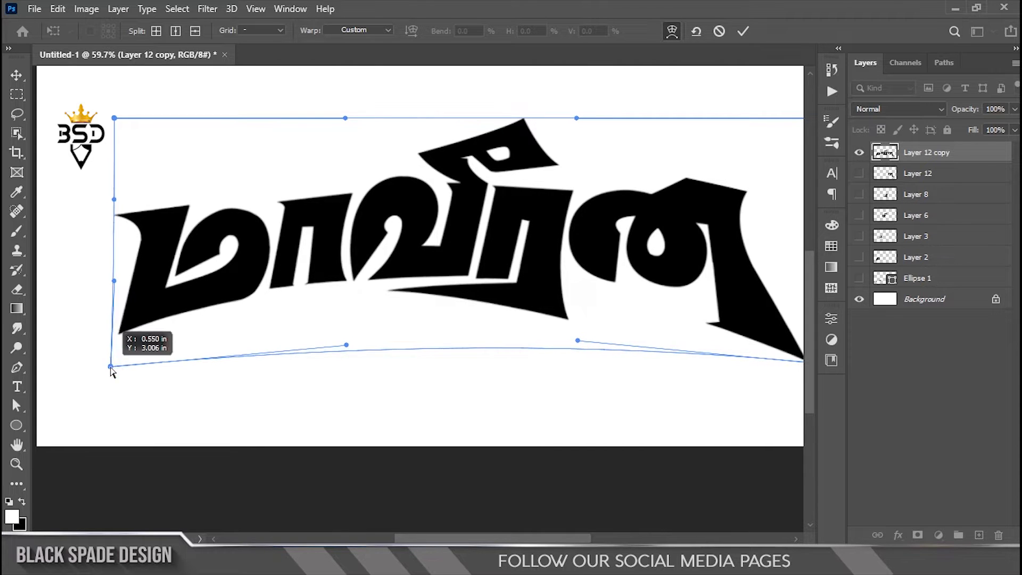
pyautogui.moveTo(96, 385); pyautogui.dragTo(95, 386)
pyautogui.scroll(-3, 760, 334)
pyautogui.moveTo(760, 335); pyautogui.dragTo(678, 426)
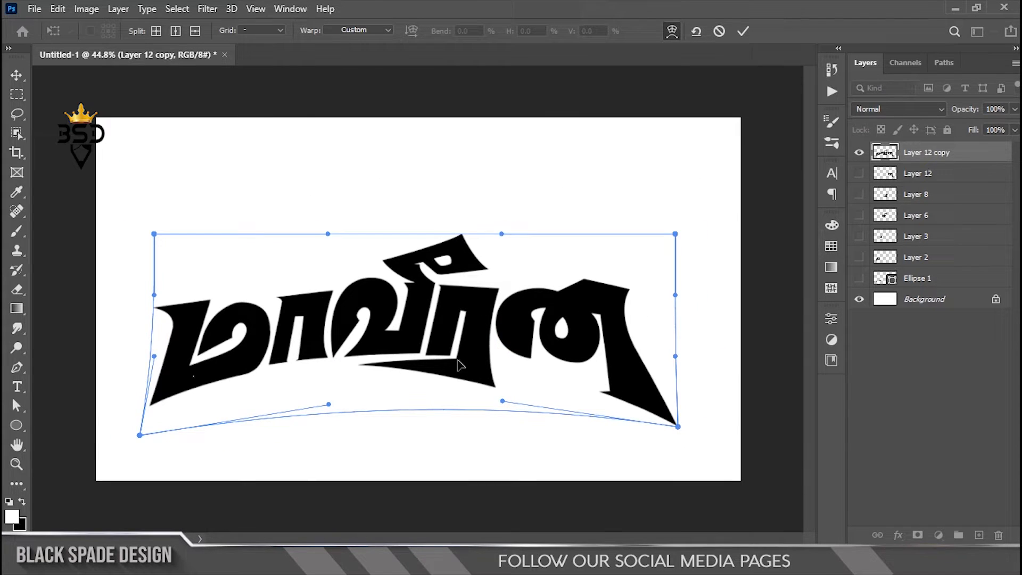
# - Bend the merged lettering's upper edge slightly downward by pulling both middle warp handles down, and apply the warp
pyautogui.scroll(2, 419, 331)
pyautogui.scroll(2, 341, 313)
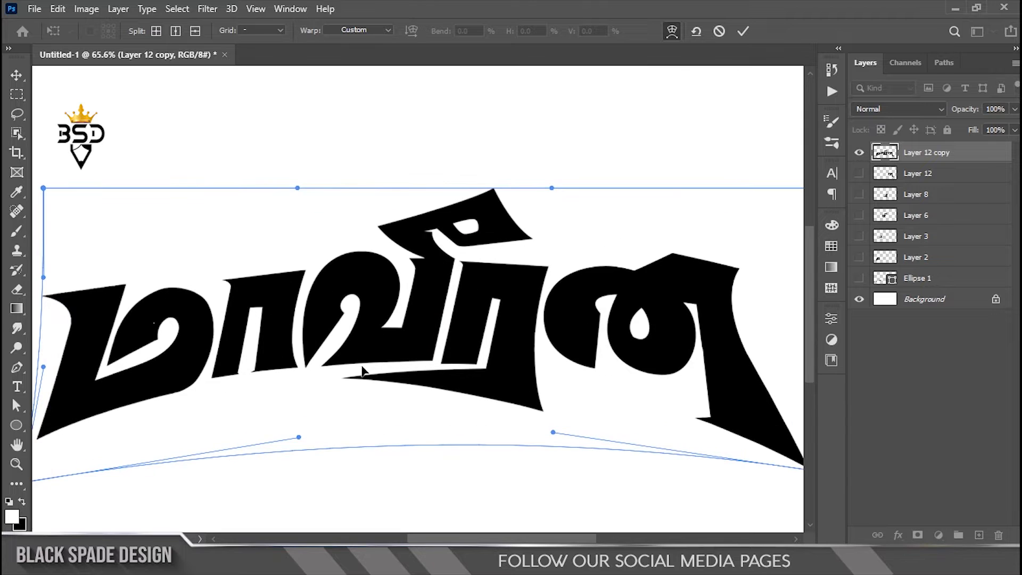
pyautogui.moveTo(299, 197); pyautogui.dragTo(299, 198)
pyautogui.moveTo(551, 188); pyautogui.dragTo(551, 192)
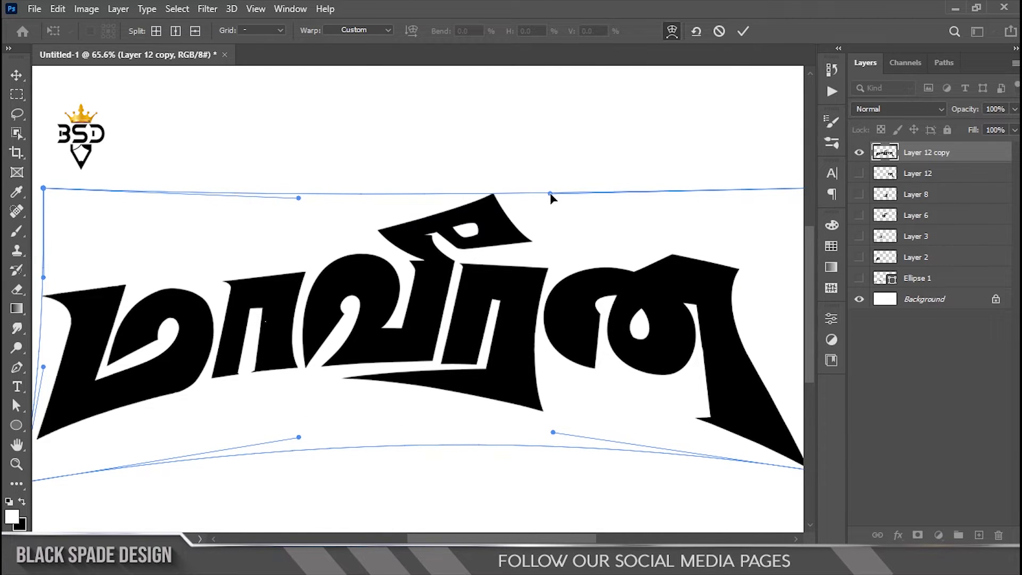
pyautogui.scroll(-6, 532, 371)
pyautogui.scroll(2, 411, 363)
pyautogui.press('space')
pyautogui.press('Return')
# - Cut a thin pointed notch under the upper-left tip of the first letter using a polygonal selection
pyautogui.scroll(8, 302, 314)
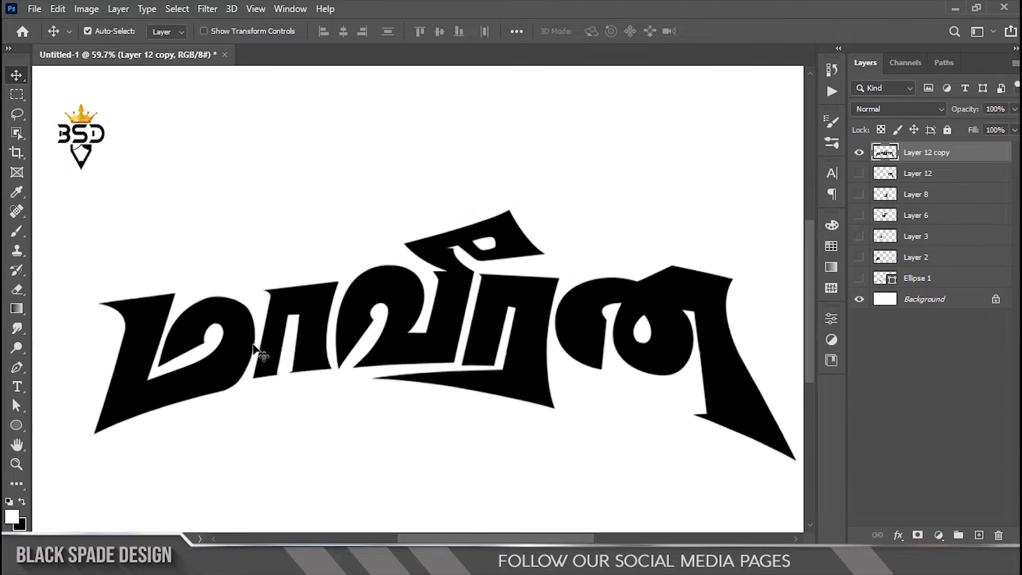
pyautogui.press('space')
pyautogui.click(93, 128)
pyautogui.scroll(1, 201, 240)
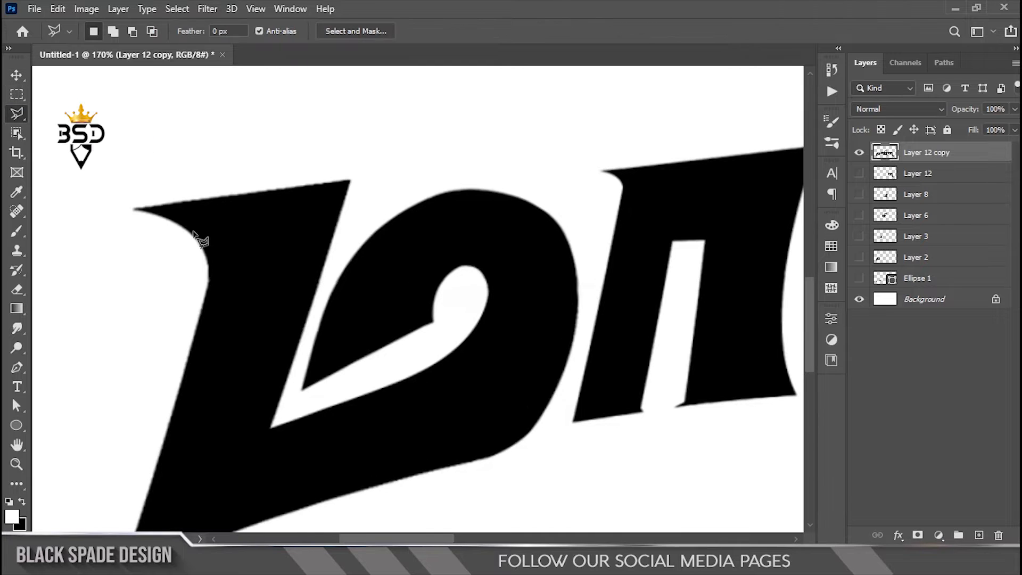
pyautogui.hotkey('ctrl', 'd')
pyautogui.scroll(-4, 199, 255)
# - Try to cut a curved pen-drawn sliver into the first letter beside its rounded inner opening
pyautogui.scroll(3, 244, 261)
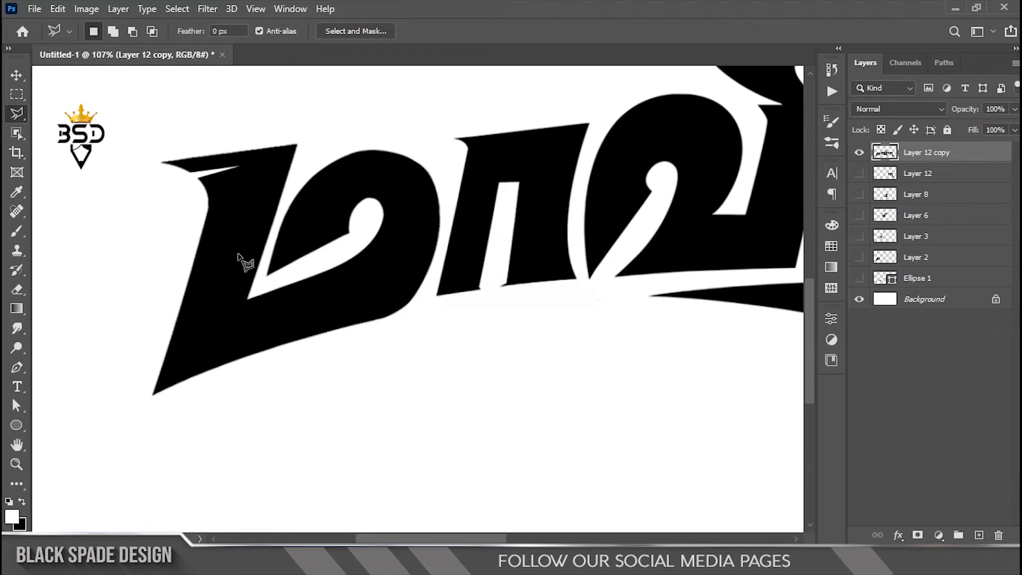
pyautogui.scroll(4, 350, 235)
pyautogui.press('p')
pyautogui.click(352, 210)
pyautogui.moveTo(292, 242); pyautogui.dragTo(279, 251)
pyautogui.keyDown('alt'); pyautogui.click(292, 242); pyautogui.keyUp('alt')
pyautogui.moveTo(364, 203); pyautogui.dragTo(395, 206)
pyautogui.click(352, 210)
pyautogui.rightClick(340, 206)
pyautogui.click(388, 275)
pyautogui.press('Return')
pyautogui.press('Delete')
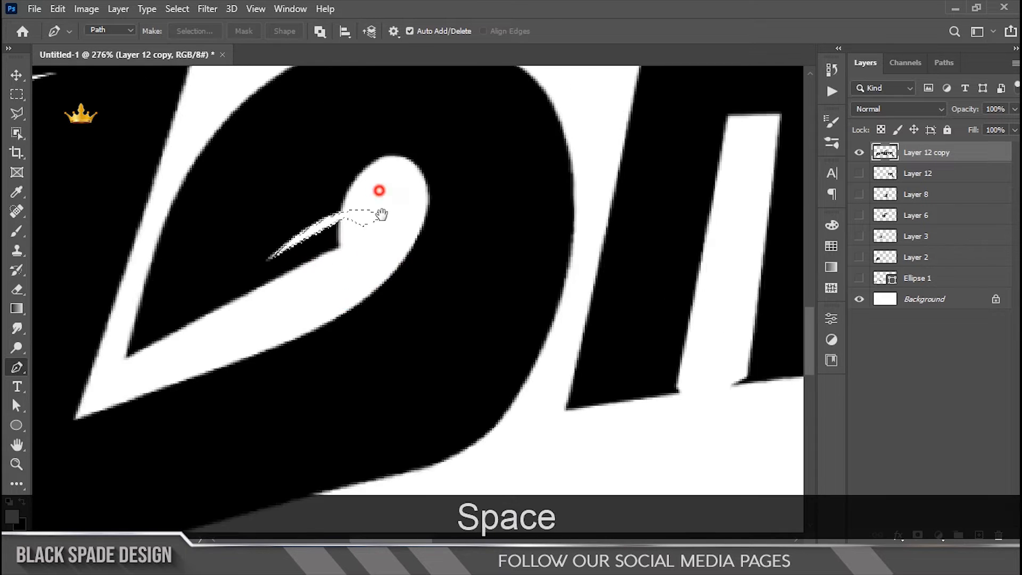
pyautogui.hotkey('ctrl', 'z')
pyautogui.hotkey('ctrl', 'd')
# - Cut a curved pen-drawn sliver into the first letter at the lower-left edge of its rounded inner opening
pyautogui.scroll(4, 367, 247)
pyautogui.click(359, 249)
pyautogui.moveTo(293, 275); pyautogui.dragTo(283, 281)
pyautogui.keyDown('alt'); pyautogui.click(294, 275); pyautogui.keyUp('alt')
pyautogui.scroll(4, 350, 254)
pyautogui.moveTo(373, 233); pyautogui.dragTo(381, 231)
pyautogui.click(362, 245)
pyautogui.rightClick(368, 247)
pyautogui.press('Delete')
# - Cut a curved pen-drawn sliver extending left from the top of the first letter's rounded inner opening
pyautogui.scroll(2, 468, 205)
pyautogui.moveTo(360, 183); pyautogui.dragTo(323, 184)
pyautogui.keyDown('alt'); pyautogui.click(374, 177); pyautogui.keyUp('alt')
pyautogui.click(465, 193)
pyautogui.rightClick(445, 190)
pyautogui.click(480, 257)
pyautogui.press('Delete')
# - Cut a straight pointed sliver into the lower-right edge of the second letter with a polygonal selection
pyautogui.scroll(-9, 447, 266)
pyautogui.moveTo(439, 277); pyautogui.dragTo(408, 237)
pyautogui.scroll(-8, 414, 251)
pyautogui.scroll(11, 490, 285)
pyautogui.moveTo(559, 271); pyautogui.dragTo(541, 295)
pyautogui.press('l')
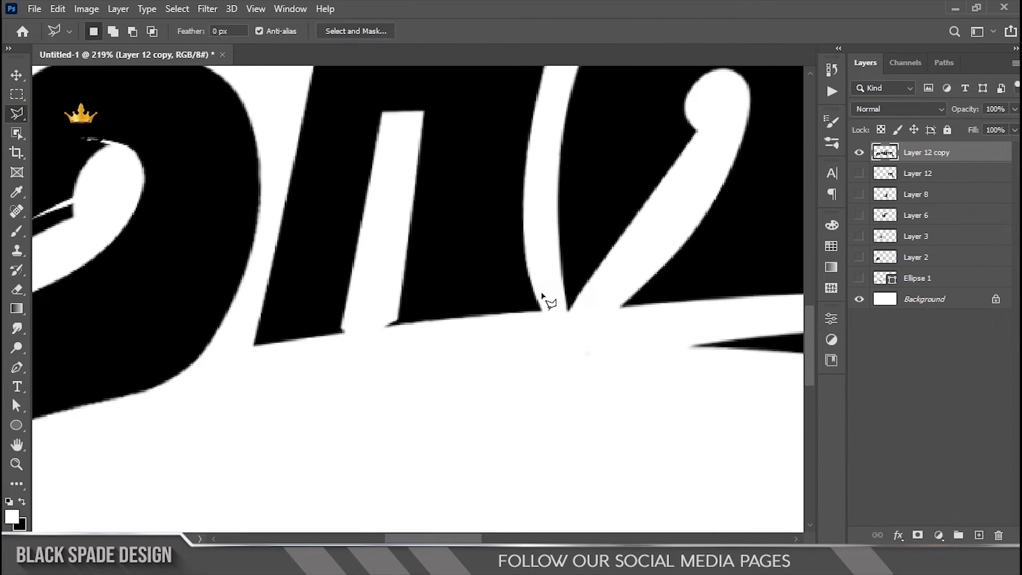
pyautogui.click(540, 293)
pyautogui.press('Delete')
# - Cut a narrow diagonal sliver into the third letter, running down-left from its rounded inner opening
pyautogui.moveTo(716, 141); pyautogui.dragTo(577, 225)
pyautogui.scroll(1, 564, 221)
pyautogui.click(550, 201)
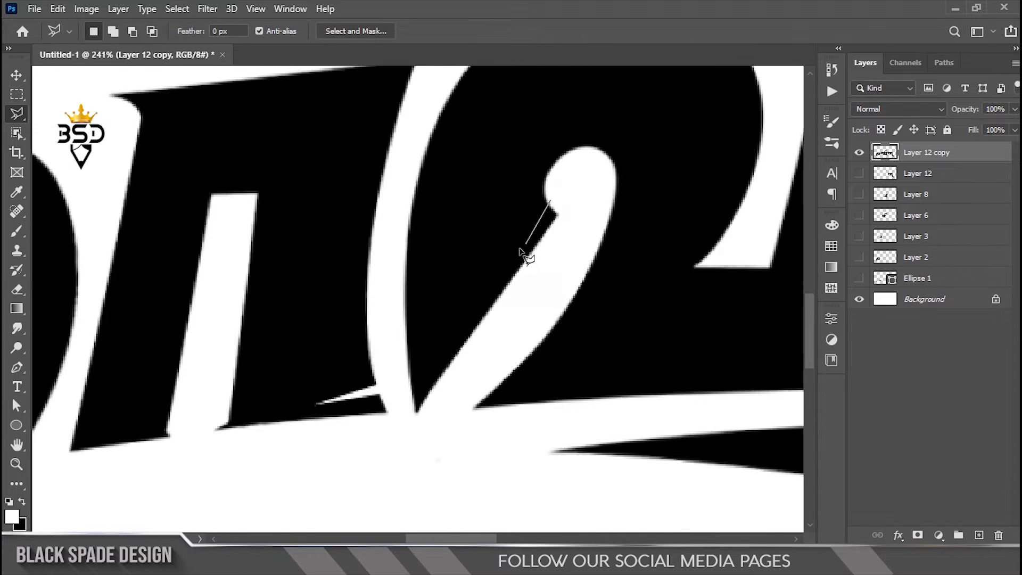
pyautogui.click(552, 200)
pyautogui.press('Delete')
# - Cut a pointed sliver into the right edge of the third letter's stem near its base
pyautogui.scroll(-4, 554, 205)
pyautogui.moveTo(608, 210); pyautogui.dragTo(381, 262)
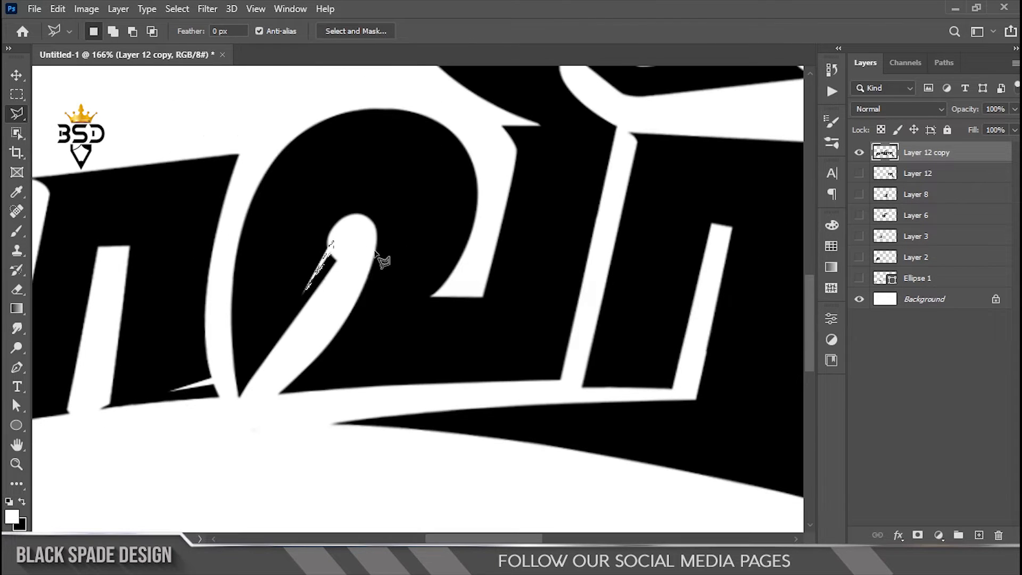
pyautogui.scroll(1, 739, 314)
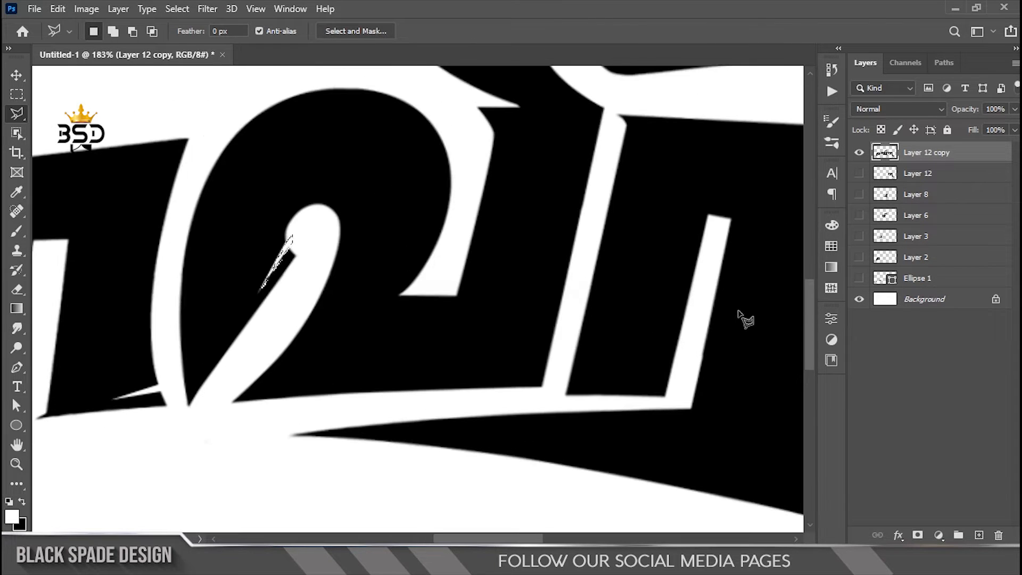
pyautogui.click(562, 325)
pyautogui.press('Delete')
# - Cut a small pointed sliver at the inner opening of the mark above the third letter
pyautogui.scroll(-1, 579, 307)
pyautogui.moveTo(573, 90)
pyautogui.mouseDown()
pyautogui.moveTo(509, 220)
pyautogui.moveTo(405, 234)
pyautogui.mouseUp()
pyautogui.scroll(3, 470, 177)
pyautogui.click(470, 180)
pyautogui.scroll(6, 474, 176)
pyautogui.moveTo(524, 50); pyautogui.dragTo(512, 233)
pyautogui.click(527, 230)
pyautogui.press('Delete')
# - Cut a pointed sliver extending left from the top of the fourth letter's narrow inner opening
pyautogui.scroll(-11, 495, 230)
pyautogui.moveTo(564, 321); pyautogui.dragTo(440, 242)
pyautogui.scroll(6, 436, 321)
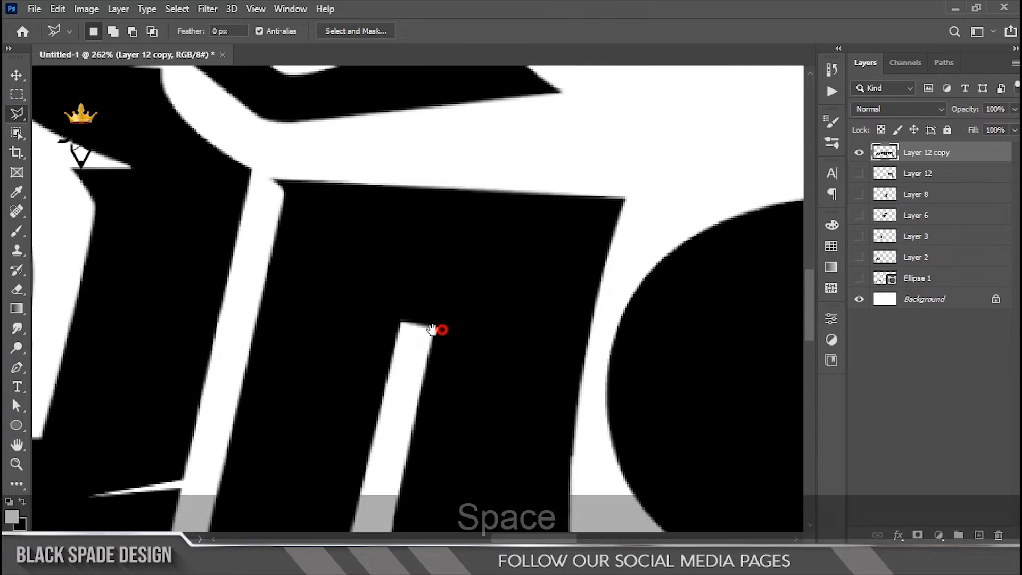
pyautogui.moveTo(440, 323); pyautogui.dragTo(427, 324)
pyautogui.scroll(3, 413, 330)
pyautogui.click(422, 327)
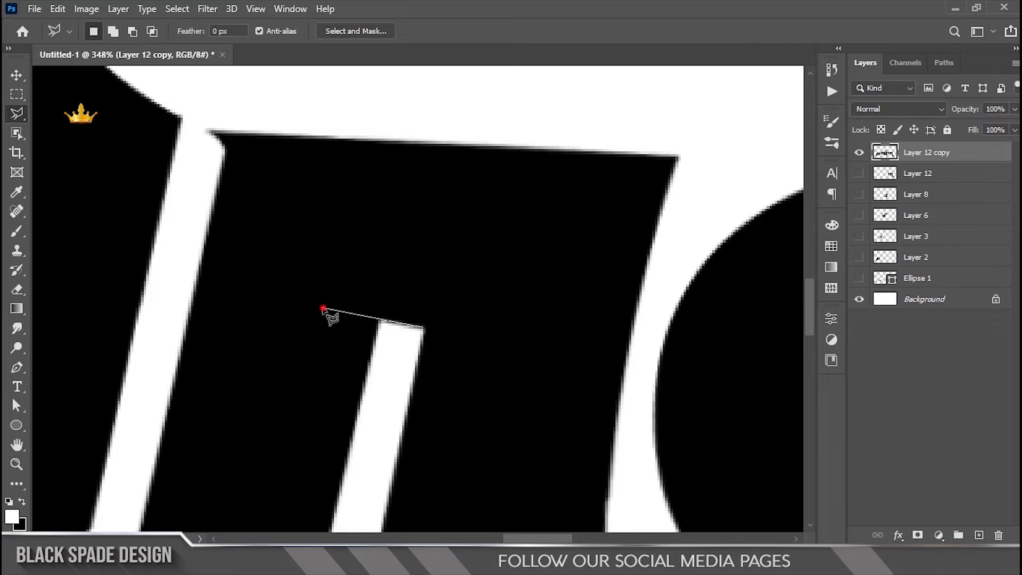
pyautogui.press('Delete')
pyautogui.hotkey('ctrl', 'd')
# - Cut a pointed sliver into the left edge of the fourth letter's left stem near its lower end
pyautogui.scroll(-5, 421, 330)
pyautogui.moveTo(415, 360); pyautogui.dragTo(434, 213)
pyautogui.scroll(1, 246, 373)
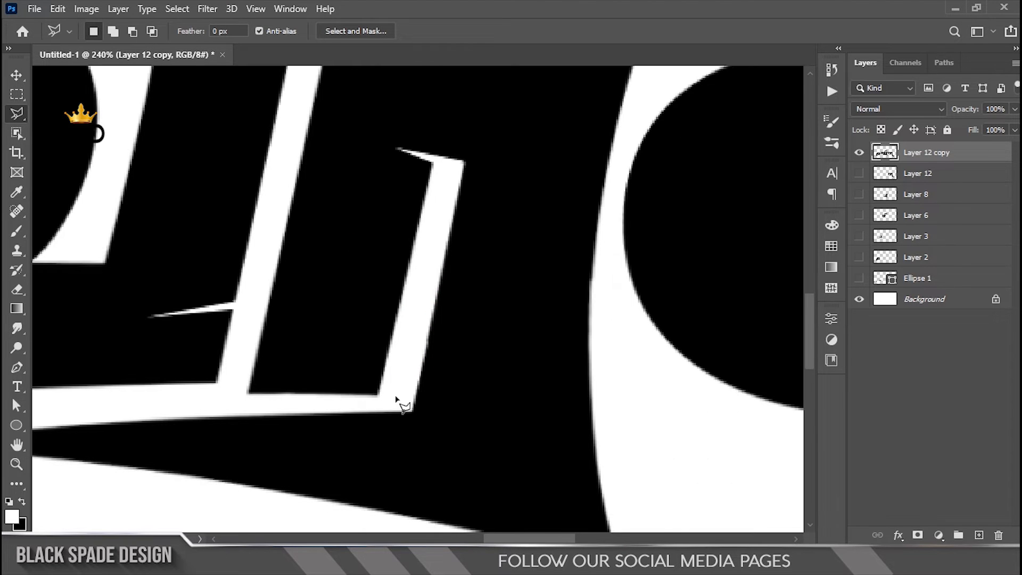
pyautogui.click(246, 353)
pyautogui.press('Delete')
# - Cut a thin pointed notch into the fourth letter's right edge just above its lower-right corner
pyautogui.moveTo(452, 370); pyautogui.dragTo(392, 375)
pyautogui.scroll(-3, 393, 374)
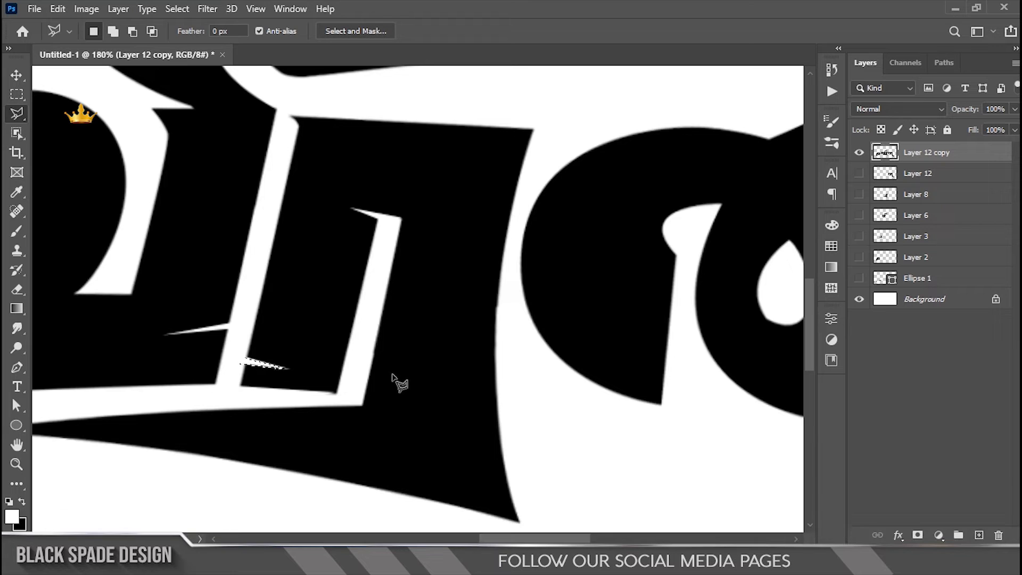
pyautogui.click(514, 500)
# - Cut a narrow sliver downward into the last letter from its left inner opening
pyautogui.moveTo(708, 315); pyautogui.dragTo(564, 286)
pyautogui.scroll(3, 564, 285)
pyautogui.click(556, 267)
pyautogui.click(553, 263)
pyautogui.press('Delete')
# - Cut a pointed sliver into the last letter's right stem from the top of its right inner opening
pyautogui.moveTo(713, 287); pyautogui.dragTo(547, 331)
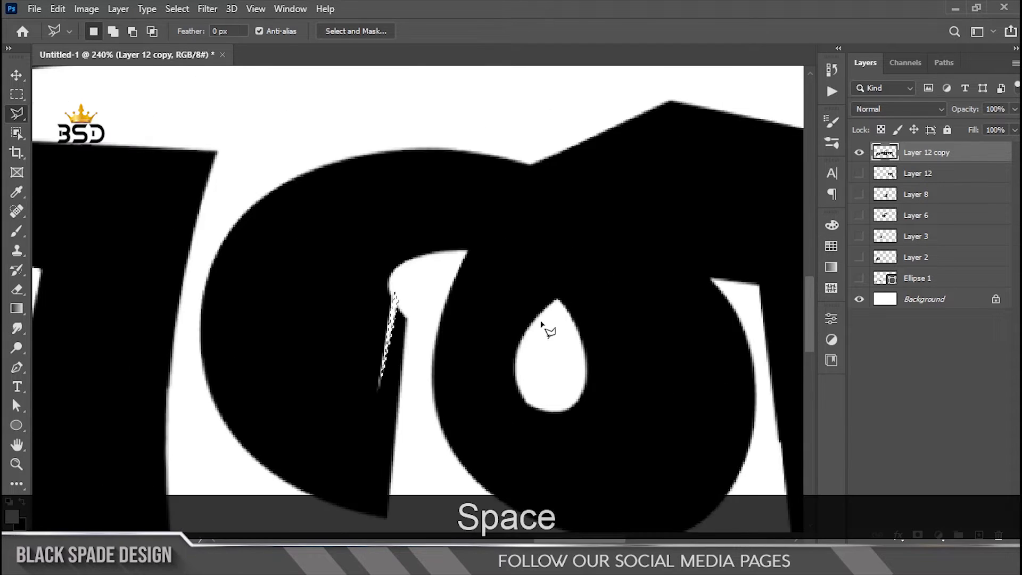
pyautogui.moveTo(749, 324); pyautogui.dragTo(613, 271)
pyautogui.click(559, 247)
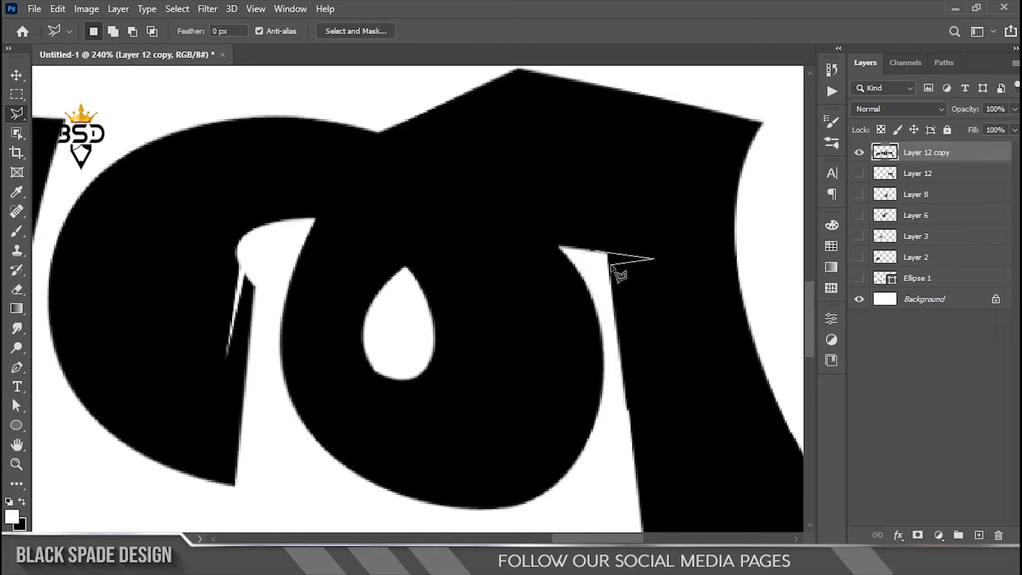
pyautogui.click(591, 250)
pyautogui.press('Delete')
# - Trim the uneven inner edge of the last letter's right stem into a straight line
pyautogui.moveTo(654, 446); pyautogui.dragTo(577, 404)
pyautogui.click(561, 439)
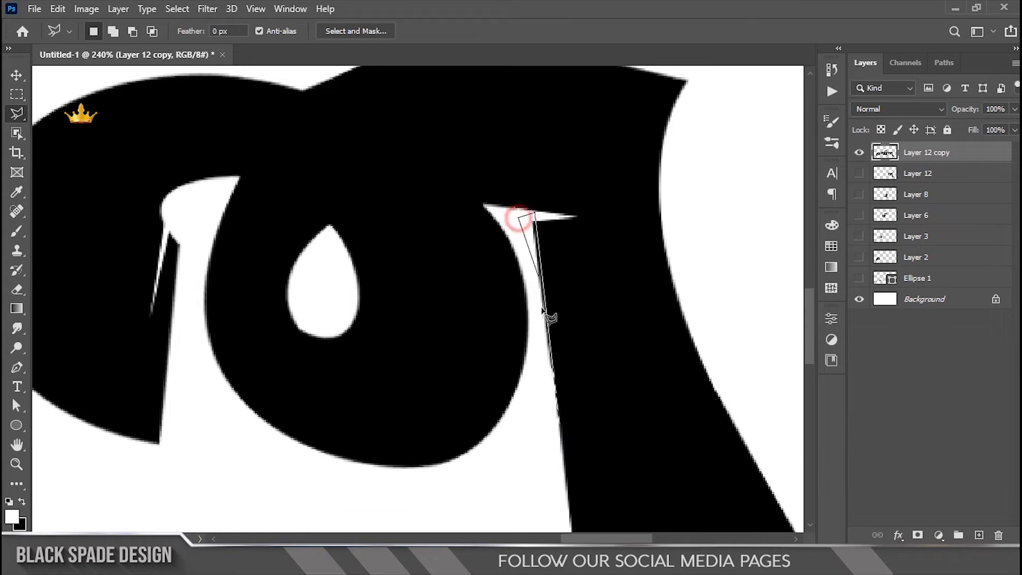
pyautogui.click(552, 368)
pyautogui.press('Delete')
# - Cut a pointed notch into the last letter's right edge just below its upper-right corner
pyautogui.moveTo(613, 292)
pyautogui.mouseDown()
pyautogui.moveTo(530, 349)
pyautogui.moveTo(525, 370)
pyautogui.mouseUp()
pyautogui.click(585, 188)
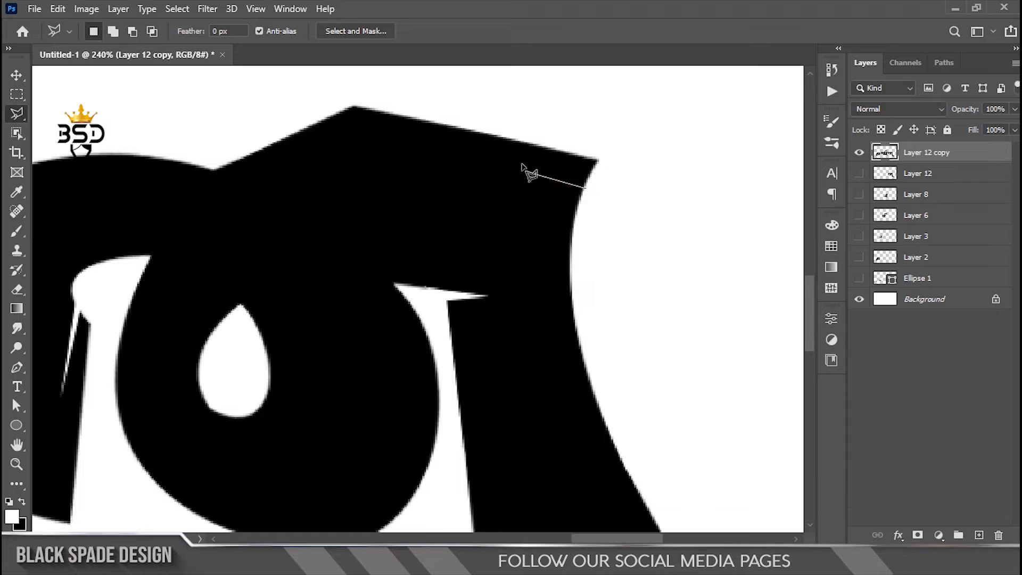
pyautogui.doubleClick(598, 206)
pyautogui.press('Delete')
# - Cut a pointed sliver into the lower end of the last letter's right stem, above its small left-hand spur
pyautogui.moveTo(628, 479); pyautogui.dragTo(593, 192)
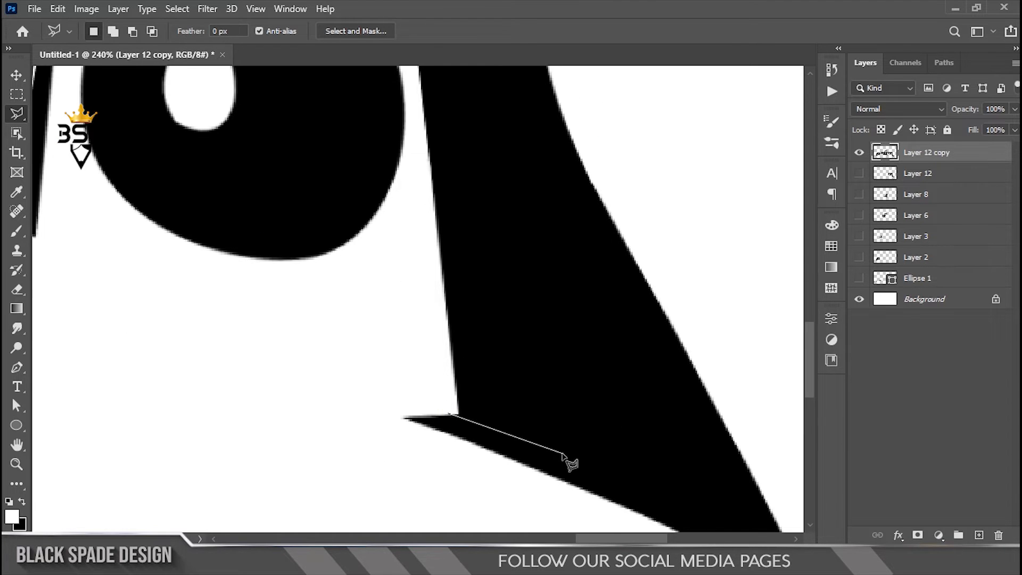
pyautogui.hotkey('ctrl', 'd')
pyautogui.scroll(-8, 462, 266)
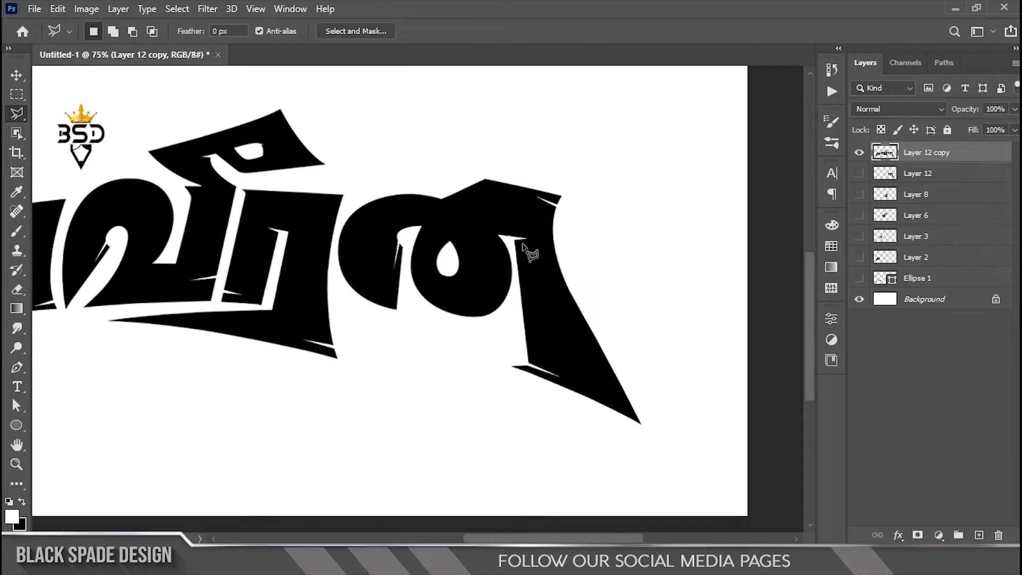
pyautogui.scroll(-2, 382, 306)
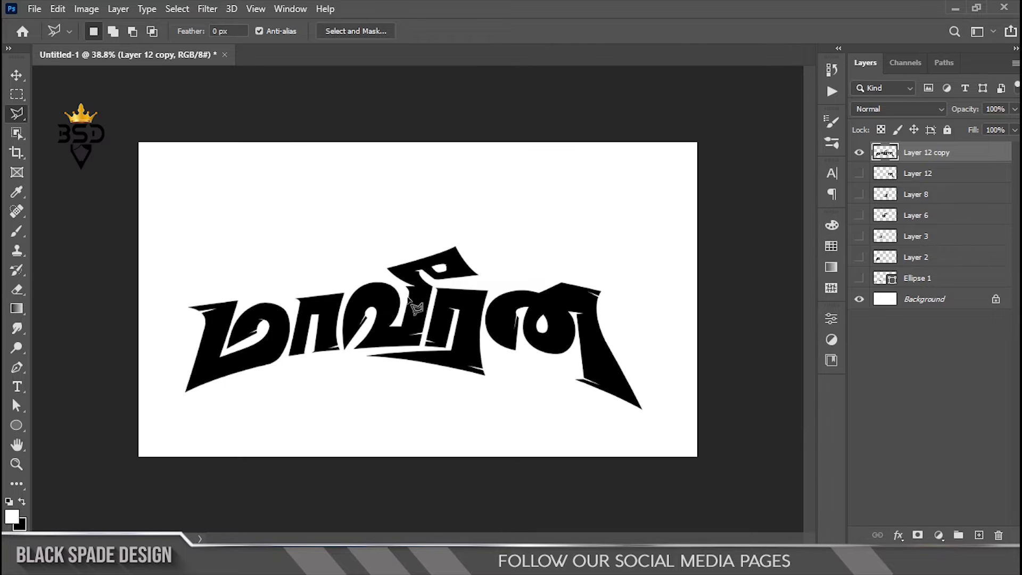
# - Draw a small circle above the last letter and fill it with black
pyautogui.scroll(5, 630, 278)
pyautogui.press('v')
pyautogui.press('u')
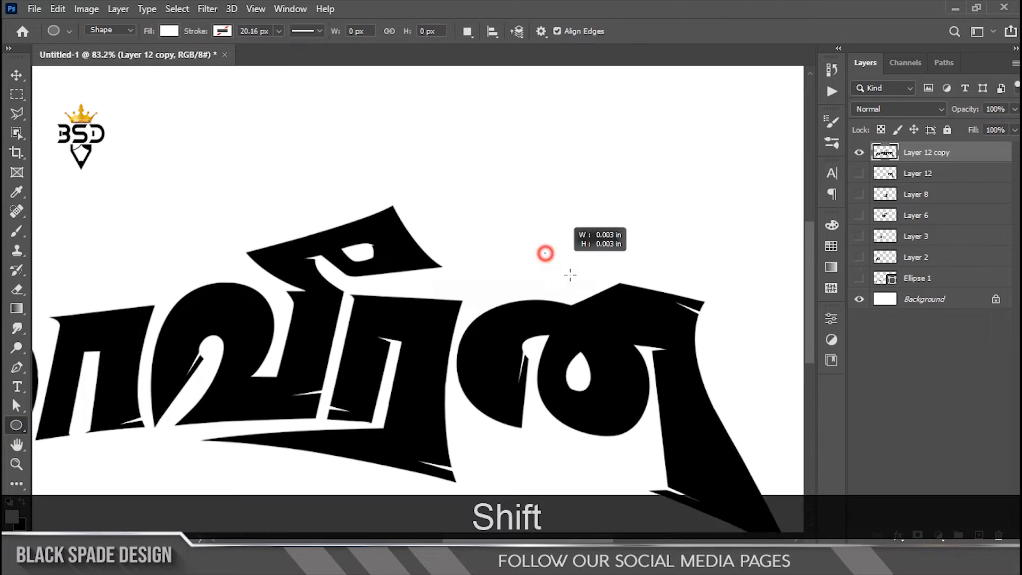
pyautogui.moveTo(545, 253); pyautogui.dragTo(586, 294)
pyautogui.click(662, 424)
pyautogui.click(687, 325)
# - Enlarge the black circle proportionally from its centre to about 0.256 in
pyautogui.press('v')
pyautogui.scroll(1, 588, 273)
pyautogui.hotkey('ctrl', 't')
pyautogui.moveTo(588, 249); pyautogui.dragTo(592, 245)
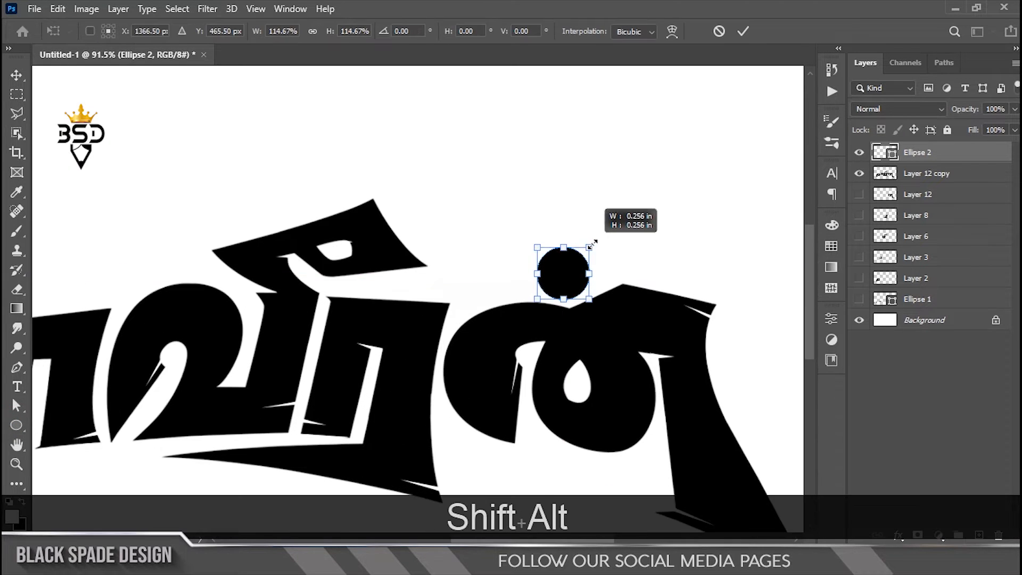
pyautogui.scroll(-3, 595, 252)
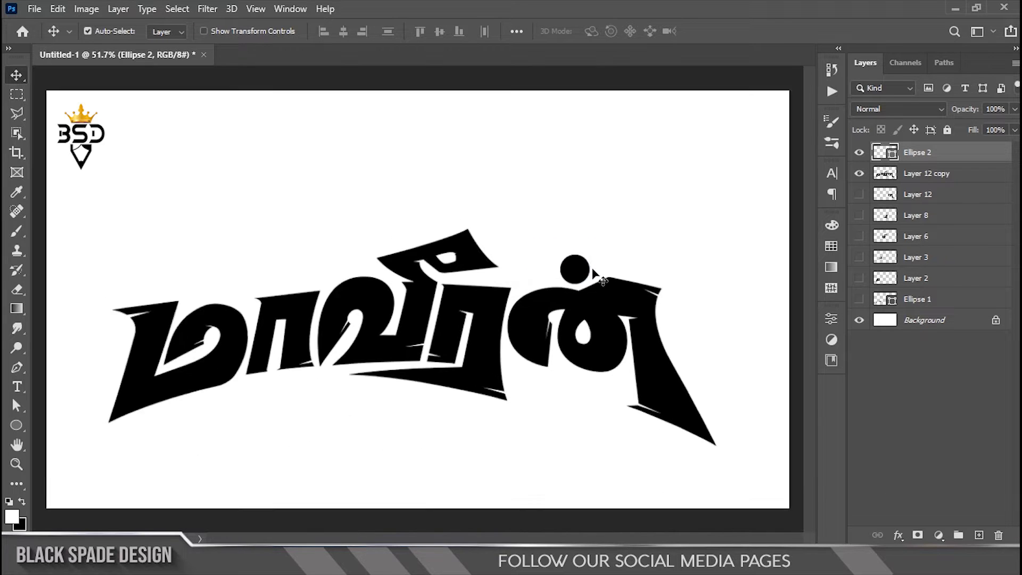
# - Enlarge the circle above the last letter a little more and nudge it slightly left
pyautogui.scroll(2, 599, 266)
pyautogui.hotkey('ctrl', 't')
pyautogui.press('Return')
pyautogui.scroll(-5, 713, 259)
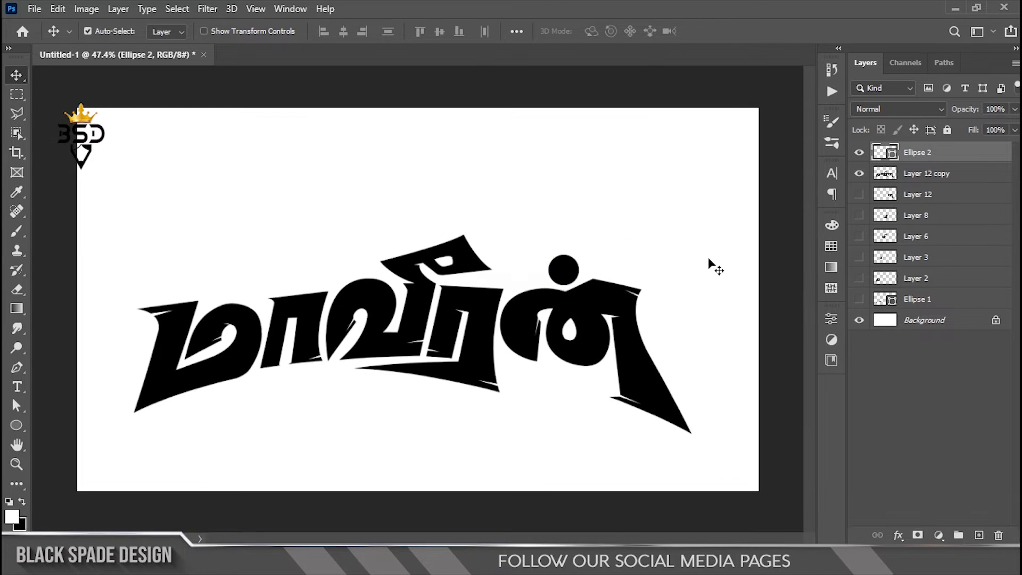
pyautogui.scroll(-3, 577, 283)
pyautogui.press('Left')
pyautogui.press('Left')
pyautogui.press('Left')
# - Combine the circle and the merged lettering into a single layer, toggling its visibility to check the artwork
pyautogui.scroll(7, 462, 308)
pyautogui.keyDown('ctrl'); pyautogui.click(925, 180); pyautogui.keyUp('ctrl')
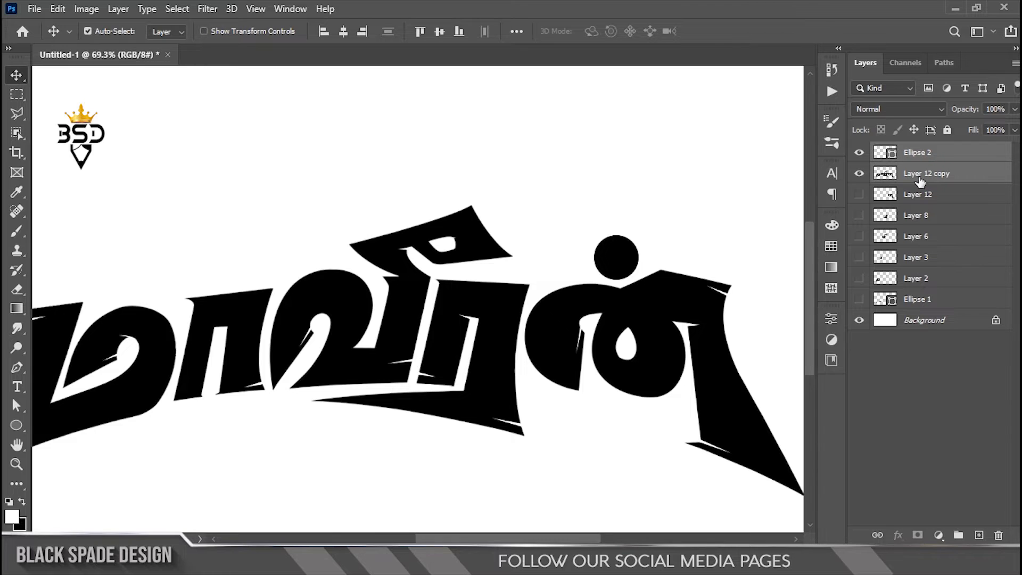
pyautogui.scroll(2, 429, 335)
pyautogui.scroll(-1, 429, 335)
pyautogui.rightClick(979, 173)
pyautogui.click(859, 207)
pyautogui.scroll(-4, 367, 314)
pyautogui.scroll(1, 368, 314)
pyautogui.click(859, 153)
pyautogui.click(859, 153)
# - Apply a Color Overlay in orange-yellow #ffba00 to the combined lettering layer
pyautogui.click(898, 535)
pyautogui.click(938, 477)
pyautogui.click(794, 193)
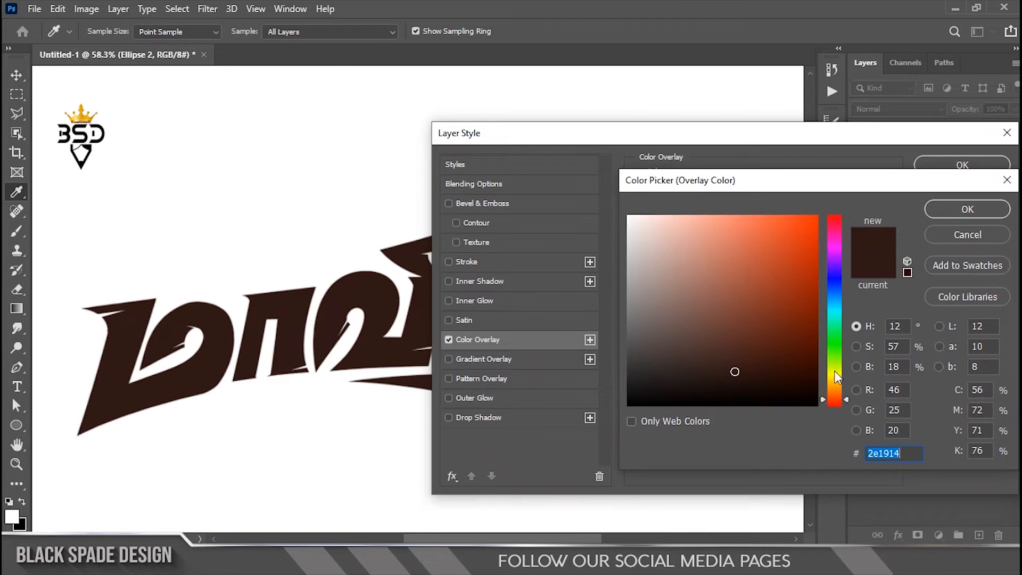
pyautogui.click(835, 377)
pyautogui.moveTo(799, 290); pyautogui.dragTo(819, 214)
pyautogui.moveTo(835, 380); pyautogui.dragTo(835, 383)
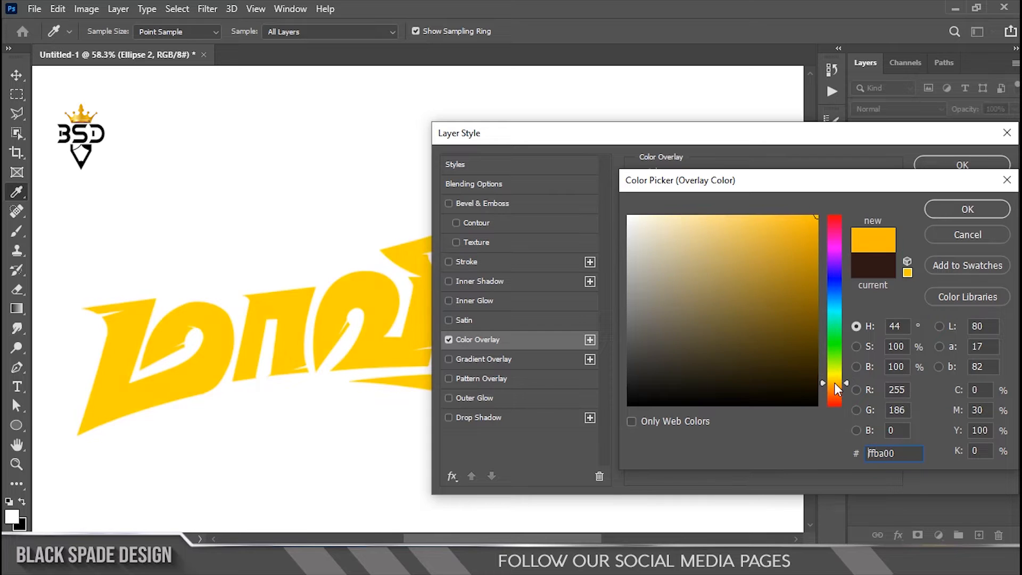
pyautogui.click(966, 208)
pyautogui.click(963, 166)
# - Open the grunge texture PA.png and return to the Untitled-1 lettering document
pyautogui.scroll(-3, 446, 315)
pyautogui.scroll(3, 445, 314)
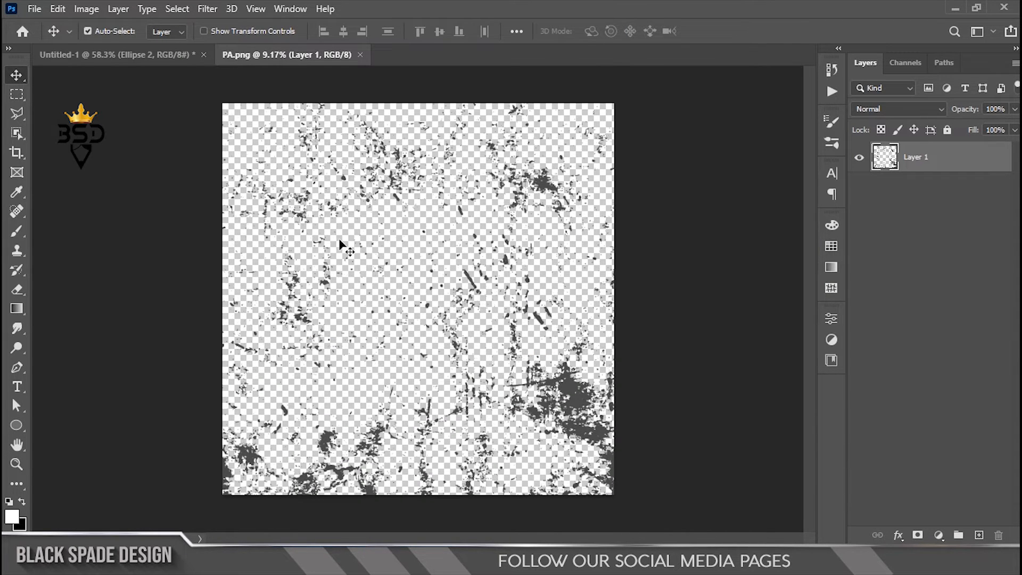
pyautogui.scroll(-1, 339, 242)
pyautogui.click(115, 54)
# - Add a new layer above the lettering and outline a polygonal selection below the first letter's inner corner
pyautogui.scroll(-2, 337, 304)
pyautogui.scroll(3, 334, 305)
pyautogui.moveTo(279, 336); pyautogui.dragTo(422, 240)
pyautogui.scroll(10, 235, 299)
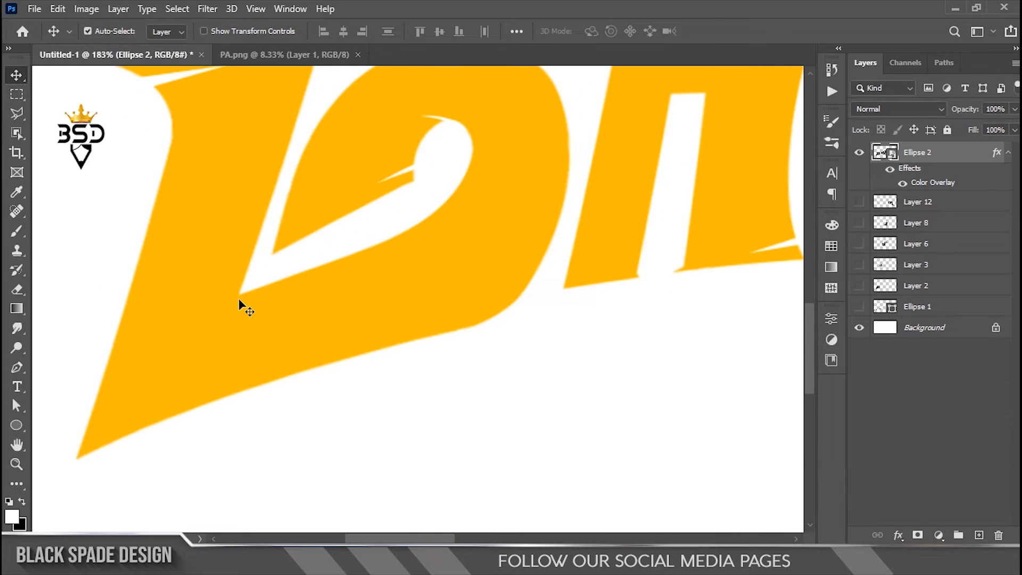
pyautogui.scroll(-3, 239, 298)
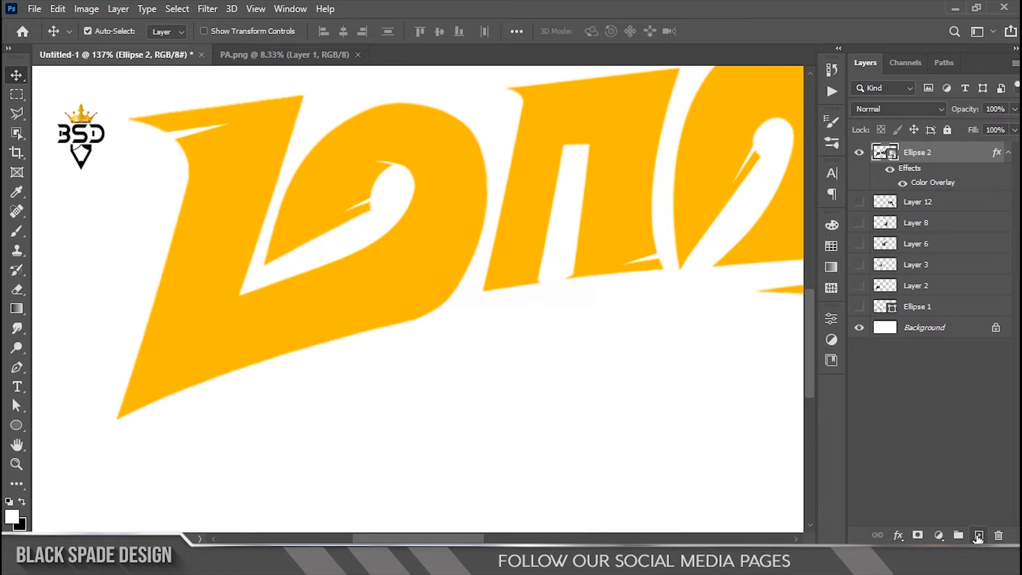
pyautogui.click(17, 113)
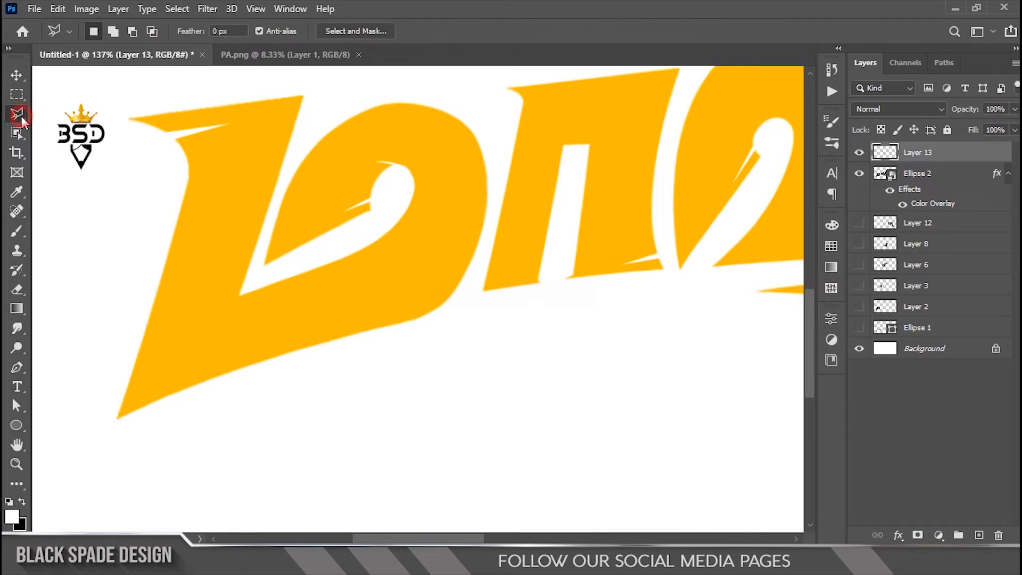
pyautogui.scroll(3, 244, 288)
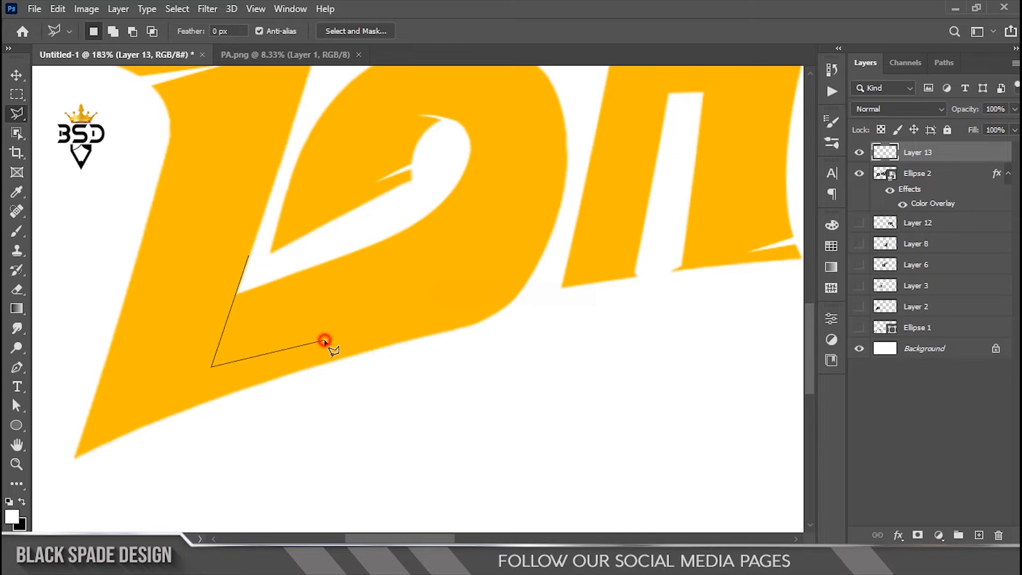
# - Choose the c1 powder brush at 243 px, undo a stray dab, and switch the painting colour to black
pyautogui.press('b')
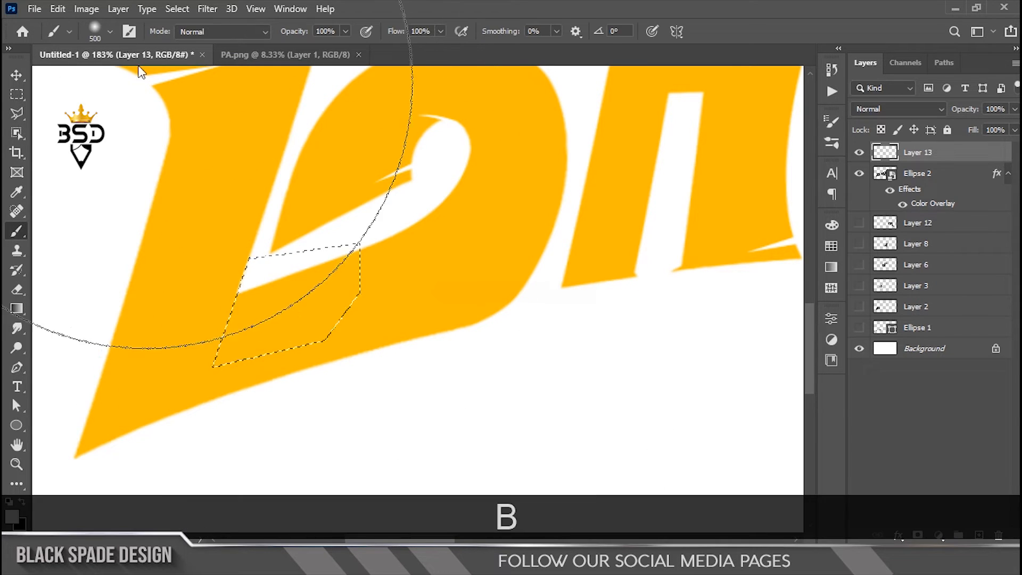
pyautogui.click(111, 31)
pyautogui.scroll(-1, 171, 321)
pyautogui.moveTo(360, 245); pyautogui.dragTo(359, 431)
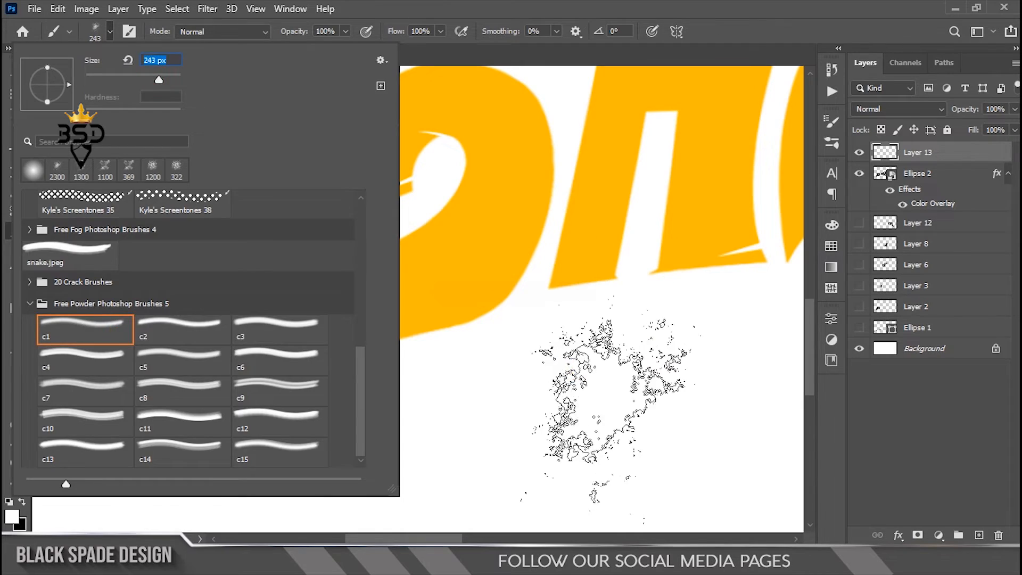
pyautogui.click(613, 409)
pyautogui.scroll(1, 296, 384)
pyautogui.hotkey('ctrl', 'z')
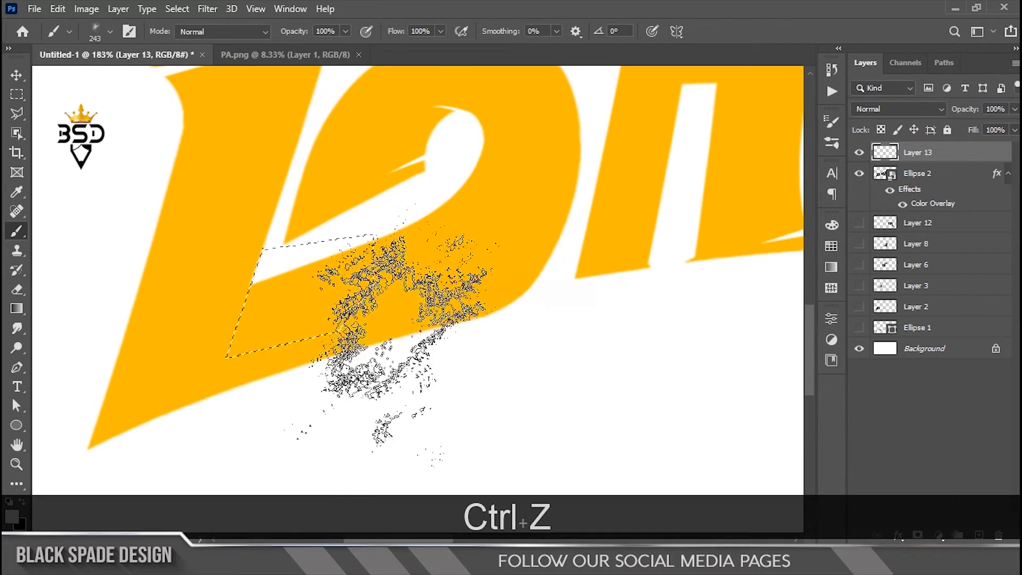
pyautogui.press('x')
pyautogui.scroll(2, 309, 320)
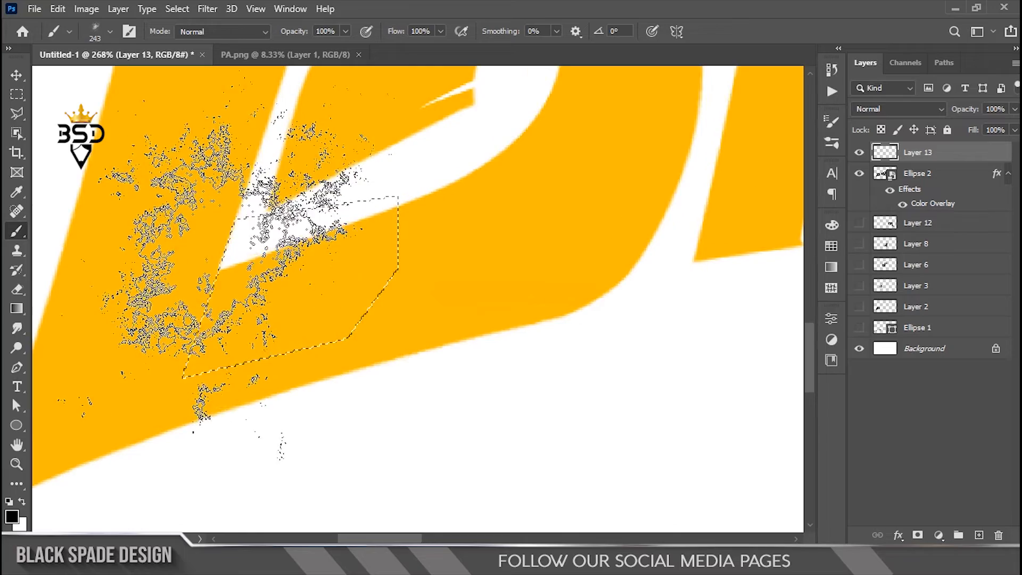
# - Try black c1 powder shading inside the selection at the first letter's inner corner
pyautogui.click(220, 283)
pyautogui.scroll(-2, 458, 404)
pyautogui.hotkey('ctrl', 'z')
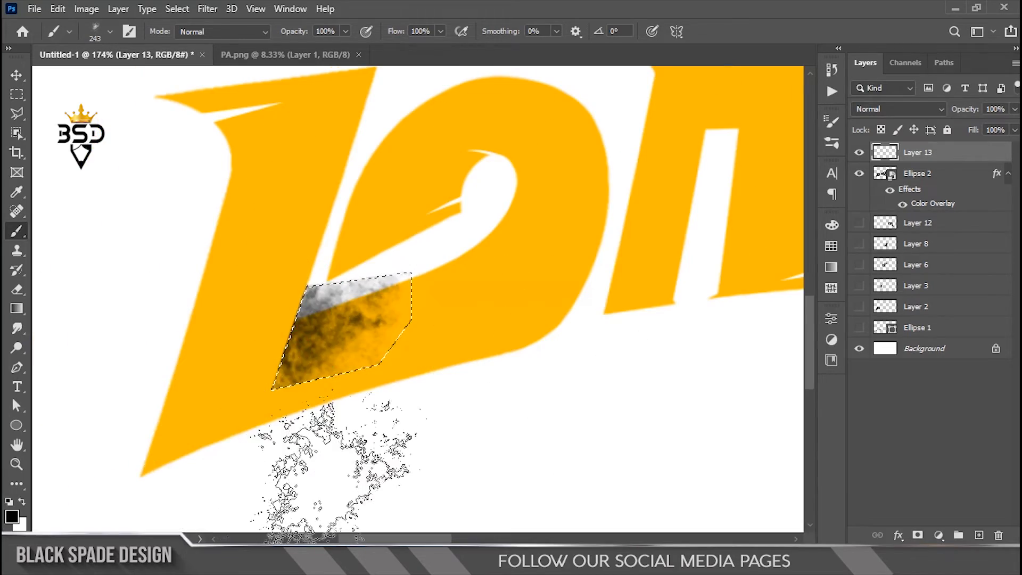
pyautogui.scroll(1, 258, 477)
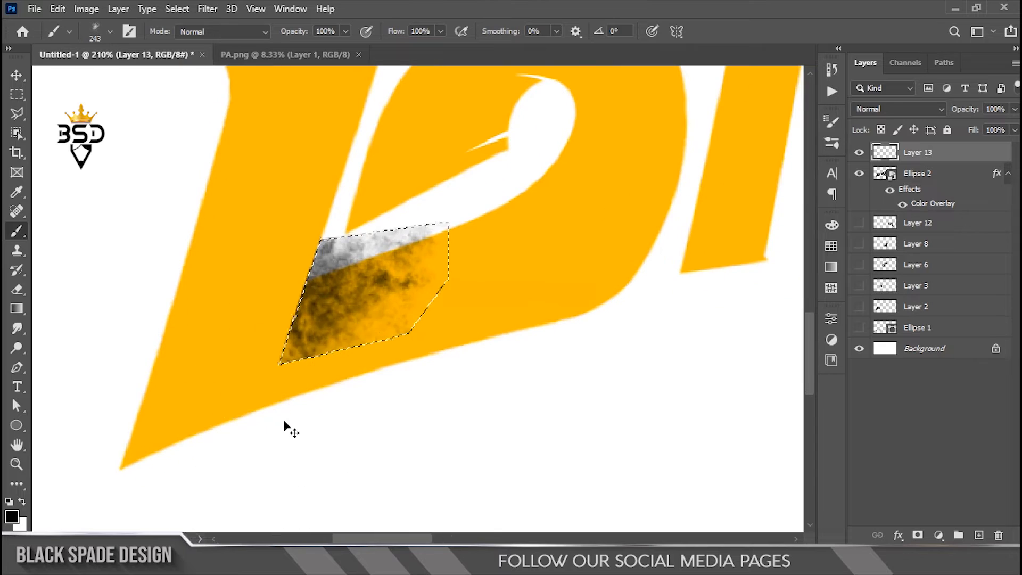
pyautogui.hotkey('ctrl', 'z')
# - Switch to the c2 powder brush at 354 px, shade the selected area below the first letter's inner corner, and deselect
pyautogui.click(110, 32)
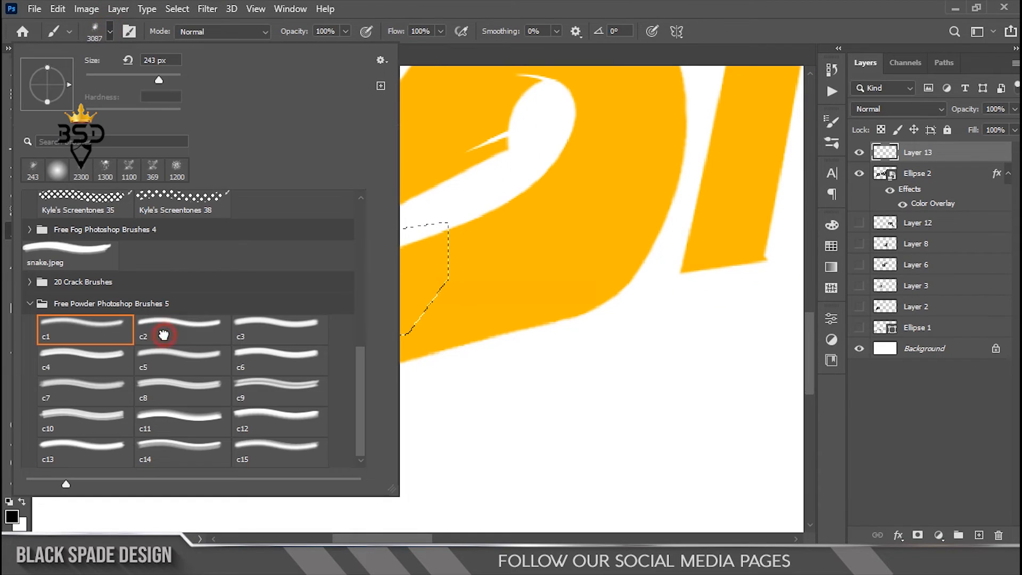
pyautogui.click(428, 282)
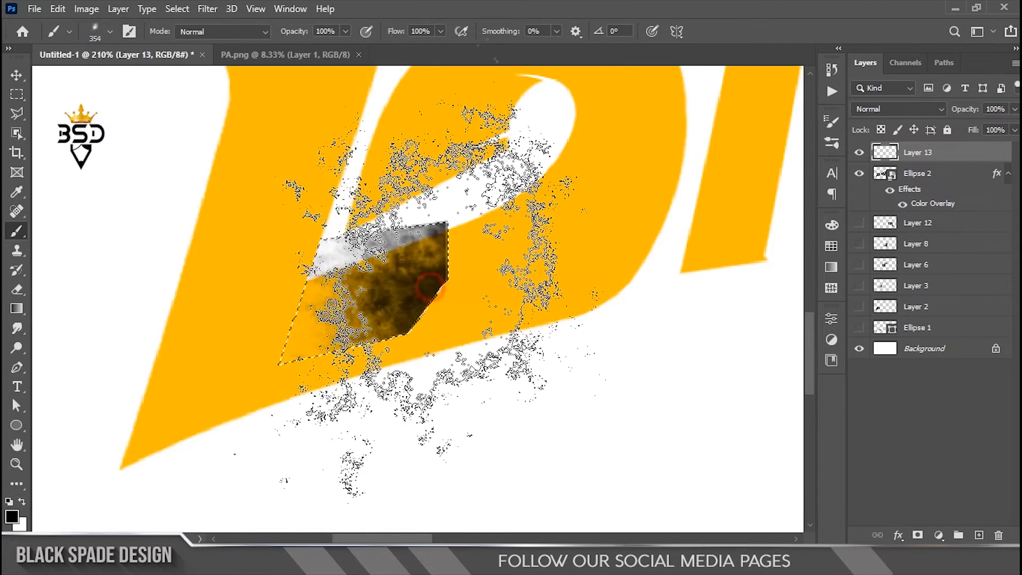
pyautogui.hotkey('ctrl', 'z')
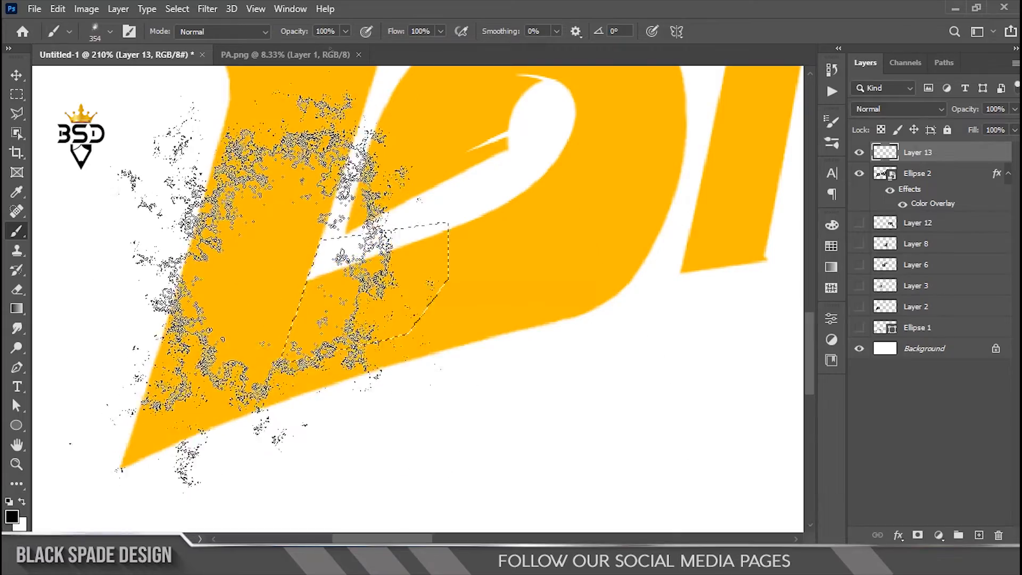
pyautogui.click(277, 255)
pyautogui.hotkey('ctrl', 'z')
pyautogui.click(299, 314)
pyautogui.hotkey('ctrl', 'd')
pyautogui.scroll(3, 468, 277)
pyautogui.scroll(1, 381, 343)
pyautogui.press('space')
pyautogui.moveTo(380, 342); pyautogui.dragTo(358, 327)
pyautogui.scroll(-2, 379, 335)
pyautogui.press('space')
pyautogui.scroll(-4, 382, 312)
pyautogui.press('space')
pyautogui.scroll(4, 399, 291)
pyautogui.keyDown('ctrl'); pyautogui.click(885, 174); pyautogui.keyUp('ctrl')
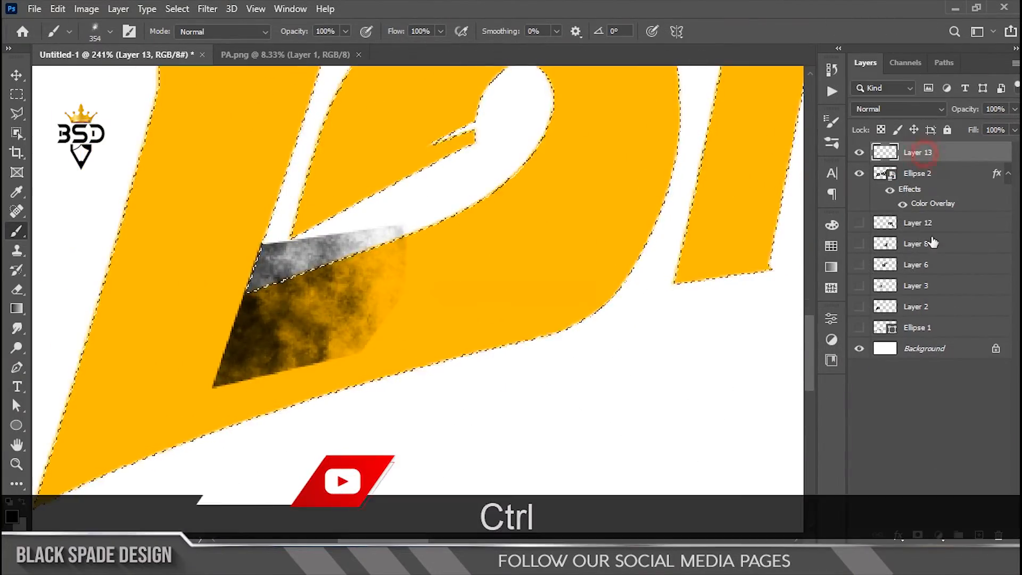
pyautogui.hotkey('ctrl', 'd')
# - Shrink the powder brush and dab black shading at the foot of the arch-shaped second letter's inner gap
pyautogui.scroll(-4, 452, 255)
pyautogui.press('space')
pyautogui.moveTo(449, 252); pyautogui.dragTo(344, 324)
pyautogui.scroll(3, 623, 200)
pyautogui.press('space')
pyautogui.moveTo(623, 200)
pyautogui.mouseDown()
pyautogui.moveTo(498, 221)
pyautogui.moveTo(548, 239)
pyautogui.mouseUp()
pyautogui.press('[')
pyautogui.press('[')
pyautogui.press('[')
pyautogui.press('[')
pyautogui.press('[')
pyautogui.scroll(4, 495, 395)
pyautogui.press('[')
pyautogui.click(482, 413)
# - Outline the upper part of the arch-shaped letter's right stem with the Pen tool and convert the path to a selection
pyautogui.scroll(-4, 481, 413)
pyautogui.press('space')
pyautogui.moveTo(582, 312)
pyautogui.mouseDown()
pyautogui.moveTo(495, 397)
pyautogui.moveTo(458, 377)
pyautogui.mouseUp()
pyautogui.scroll(1, 472, 314)
pyautogui.press('p')
pyautogui.scroll(1, 397, 287)
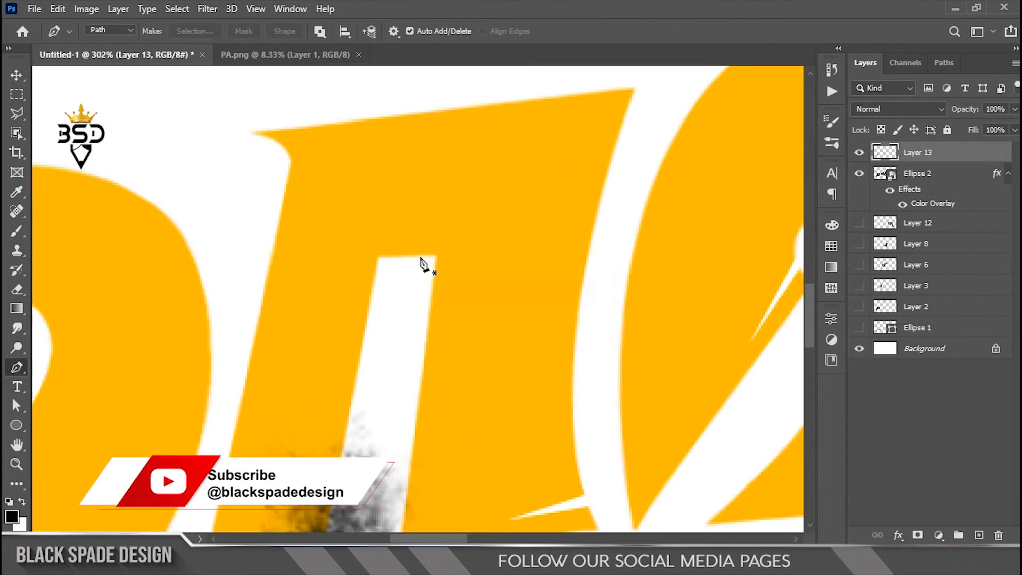
pyautogui.keyDown('alt'); pyautogui.click(600, 256); pyautogui.keyUp('alt')
pyautogui.moveTo(582, 354); pyautogui.dragTo(583, 374)
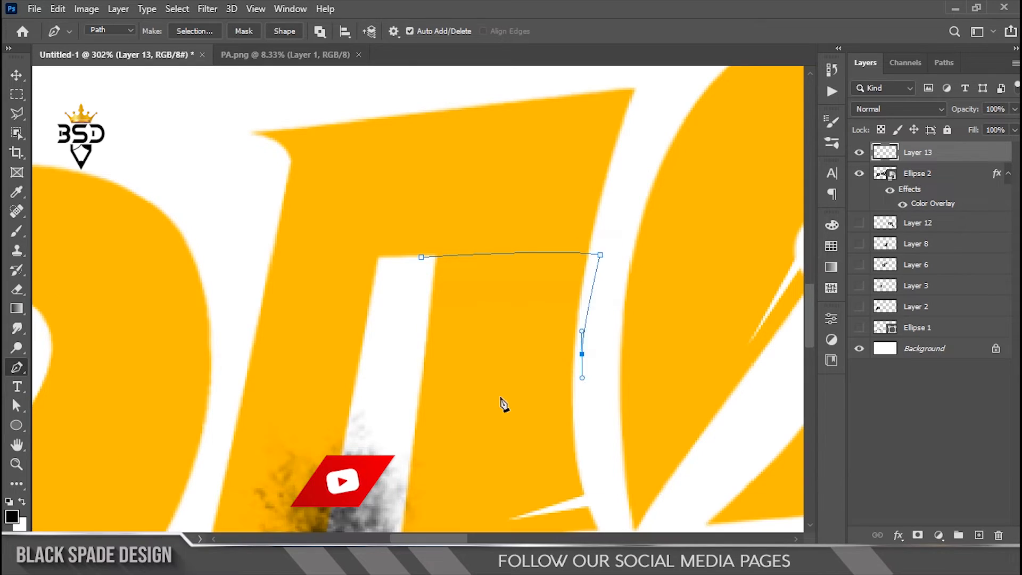
pyautogui.click(488, 319)
pyautogui.press('Return')
# - Set the powder brush to 200 px, shade the top of the arch-shaped letter's right stem, and deselect
pyautogui.press('b')
pyautogui.press(']')
pyautogui.press(']')
pyautogui.press(']')
pyautogui.press(']')
pyautogui.press(']')
pyautogui.press('[')
pyautogui.moveTo(462, 241); pyautogui.dragTo(395, 244)
pyautogui.scroll(-2, 324, 286)
pyautogui.press('space')
pyautogui.moveTo(566, 354); pyautogui.dragTo(287, 347)
pyautogui.hotkey('ctrl', 'd')
# - Draw a curved Pen path under the third letter's bowl, across its notch, and convert it to a selection
pyautogui.press('p')
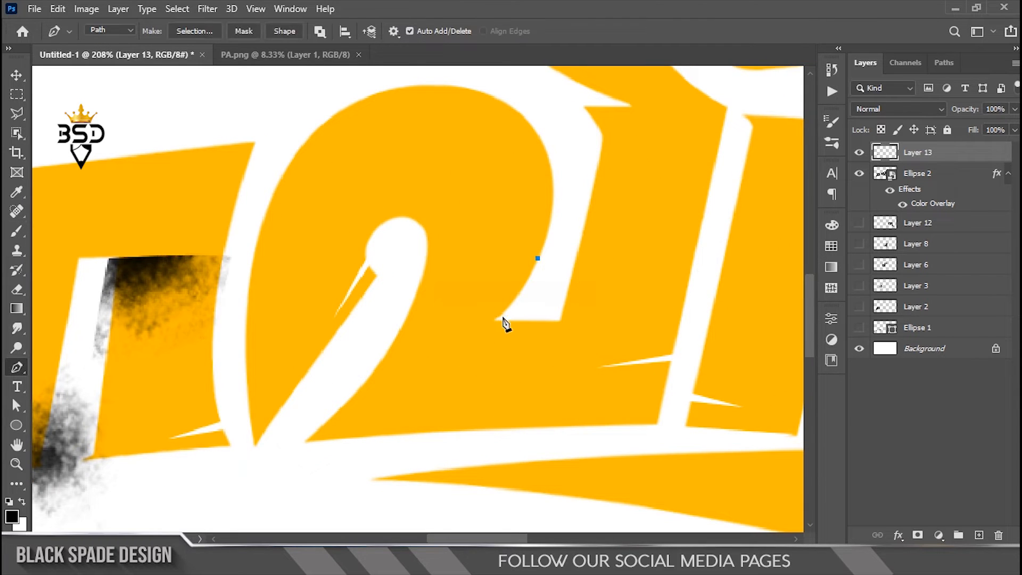
pyautogui.keyDown('alt'); pyautogui.click(428, 354); pyautogui.keyUp('alt')
pyautogui.moveTo(566, 306); pyautogui.dragTo(591, 266)
pyautogui.rightClick(540, 294)
pyautogui.click(576, 276)
pyautogui.press('Return')
# - Shade the selected notch beneath the third letter's bowl with the powder brush and deselect
pyautogui.press('b')
pyautogui.click(490, 293)
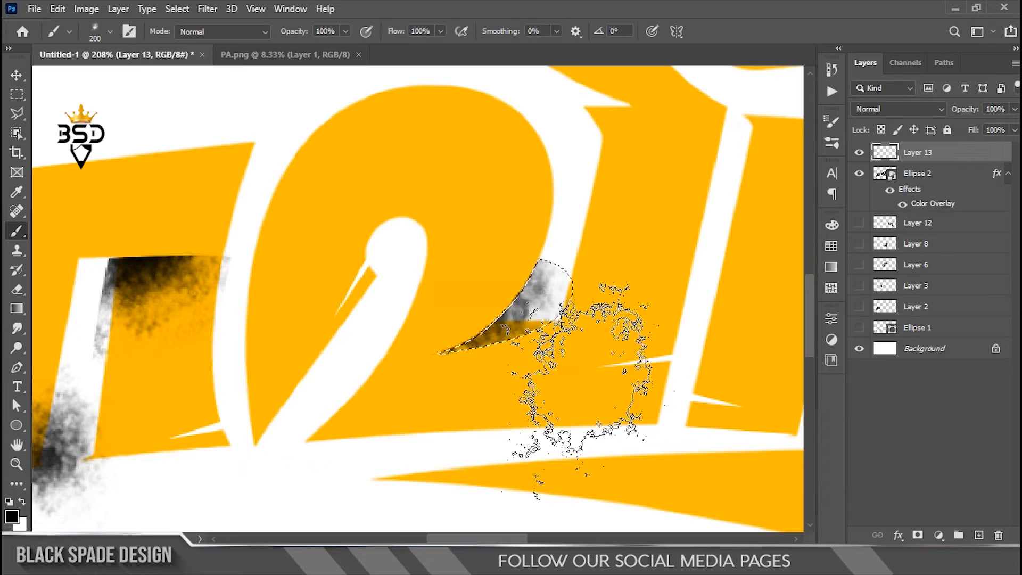
pyautogui.hotkey('ctrl', 'd')
pyautogui.scroll(-3, 566, 365)
pyautogui.scroll(3, 565, 339)
pyautogui.click(504, 314)
pyautogui.hotkey('ctrl', 'd')
# - Outline the upper right stem beside the fourth letter's inner gap with the Pen tool and convert the path to a selection
pyautogui.scroll(2, 639, 272)
pyautogui.moveTo(615, 277); pyautogui.dragTo(384, 278)
pyautogui.scroll(3, 612, 355)
pyautogui.moveTo(612, 355); pyautogui.dragTo(460, 345)
pyautogui.scroll(-2, 460, 344)
pyautogui.press('p')
pyautogui.scroll(1, 468, 256)
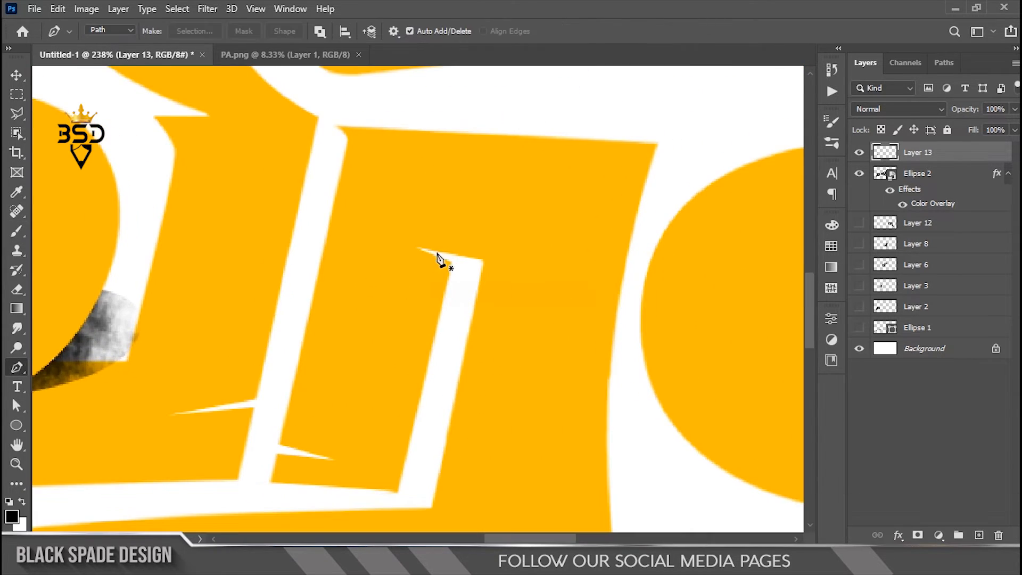
pyautogui.click(467, 292)
pyautogui.click(438, 251)
pyautogui.rightClick(504, 328)
pyautogui.click(541, 275)
pyautogui.press('Return')
# - Rotate the 200 px powder brush to 63°, shade the selected top of the fourth letter's right stem, and deselect
pyautogui.press('b')
pyautogui.click(69, 32)
pyautogui.click(109, 32)
pyautogui.click(61, 62)
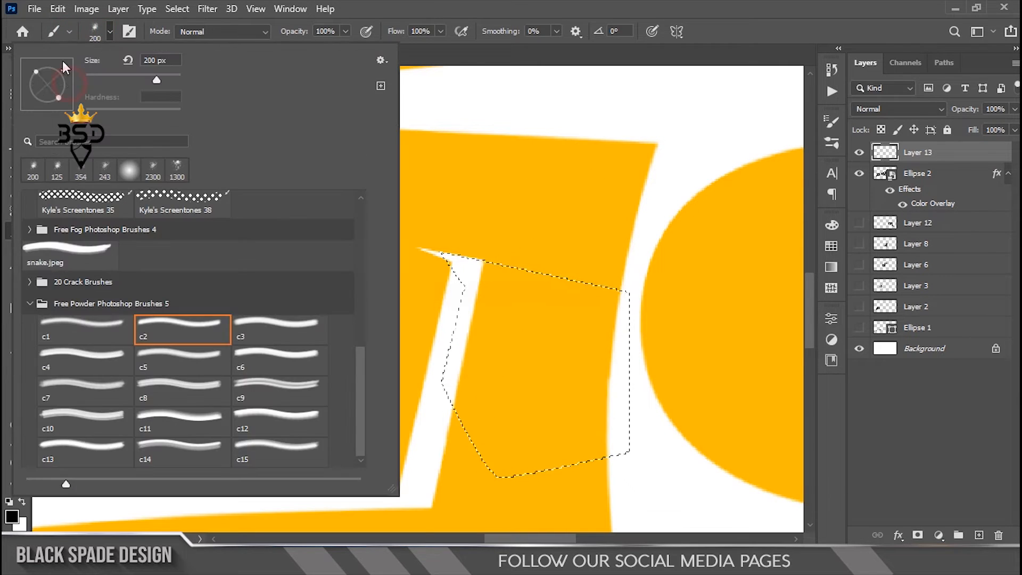
pyautogui.click(551, 236)
pyautogui.click(486, 274)
pyautogui.click(514, 272)
pyautogui.hotkey('ctrl', 'd')
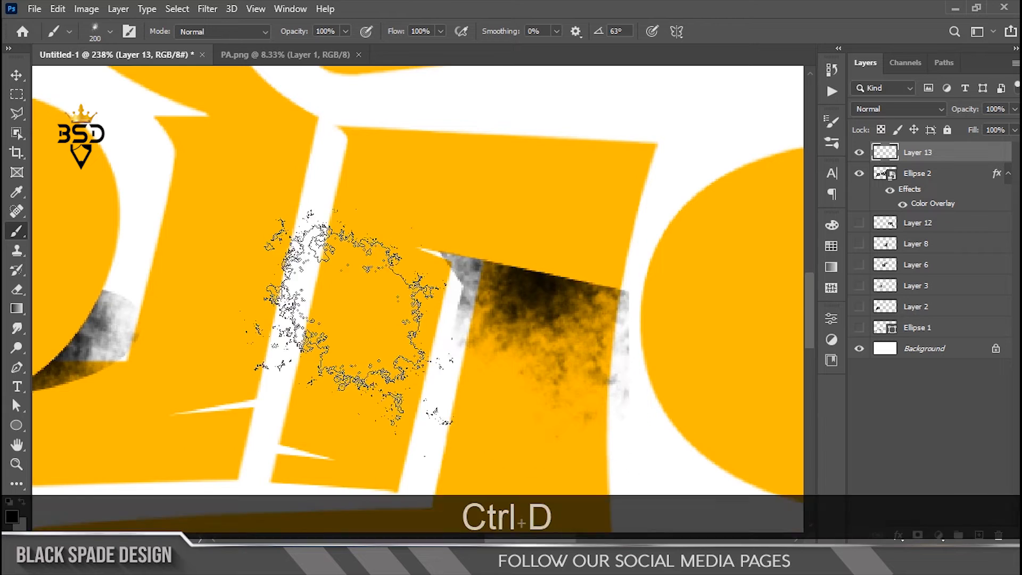
# - Draw a curved Pen path over the inner loop of the final swirl letter and convert it to a selection
pyautogui.scroll(-3, 353, 314)
pyautogui.moveTo(548, 294); pyautogui.dragTo(228, 217)
pyautogui.scroll(3, 426, 311)
pyautogui.moveTo(496, 282); pyautogui.dragTo(394, 392)
pyautogui.press('p')
pyautogui.scroll(1, 405, 367)
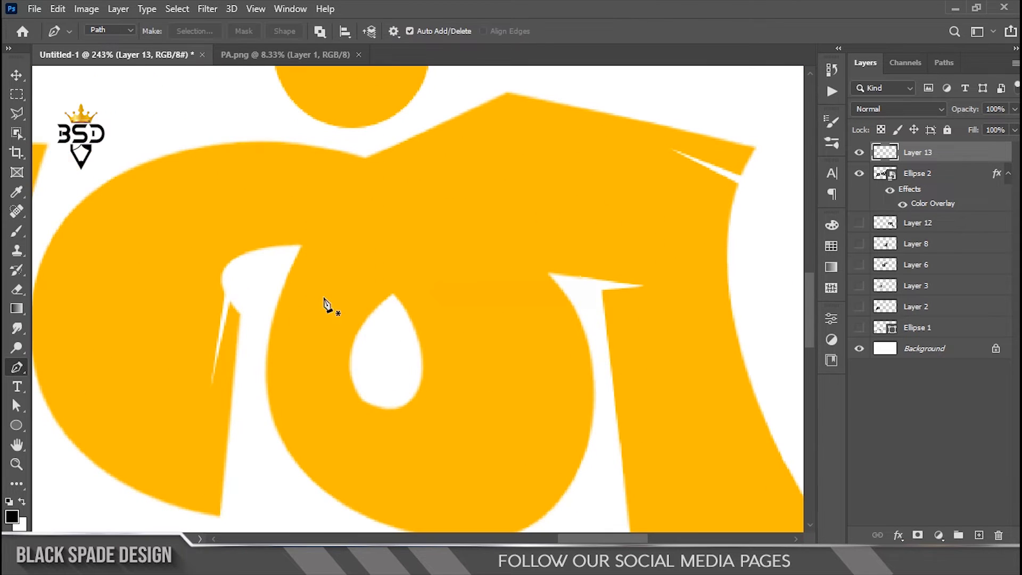
pyautogui.click(297, 245)
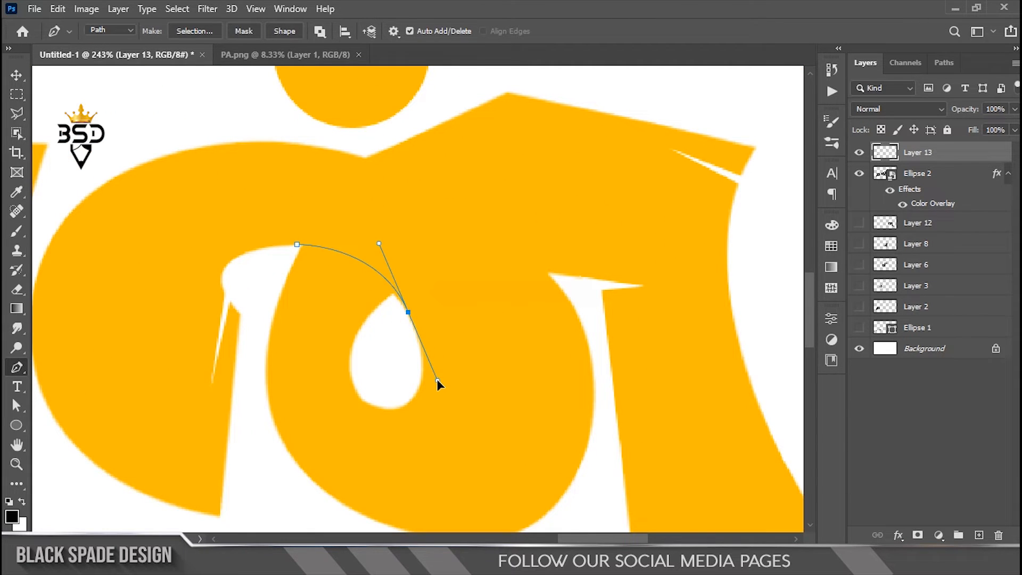
pyautogui.hotkey('ctrl', 'Return')
# - Shade the upper inner loop of the swirl letter with an adjusted powder brush and deselect
pyautogui.press('b')
pyautogui.moveTo(331, 286)
pyautogui.mouseDown()
pyautogui.moveTo(319, 217)
pyautogui.moveTo(346, 330)
pyautogui.mouseUp()
pyautogui.hotkey('ctrl', 'd')
pyautogui.scroll(-3, 469, 389)
pyautogui.hotkey('ctrl', 'z')
pyautogui.press(']')
pyautogui.press(']')
pyautogui.hotkey('ctrl', 'd')
# - Draw a Pen path extending the swirl's outer curve across the adjoining stroke and convert it to a selection
pyautogui.scroll(2, 394, 266)
pyautogui.press('p')
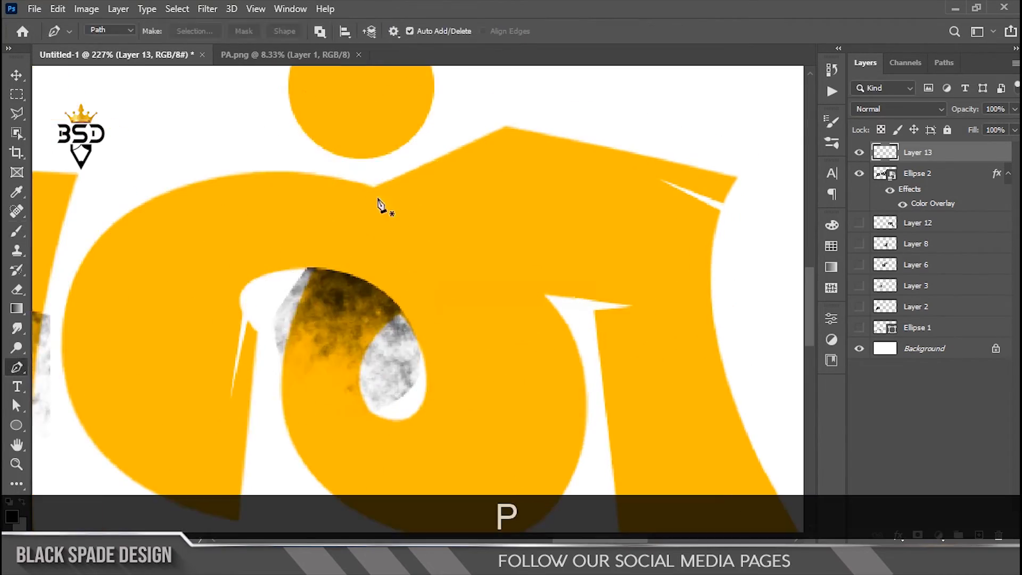
pyautogui.moveTo(613, 375); pyautogui.dragTo(642, 401)
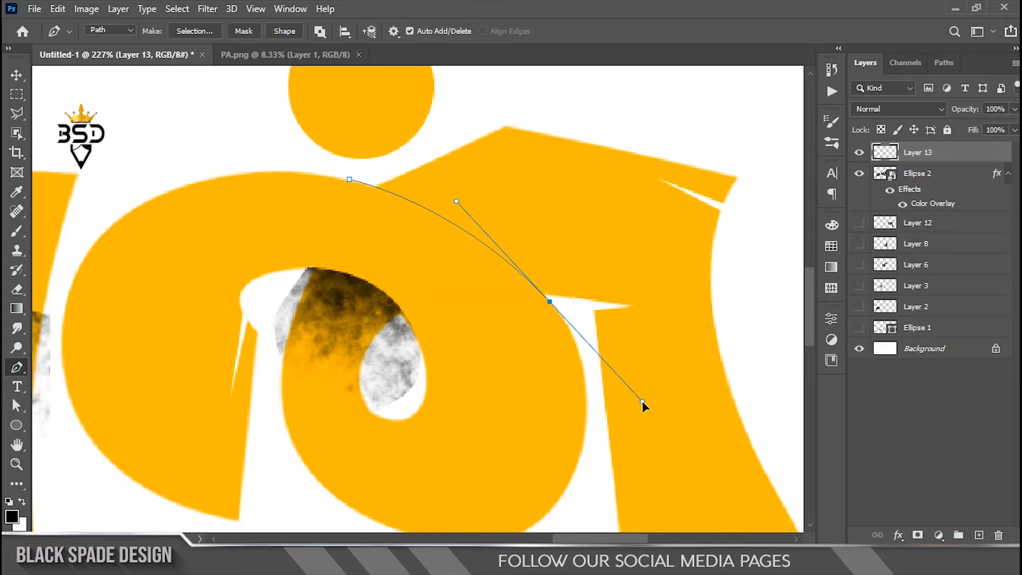
pyautogui.rightClick(457, 193)
pyautogui.click(502, 261)
pyautogui.press('Return')
# - Shade the stroke beside the swirl's outer curve with the 200 px powder brush and deselect
pyautogui.press('b')
pyautogui.press('[')
pyautogui.press('[')
pyautogui.moveTo(448, 253)
pyautogui.mouseDown()
pyautogui.moveTo(481, 285)
pyautogui.moveTo(511, 362)
pyautogui.mouseUp()
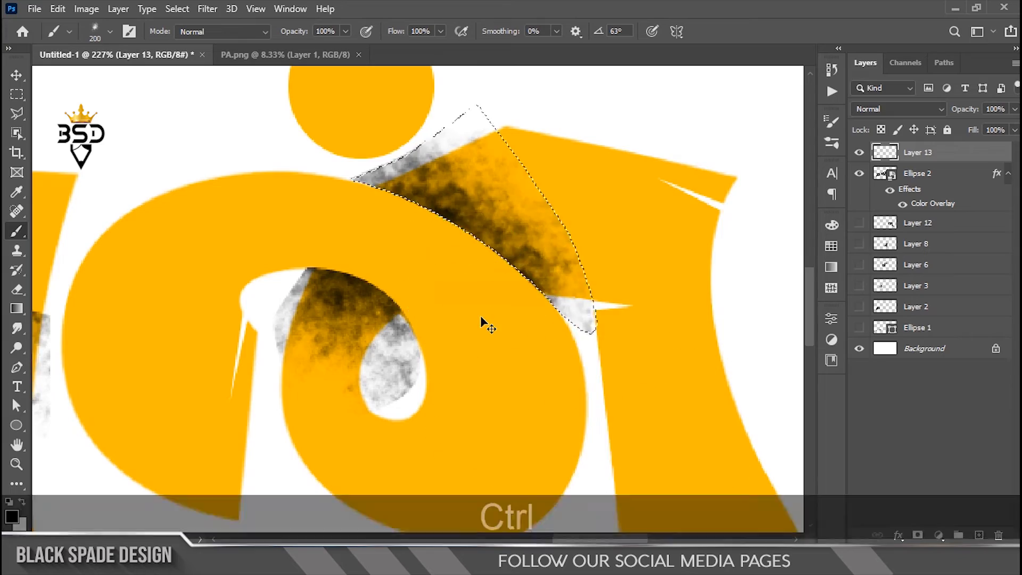
pyautogui.hotkey('ctrl', 'd')
# - Load the lettering's outline as a selection and reduce the powder brush to 70 px
pyautogui.scroll(-5, 607, 360)
pyautogui.moveTo(607, 360); pyautogui.dragTo(440, 230)
pyautogui.scroll(4, 436, 318)
pyautogui.scroll(-5, 526, 300)
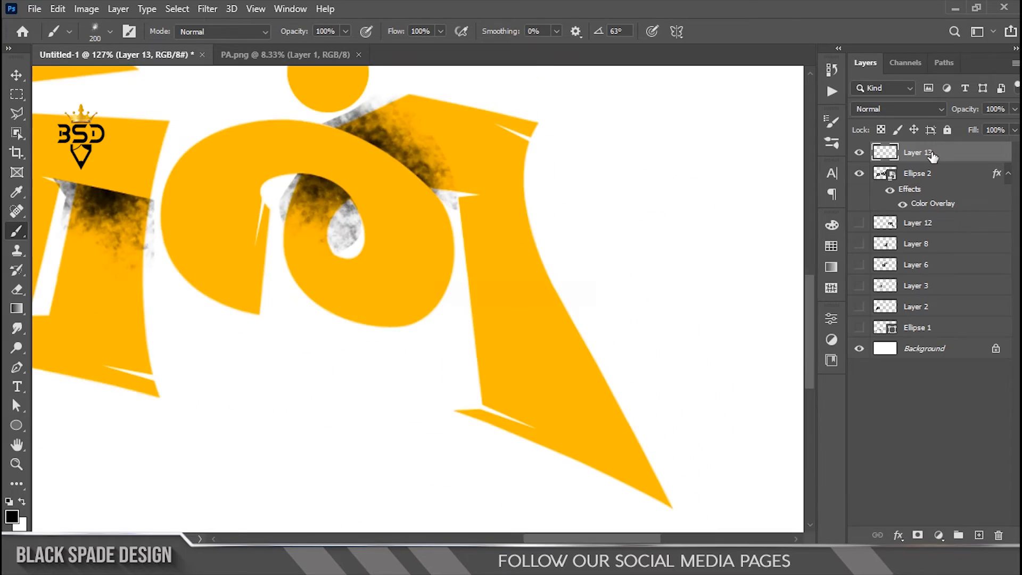
pyautogui.keyDown('ctrl'); pyautogui.click(888, 177); pyautogui.keyUp('ctrl')
pyautogui.scroll(10, 415, 259)
pyautogui.moveTo(367, 114)
pyautogui.mouseDown()
pyautogui.moveTo(415, 258)
pyautogui.moveTo(351, 290)
pyautogui.mouseUp()
pyautogui.press('[')
pyautogui.press('[')
pyautogui.press('[')
pyautogui.press('[')
# - Brush black shading along the edges of the swirl, the last stem and the neighbouring letters inside the lettering selection, and deselect
pyautogui.scroll(-5, 241, 287)
pyautogui.moveTo(392, 379); pyautogui.dragTo(334, 143)
pyautogui.scroll(3, 495, 318)
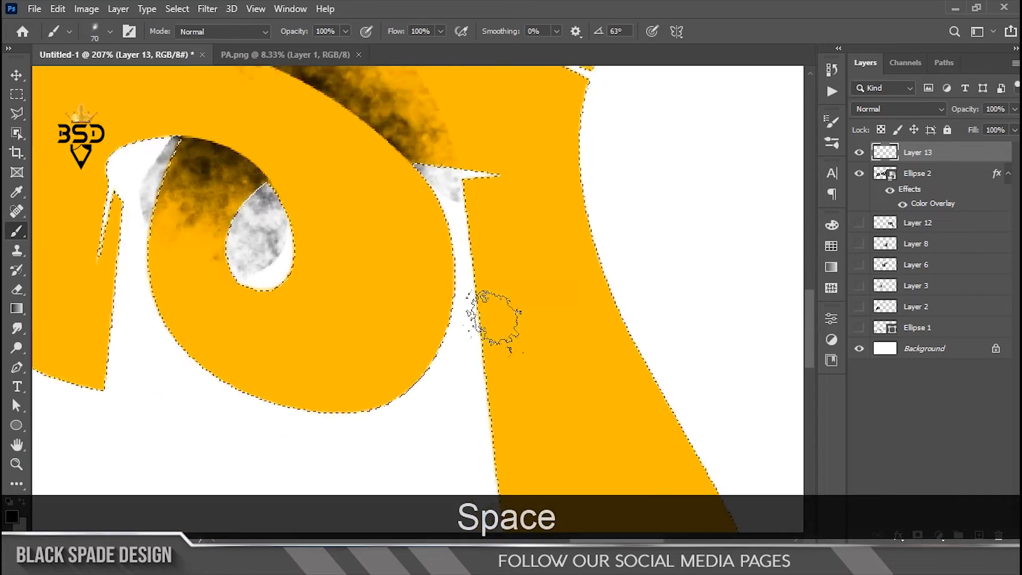
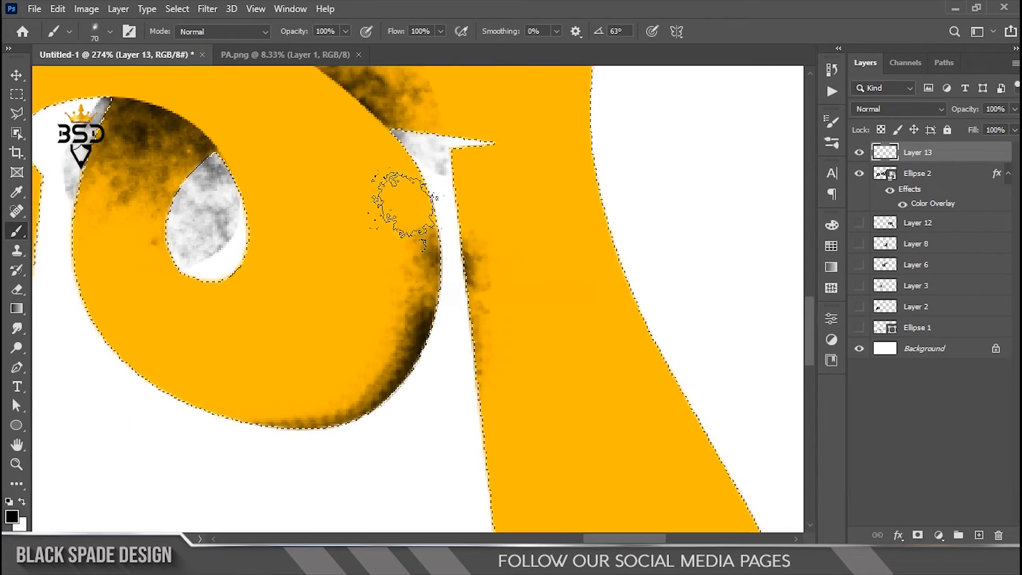
pyautogui.moveTo(145, 379); pyautogui.dragTo(315, 354)
pyautogui.scroll(-3, 319, 398)
pyautogui.moveTo(250, 387); pyautogui.dragTo(526, 415)
pyautogui.moveTo(437, 209); pyautogui.dragTo(767, 319)
pyautogui.moveTo(379, 503); pyautogui.dragTo(413, 359)
pyautogui.moveTo(320, 383); pyautogui.dragTo(516, 420)
pyautogui.scroll(1, 515, 420)
pyautogui.scroll(-2, 426, 362)
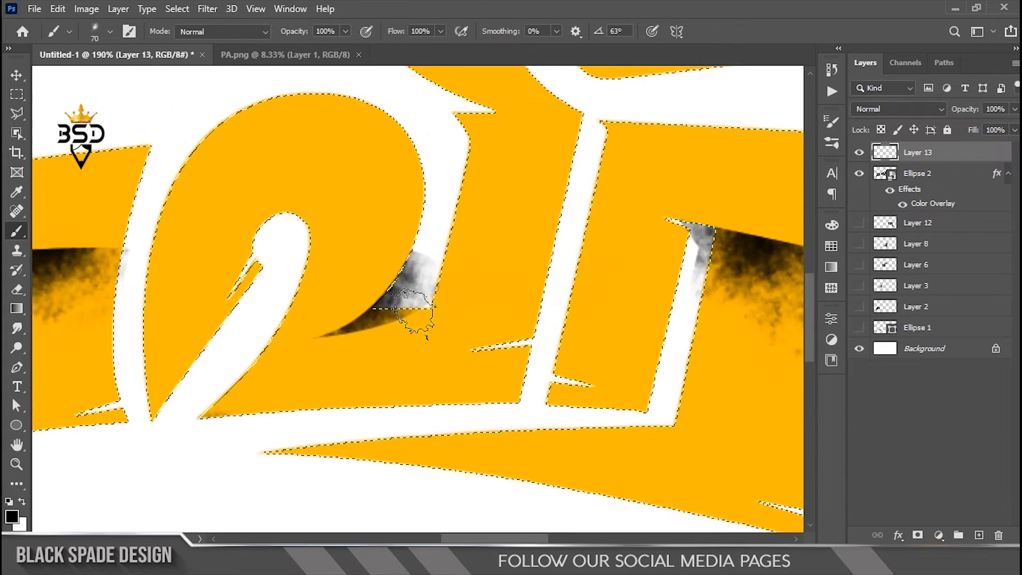
pyautogui.hotkey('ctrl', 'd')
# - Outline the slanted stroke above the third letter's stem with the Pen tool and convert the path to a selection for brushing
pyautogui.scroll(3, 384, 304)
pyautogui.press('p')
pyautogui.scroll(2, 392, 325)
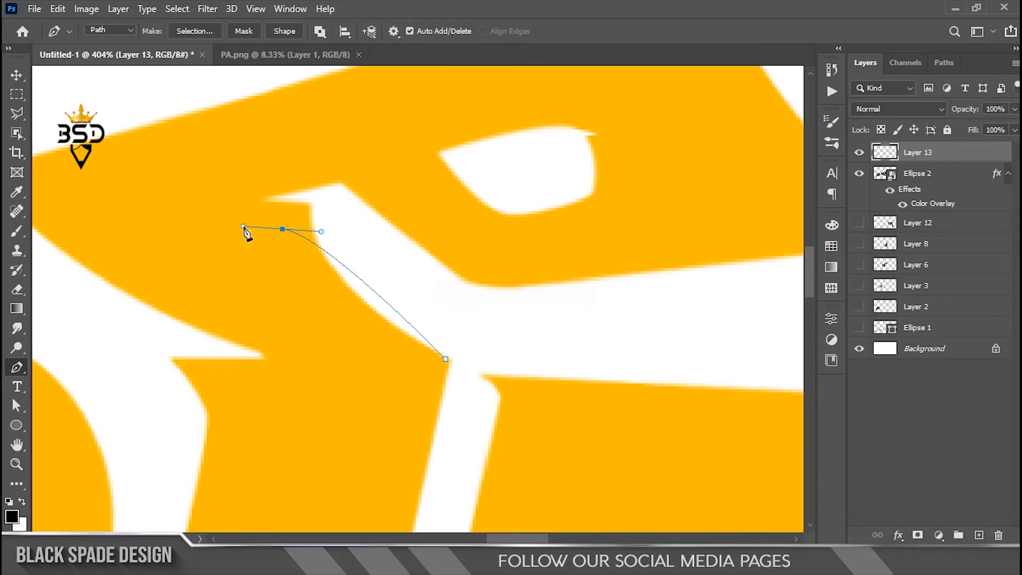
pyautogui.click(445, 359)
pyautogui.rightClick(341, 324)
pyautogui.click(389, 274)
pyautogui.press('Return')
pyautogui.press('b')
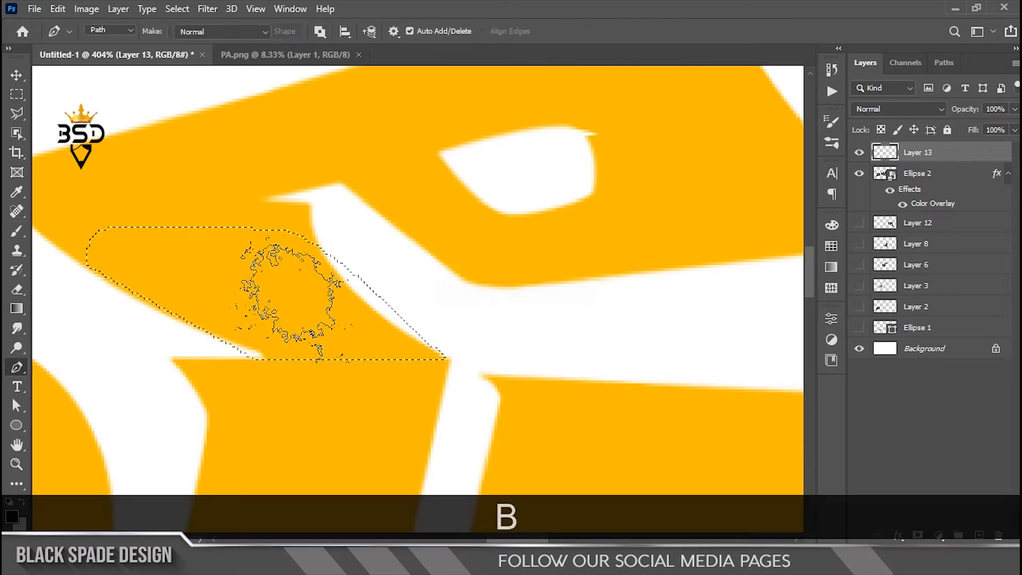
# - Shade the selected lower end of the slanted stroke with the 175 px powder brush, reduce the brush to 30 px, and deselect
pyautogui.press(']')
pyautogui.click(362, 452)
pyautogui.click(413, 458)
pyautogui.click(243, 418)
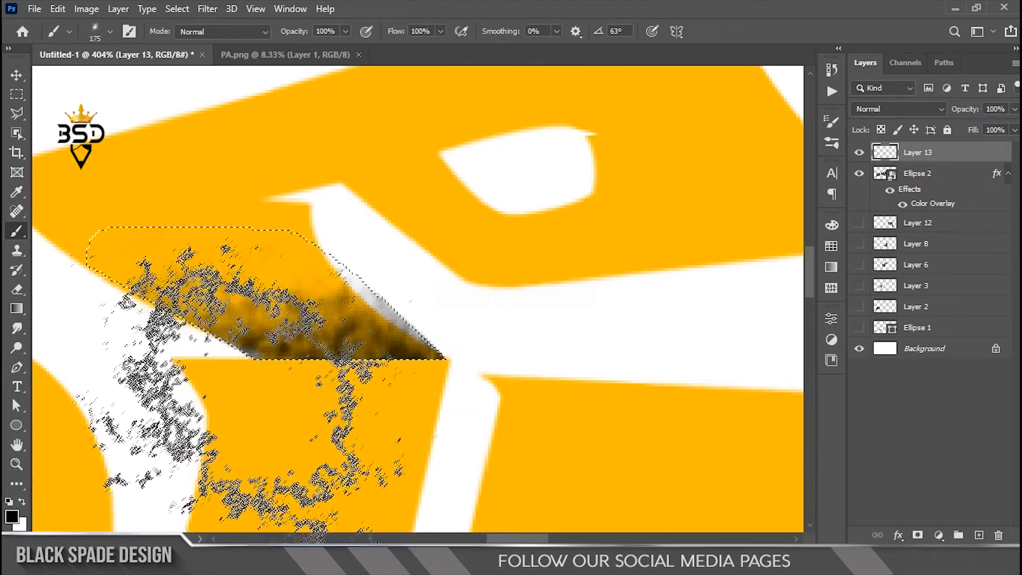
pyautogui.moveTo(368, 315); pyautogui.dragTo(343, 334)
pyautogui.press('[')
pyautogui.press('[')
pyautogui.press('[')
pyautogui.press('[')
pyautogui.press('[')
pyautogui.press('[')
pyautogui.press('[')
pyautogui.press('[')
pyautogui.press('[')
pyautogui.scroll(1, 308, 223)
pyautogui.hotkey('ctrl', 'd')
# - Load the lettering's outline as a selection and add it as a layer mask on the shading layer
pyautogui.scroll(-5, 298, 231)
pyautogui.keyDown('ctrl'); pyautogui.click(891, 177); pyautogui.keyUp('ctrl')
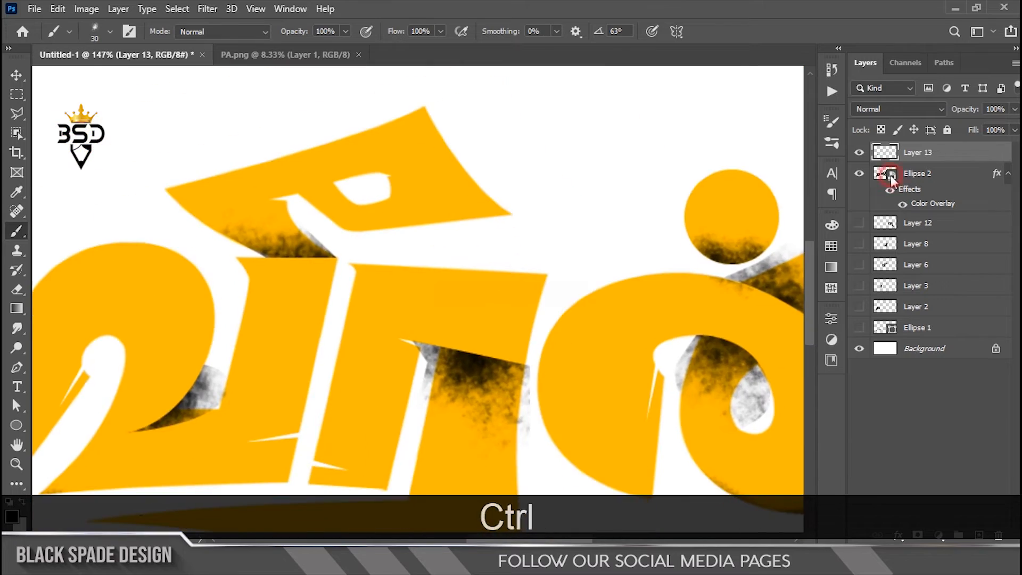
pyautogui.scroll(-1, 526, 308)
pyautogui.click(918, 534)
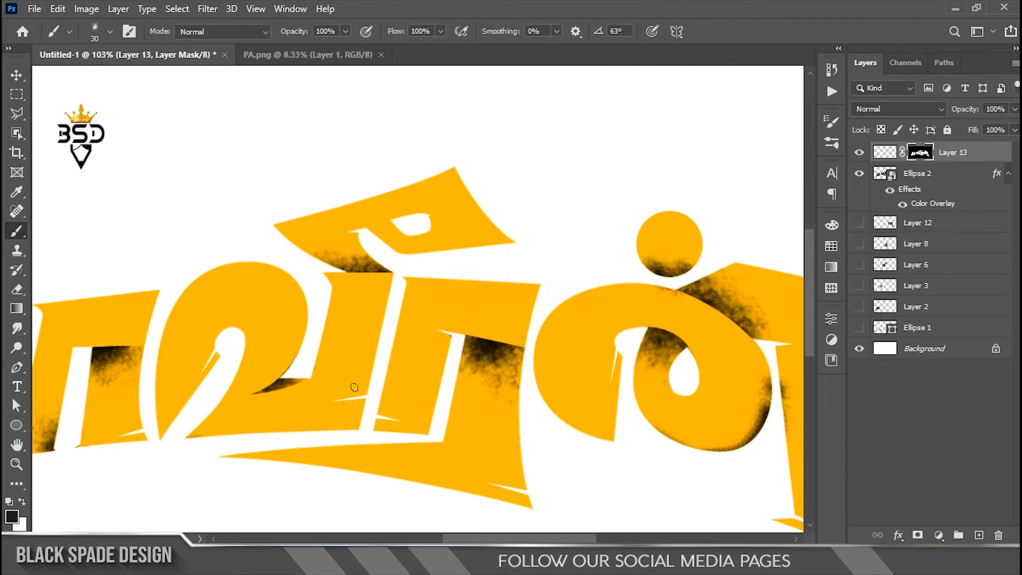
# - Soften the first letter's shading on the layer mask with an 80 px powder brush and set the layer's opacity to 87%
pyautogui.hotkey('ctrl', '0')
pyautogui.scroll(8, 171, 358)
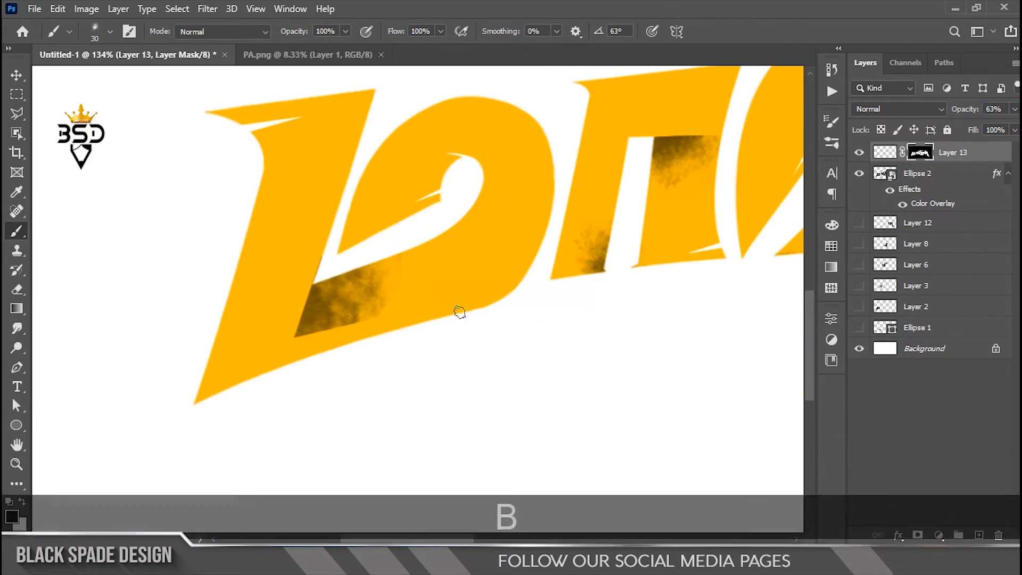
pyautogui.press(']')
pyautogui.press(']')
pyautogui.press(']')
pyautogui.press(']')
pyautogui.scroll(2, 243, 375)
pyautogui.press(']')
pyautogui.scroll(-2, 328, 168)
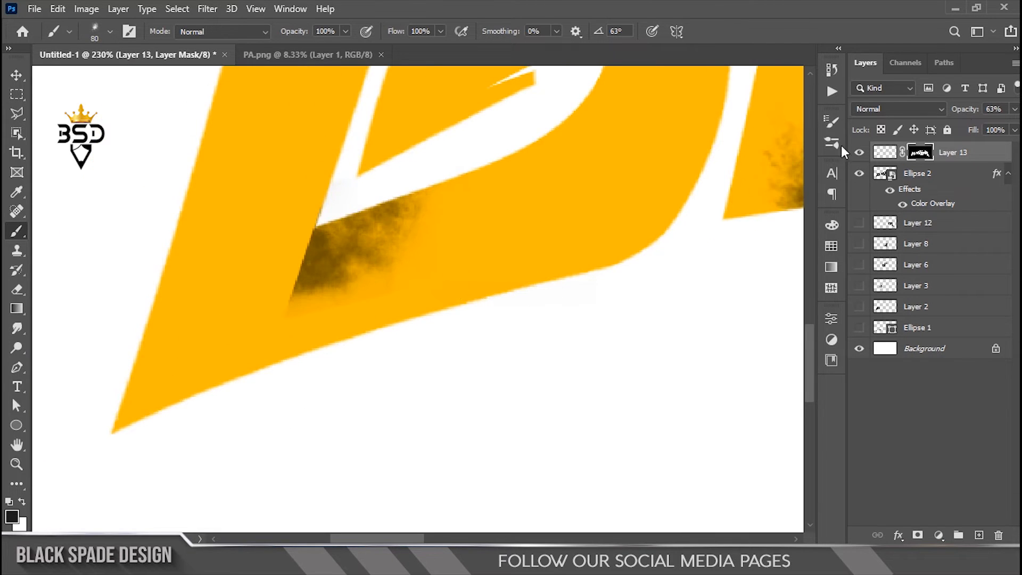
pyautogui.moveTo(980, 110); pyautogui.dragTo(984, 110)
pyautogui.moveTo(305, 343); pyautogui.dragTo(193, 418)
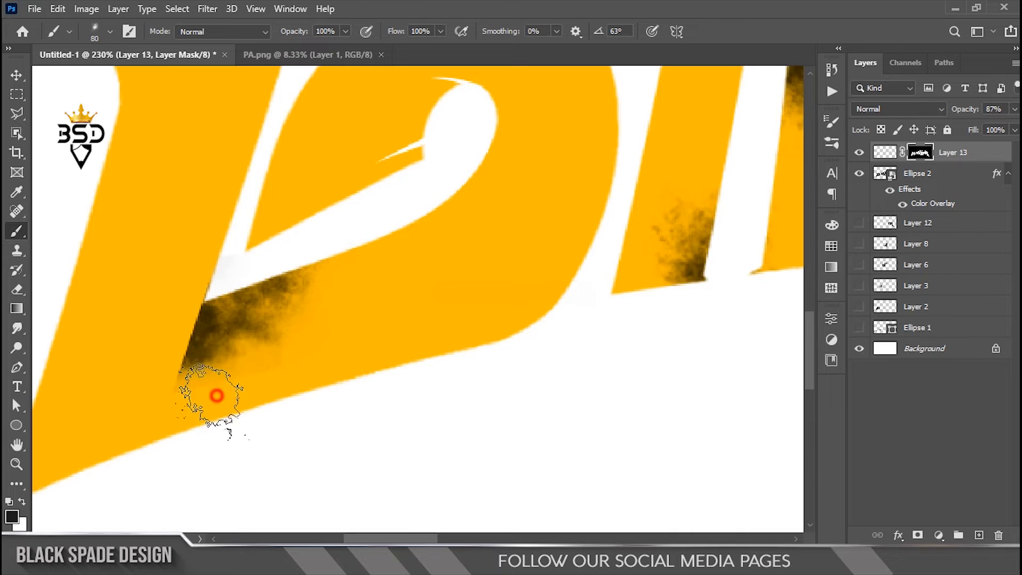
pyautogui.scroll(-4, 221, 383)
pyautogui.moveTo(391, 297); pyautogui.dragTo(347, 358)
# - Soften the shading on both stems of the second letter through the mask, enlarging the powder brush to 90 px
pyautogui.moveTo(406, 324); pyautogui.dragTo(238, 335)
pyautogui.scroll(5, 426, 296)
pyautogui.moveTo(439, 310); pyautogui.dragTo(496, 282)
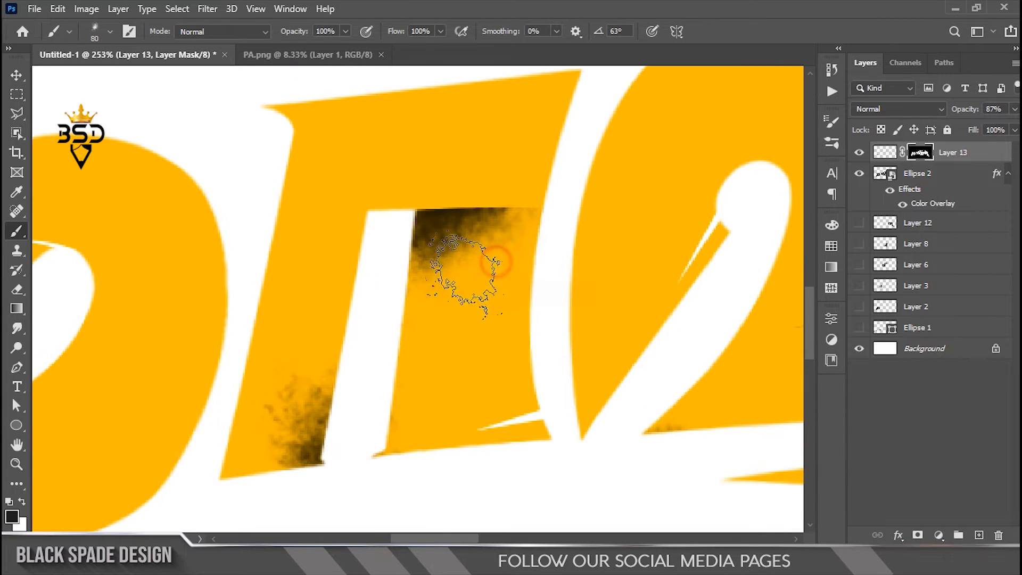
pyautogui.press(']')
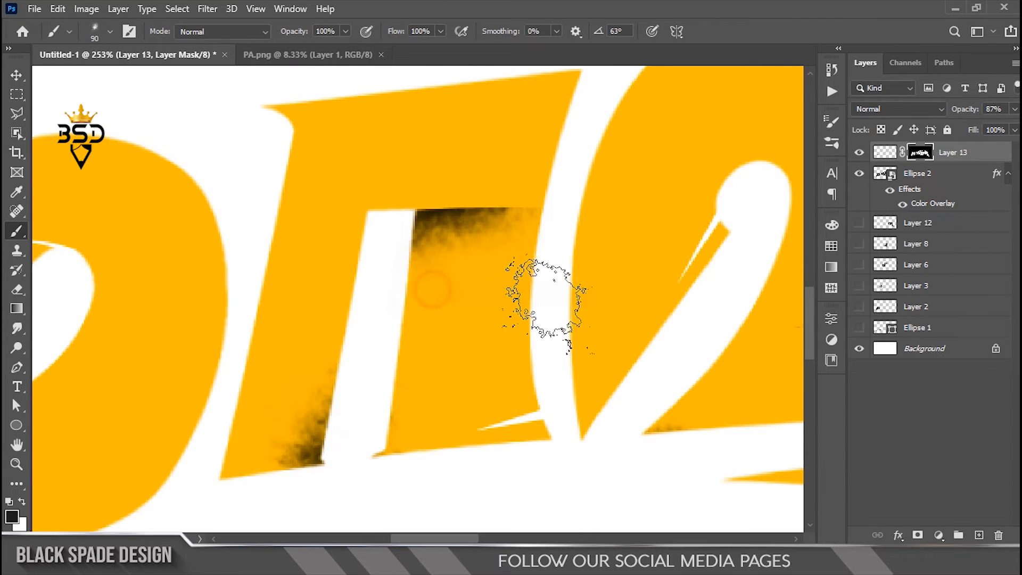
pyautogui.scroll(-1, 429, 290)
# - Reduce the powder brush to 50 px and soften the shading at the third letter's inner corner on the mask
pyautogui.moveTo(429, 290); pyautogui.dragTo(257, 296)
pyautogui.scroll(2, 541, 368)
pyautogui.press('[')
pyautogui.press('[')
pyautogui.press('[')
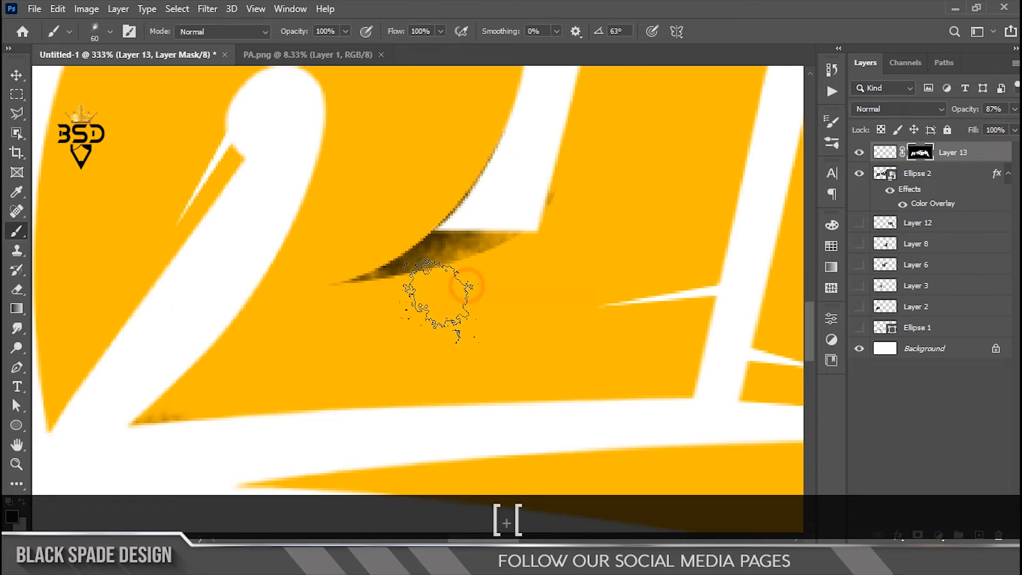
pyautogui.press('[')
pyautogui.moveTo(445, 191); pyautogui.dragTo(378, 306)
# - Set the shading layer's opacity to 100% and touch up the slanted stroke's shading on the mask with the 50 px brush
pyautogui.scroll(-3, 580, 336)
pyautogui.moveTo(581, 337); pyautogui.dragTo(361, 359)
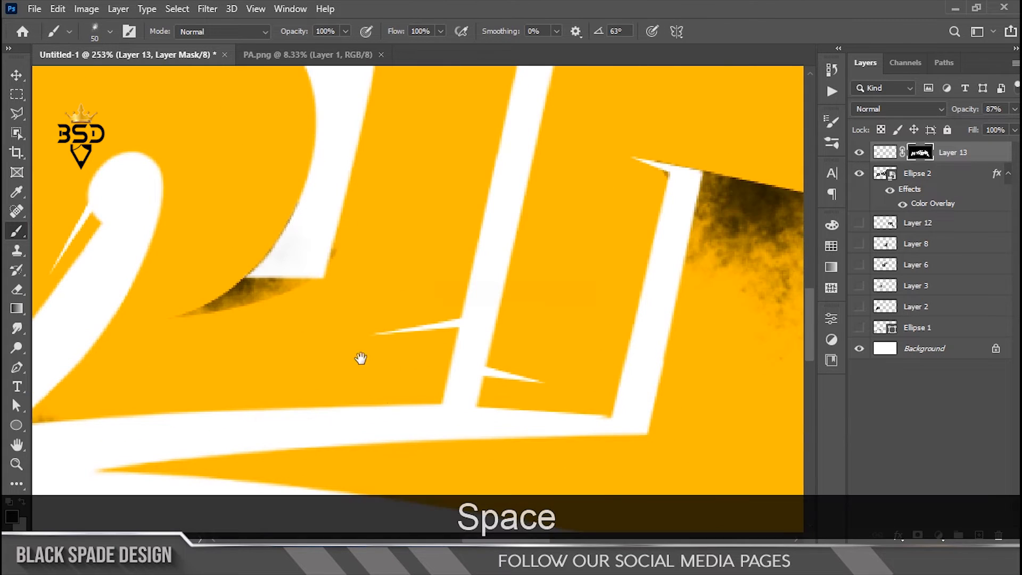
pyautogui.scroll(-2, 448, 386)
pyautogui.moveTo(518, 279); pyautogui.dragTo(349, 445)
pyautogui.scroll(4, 308, 296)
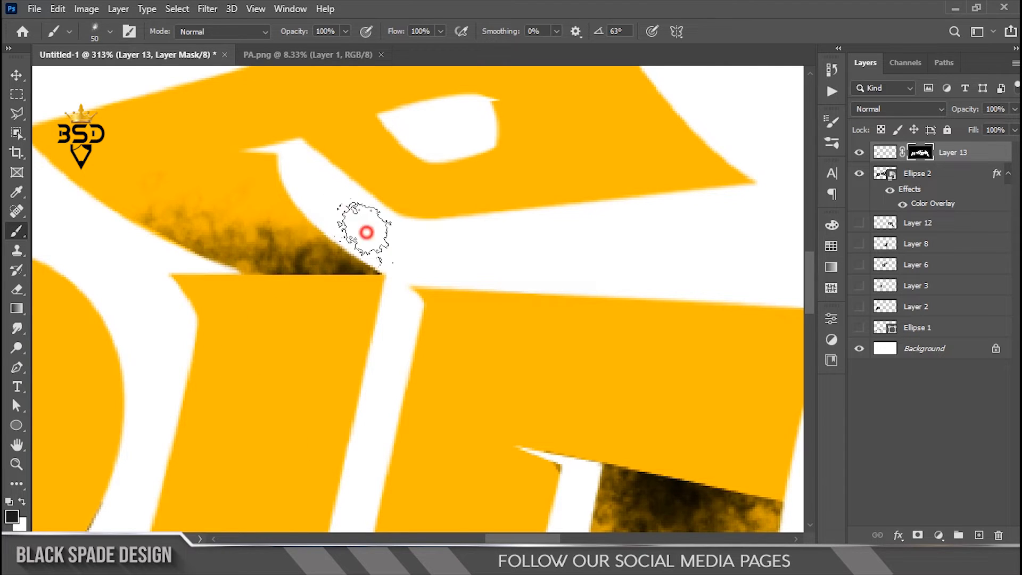
pyautogui.moveTo(505, 229); pyautogui.dragTo(283, 222)
# - Enlarge the powder brush to 125 px and soften the shading under the fourth letter's crossbar on the mask
pyautogui.scroll(1, 479, 468)
pyautogui.moveTo(487, 505); pyautogui.dragTo(461, 293)
pyautogui.press(']')
pyautogui.press(']')
pyautogui.press(']')
pyautogui.press(']')
pyautogui.press(']')
pyautogui.press(']')
pyautogui.moveTo(543, 345); pyautogui.dragTo(418, 386)
pyautogui.moveTo(438, 353); pyautogui.dragTo(518, 368)
# - Soften the shading inside and around the swirl letter on the mask with the 125 px powder brush
pyautogui.scroll(-4, 639, 392)
pyautogui.moveTo(681, 401); pyautogui.dragTo(297, 311)
pyautogui.moveTo(449, 200); pyautogui.dragTo(436, 235)
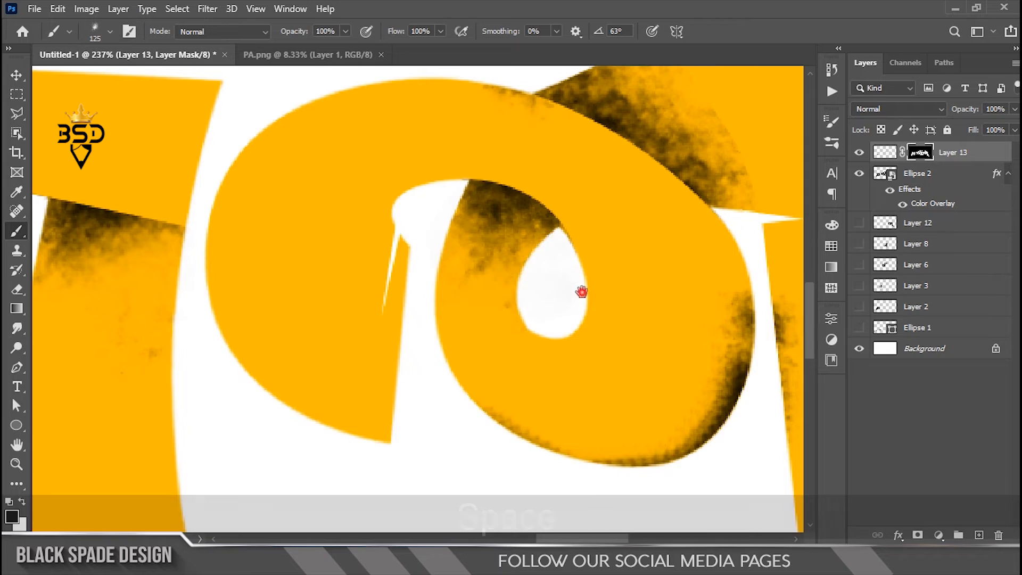
pyautogui.moveTo(581, 292); pyautogui.dragTo(377, 388)
pyautogui.moveTo(332, 113); pyautogui.dragTo(271, 109)
pyautogui.moveTo(718, 415); pyautogui.dragTo(660, 220)
pyautogui.moveTo(458, 217); pyautogui.dragTo(554, 308)
pyautogui.scroll(-1, 554, 335)
pyautogui.scroll(-16, 554, 336)
# - Lasso a lightly speckled area of the PA.png grunge texture, put it on its own layer, and move it into Untitled-1
pyautogui.press('space')
pyautogui.press('v')
pyautogui.scroll(5, 393, 346)
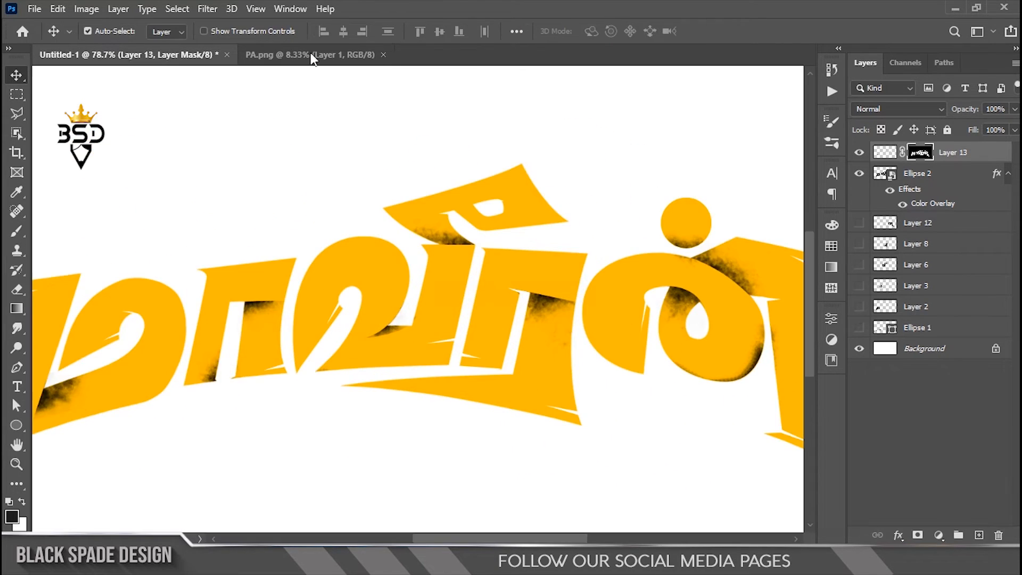
pyautogui.click(310, 55)
pyautogui.press('l')
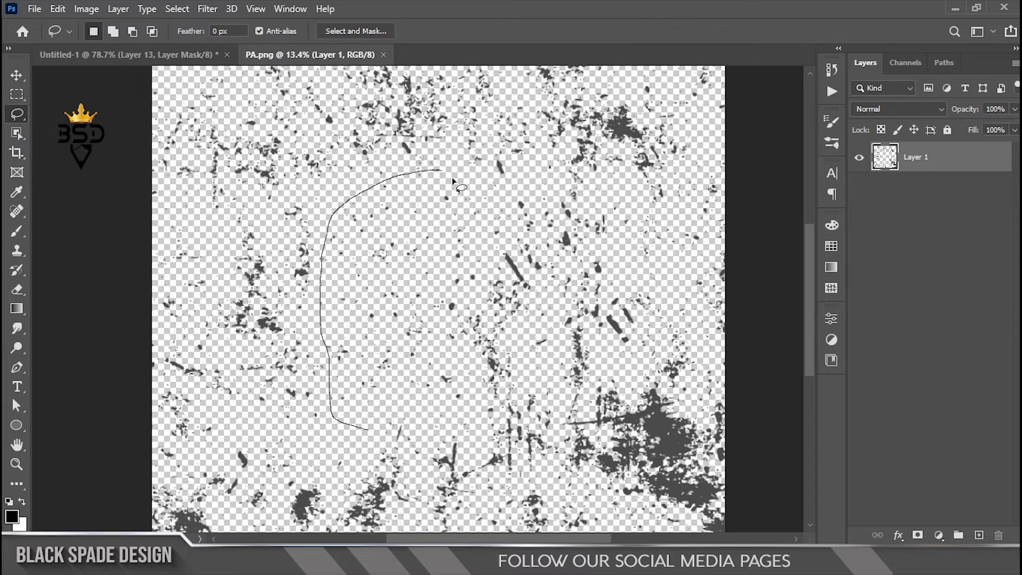
pyautogui.moveTo(434, 430); pyautogui.dragTo(375, 429)
pyautogui.rightClick(411, 367)
pyautogui.click(482, 187)
pyautogui.press('v')
pyautogui.moveTo(453, 282)
pyautogui.mouseDown()
pyautogui.moveTo(216, 70)
pyautogui.moveTo(257, 298)
pyautogui.mouseUp()
pyautogui.scroll(-5, 258, 298)
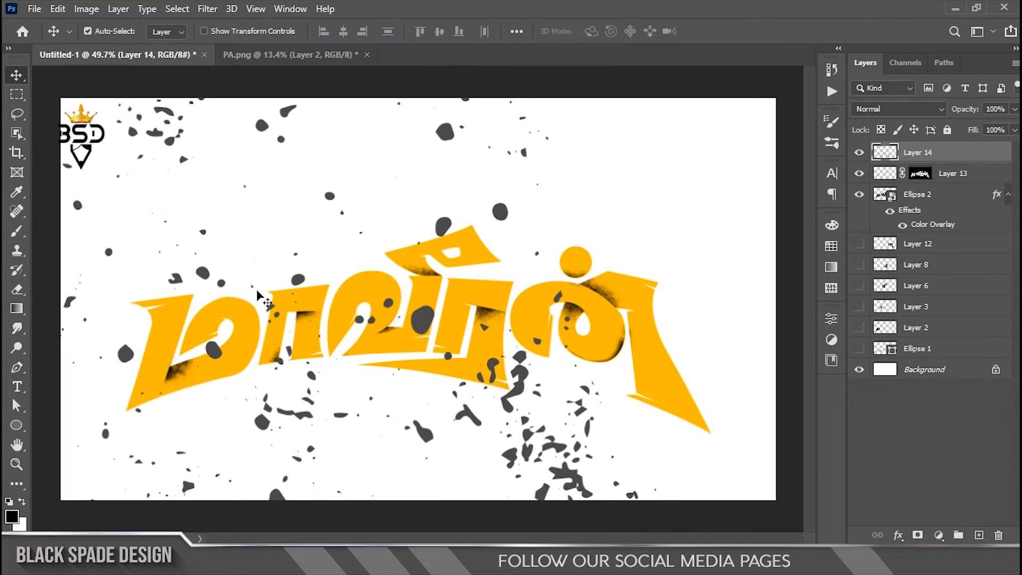
# - Scale the speckle texture to about 17.7%, rotate it about 134°, and place it over the first letter's outer edge
pyautogui.scroll(-4, 255, 296)
pyautogui.hotkey('ctrl', 't')
pyautogui.moveTo(527, 94); pyautogui.dragTo(441, 226)
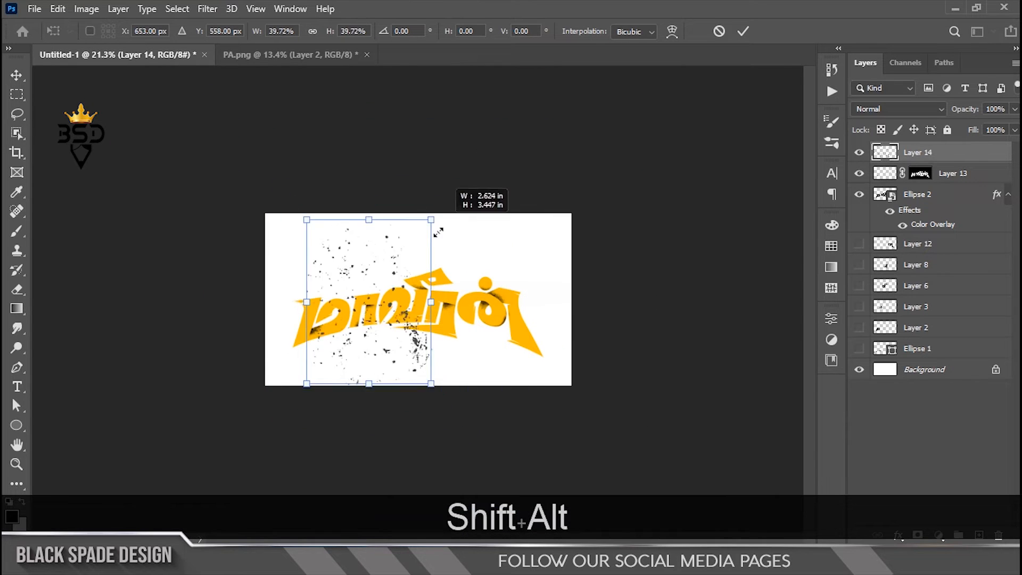
pyautogui.moveTo(467, 331); pyautogui.dragTo(393, 387)
pyautogui.scroll(3, 393, 388)
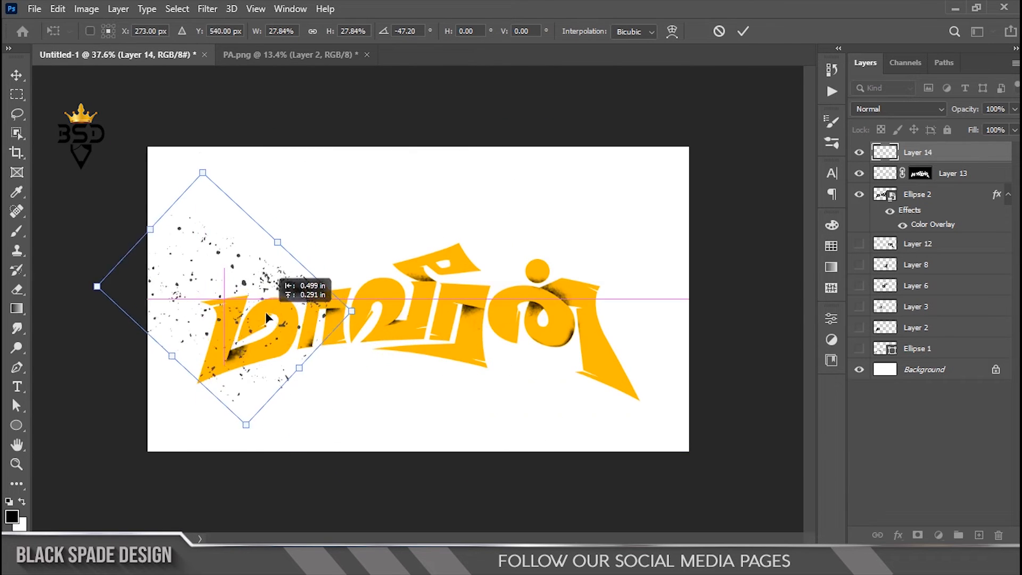
pyautogui.moveTo(335, 296); pyautogui.dragTo(286, 320)
pyautogui.moveTo(90, 268); pyautogui.dragTo(114, 309)
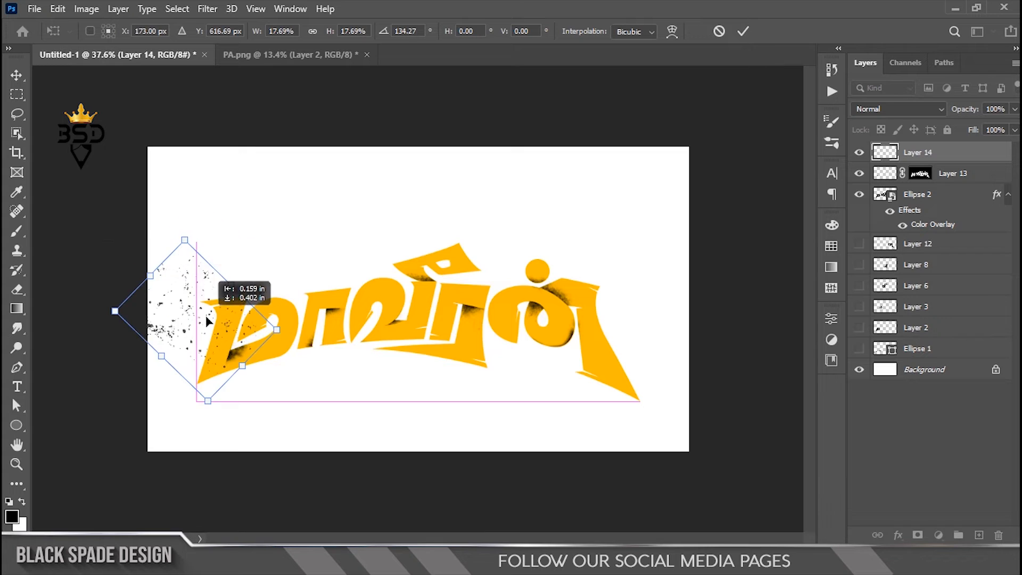
pyautogui.press('Return')
# - Add a Color Overlay in dark red-brown 3d0a05 to the speckle texture layer
pyautogui.scroll(2, 377, 300)
pyautogui.click(900, 537)
pyautogui.click(929, 478)
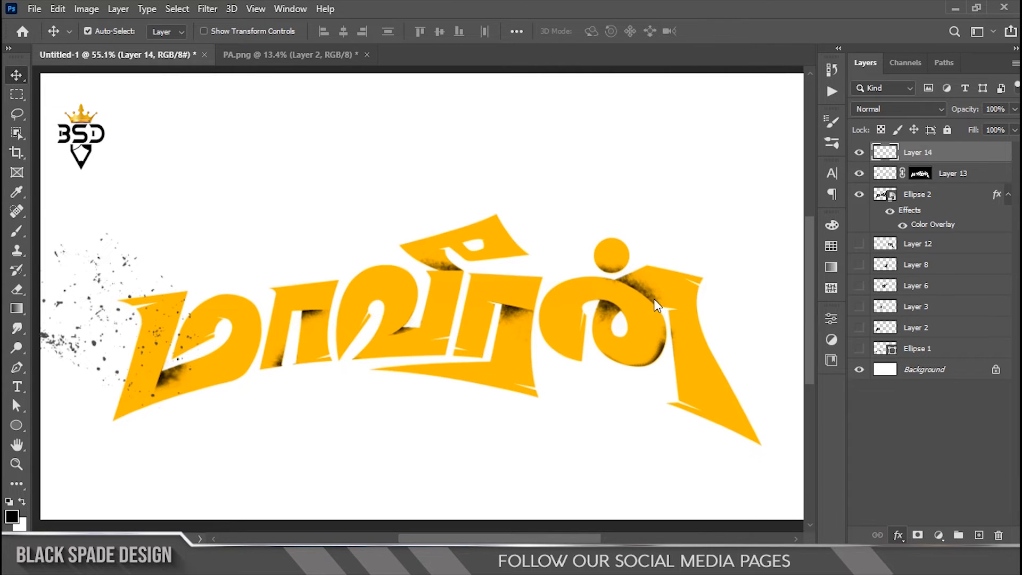
pyautogui.click(788, 194)
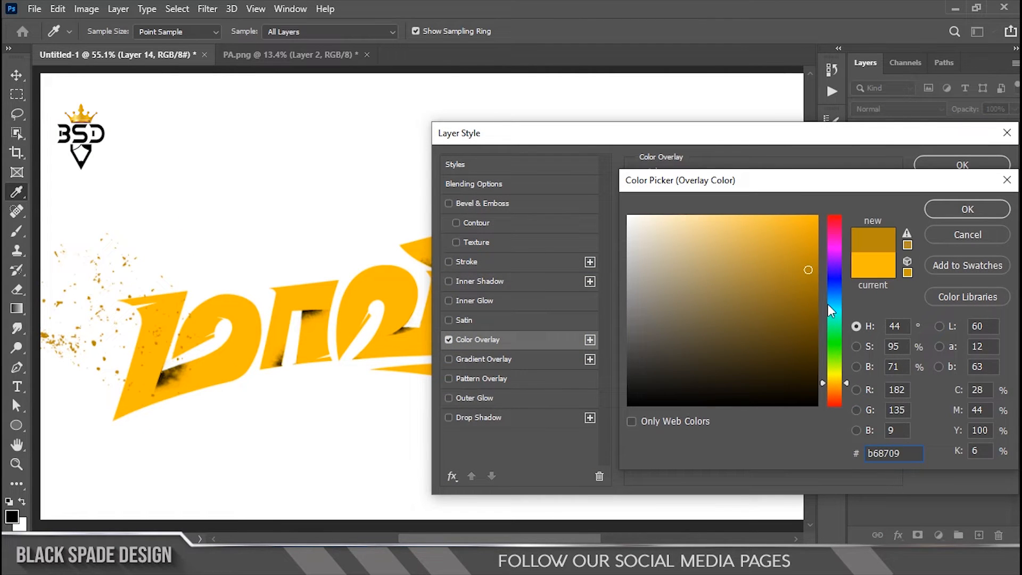
pyautogui.moveTo(835, 341); pyautogui.dragTo(836, 400)
pyautogui.moveTo(809, 354); pyautogui.dragTo(802, 363)
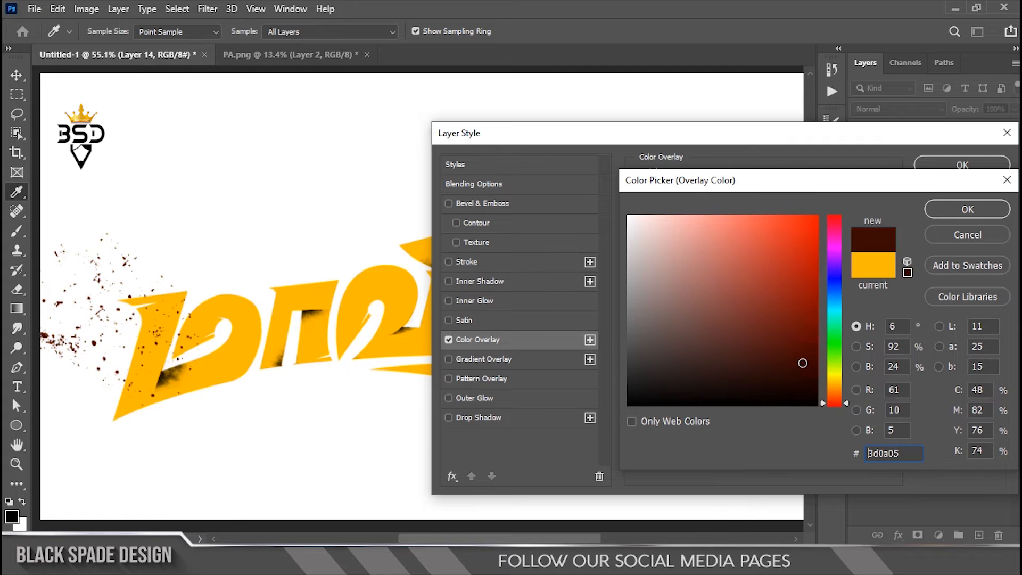
pyautogui.click(967, 209)
pyautogui.click(952, 163)
pyautogui.scroll(-2, 94, 354)
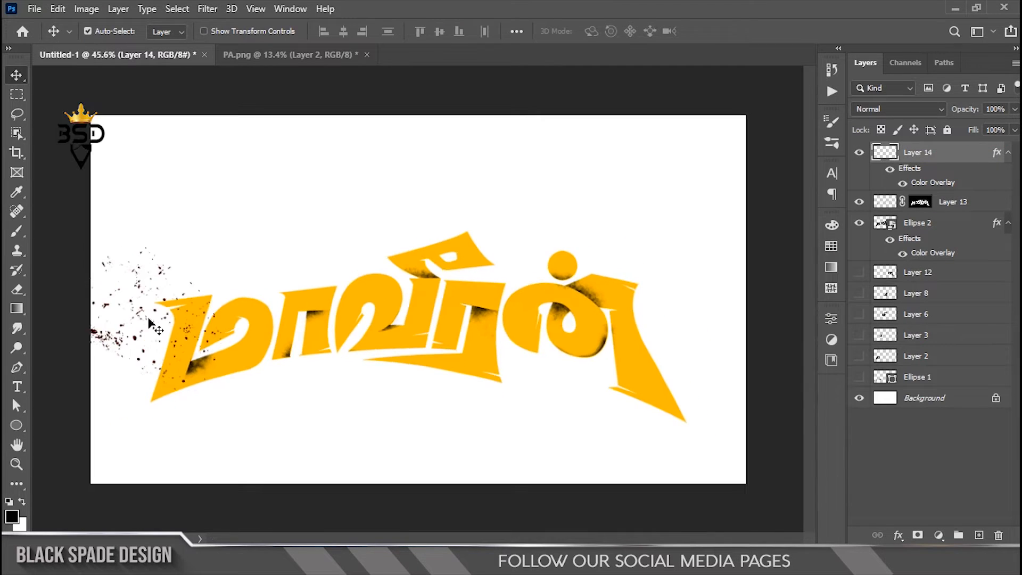
# - Duplicate the speckle texture above the second letter, scale the copy to about 68%, and rotate it about 24°
pyautogui.scroll(3, 94, 354)
pyautogui.moveTo(95, 354); pyautogui.dragTo(398, 223)
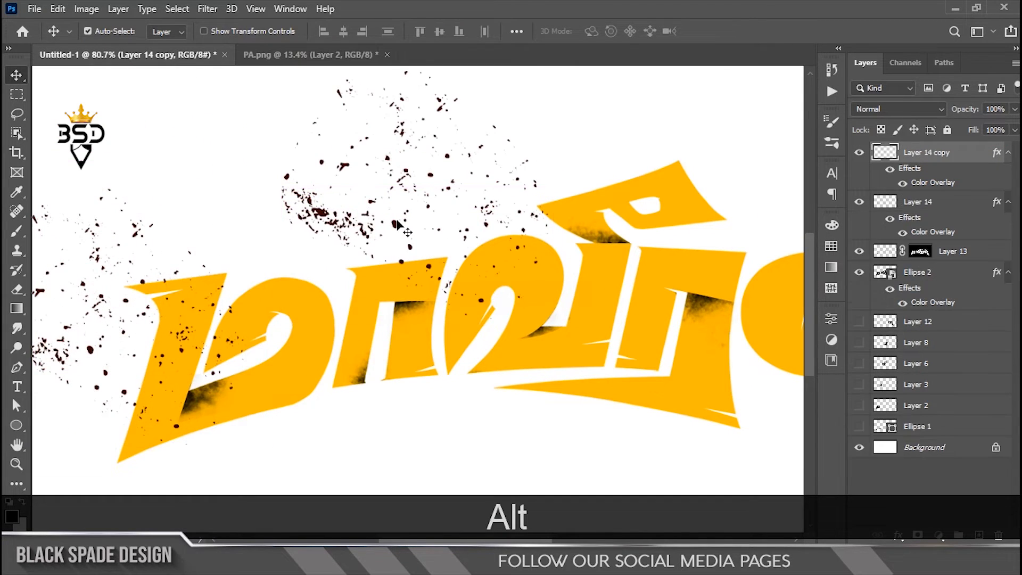
pyautogui.hotkey('ctrl', 't')
pyautogui.moveTo(565, 77); pyautogui.dragTo(543, 171)
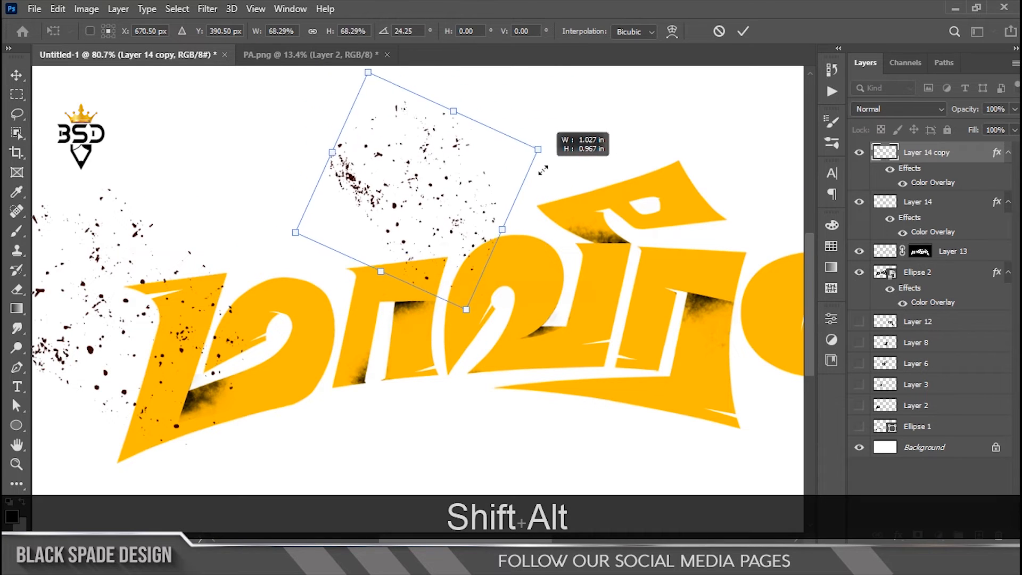
pyautogui.moveTo(445, 176); pyautogui.dragTo(397, 182)
pyautogui.press('Return')
# - Rotate the speckle copy further and position it across the tops of the second and third letters
pyautogui.moveTo(488, 275); pyautogui.dragTo(375, 269)
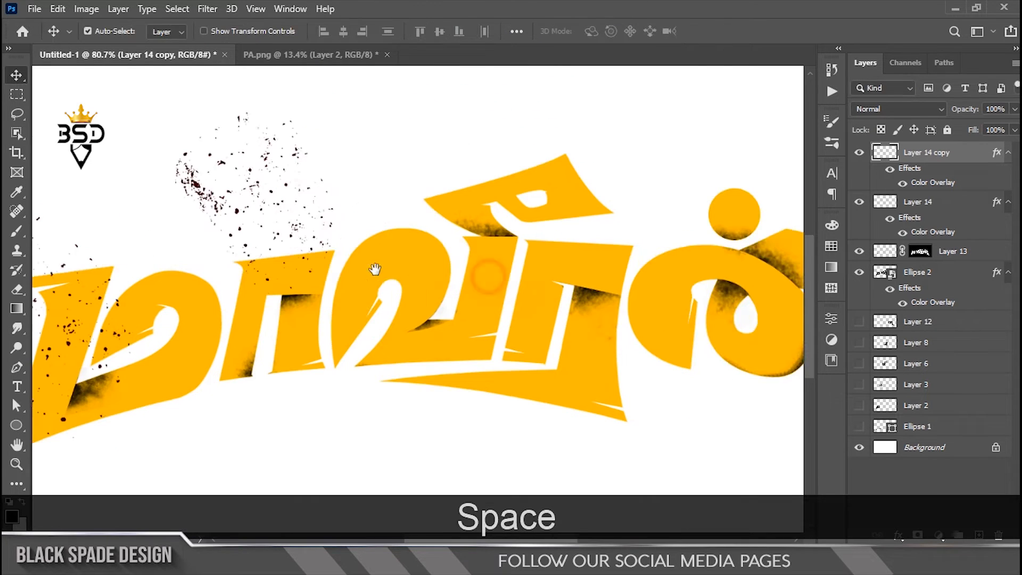
pyautogui.hotkey('ctrl', 't')
pyautogui.moveTo(317, 251); pyautogui.dragTo(399, 237)
pyautogui.moveTo(307, 265); pyautogui.dragTo(321, 294)
pyautogui.moveTo(396, 316); pyautogui.dragTo(375, 302)
pyautogui.press('Return')
# - Duplicate the speckle copy, rotate it about 145°, and place it over the third letter's base and the long bottom stroke
pyautogui.moveTo(534, 289); pyautogui.dragTo(395, 288)
pyautogui.hotkey('ctrl', 'j')
pyautogui.hotkey('ctrl', 't')
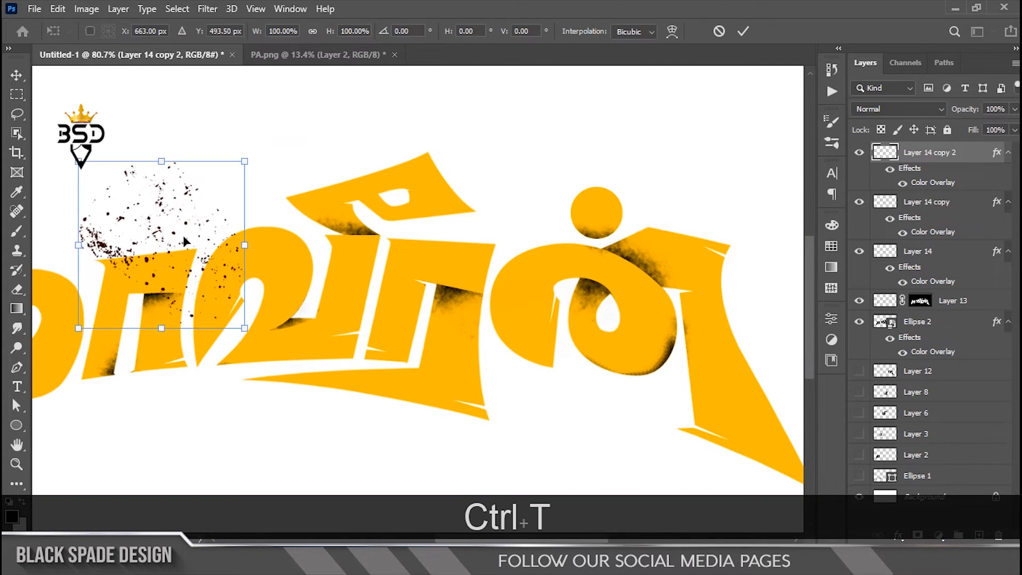
pyautogui.moveTo(237, 274); pyautogui.dragTo(334, 440)
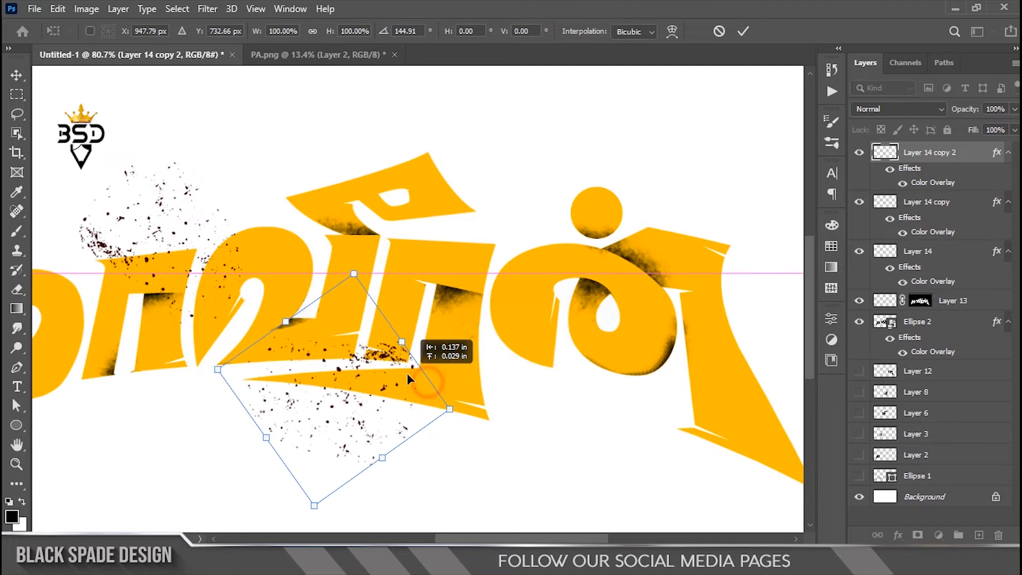
pyautogui.moveTo(407, 373); pyautogui.dragTo(397, 364)
pyautogui.moveTo(464, 374); pyautogui.dragTo(462, 393)
pyautogui.press('Return')
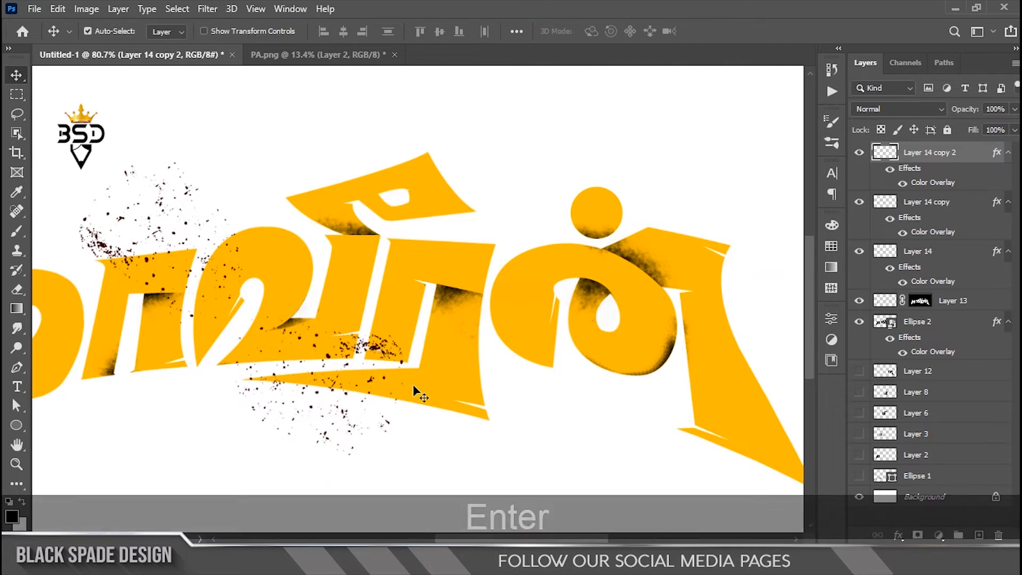
# - Duplicate the speckle layer again, then rotate, resize and place the copy over the upper end of the slanted stroke
pyautogui.scroll(1, 375, 373)
pyautogui.moveTo(375, 374); pyautogui.dragTo(393, 141)
pyautogui.hotkey('ctrl', 'j')
pyautogui.hotkey('ctrl', 't')
pyautogui.moveTo(458, 187); pyautogui.dragTo(423, 156)
pyautogui.moveTo(377, 96); pyautogui.dragTo(364, 120)
pyautogui.moveTo(410, 90); pyautogui.dragTo(422, 79)
pyautogui.moveTo(388, 128); pyautogui.dragTo(344, 109)
pyautogui.press('Return')
# - Duplicate the speckle layer, rotate it about -179°, and place it between the slanted stroke and the swirl letter's upper curve
pyautogui.moveTo(375, 188); pyautogui.dragTo(235, 221)
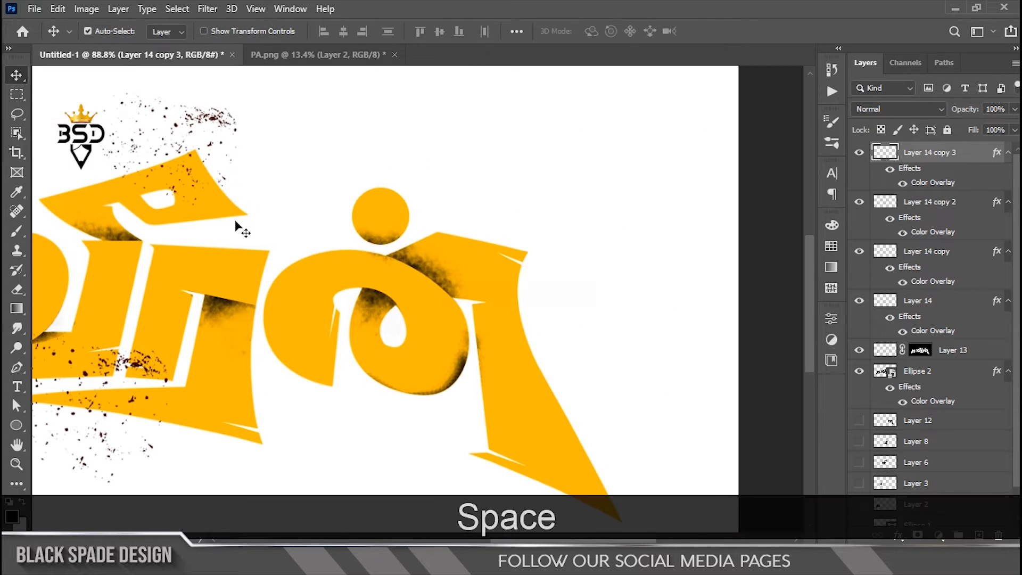
pyautogui.hotkey('ctrl', 'j')
pyautogui.moveTo(202, 176); pyautogui.dragTo(302, 280)
pyautogui.moveTo(415, 284); pyautogui.dragTo(418, 255)
pyautogui.moveTo(301, 256); pyautogui.dragTo(290, 248)
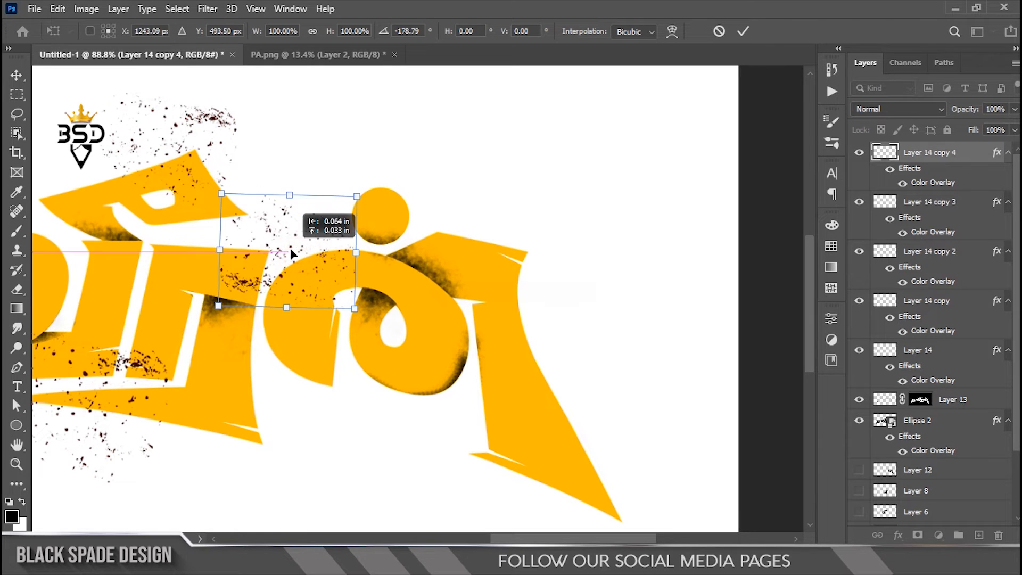
pyautogui.press('Return')
# - Duplicate the speckles, enlarge the copy to about 116%, flip it horizontally, and place it along the last stem's outer edge
pyautogui.moveTo(358, 340); pyautogui.dragTo(261, 325)
pyautogui.hotkey('ctrl', 'j')
pyautogui.hotkey('ctrl', 't')
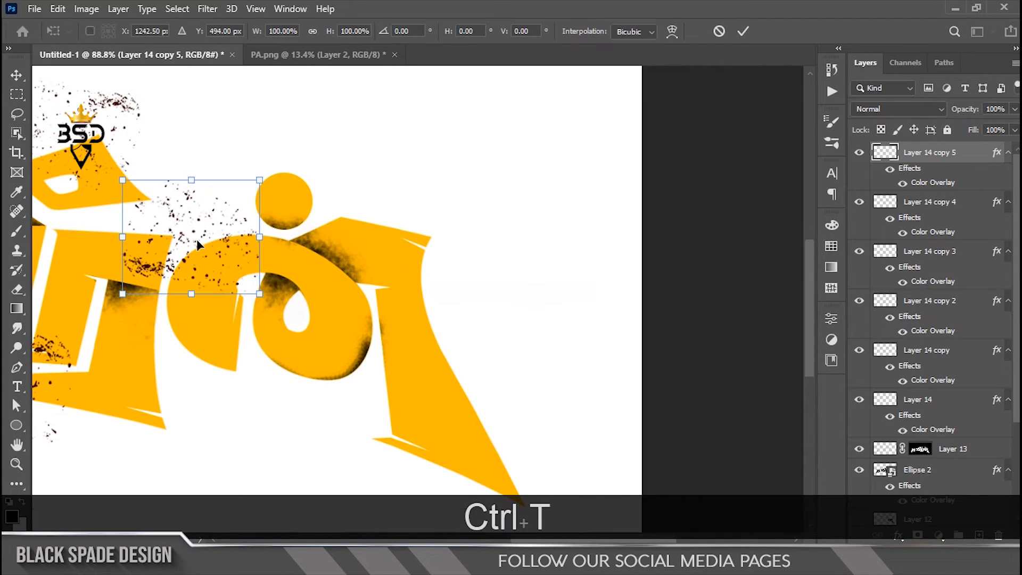
pyautogui.moveTo(196, 239); pyautogui.dragTo(260, 359)
pyautogui.moveTo(416, 276); pyautogui.dragTo(428, 269)
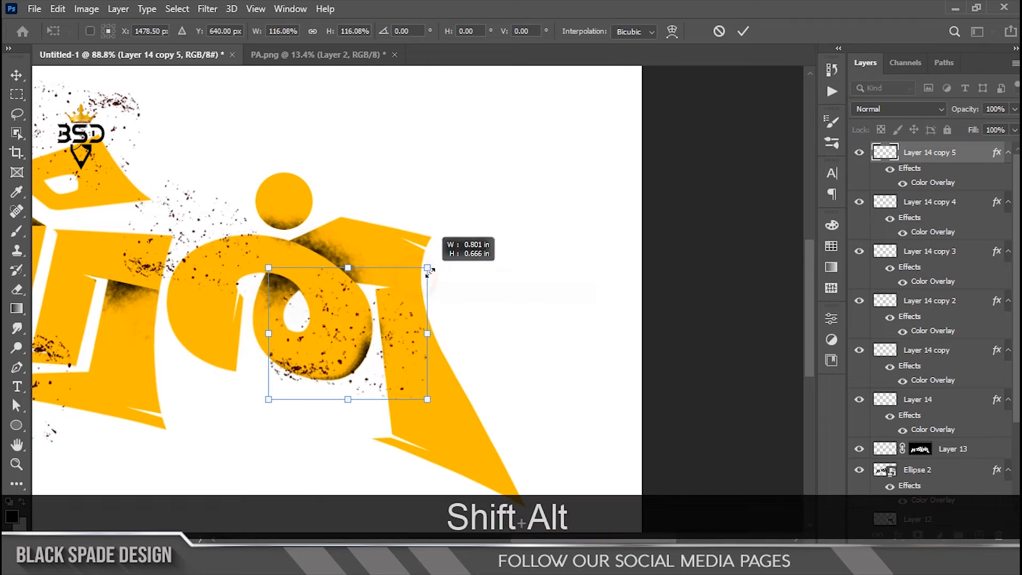
pyautogui.rightClick(366, 348)
pyautogui.click(373, 326)
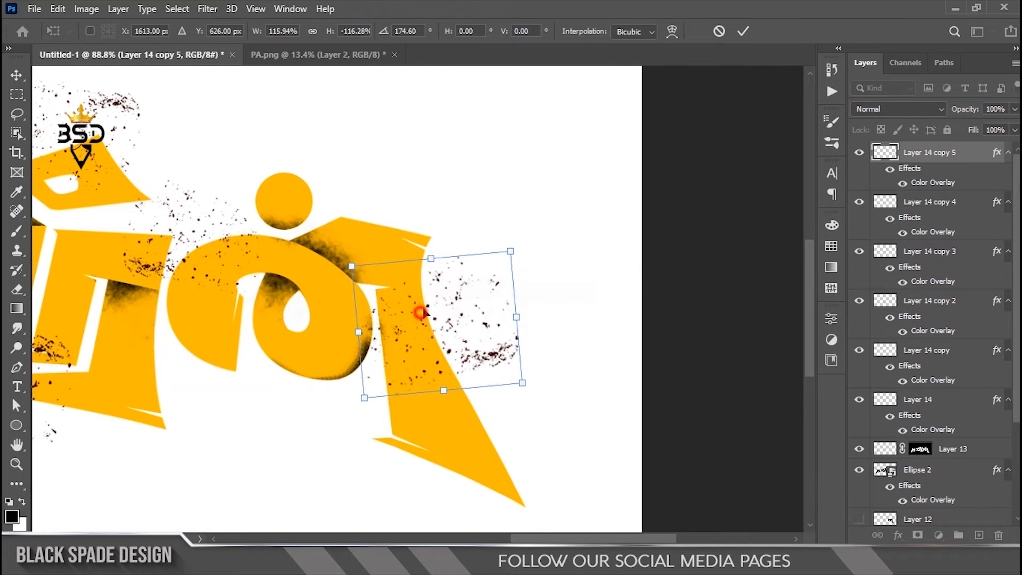
pyautogui.moveTo(522, 228); pyautogui.dragTo(542, 208)
pyautogui.moveTo(481, 256); pyautogui.dragTo(505, 250)
pyautogui.press('Return')
# - Duplicate the speckle layer once more, rotate the copy, and place it below the foot of the last stem
pyautogui.scroll(-4, 488, 265)
pyautogui.moveTo(500, 342); pyautogui.dragTo(422, 423)
pyautogui.hotkey('ctrl', 'j')
pyautogui.hotkey('ctrl', 't')
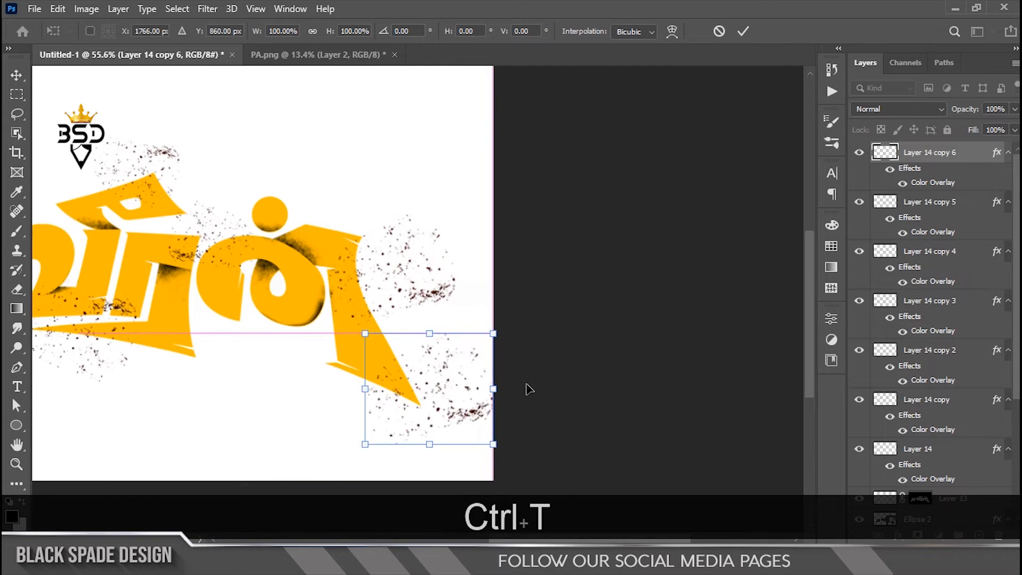
pyautogui.moveTo(532, 354); pyautogui.dragTo(478, 486)
pyautogui.press('Return')
pyautogui.scroll(2, 358, 397)
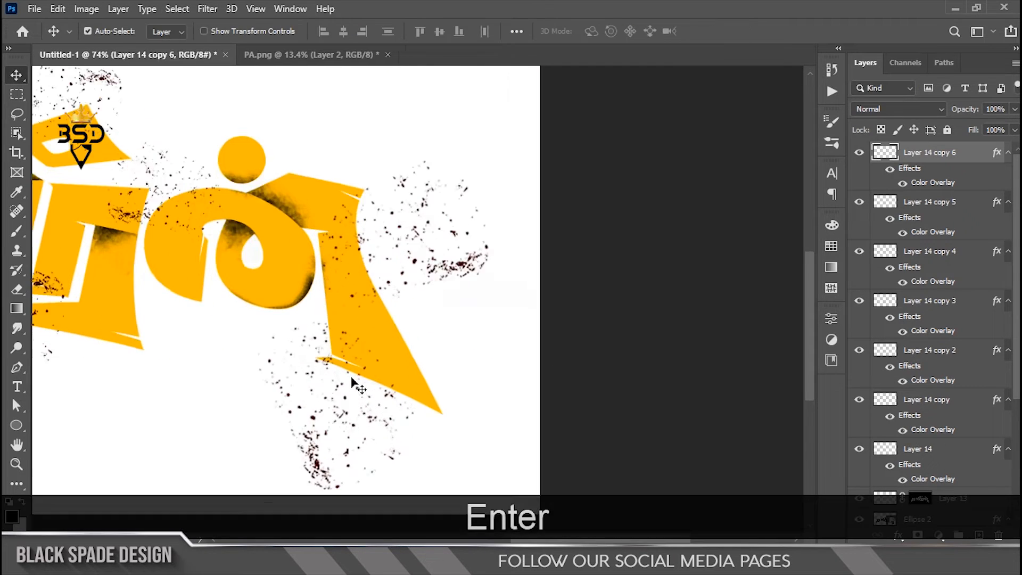
# - Merge all the speckle layers from Layer 14 to Layer 14 copy 6 and mask the merged layer to the lettering shape
pyautogui.scroll(-1, 355, 379)
pyautogui.scroll(3, 214, 310)
pyautogui.moveTo(186, 353); pyautogui.dragTo(281, 390)
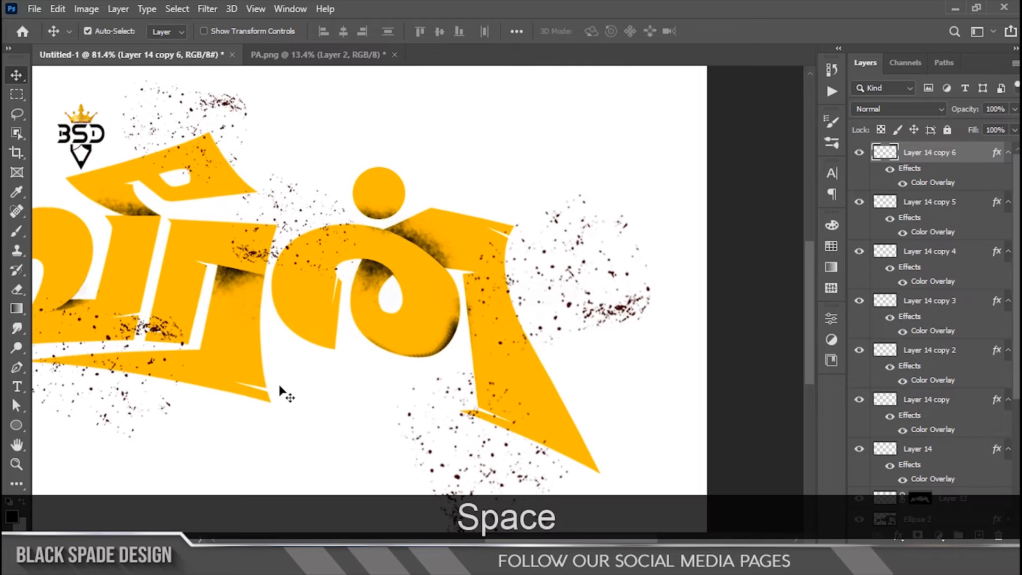
pyautogui.scroll(-8, 391, 330)
pyautogui.scroll(2, 394, 332)
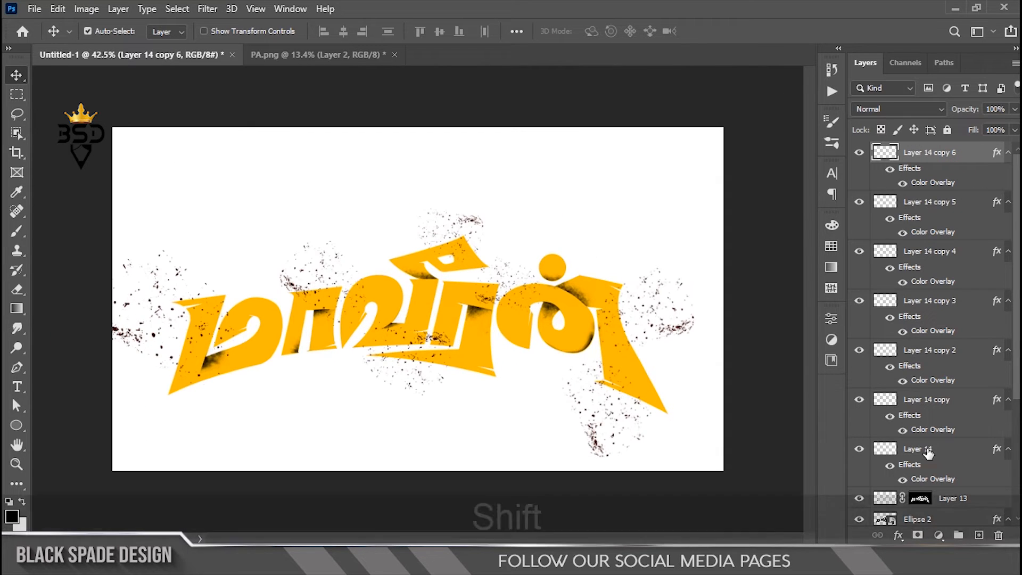
pyautogui.keyDown('shift'); pyautogui.click(886, 450); pyautogui.keyUp('shift')
pyautogui.hotkey('ctrl', 'e')
pyautogui.click(933, 534)
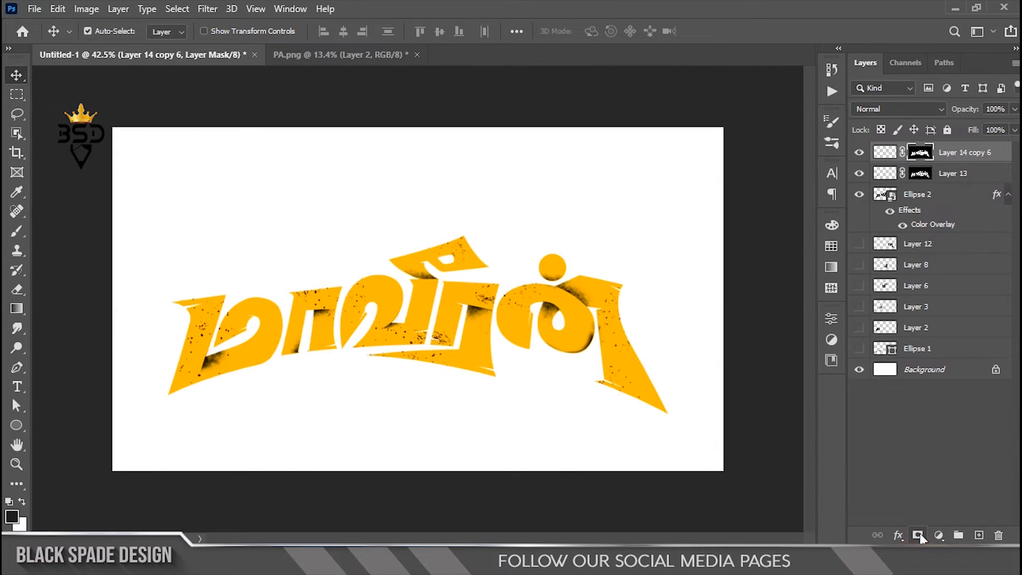
# - Lower the opacity of the merged speckle layer to 38%
pyautogui.scroll(5, 194, 347)
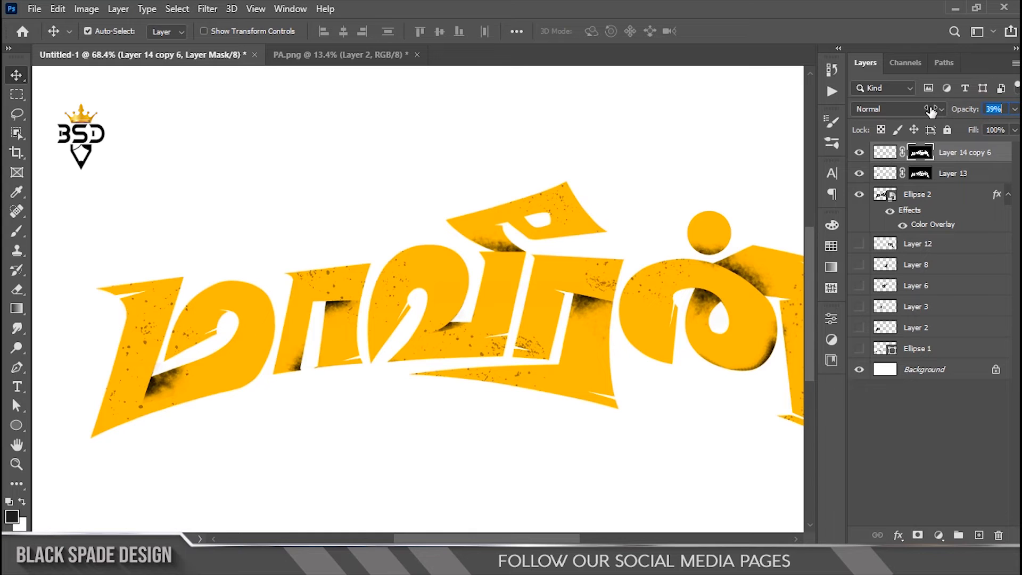
pyautogui.scroll(3, 143, 327)
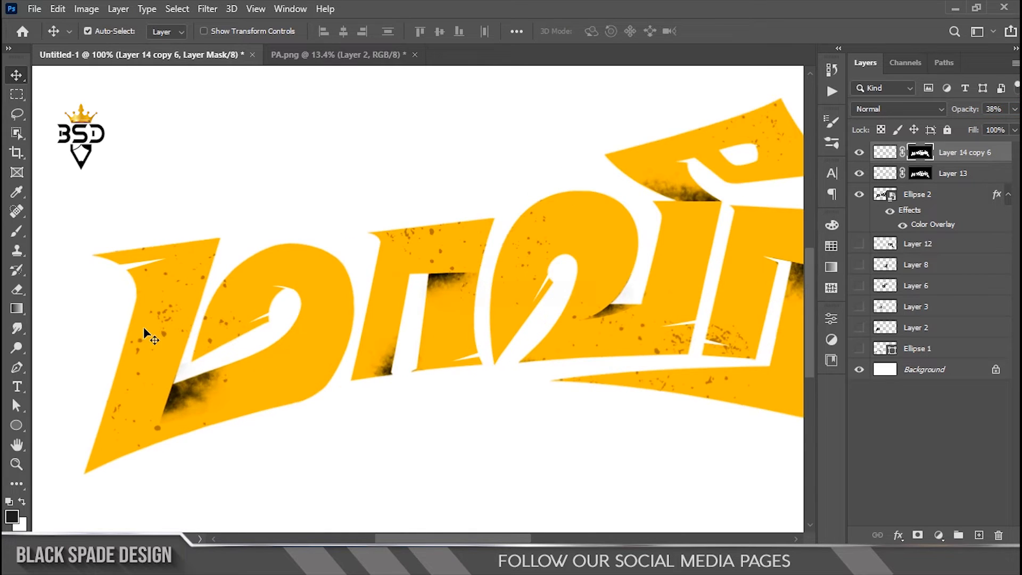
pyautogui.scroll(1, 250, 276)
# - Load the lettering outline as a selection, add a new layer on top, and choose a soft round brush, undoing the test dab
pyautogui.keyDown('ctrl'); pyautogui.click(892, 197); pyautogui.keyUp('ctrl')
pyautogui.click(980, 536)
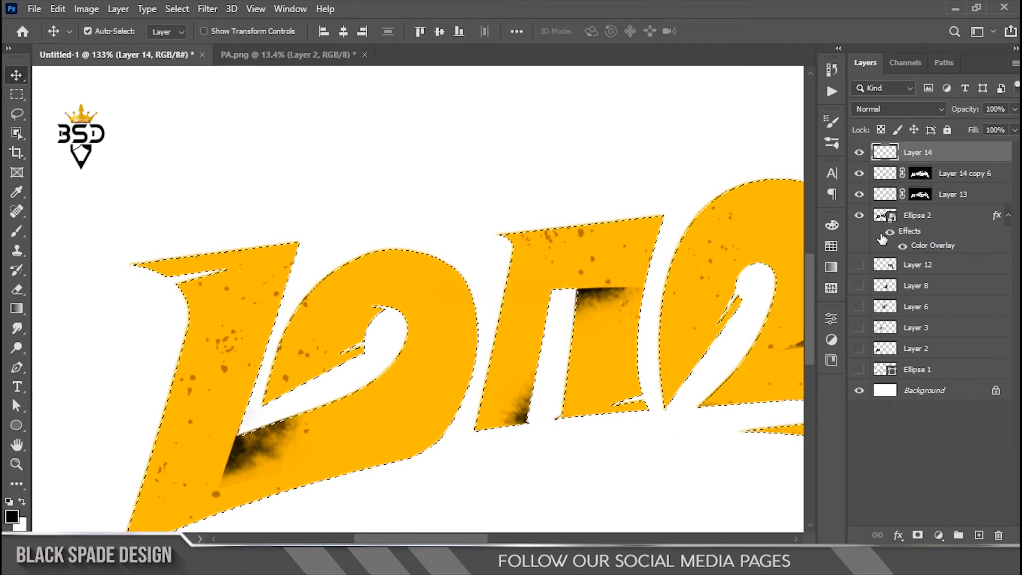
pyautogui.press('b')
pyautogui.click(109, 30)
pyautogui.moveTo(357, 376); pyautogui.dragTo(358, 229)
pyautogui.click(87, 235)
pyautogui.click(557, 220)
pyautogui.hotkey('ctrl', 'z')
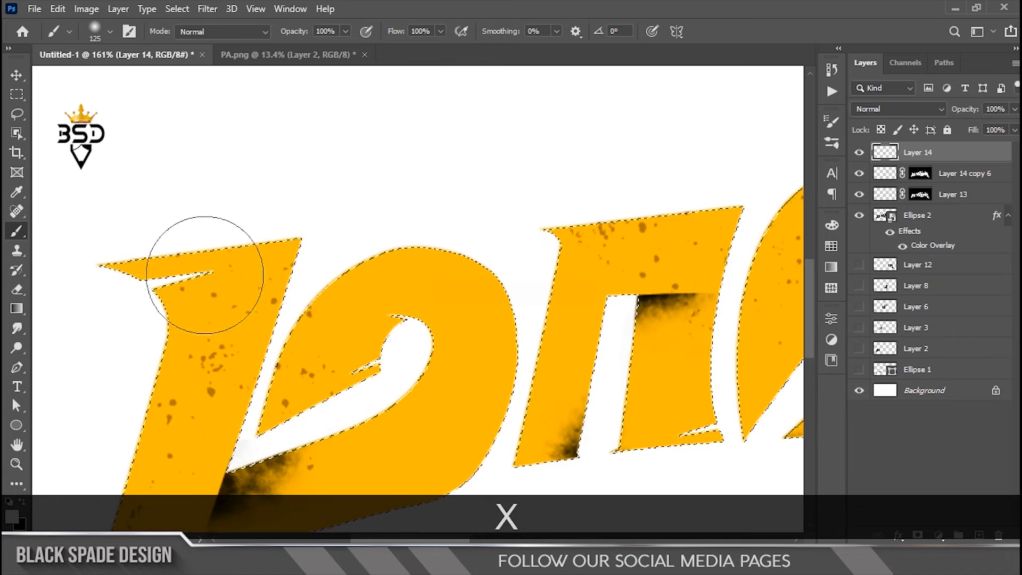
# - Paint soft white highlights along the upper edges of the first two letters with a 100 px brush, at 71% layer opacity
pyautogui.scroll(2, 199, 241)
pyautogui.press('[')
pyautogui.moveTo(245, 218)
pyautogui.mouseDown()
pyautogui.moveTo(224, 274)
pyautogui.moveTo(282, 277)
pyautogui.moveTo(313, 228)
pyautogui.mouseUp()
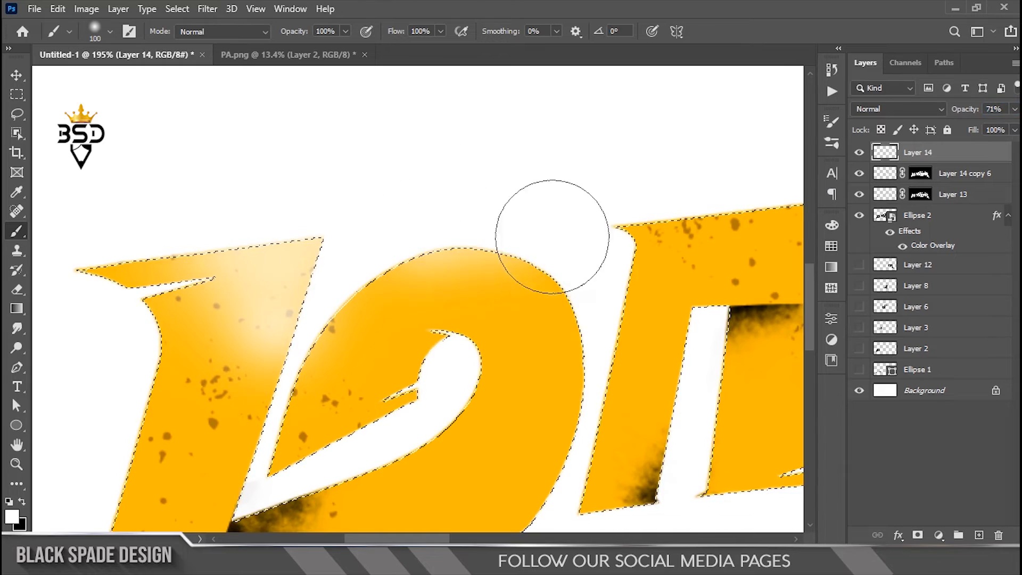
pyautogui.moveTo(581, 296); pyautogui.dragTo(418, 265)
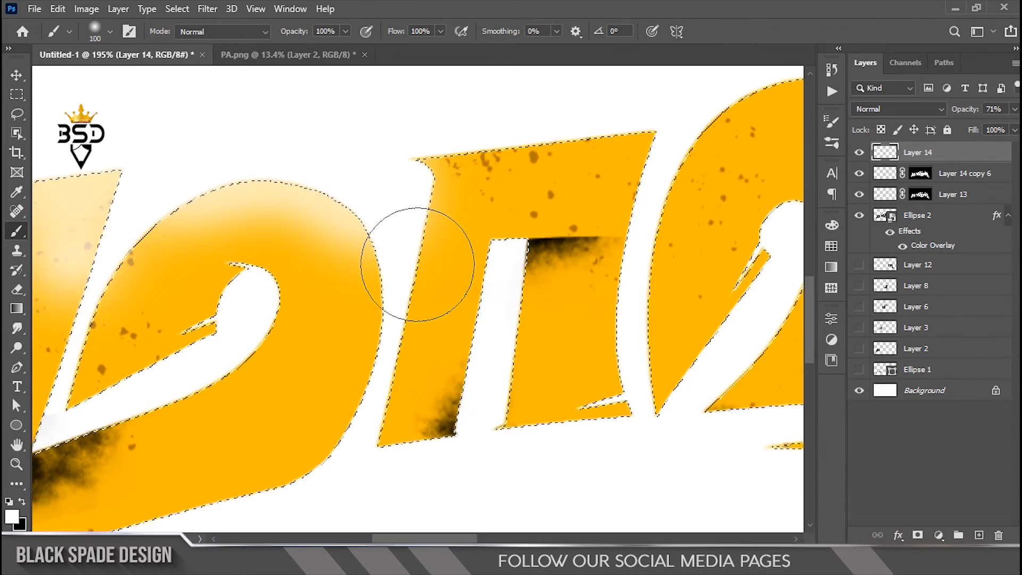
pyautogui.moveTo(584, 103)
pyautogui.mouseDown()
pyautogui.moveTo(506, 96)
pyautogui.moveTo(627, 103)
pyautogui.moveTo(346, 176)
pyautogui.mouseUp()
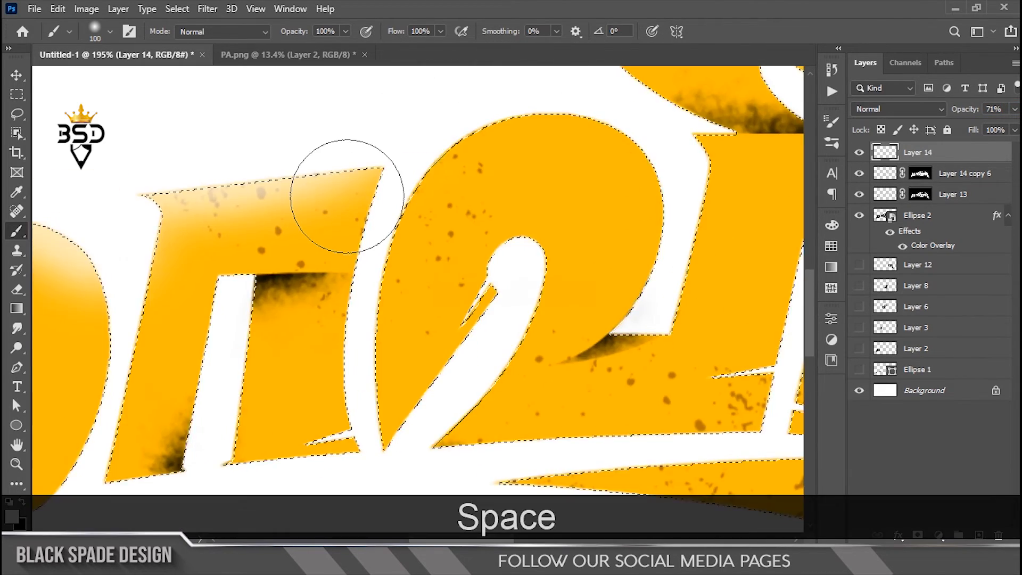
# - Reduce the brush to 60 px and paint a soft white highlight around the upper curve of the third letter's loop
pyautogui.scroll(3, 447, 164)
pyautogui.press('[')
pyautogui.press('[')
pyautogui.press('[')
pyautogui.press('[')
pyautogui.press('[')
pyautogui.press('[')
pyautogui.moveTo(408, 176)
pyautogui.mouseDown()
pyautogui.moveTo(425, 133)
pyautogui.moveTo(728, 151)
pyautogui.moveTo(545, 86)
pyautogui.mouseUp()
pyautogui.press(']')
pyautogui.press(']')
pyautogui.click(729, 151)
pyautogui.moveTo(433, 136); pyautogui.dragTo(384, 205)
pyautogui.moveTo(579, 150); pyautogui.dragTo(213, 221)
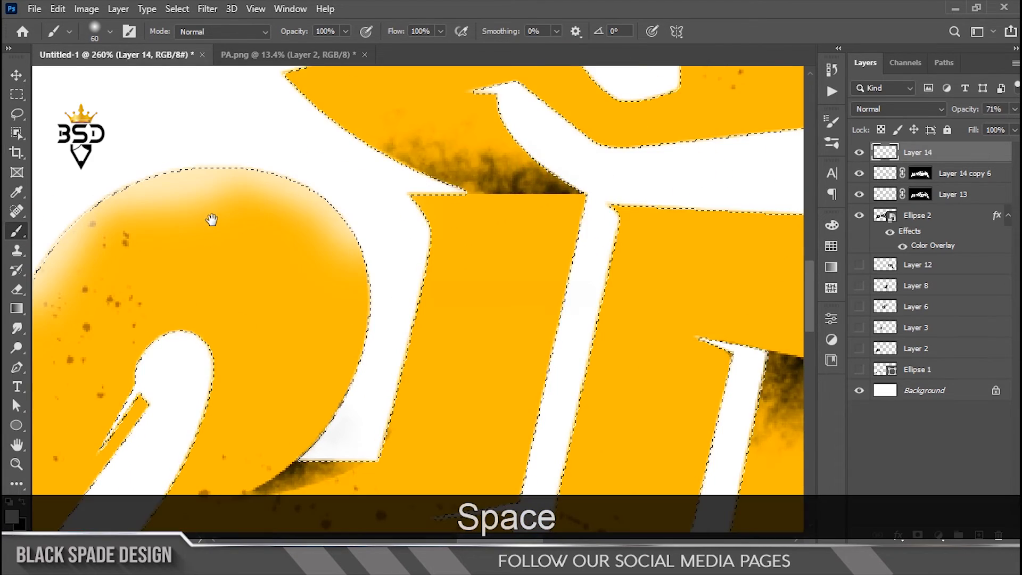
# - Paint soft white highlights on the top of the middle stem, the adjacent square letter and the edges of the slanted stroke above
pyautogui.moveTo(524, 173)
pyautogui.mouseDown()
pyautogui.moveTo(568, 203)
pyautogui.moveTo(513, 174)
pyautogui.moveTo(570, 224)
pyautogui.mouseUp()
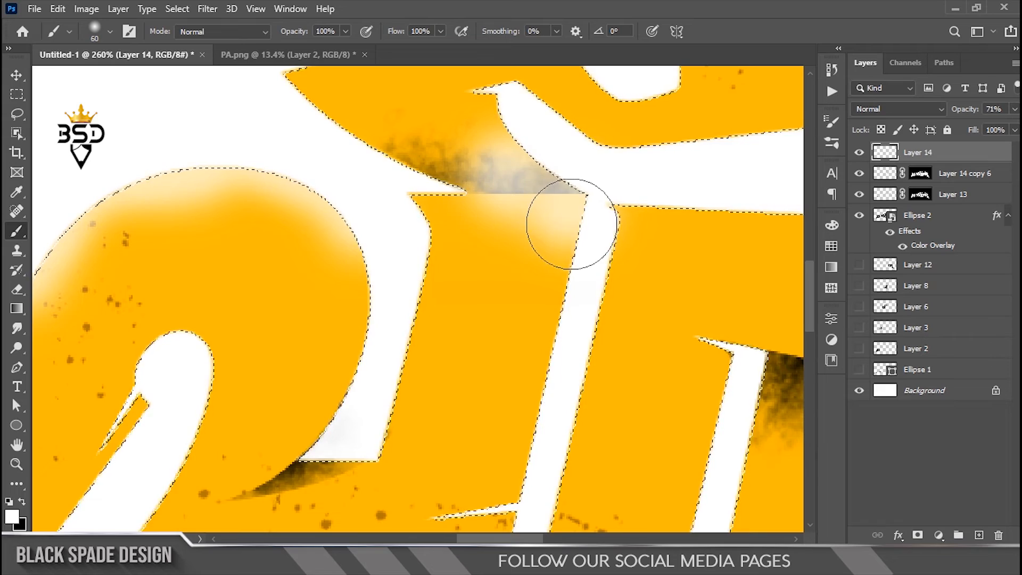
pyautogui.moveTo(309, 250); pyautogui.dragTo(273, 245)
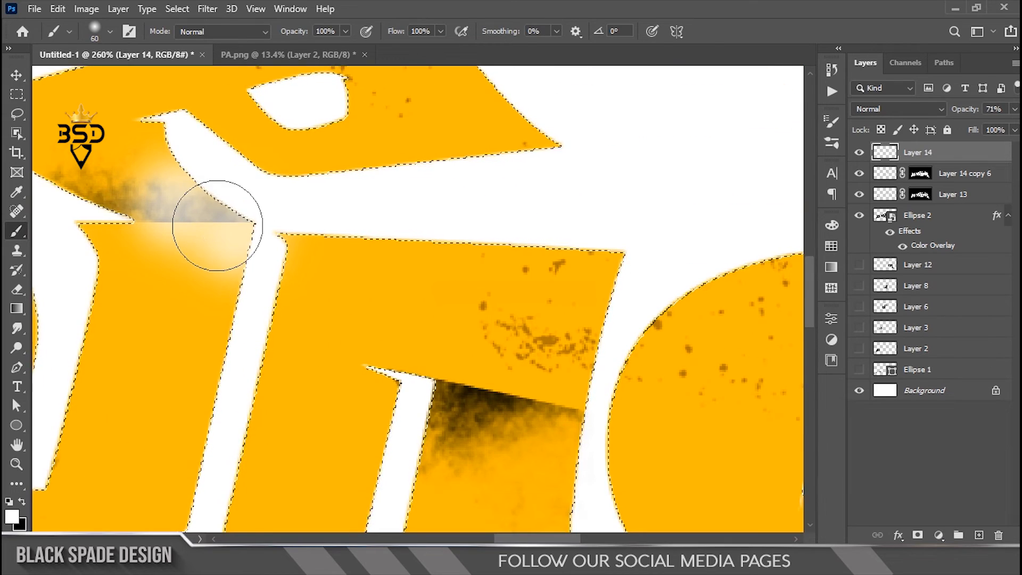
pyautogui.moveTo(217, 225)
pyautogui.mouseDown()
pyautogui.moveTo(303, 210)
pyautogui.moveTo(624, 222)
pyautogui.moveTo(160, 240)
pyautogui.mouseUp()
pyautogui.moveTo(349, 216)
pyautogui.mouseDown()
pyautogui.moveTo(289, 266)
pyautogui.moveTo(356, 468)
pyautogui.mouseUp()
pyautogui.moveTo(61, 215); pyautogui.dragTo(492, 175)
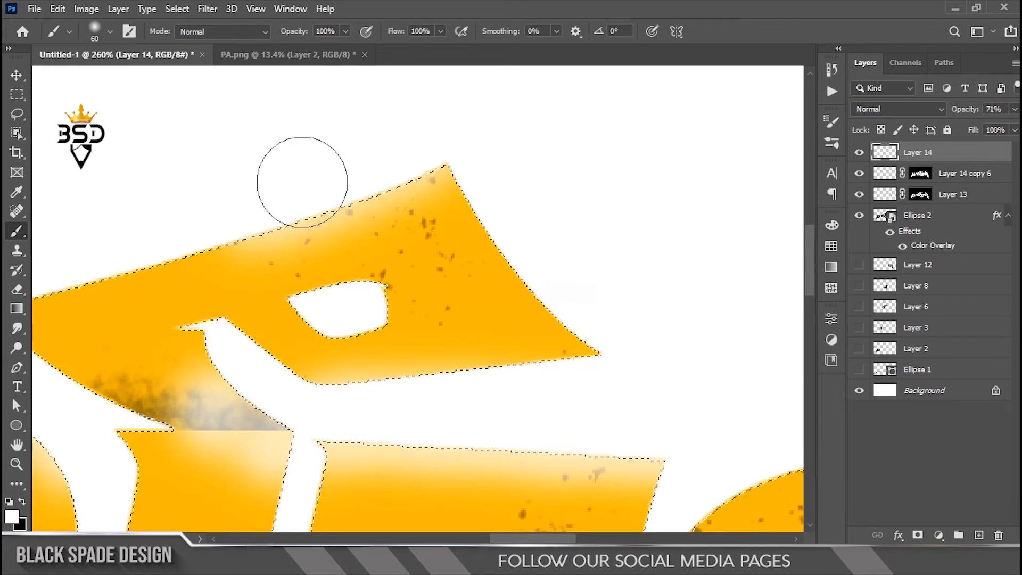
pyautogui.scroll(-1, 135, 182)
# - Paint white highlights on the swirl letter's upper curve, its dot and the last stem's top edge, and drop the selection
pyautogui.moveTo(451, 286); pyautogui.dragTo(99, 187)
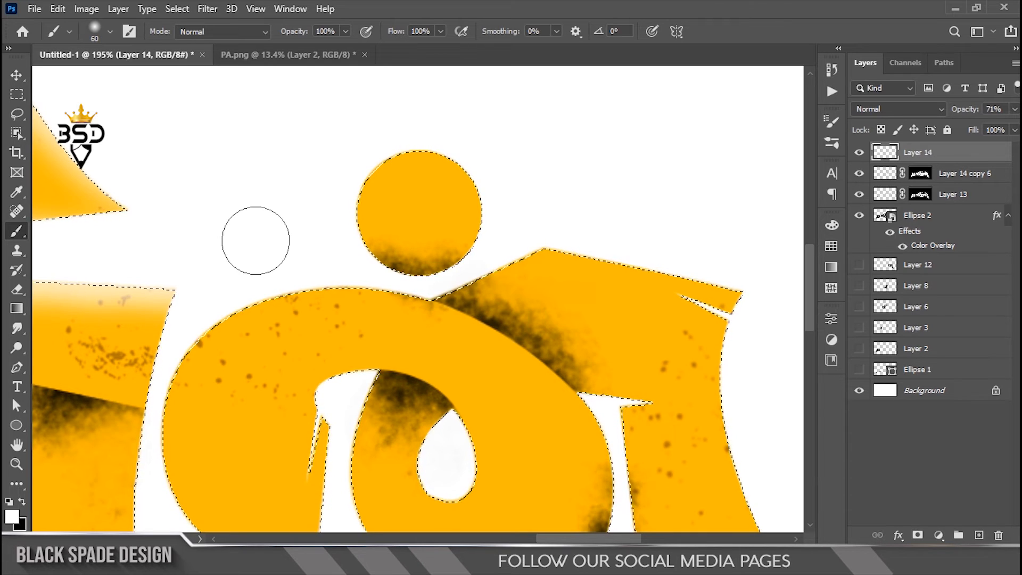
pyautogui.scroll(1, 256, 240)
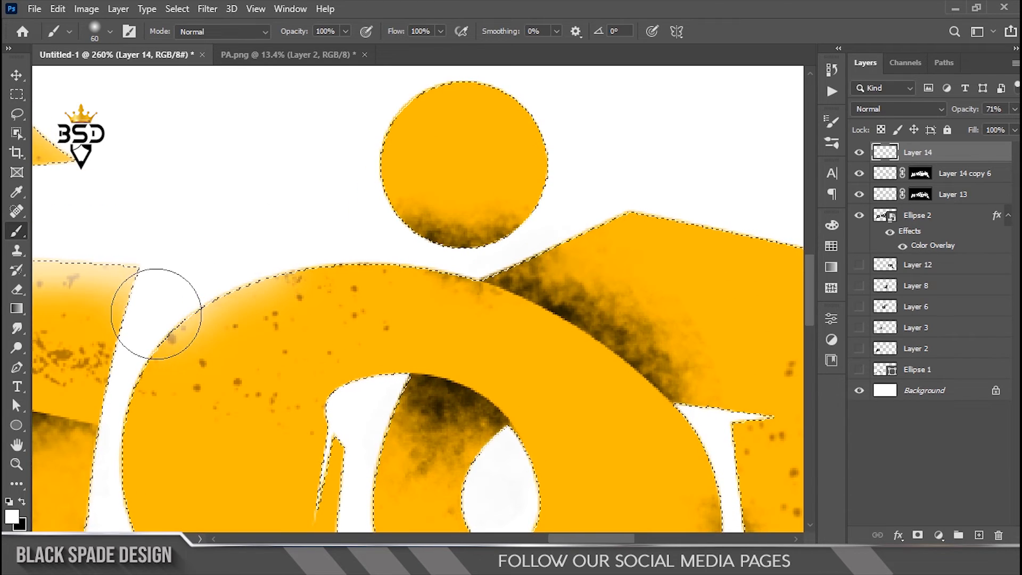
pyautogui.moveTo(360, 241); pyautogui.dragTo(253, 274)
pyautogui.moveTo(358, 103)
pyautogui.mouseDown()
pyautogui.moveTo(445, 132)
pyautogui.moveTo(351, 111)
pyautogui.moveTo(461, 196)
pyautogui.mouseUp()
pyautogui.moveTo(516, 162)
pyautogui.mouseDown()
pyautogui.moveTo(379, 153)
pyautogui.moveTo(360, 221)
pyautogui.moveTo(625, 270)
pyautogui.moveTo(395, 212)
pyautogui.mouseUp()
pyautogui.scroll(-1, 636, 248)
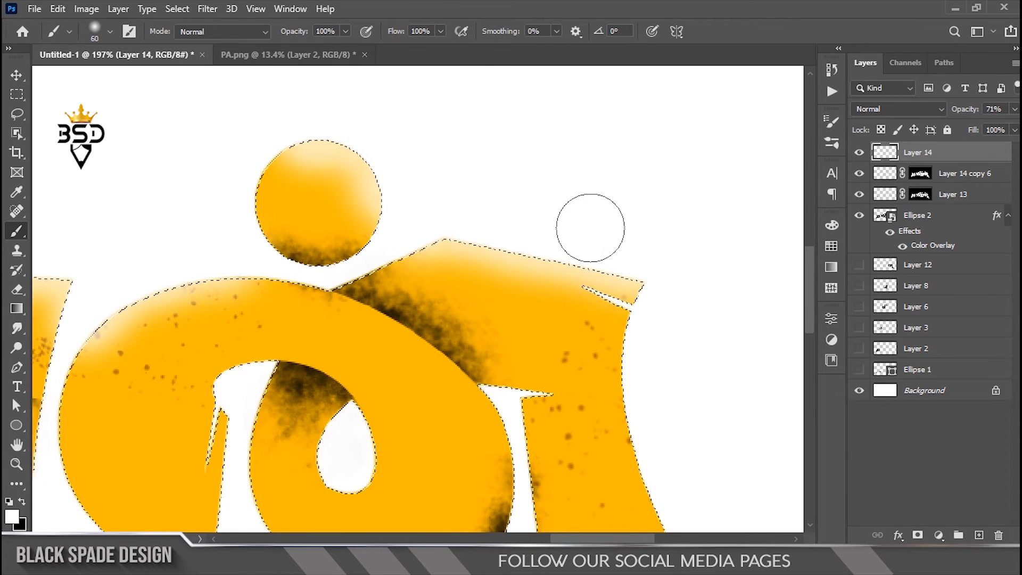
pyautogui.scroll(-2, 67, 334)
pyautogui.moveTo(142, 337); pyautogui.dragTo(516, 222)
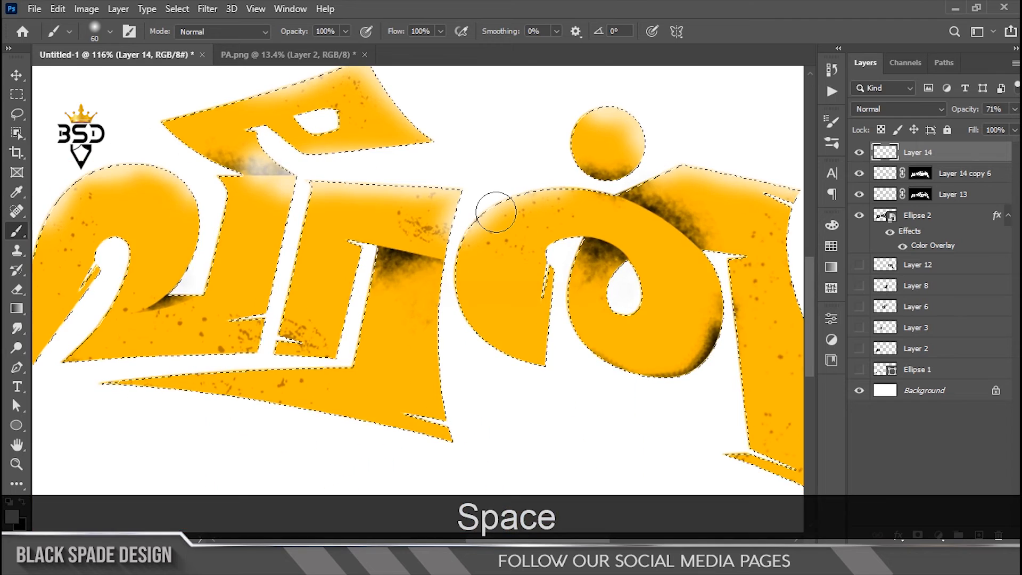
pyautogui.scroll(-8, 496, 212)
pyautogui.hotkey('ctrl', 'd')
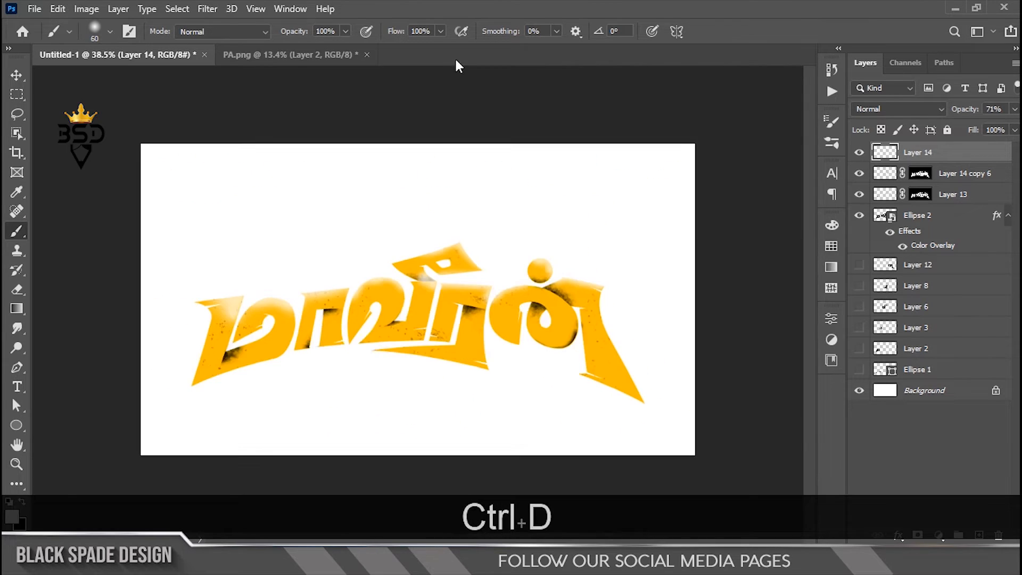
# - Move the highlight layer directly above the Ellipse 2 lettering, convert the lettering to a smart object, and clip the highlights to it
pyautogui.scroll(8, 305, 228)
pyautogui.moveTo(259, 400); pyautogui.dragTo(454, 356)
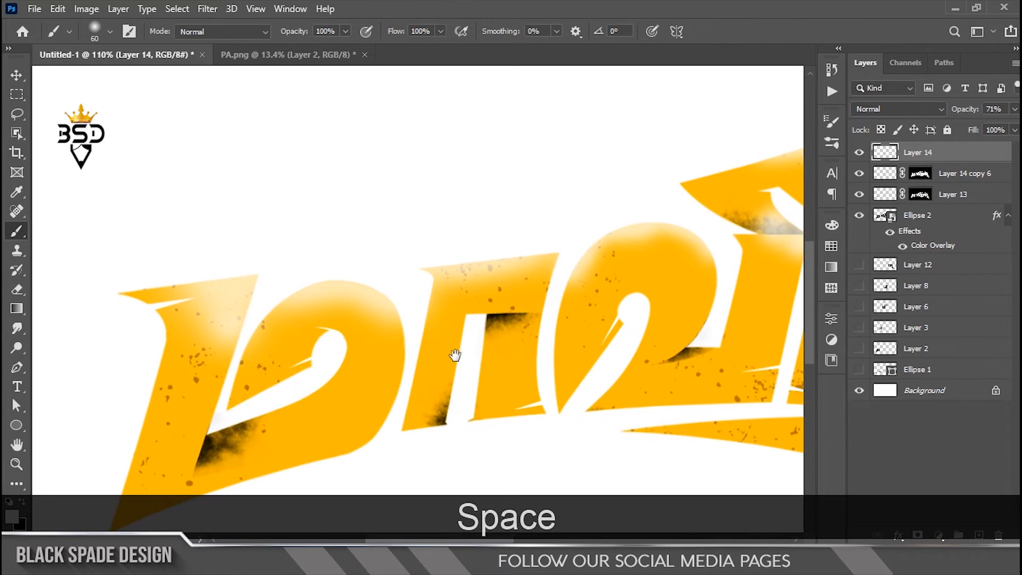
pyautogui.scroll(2, 440, 315)
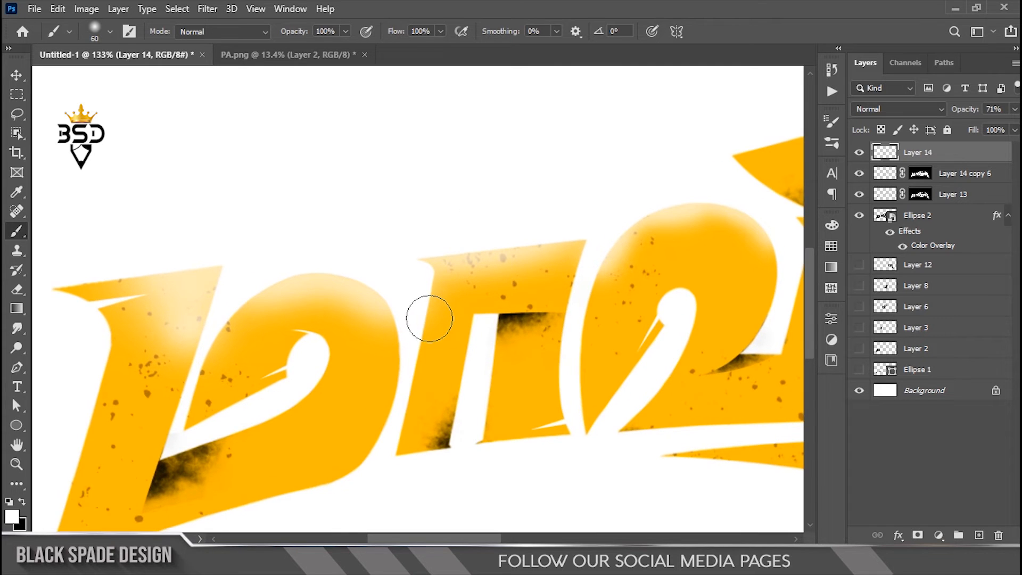
pyautogui.press('v')
pyautogui.moveTo(926, 156); pyautogui.dragTo(918, 218)
pyautogui.rightClick(916, 221)
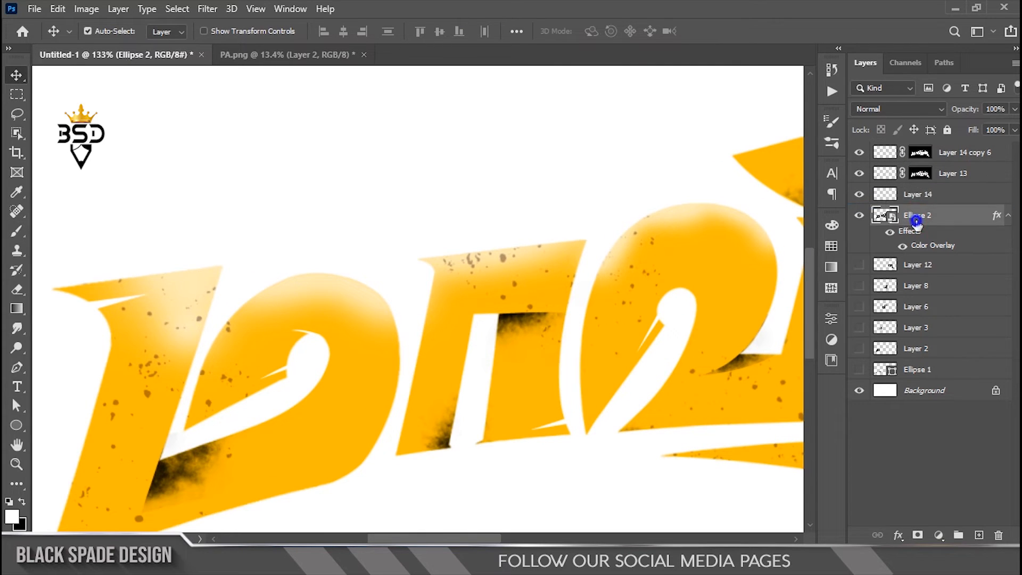
pyautogui.click(812, 156)
pyautogui.rightClick(930, 198)
pyautogui.click(808, 286)
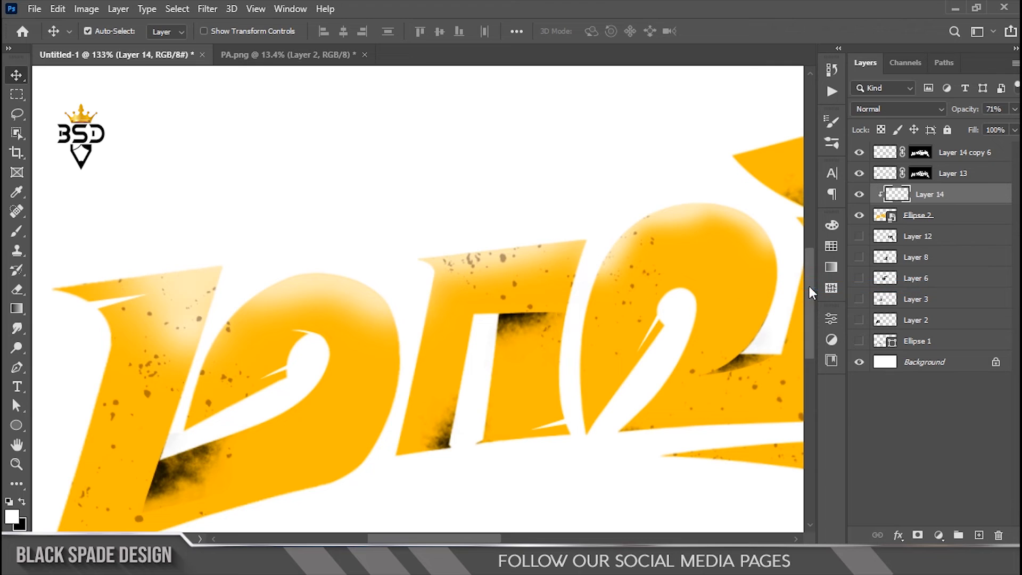
# - Duplicate the Ellipse 2 lettering, place the copy above the highlight layer, and clip the highlights to the original again
pyautogui.click(919, 215)
pyautogui.scroll(1, 261, 412)
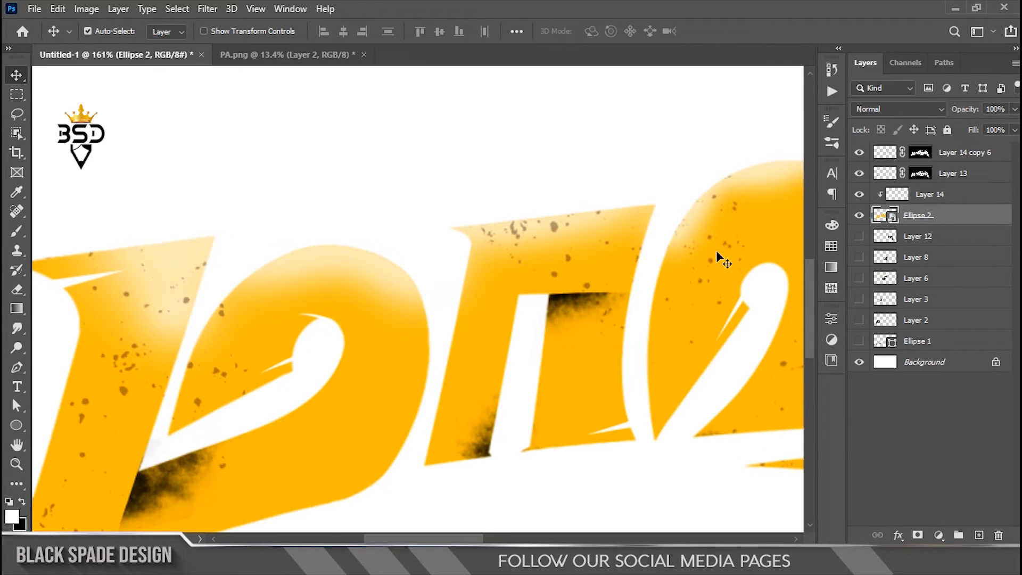
pyautogui.hotkey('ctrl', 'j')
pyautogui.moveTo(916, 218); pyautogui.dragTo(928, 185)
pyautogui.rightClick(924, 215)
pyautogui.click(801, 289)
pyautogui.click(921, 196)
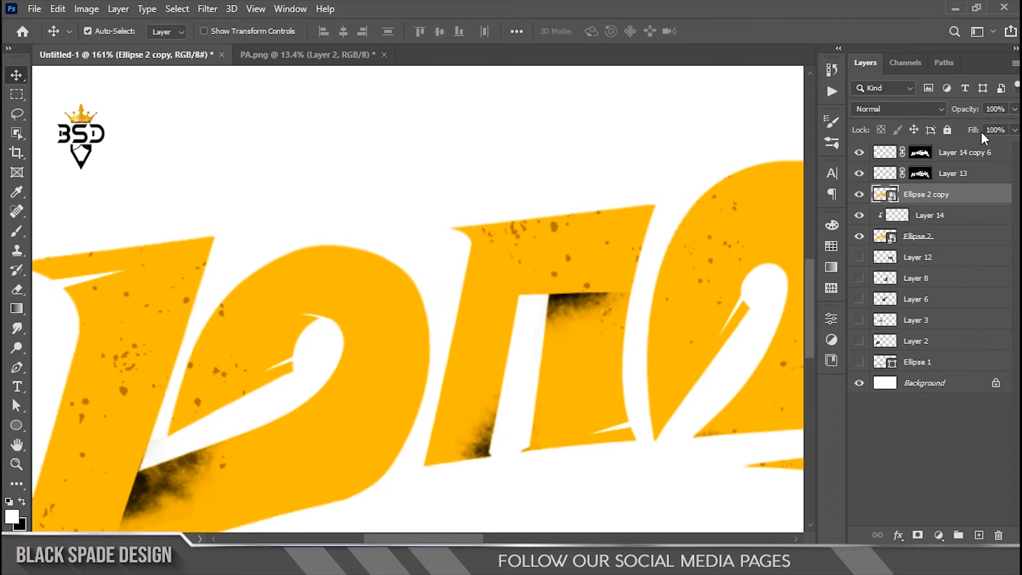
# - Set the lettering copy's fill to 0% and give it a 2 px inside stroke in orange-yellow #ffba00
pyautogui.click(899, 535)
pyautogui.click(916, 420)
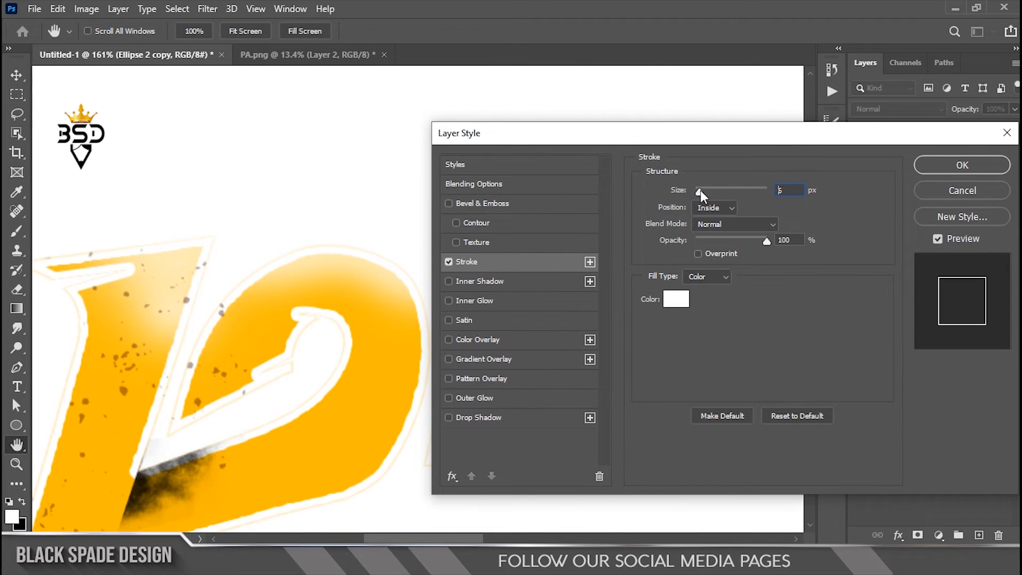
pyautogui.click(676, 298)
pyautogui.click(356, 394)
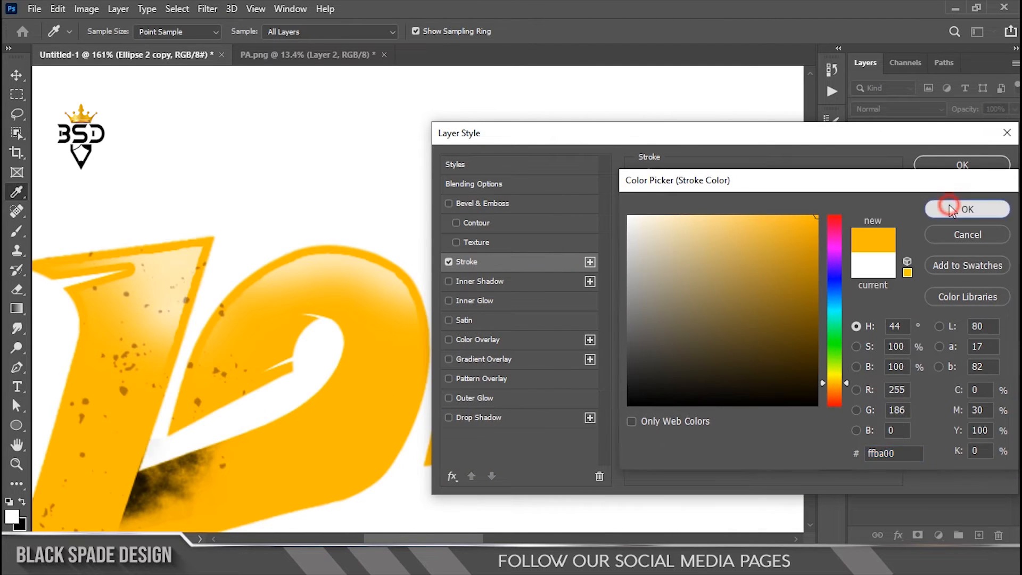
pyautogui.click(952, 209)
pyautogui.doubleClick(781, 190)
pyautogui.write('2')
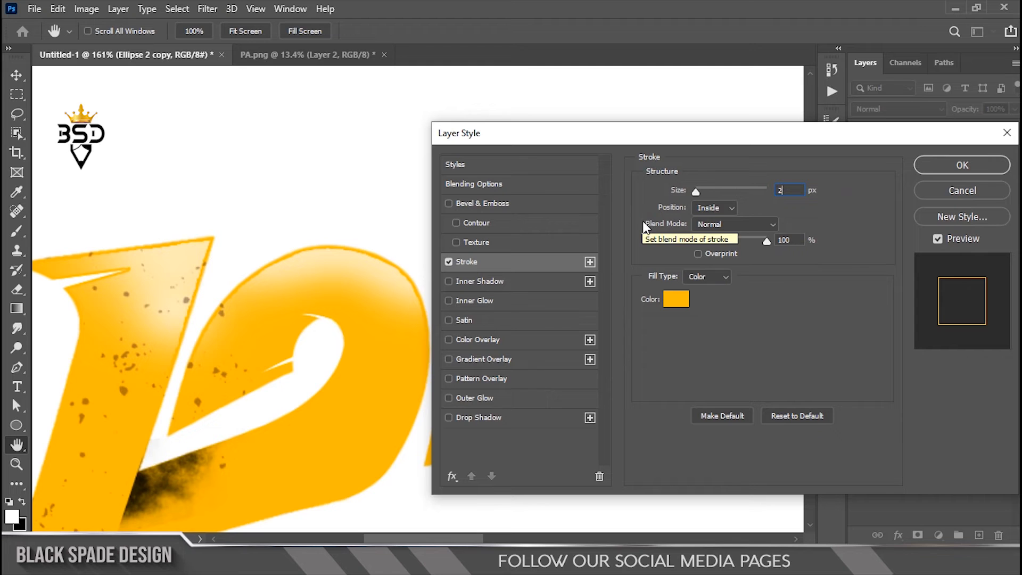
pyautogui.click(942, 162)
pyautogui.scroll(-4, 85, 371)
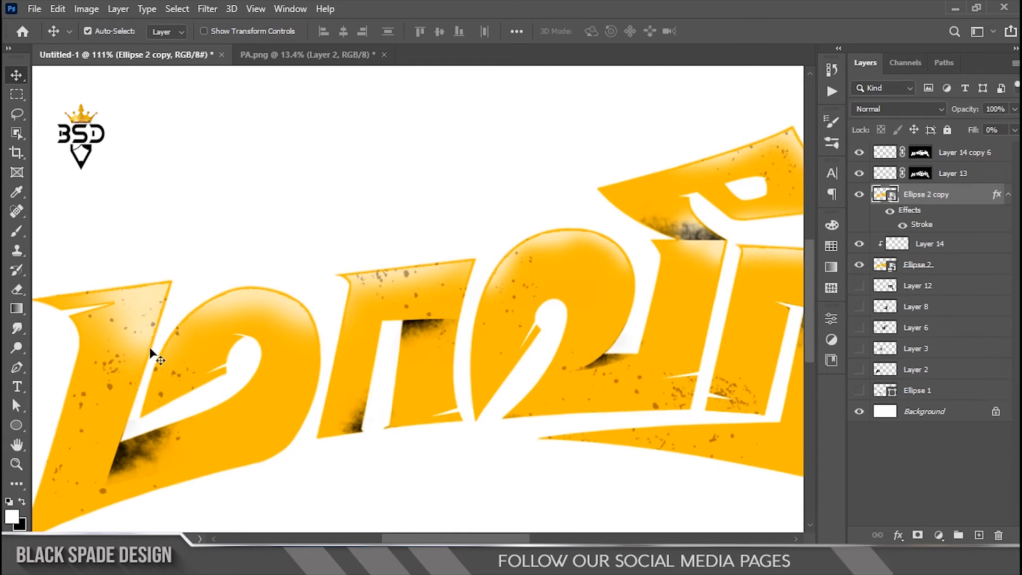
pyautogui.scroll(-3, 467, 331)
pyautogui.scroll(1, 468, 331)
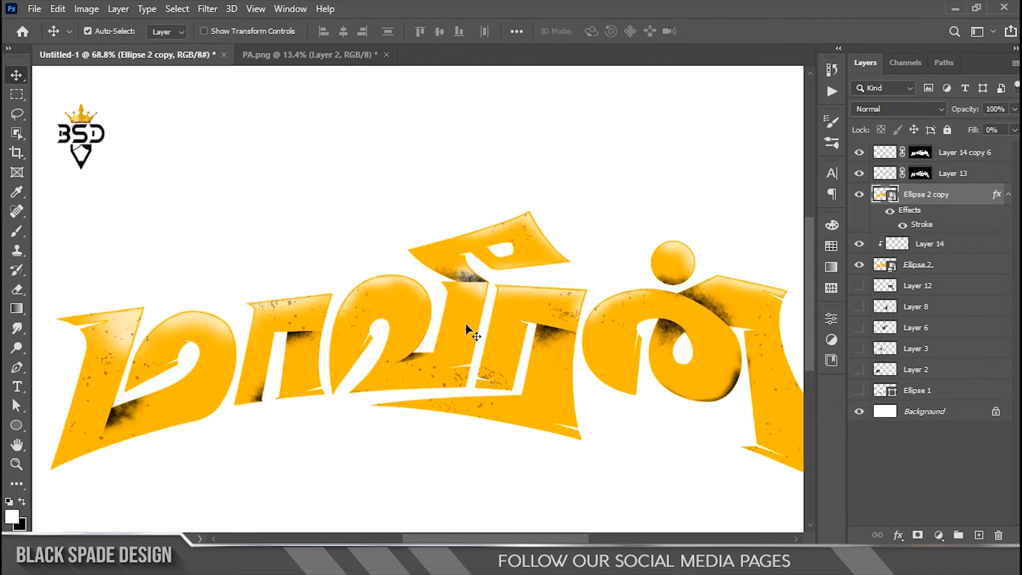
pyautogui.scroll(1, 520, 362)
pyautogui.scroll(-1, 388, 393)
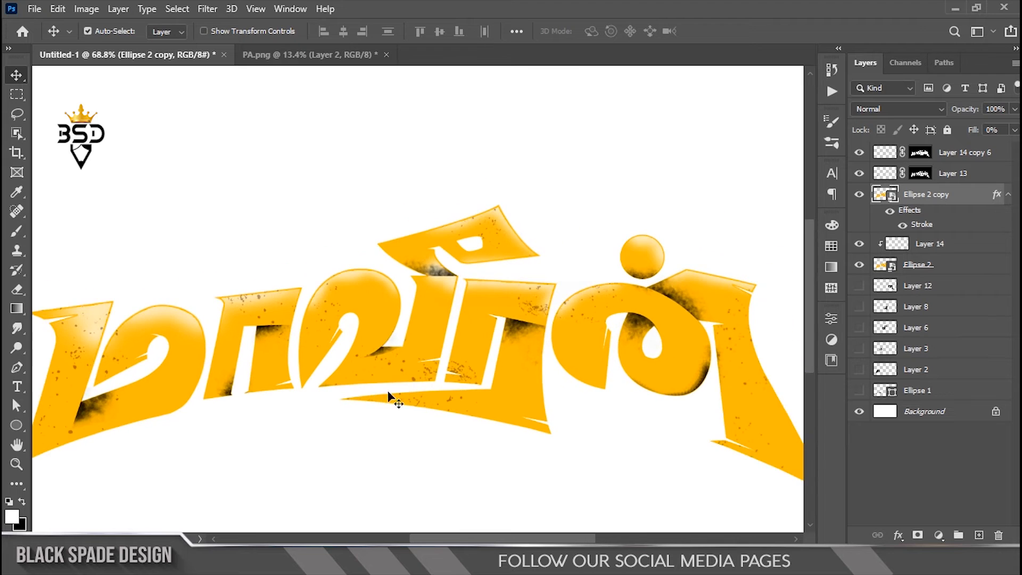
pyautogui.scroll(3, 296, 401)
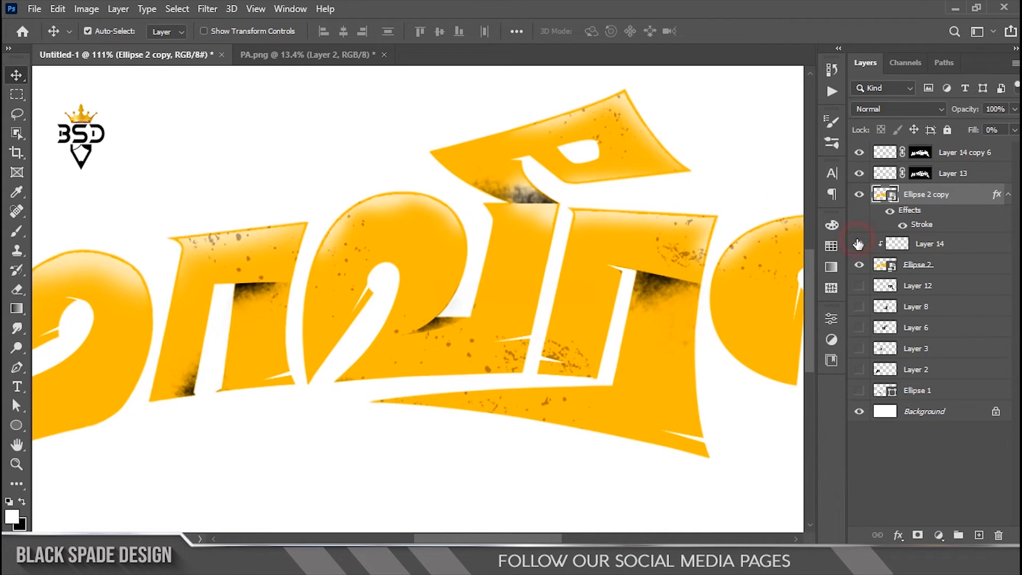
# - Add a new clipped layer between the lettering and the highlight layer, and switch to the grainy powder brush
pyautogui.click(913, 266)
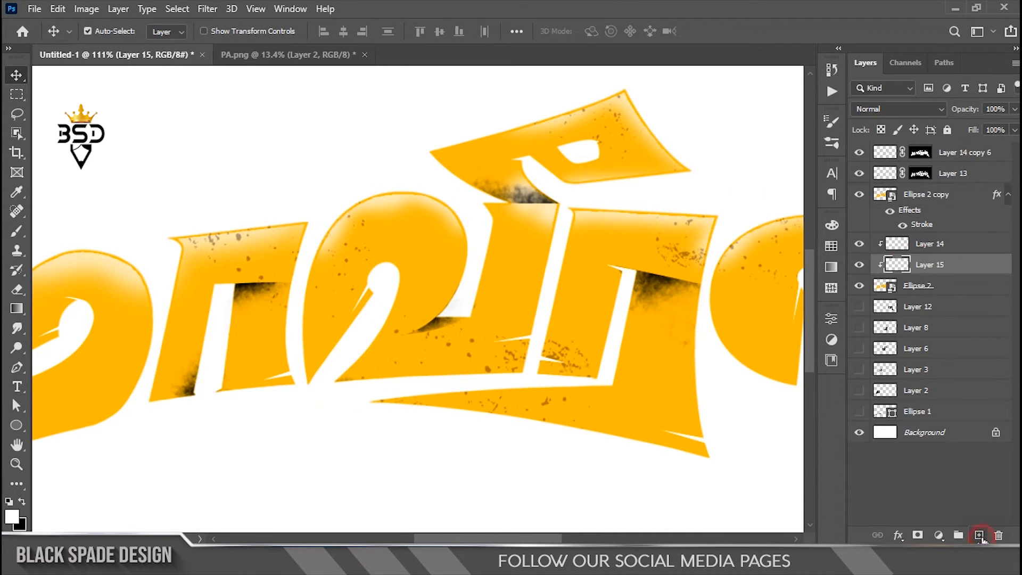
pyautogui.scroll(2, 447, 420)
pyautogui.press('b')
pyautogui.rightClick(58, 186)
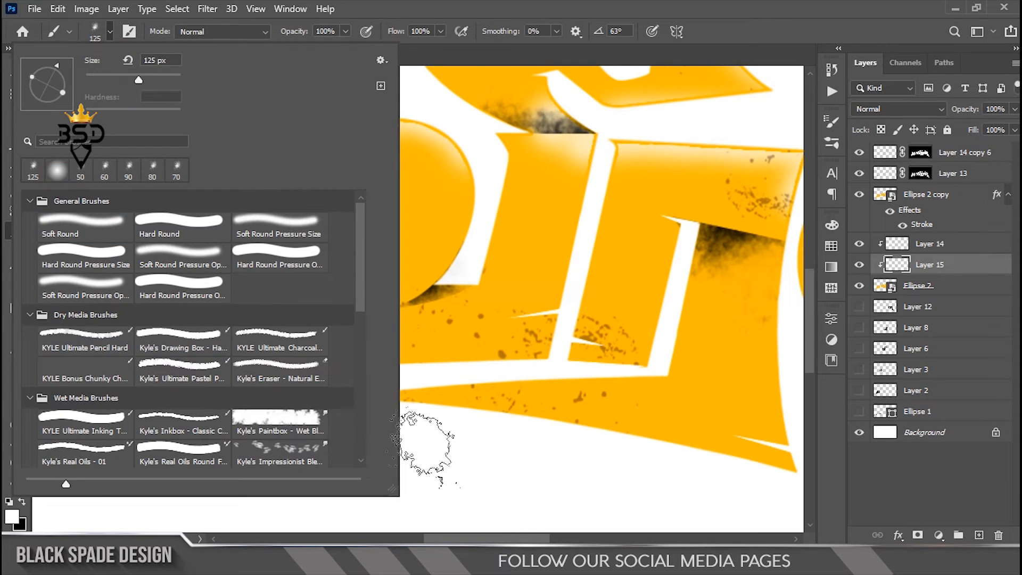
pyautogui.click(407, 448)
# - Paint black powder shading at the foot of the third letter with a 90 px brush, undoing the last dab
pyautogui.scroll(2, 409, 473)
pyautogui.press('space')
pyautogui.moveTo(210, 343); pyautogui.dragTo(404, 354)
pyautogui.press('x')
pyautogui.scroll(1, 398, 354)
pyautogui.press('[')
pyautogui.press('[')
pyautogui.scroll(1, 445, 343)
pyautogui.press('space')
pyautogui.moveTo(443, 360)
pyautogui.mouseDown()
pyautogui.moveTo(393, 404)
pyautogui.moveTo(310, 404)
pyautogui.mouseUp()
pyautogui.press('space')
pyautogui.moveTo(608, 347); pyautogui.dragTo(472, 373)
pyautogui.click(469, 384)
pyautogui.scroll(-4, 465, 392)
pyautogui.hotkey('ctrl', 'z')
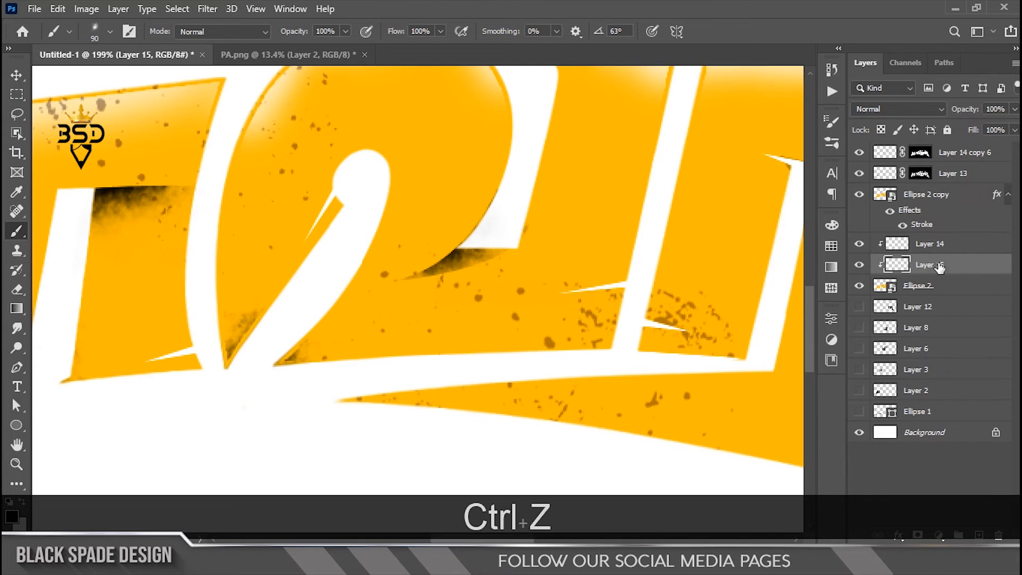
# - Rasterize the Ellipse 2 copy layer together with its stroke style
pyautogui.click(926, 194)
pyautogui.click(1008, 194)
pyautogui.rightClick(964, 195)
pyautogui.click(807, 291)
pyautogui.rightClick(930, 198)
pyautogui.click(784, 240)
# - Fade the stroke along the lower edges of the second letter with a soft 125 px eraser at 63% opacity
pyautogui.press('space')
pyautogui.moveTo(472, 300); pyautogui.dragTo(717, 319)
pyautogui.scroll(-3, 499, 369)
pyautogui.press('e')
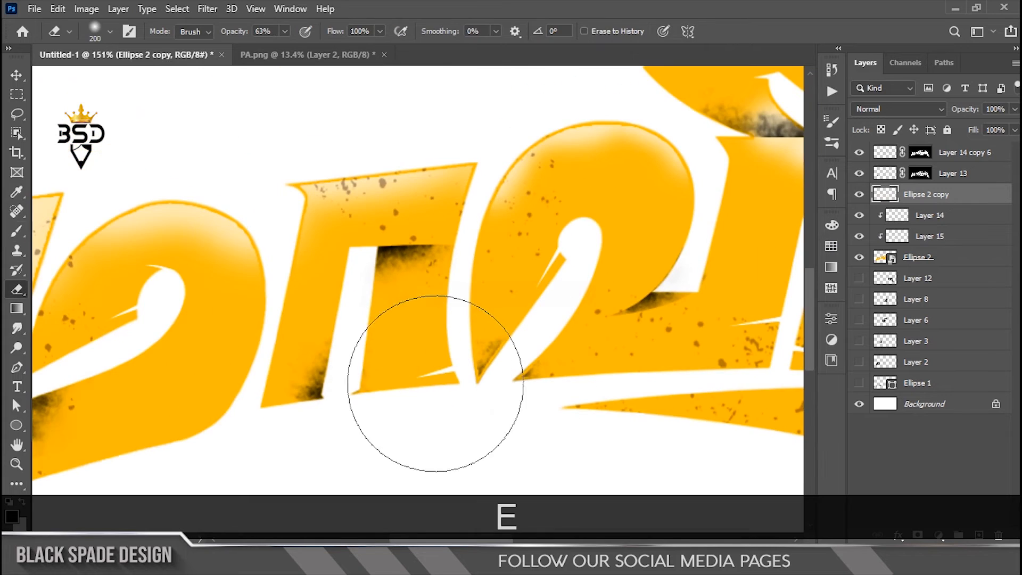
pyautogui.scroll(3, 503, 358)
pyautogui.press('[')
pyautogui.press('[')
pyautogui.press('[')
pyautogui.moveTo(493, 352); pyautogui.dragTo(424, 383)
pyautogui.press('space')
pyautogui.moveTo(289, 395); pyautogui.dragTo(529, 336)
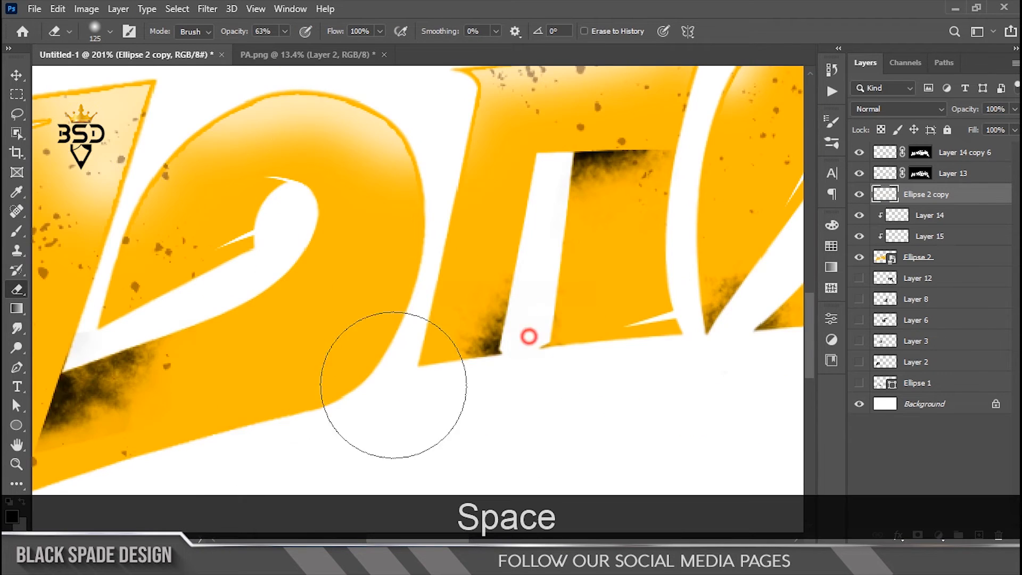
# - Continue fading the stroke along the lower edges of the remaining letters with the 125 px eraser
pyautogui.press('space')
pyautogui.moveTo(244, 427); pyautogui.dragTo(520, 301)
pyautogui.press('space')
pyautogui.moveTo(692, 224); pyautogui.dragTo(341, 323)
pyautogui.moveTo(697, 265); pyautogui.dragTo(369, 323)
pyautogui.press('space')
pyautogui.moveTo(635, 382); pyautogui.dragTo(303, 325)
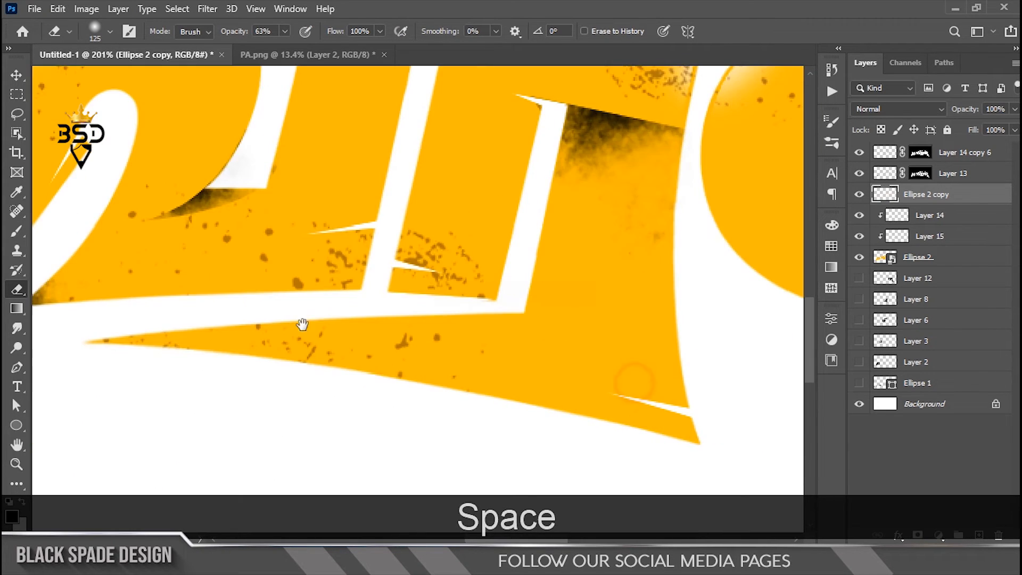
pyautogui.moveTo(663, 373); pyautogui.dragTo(371, 256)
pyautogui.moveTo(537, 220); pyautogui.dragTo(256, 288)
pyautogui.press('space')
pyautogui.moveTo(586, 362); pyautogui.dragTo(994, 264)
pyautogui.scroll(-3, 669, 469)
pyautogui.press('space')
# - Paint black powder shading on Layer 15 near the lettering's lower edges with a 100 px brush, undoing the last stroke
pyautogui.click(897, 236)
pyautogui.click(858, 237)
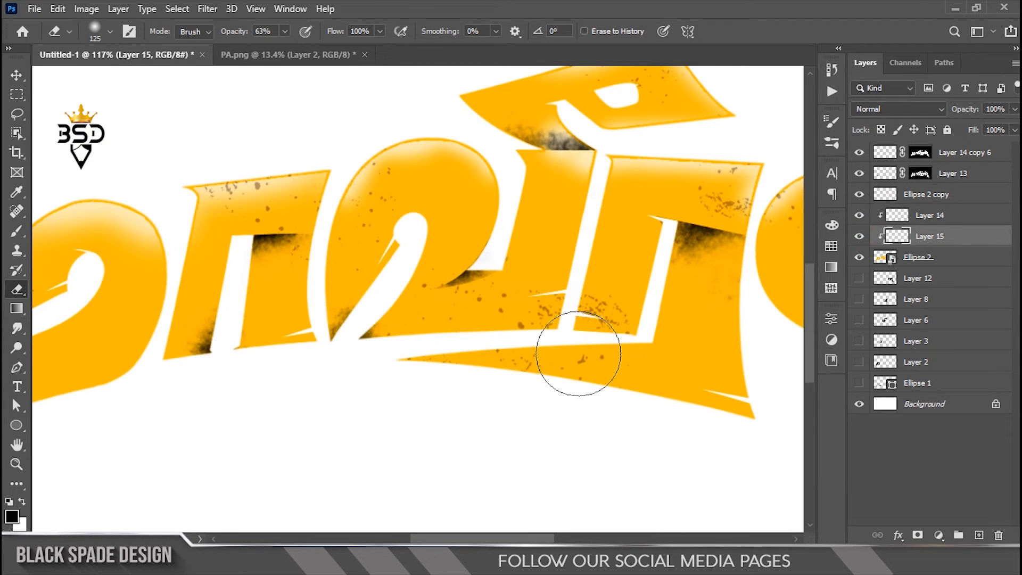
pyautogui.scroll(1, 578, 353)
pyautogui.press('b')
pyautogui.scroll(2, 501, 348)
pyautogui.press(']')
pyautogui.press(']')
pyautogui.press('[')
pyautogui.click(430, 344)
pyautogui.scroll(-2, 472, 438)
pyautogui.moveTo(495, 429); pyautogui.dragTo(338, 401)
pyautogui.hotkey('ctrl', 'z')
# - Add black powder shading to the fourth letter's lower edge and the sloping leg of the last letter
pyautogui.moveTo(571, 396); pyautogui.dragTo(504, 394)
pyautogui.click(535, 361)
pyautogui.press('space')
pyautogui.moveTo(607, 357); pyautogui.dragTo(452, 366)
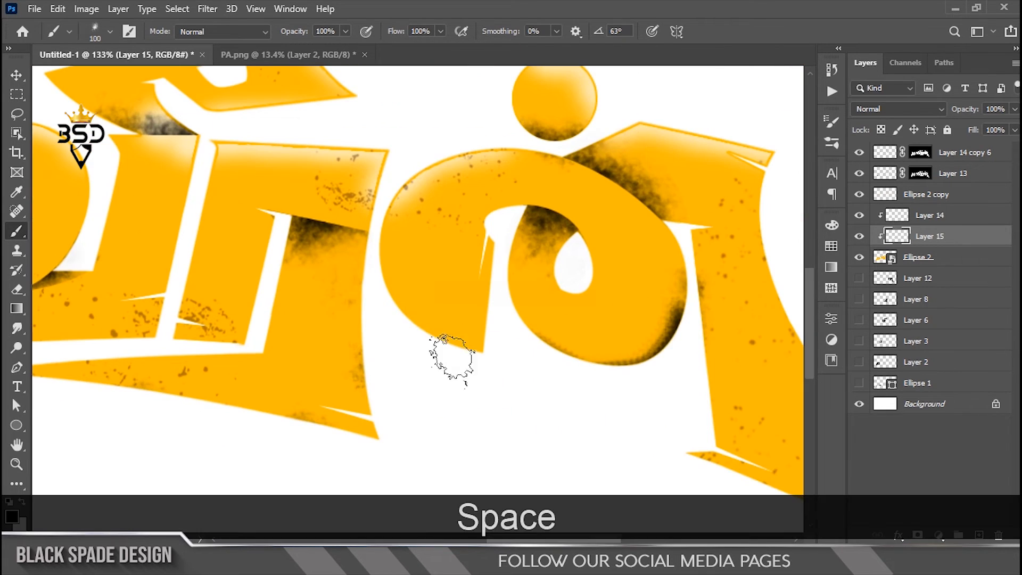
pyautogui.press('space')
pyautogui.moveTo(747, 238); pyautogui.dragTo(625, 227)
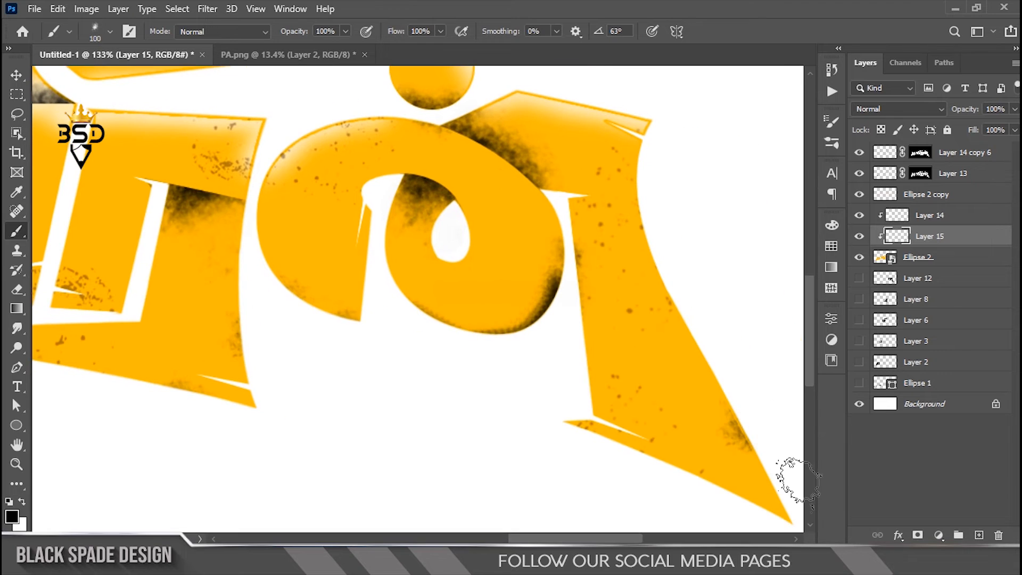
# - Shade the first letter's pointed foot and lower curve with the powder brush enlarged to 175 px
pyautogui.press('space')
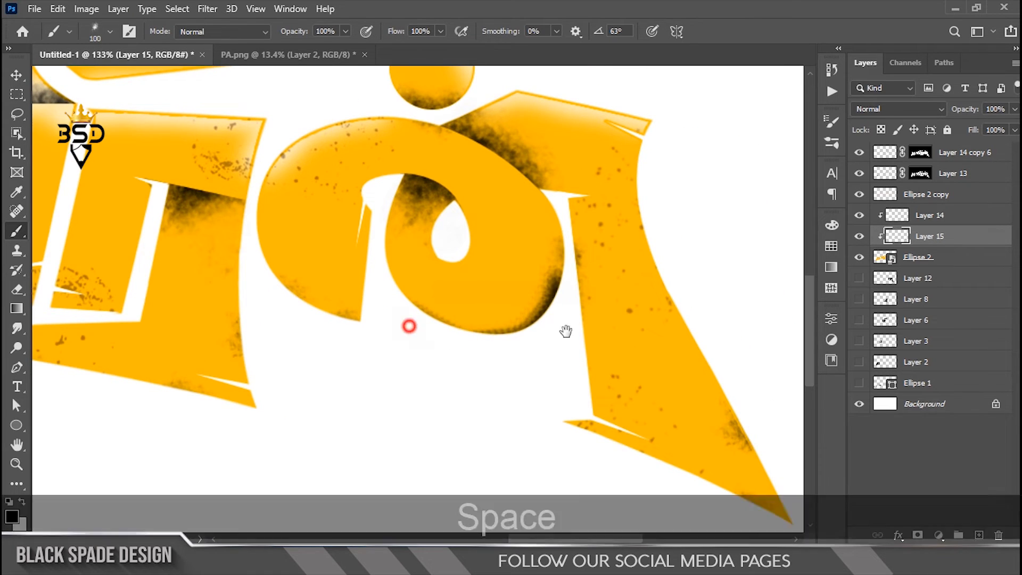
pyautogui.moveTo(408, 325); pyautogui.dragTo(745, 316)
pyautogui.moveTo(512, 313); pyautogui.dragTo(788, 330)
pyautogui.moveTo(427, 344); pyautogui.dragTo(572, 361)
pyautogui.press('space')
pyautogui.moveTo(708, 345); pyautogui.dragTo(418, 391)
pyautogui.moveTo(742, 229); pyautogui.dragTo(292, 306)
pyautogui.moveTo(580, 238); pyautogui.dragTo(355, 233)
pyautogui.press('space')
pyautogui.moveTo(345, 276); pyautogui.dragTo(692, 213)
pyautogui.moveTo(91, 257); pyautogui.dragTo(217, 216)
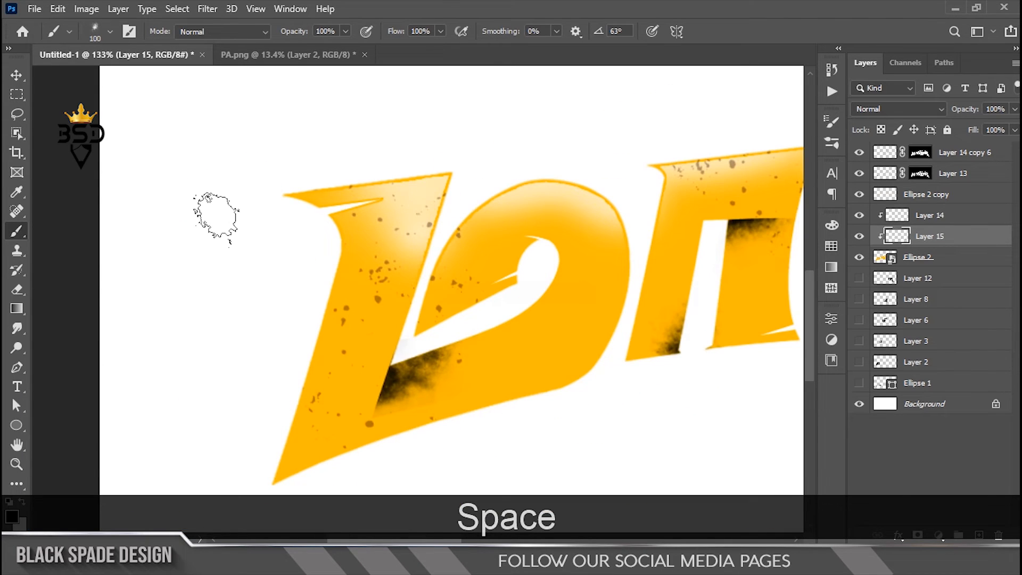
pyautogui.scroll(1, 320, 482)
pyautogui.press(']')
pyautogui.press(']')
pyautogui.press(']')
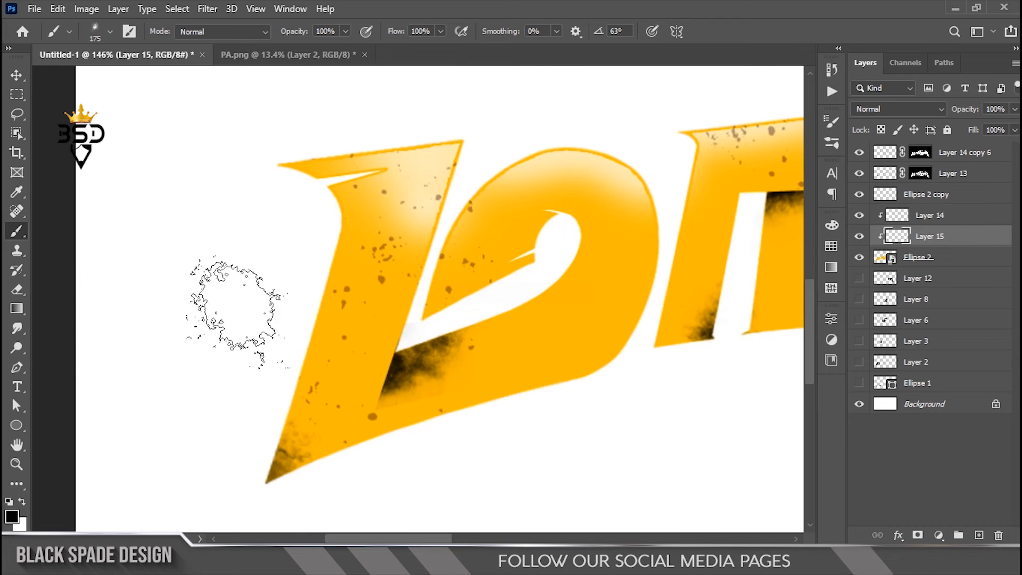
pyautogui.press('space')
pyautogui.moveTo(637, 425); pyautogui.dragTo(449, 463)
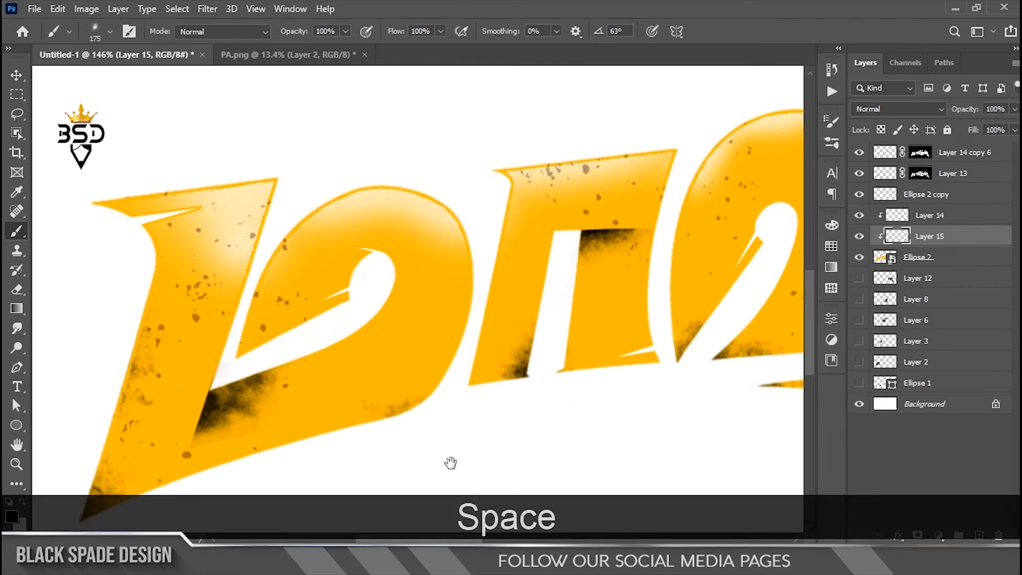
pyautogui.scroll(-2, 445, 456)
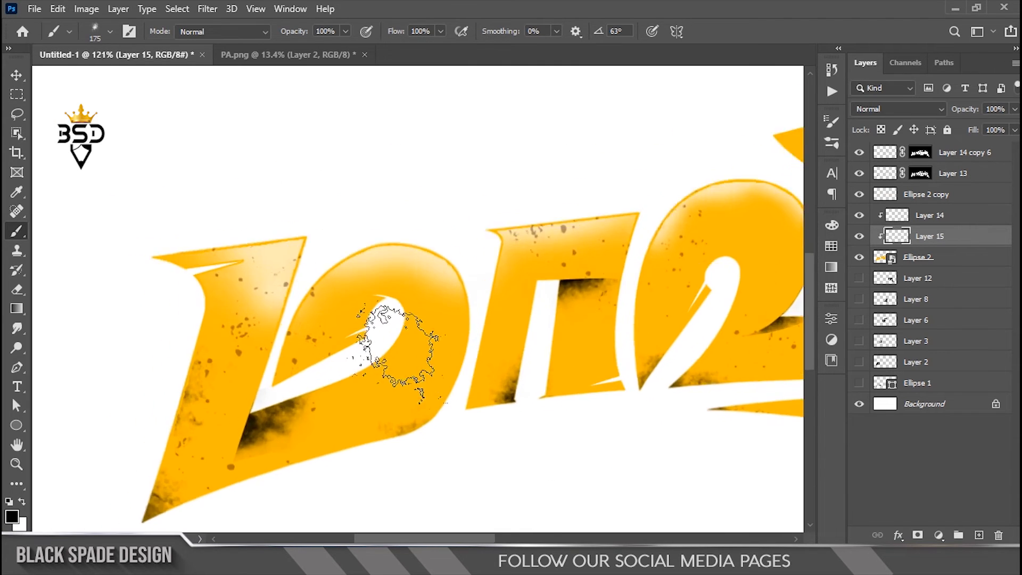
# - Erase the Ellipse 2 copy stroke from the lower edges of the first letters with a 125 px eraser at 100% opacity
pyautogui.scroll(-3, 398, 346)
pyautogui.press('v')
pyautogui.click(921, 194)
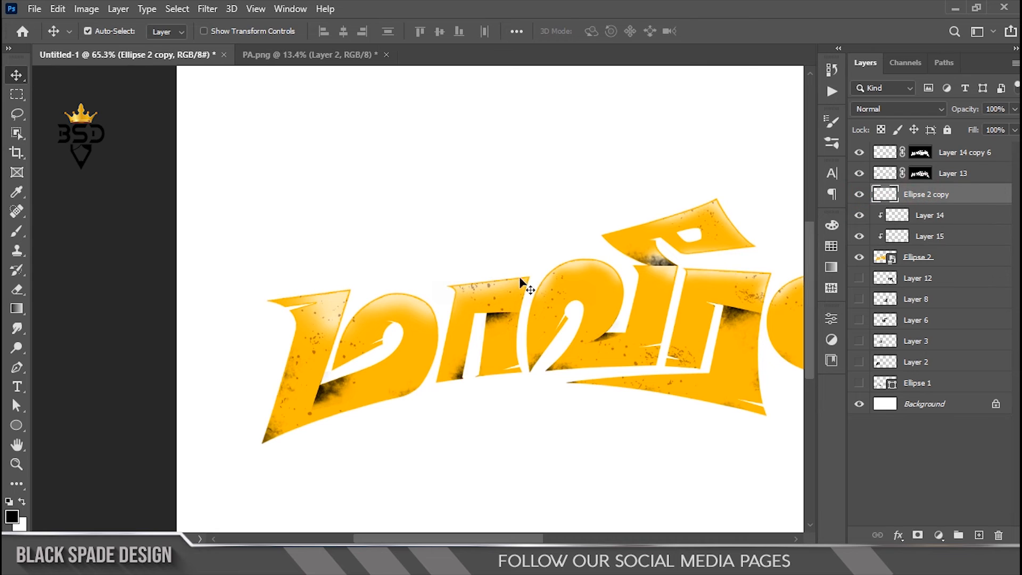
pyautogui.press('e')
pyautogui.scroll(2, 327, 423)
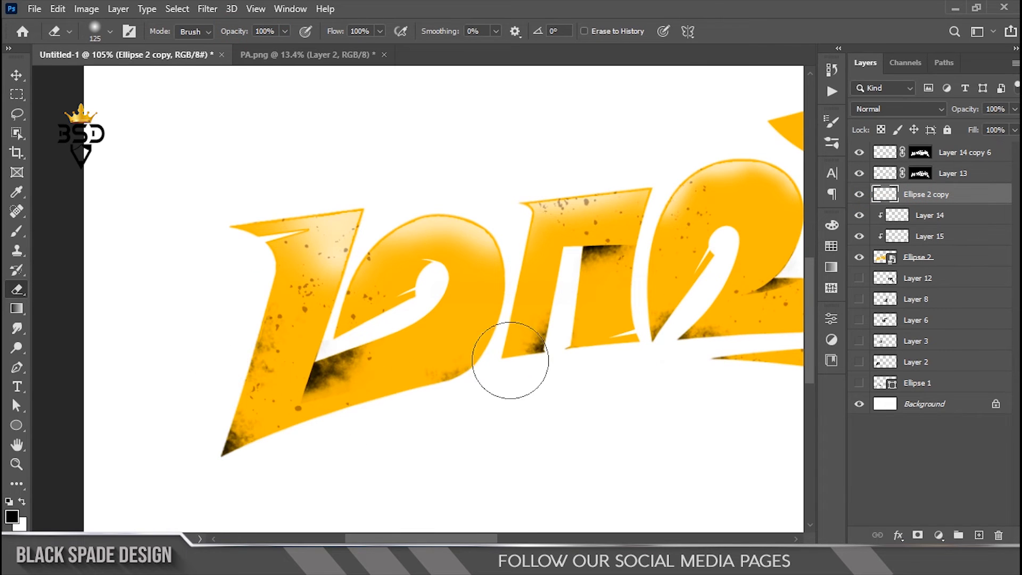
pyautogui.press('space')
pyautogui.moveTo(532, 353); pyautogui.dragTo(376, 374)
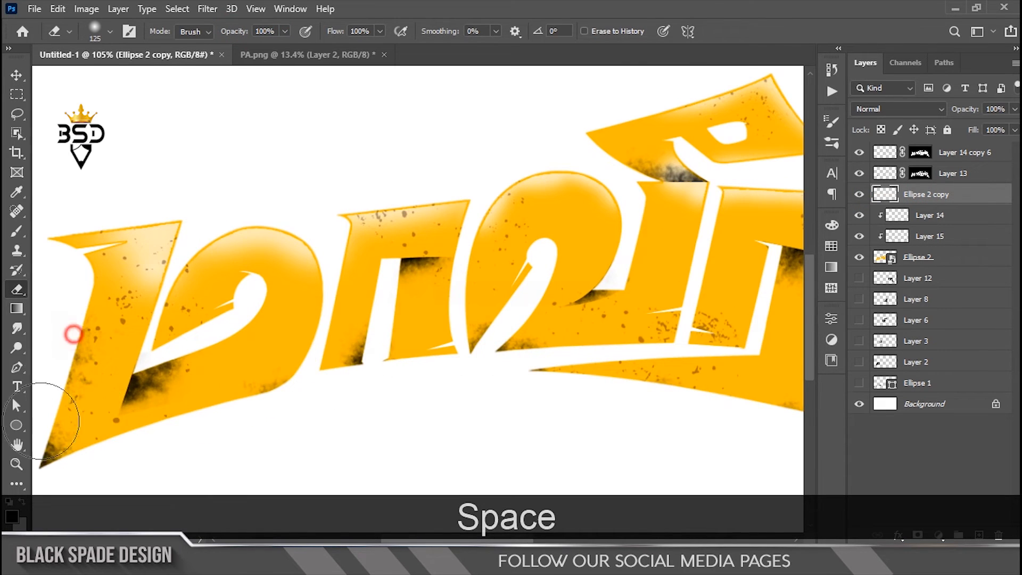
pyautogui.press('space')
pyautogui.moveTo(283, 365); pyautogui.dragTo(194, 342)
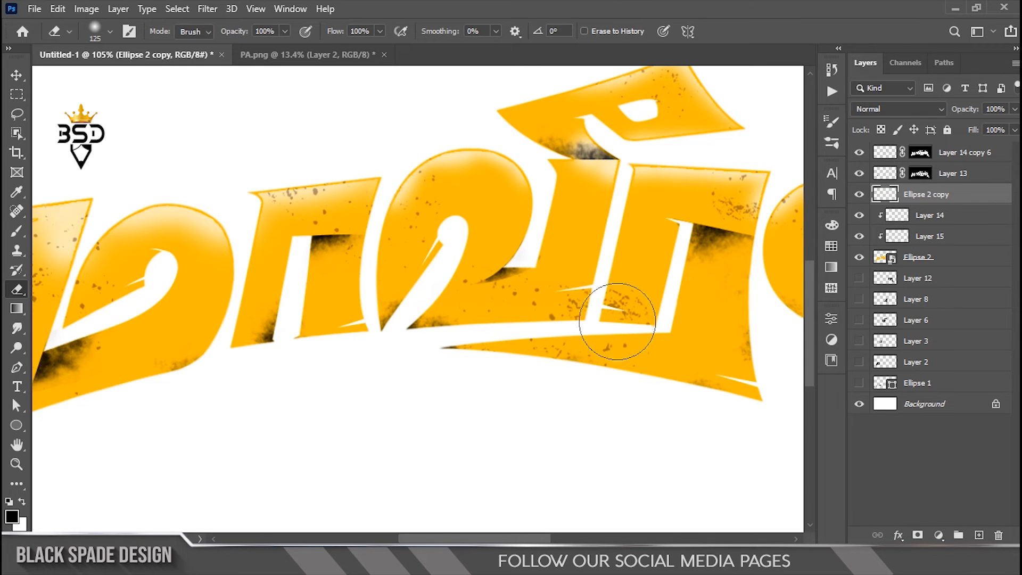
# - Erase the stroke from the lower edge of the vowel sign above the letters, reducing the eraser to 70 px
pyautogui.press('space')
pyautogui.moveTo(730, 370); pyautogui.dragTo(460, 435)
pyautogui.scroll(1, 453, 230)
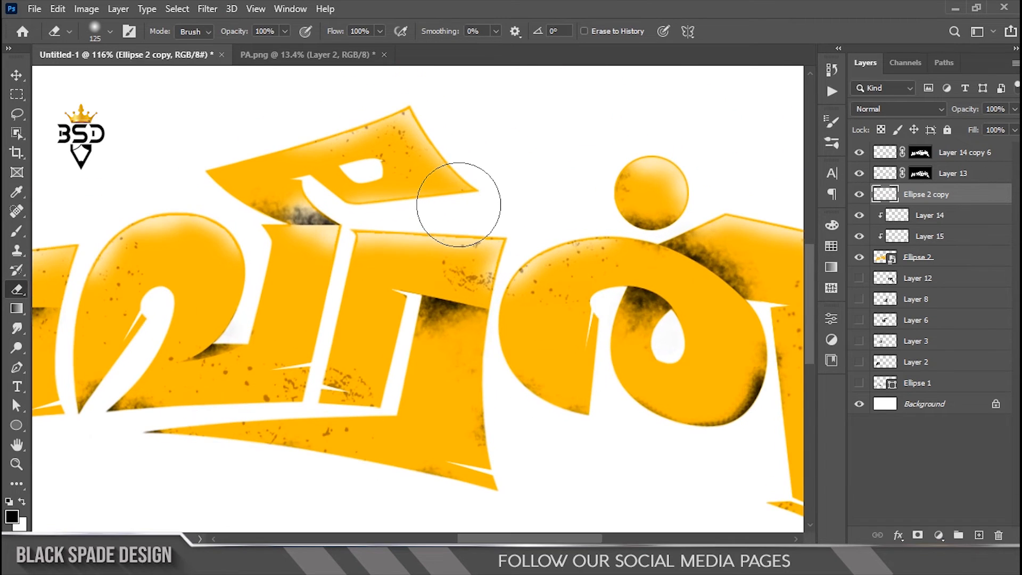
pyautogui.scroll(3, 334, 183)
pyautogui.press('space')
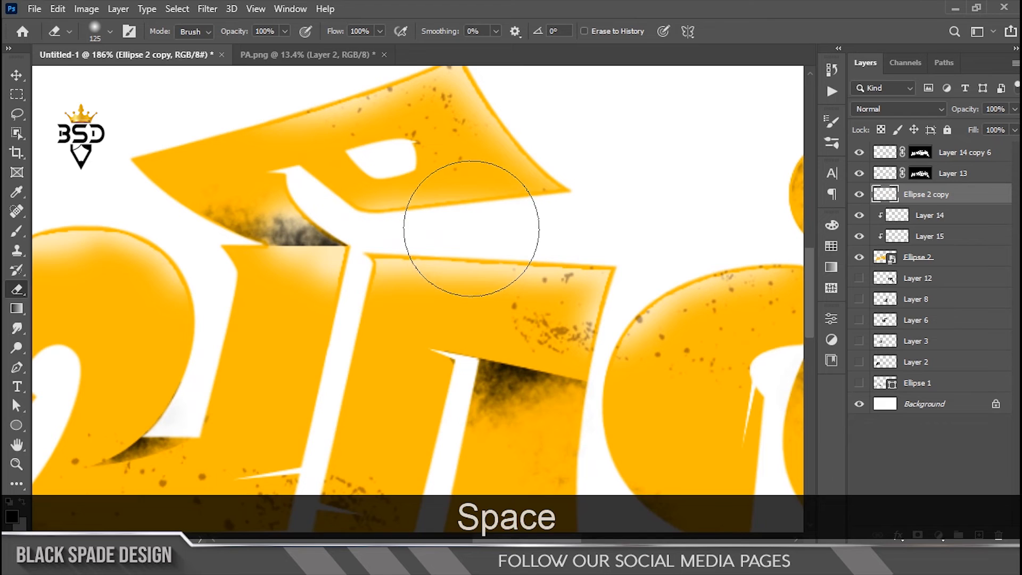
pyautogui.scroll(1, 413, 234)
pyautogui.press('[')
pyautogui.press('[')
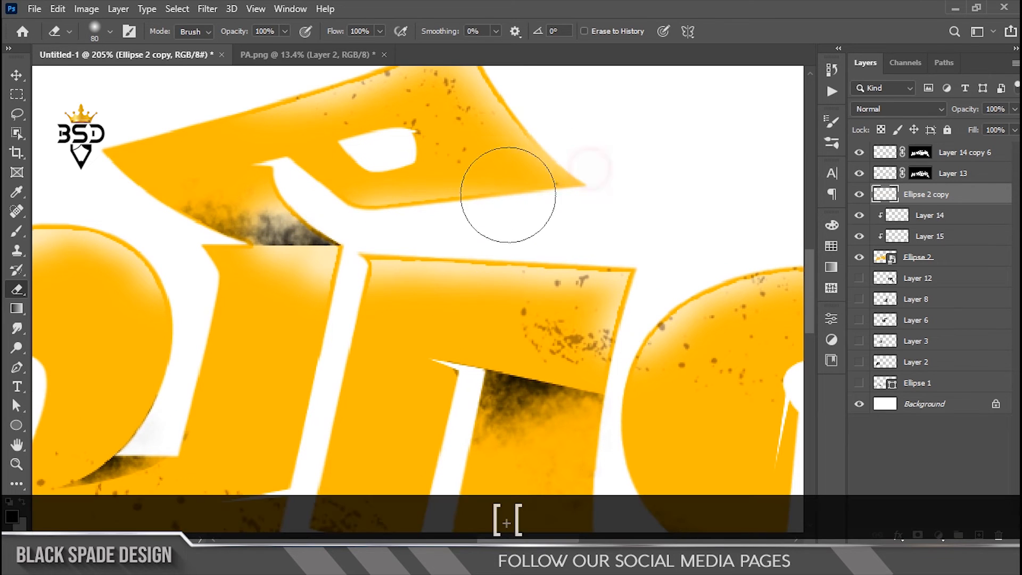
pyautogui.scroll(1, 368, 196)
pyautogui.press('[')
pyautogui.scroll(-3, 456, 213)
# - Erase the stroke around the lower part of the round dot with a 45 px eraser
pyautogui.press('space')
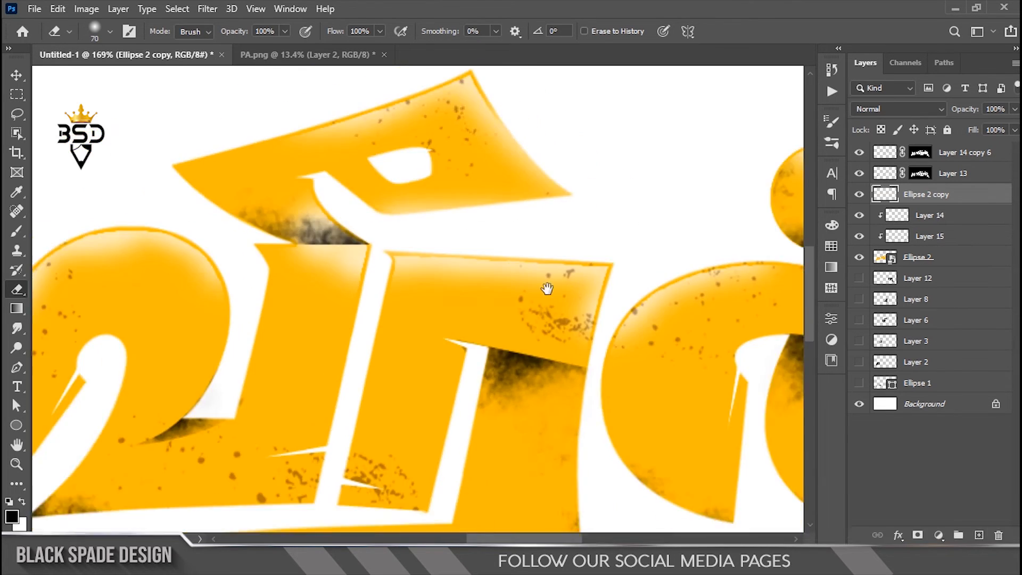
pyautogui.moveTo(548, 479); pyautogui.dragTo(471, 320)
pyautogui.press('space')
pyautogui.moveTo(599, 316)
pyautogui.mouseDown()
pyautogui.moveTo(303, 392)
pyautogui.moveTo(318, 473)
pyautogui.mouseUp()
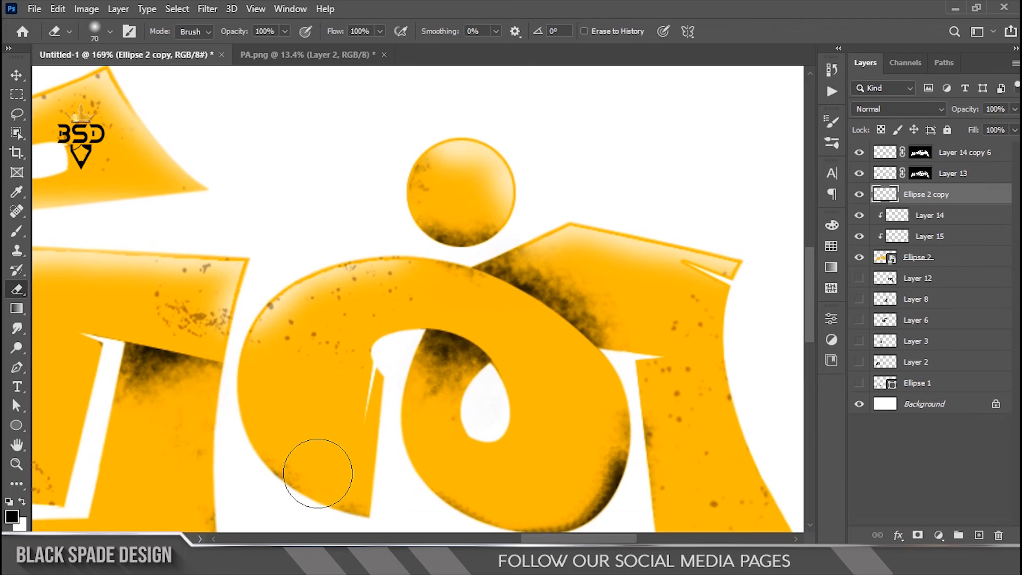
pyautogui.scroll(2, 522, 229)
pyautogui.press('[')
pyautogui.press('[')
pyautogui.press('[')
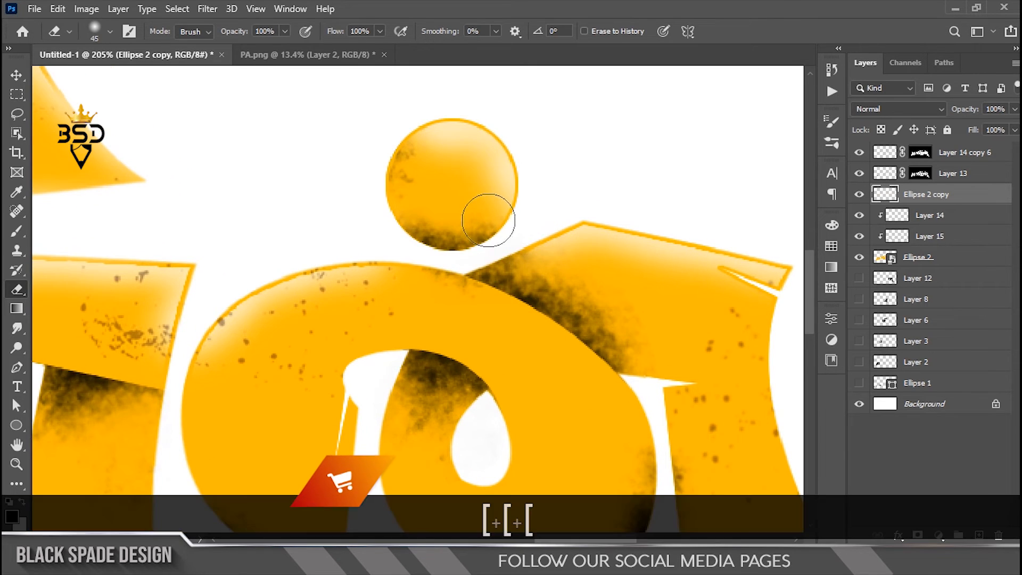
# - Erase the stroke along the last letter's outer edge with a 100 px eraser
pyautogui.scroll(-3, 533, 224)
pyautogui.press('space')
pyautogui.scroll(-3, 646, 331)
pyautogui.press(']')
pyautogui.press(']')
pyautogui.press(']')
pyautogui.press(']')
pyautogui.press(']')
pyautogui.press(']')
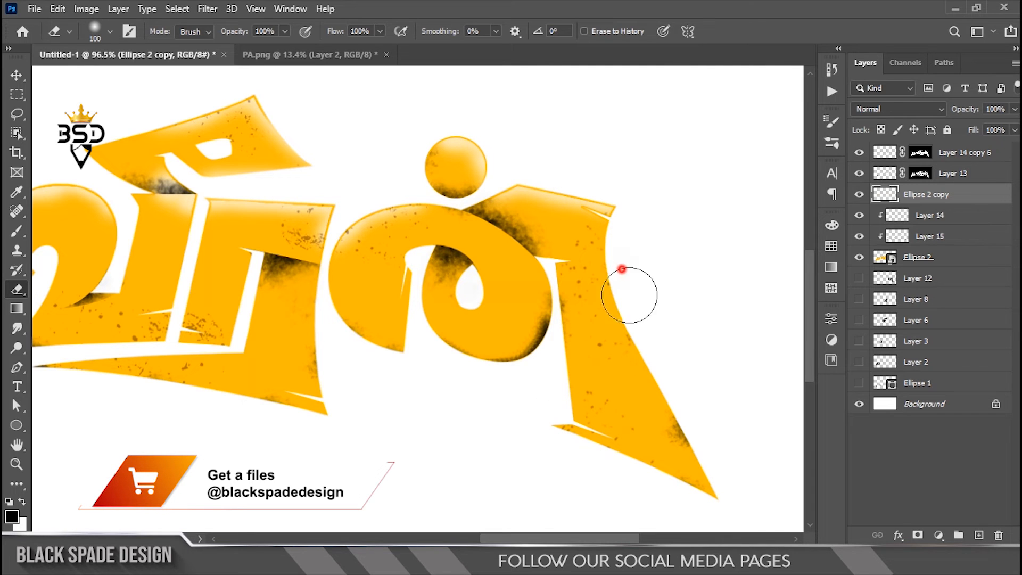
pyautogui.scroll(2, 600, 240)
pyautogui.press('space')
pyautogui.scroll(-4, 618, 302)
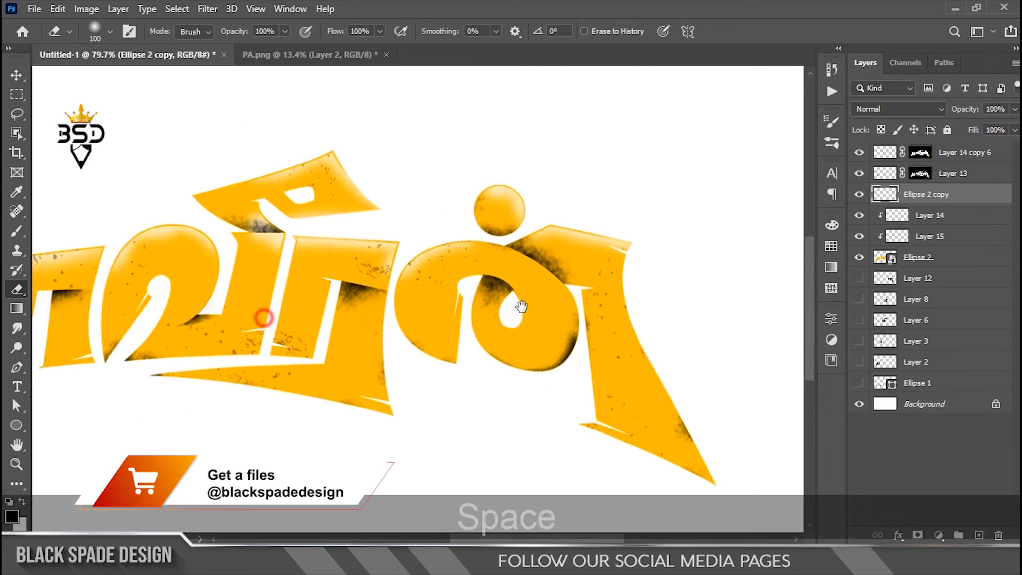
pyautogui.press('v')
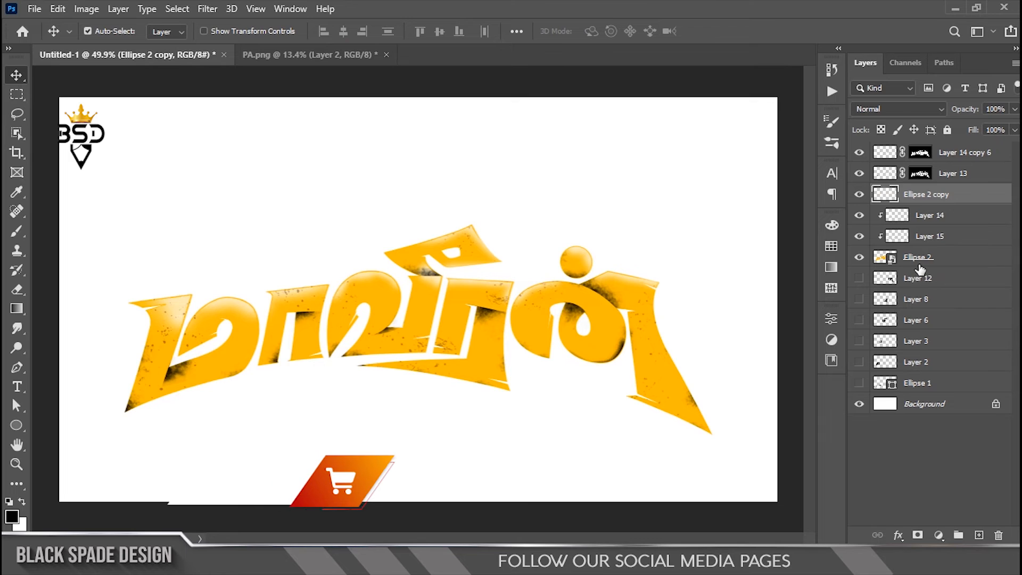
# - Select the lettering layers from Ellipse 2 up to Layer 14 copy 6, open Thumb Temp.jpg and bring them into it
pyautogui.click(921, 258)
pyautogui.keyDown('shift'); pyautogui.click(972, 160); pyautogui.keyUp('shift')
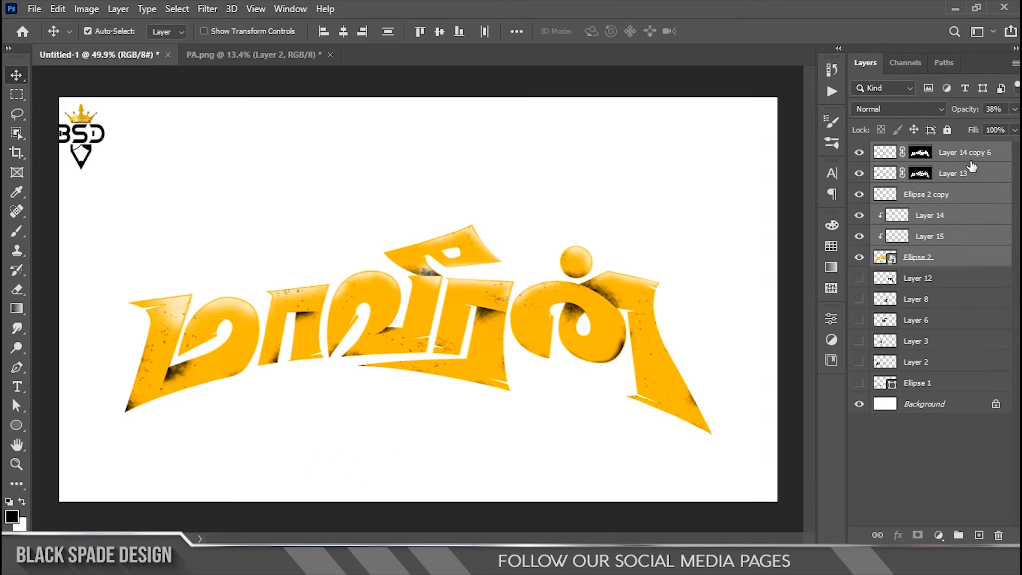
pyautogui.scroll(-1, 239, 384)
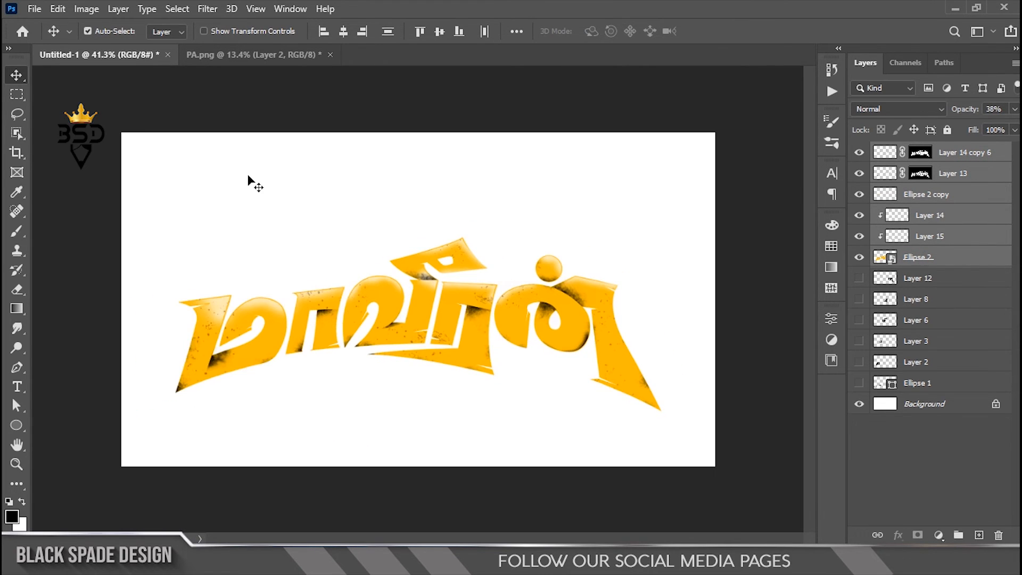
pyautogui.hotkey('ctrl', 'o')
pyautogui.scroll(-10, 261, 213)
pyautogui.doubleClick(258, 242)
pyautogui.moveTo(277, 265); pyautogui.dragTo(313, 291)
# - Scale the lettering to 66.32% and position it beside the man's face on the poster background
pyautogui.scroll(-3, 312, 291)
pyautogui.hotkey('ctrl', 't')
pyautogui.moveTo(600, 182); pyautogui.dragTo(481, 250)
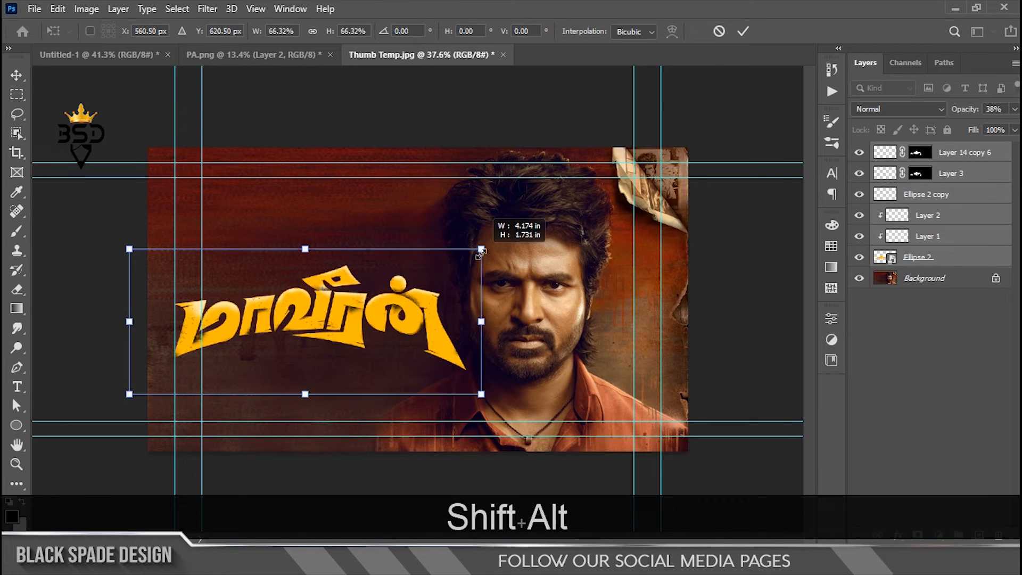
pyautogui.scroll(4, 345, 329)
pyautogui.moveTo(261, 346); pyautogui.dragTo(309, 347)
pyautogui.press('Return')
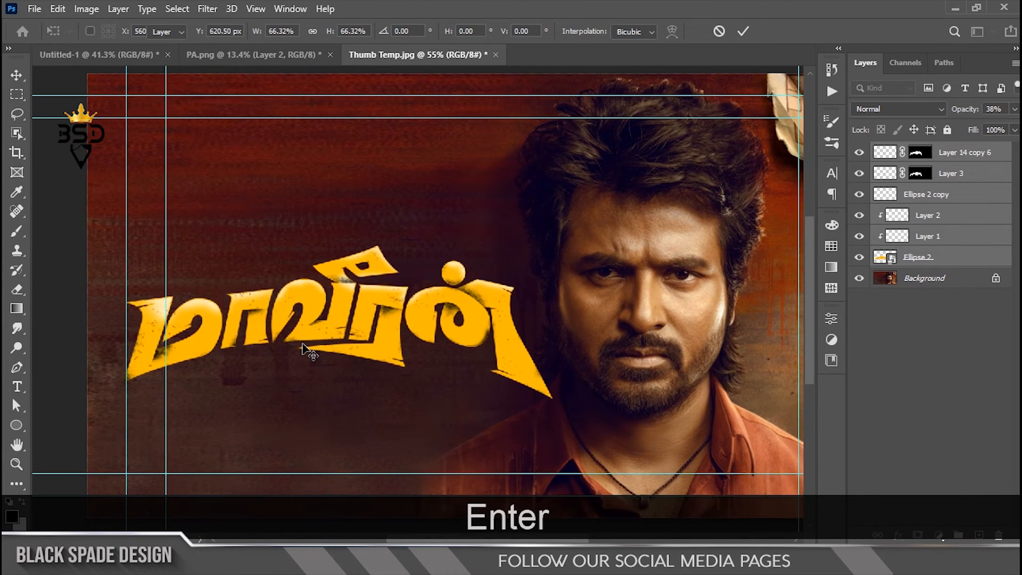
# - Select the vowel sign's lower leg with the Polygonal Lasso and delete its white highlight from Layer 2, then deselect
pyautogui.scroll(-2, 304, 341)
pyautogui.scroll(5, 308, 340)
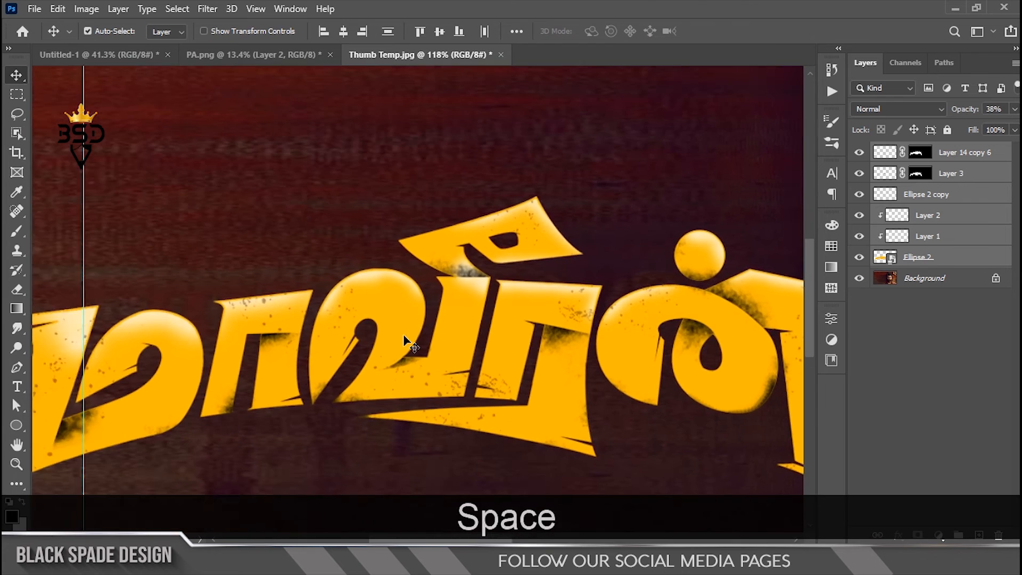
pyautogui.scroll(2, 410, 334)
pyautogui.click(930, 216)
pyautogui.click(859, 217)
pyautogui.click(858, 217)
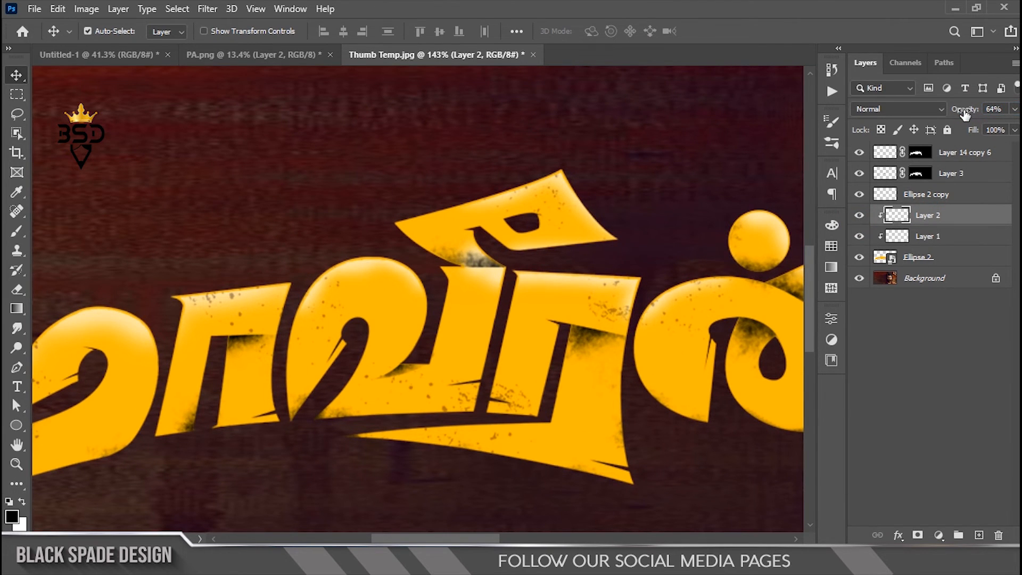
pyautogui.scroll(4, 486, 225)
pyautogui.click(17, 114)
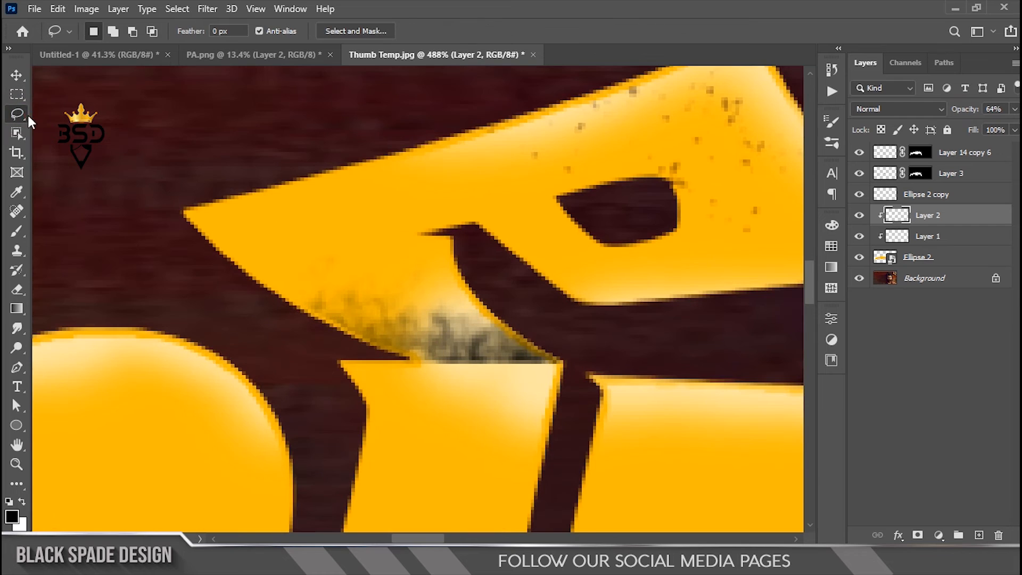
pyautogui.click(73, 132)
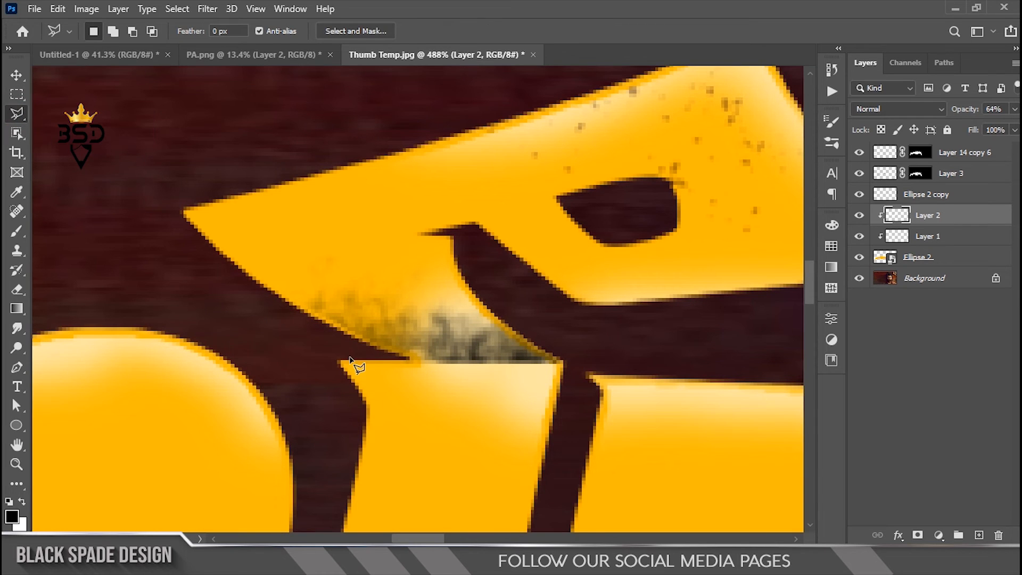
pyautogui.click(387, 366)
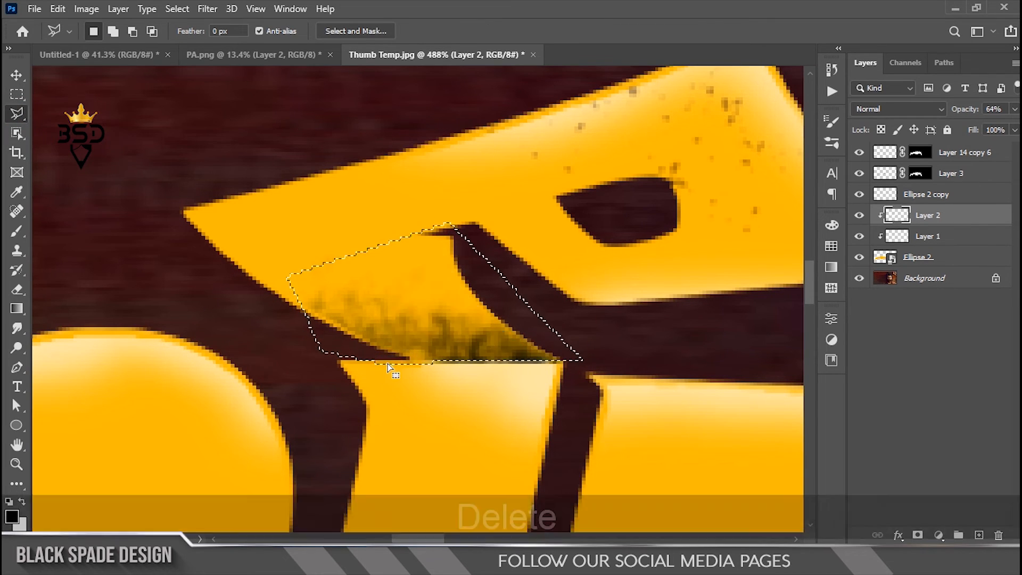
pyautogui.press('Delete')
pyautogui.hotkey('ctrl', 'd')
# - Switch to the Brush with white as the foreground colour and choose the soft round brush preset
pyautogui.scroll(-8, 389, 367)
pyautogui.press('v')
pyautogui.scroll(3, 274, 382)
pyautogui.press('space')
pyautogui.moveTo(274, 382); pyautogui.dragTo(373, 313)
pyautogui.scroll(2, 503, 301)
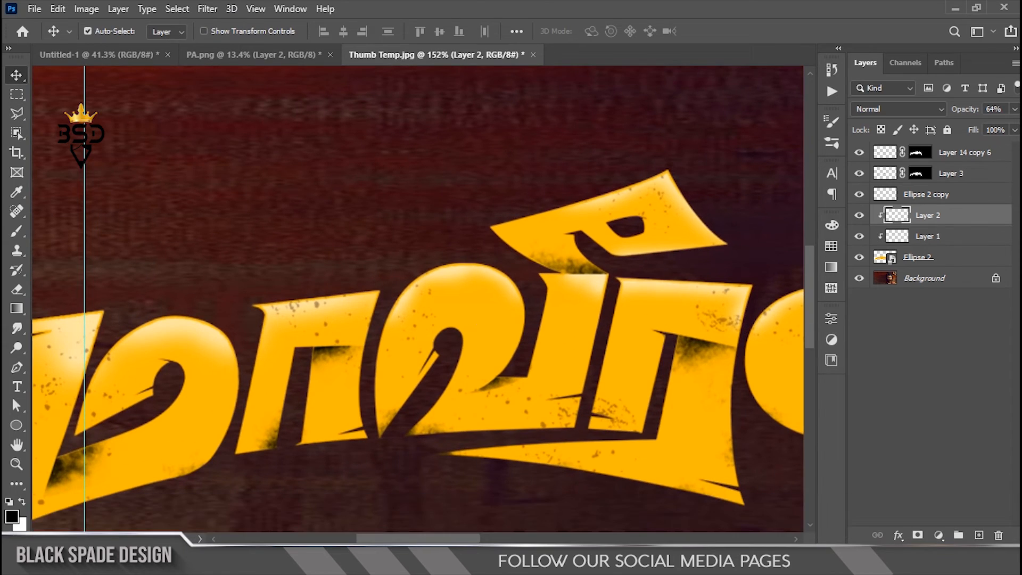
pyautogui.press('b')
pyautogui.scroll(-1, 351, 298)
pyautogui.press('x')
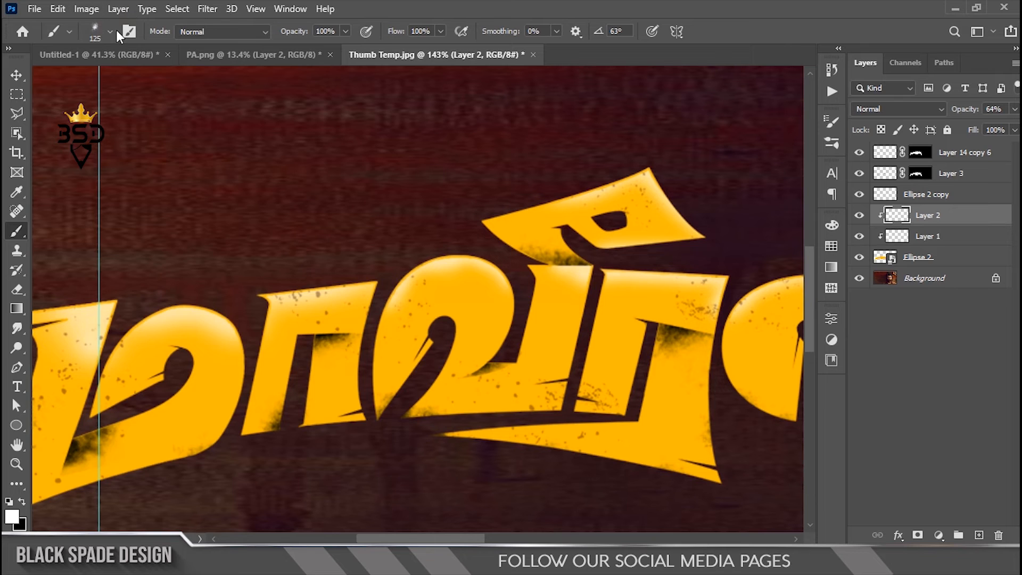
pyautogui.click(110, 32)
pyautogui.click(86, 227)
pyautogui.click(521, 160)
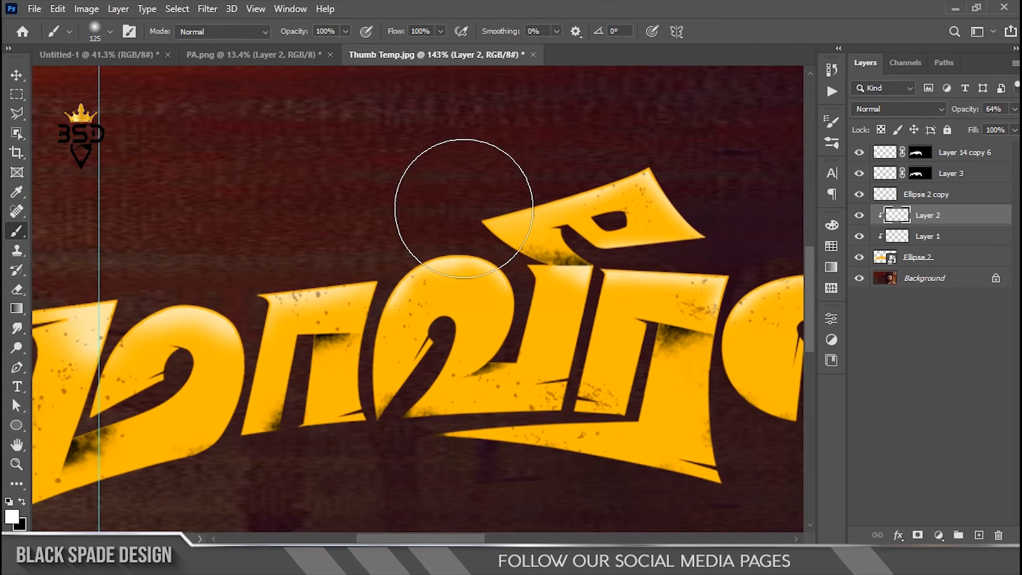
# - Reduce the soft brush to 40 px and examine the highlights along the vowel sign and the last letters
pyautogui.scroll(2, 463, 207)
pyautogui.press('[')
pyautogui.press('[')
pyautogui.press('[')
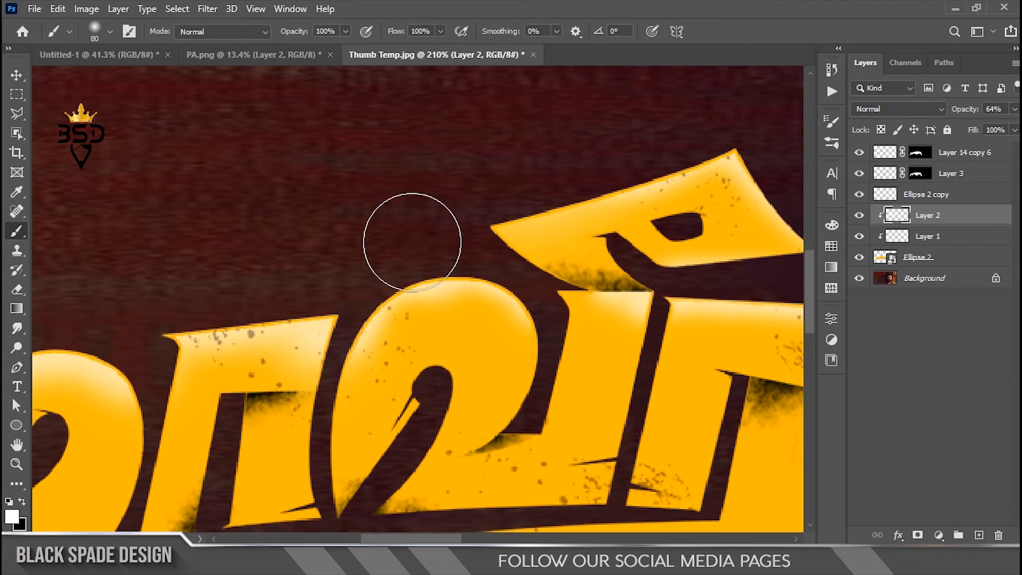
pyautogui.scroll(1, 566, 272)
pyautogui.scroll(-3, 330, 251)
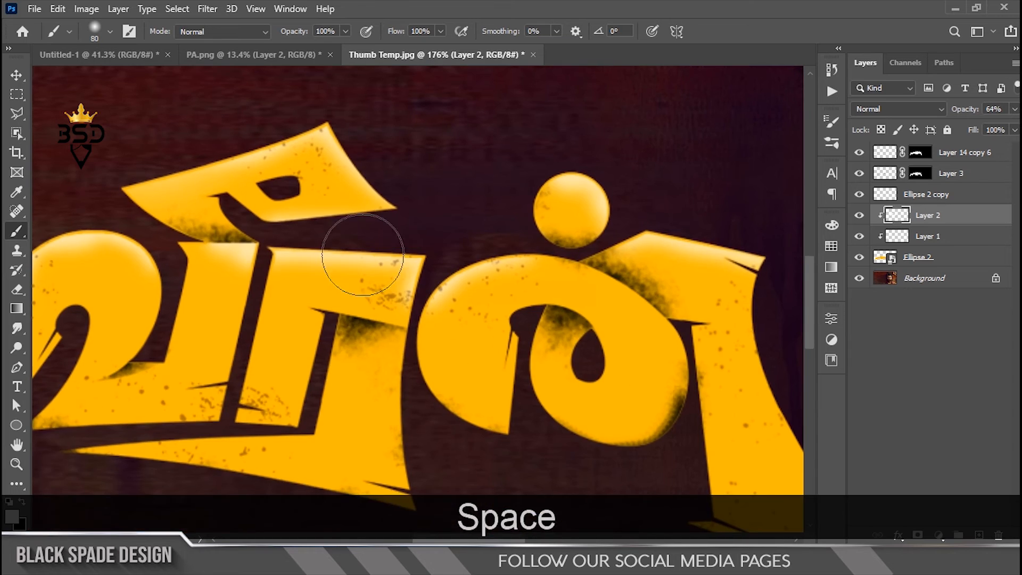
pyautogui.scroll(3, 548, 240)
pyautogui.press('[')
pyautogui.press('[')
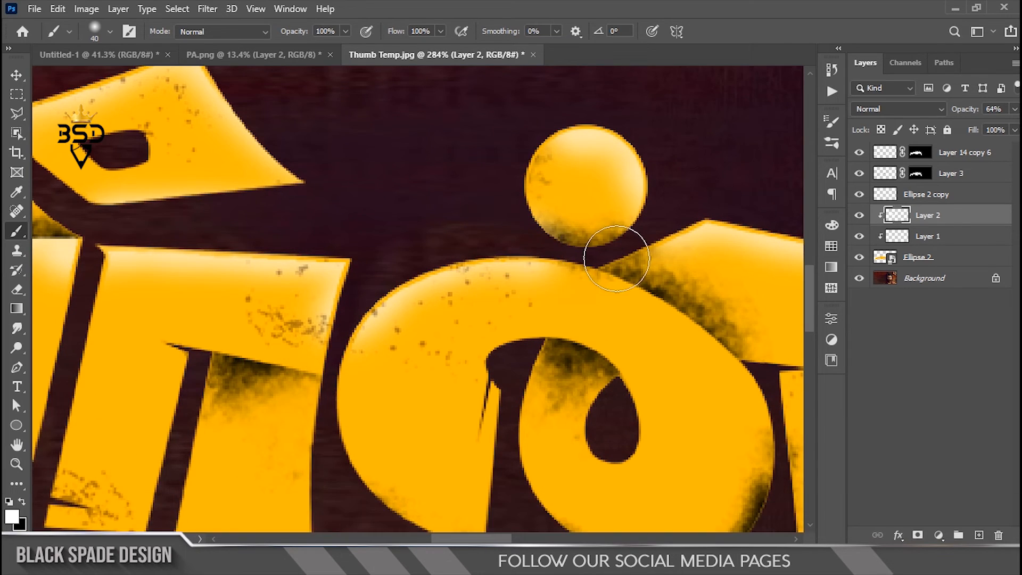
pyautogui.press('space')
pyautogui.scroll(-4, 511, 256)
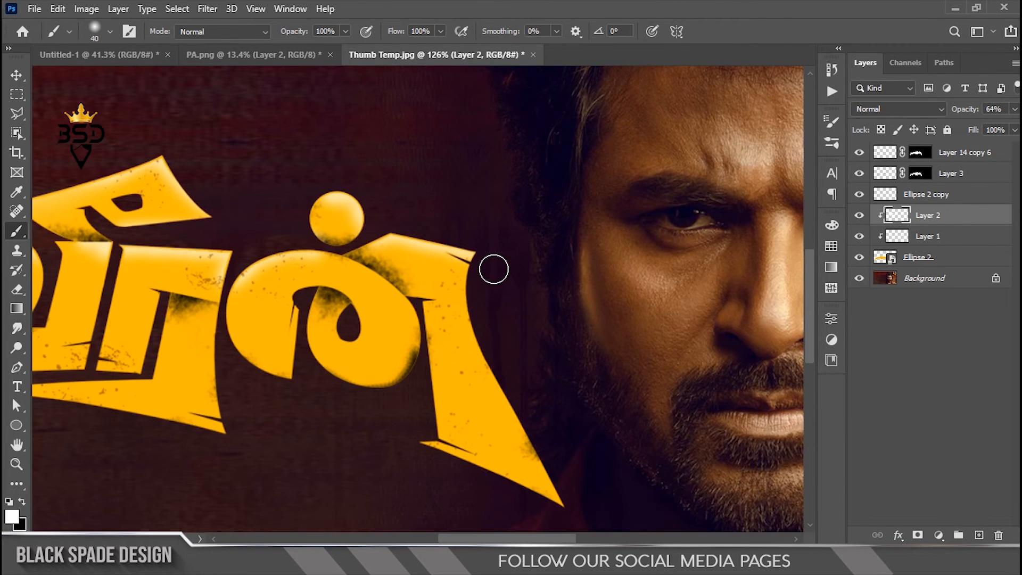
pyautogui.scroll(1, 544, 300)
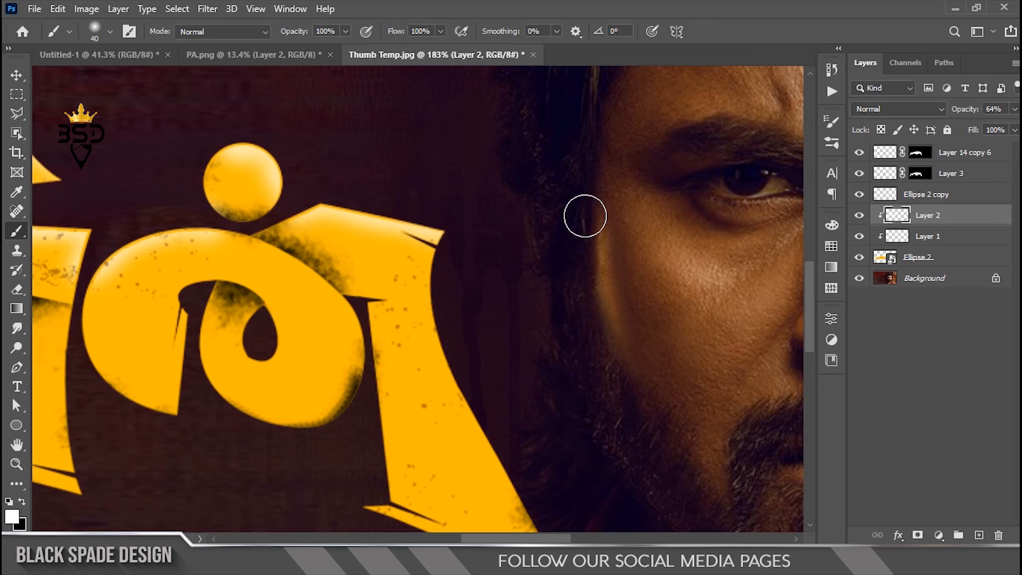
pyautogui.click(884, 173)
pyautogui.scroll(1, 586, 368)
pyautogui.press('e')
pyautogui.press('[')
pyautogui.press('[')
pyautogui.press('[')
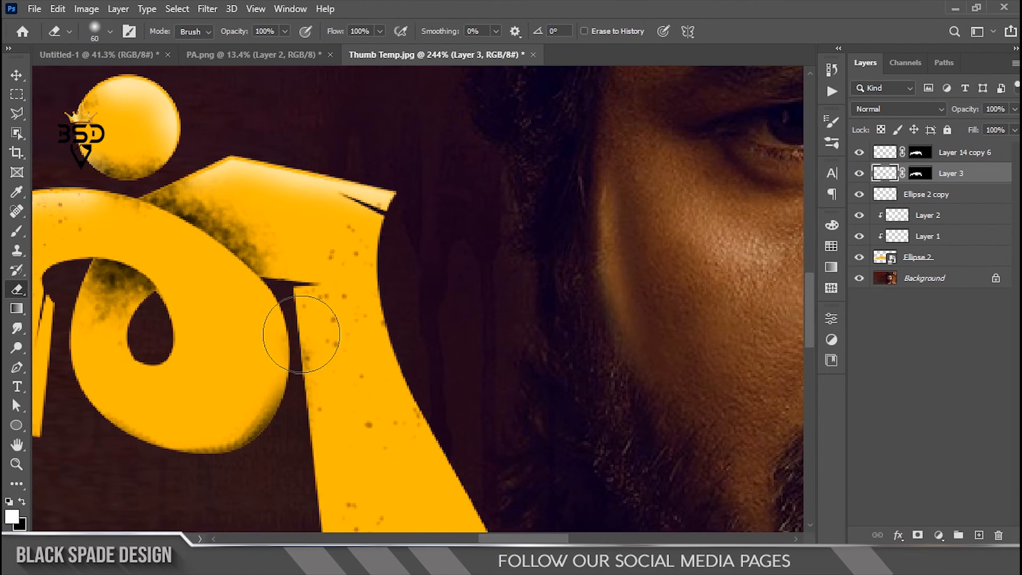
pyautogui.scroll(-5, 296, 337)
pyautogui.scroll(1, 217, 294)
pyautogui.press('v')
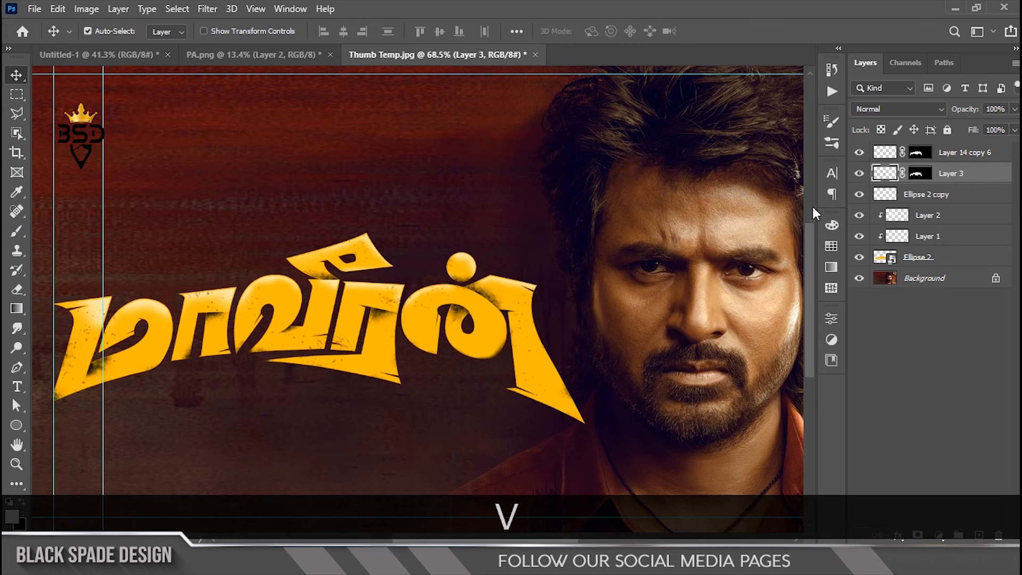
# - Lower the opacity of the white highlight layer, Layer 2, to 54%
pyautogui.click(859, 216)
pyautogui.moveTo(970, 113); pyautogui.dragTo(965, 114)
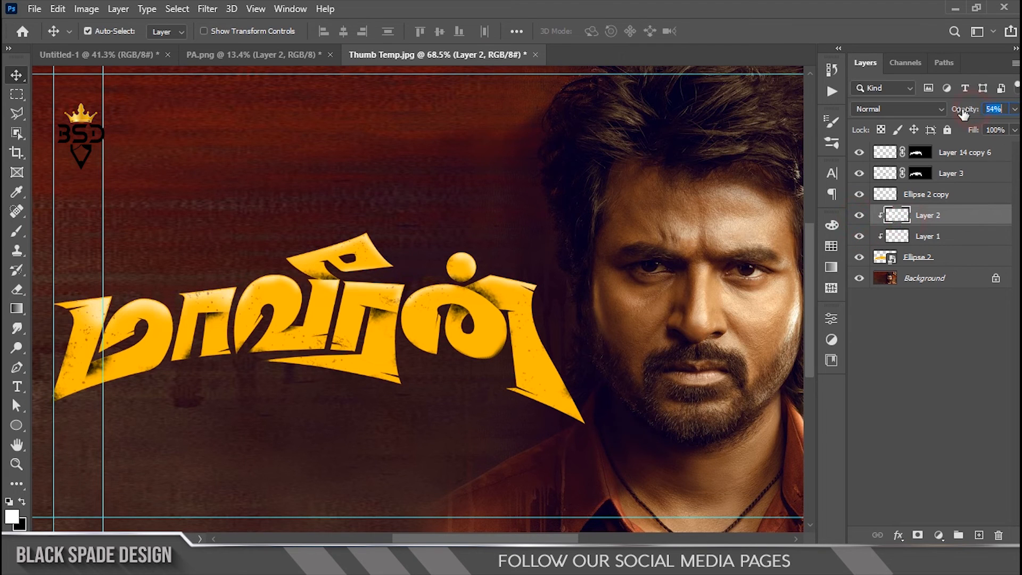
pyautogui.scroll(2, 317, 315)
pyautogui.press('space')
pyautogui.moveTo(317, 316); pyautogui.dragTo(495, 302)
pyautogui.scroll(-2, 495, 302)
# - Duplicate the Ellipse 2 lettering layer and apply a black Color Overlay to the lower original as a shadow
pyautogui.click(558, 309)
pyautogui.scroll(-1, 324, 336)
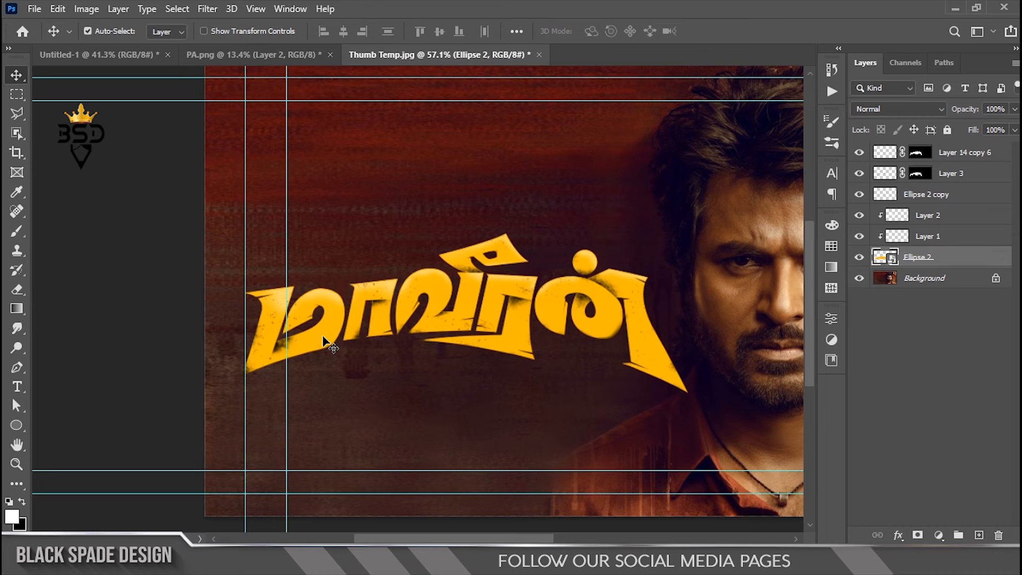
pyautogui.hotkey('ctrl', 'j')
pyautogui.click(919, 281)
pyautogui.scroll(1, 346, 312)
pyautogui.click(898, 536)
pyautogui.click(943, 474)
pyautogui.click(794, 192)
pyautogui.click(967, 206)
pyautogui.click(960, 165)
# - Transform the black Ellipse 2 lettering with Warp and pull its lower-left corner down below the yellow letters
pyautogui.scroll(-1, 591, 277)
pyautogui.hotkey('ctrl', 't')
pyautogui.press('space')
pyautogui.scroll(1, 602, 357)
pyautogui.moveTo(602, 358); pyautogui.dragTo(558, 265)
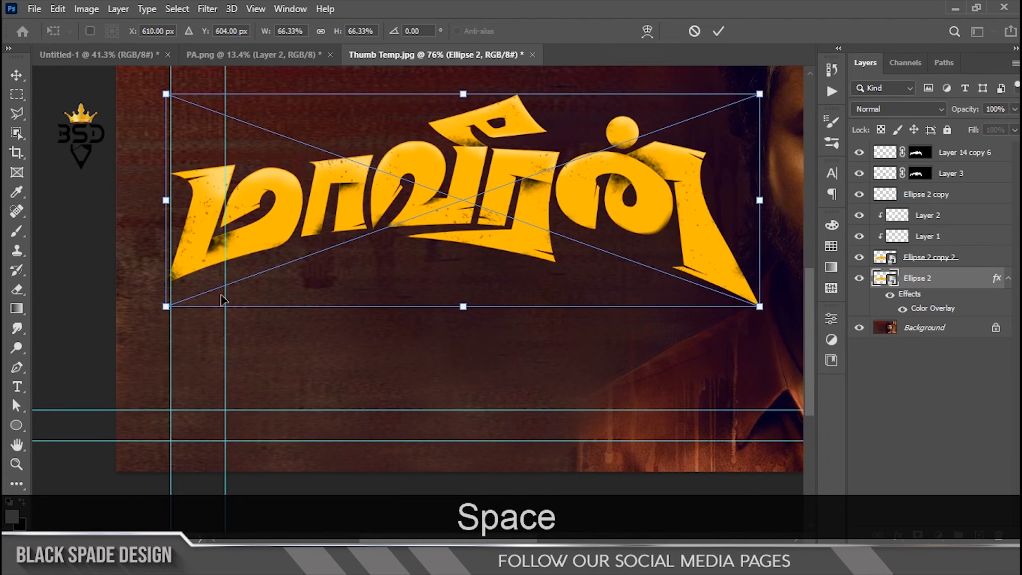
pyautogui.press('ctrl')
pyautogui.rightClick(351, 235)
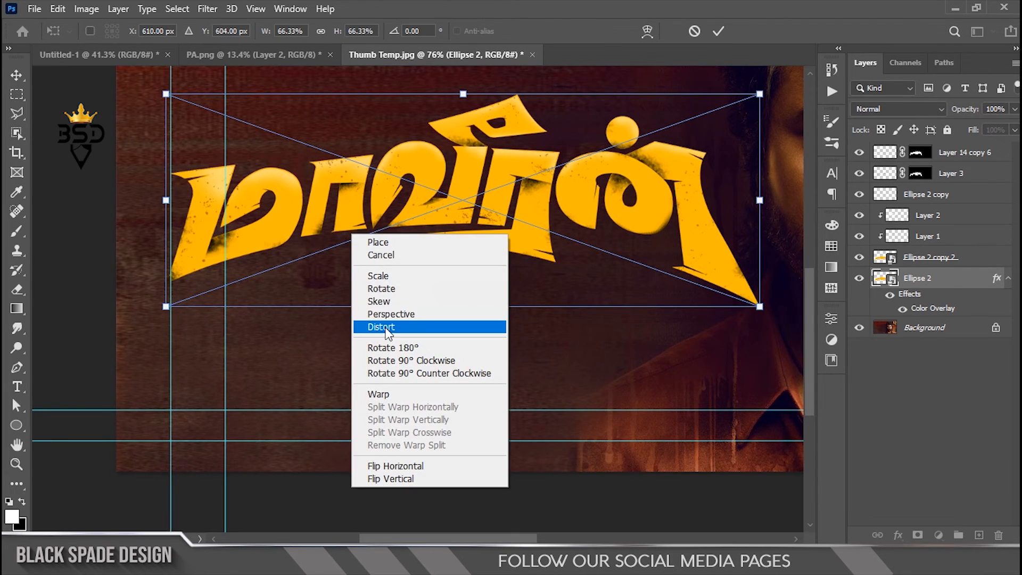
pyautogui.click(386, 397)
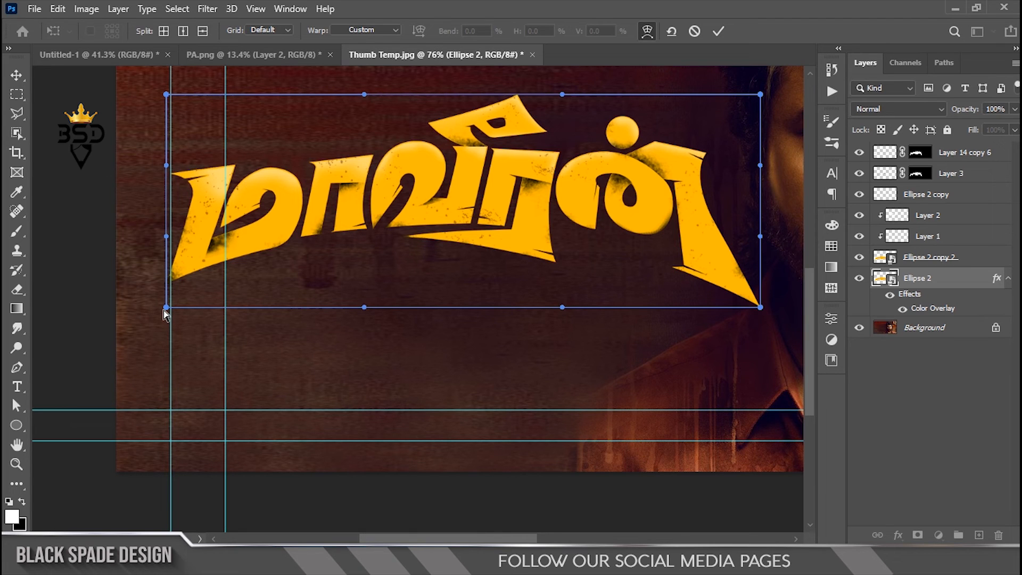
pyautogui.moveTo(167, 311); pyautogui.dragTo(168, 333)
# - Pull the warp's lower-right corner inward and down, and nudge its lower-left corner inward
pyautogui.scroll(1, 482, 267)
pyautogui.moveTo(481, 264); pyautogui.dragTo(365, 214)
pyautogui.moveTo(725, 291); pyautogui.dragTo(699, 292)
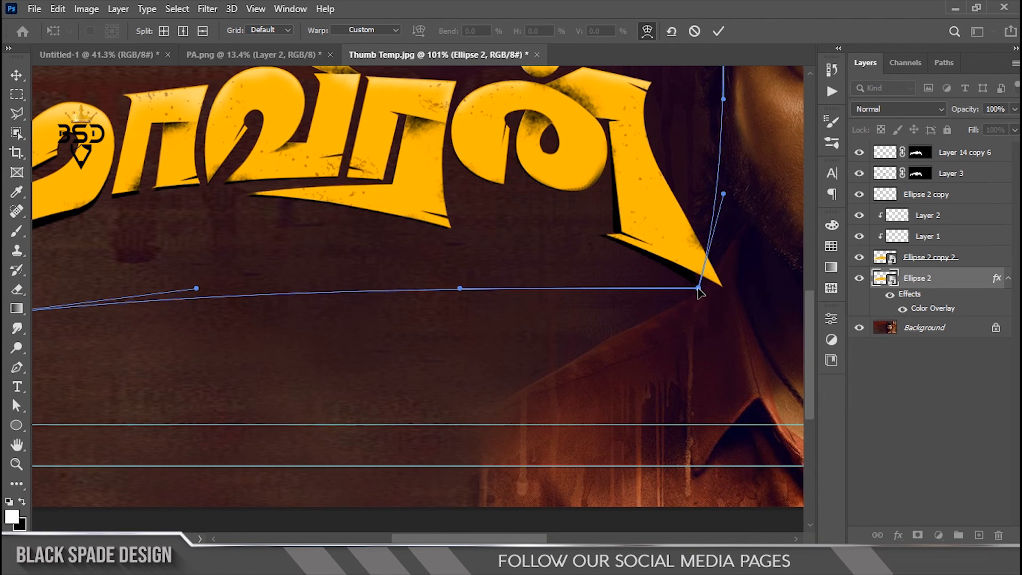
pyautogui.moveTo(700, 294); pyautogui.dragTo(704, 301)
pyautogui.press('space')
pyautogui.moveTo(460, 288); pyautogui.dragTo(771, 254)
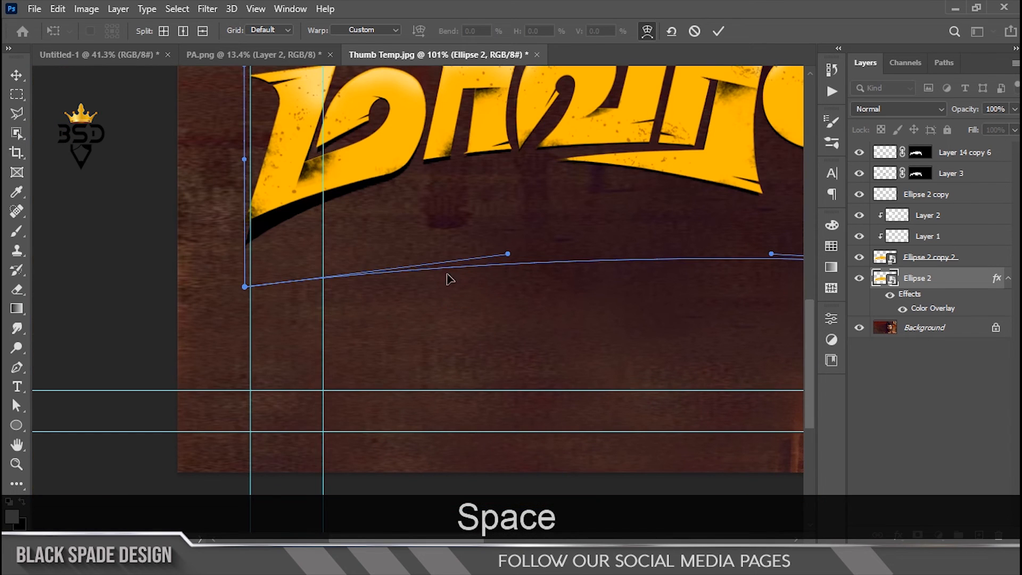
pyautogui.moveTo(246, 287); pyautogui.dragTo(250, 292)
pyautogui.moveTo(459, 203); pyautogui.dragTo(454, 273)
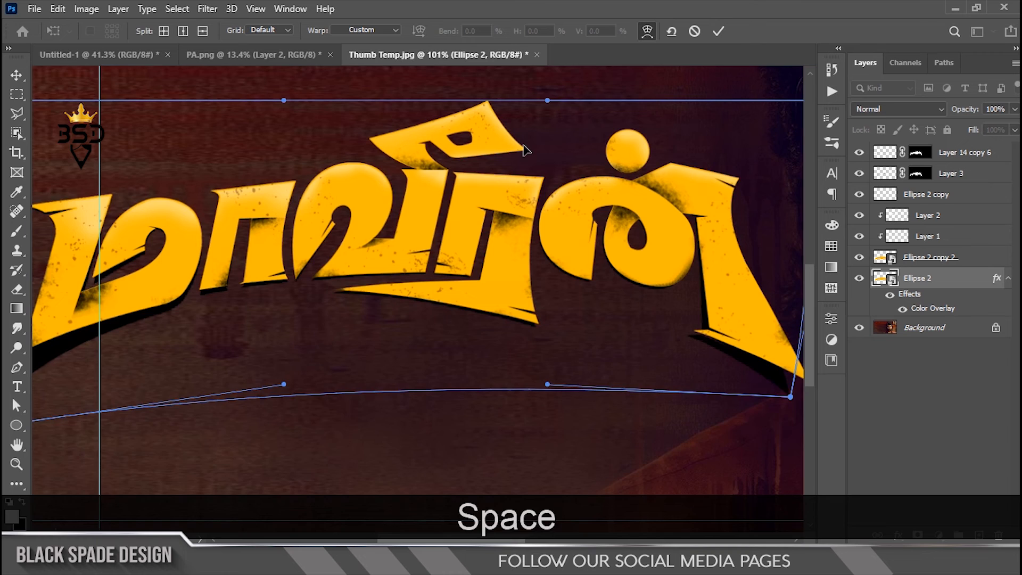
# - Shift the warp's lower-right corner slightly outward and down, apply the warp and hide the guides
pyautogui.scroll(2, 524, 147)
pyautogui.scroll(3, 443, 260)
pyautogui.moveTo(482, 317); pyautogui.dragTo(506, 194)
pyautogui.scroll(-8, 494, 266)
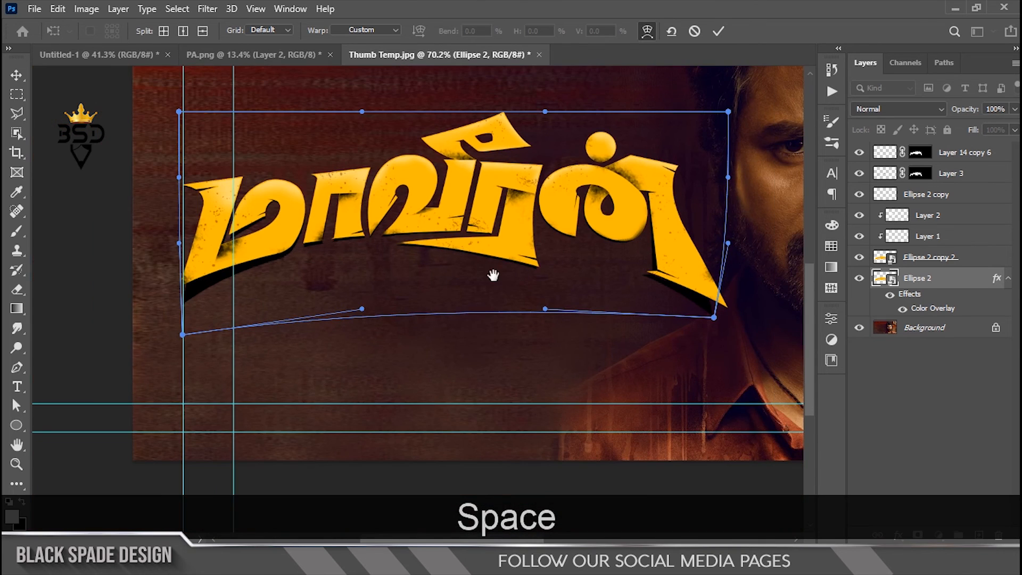
pyautogui.moveTo(714, 318); pyautogui.dragTo(718, 322)
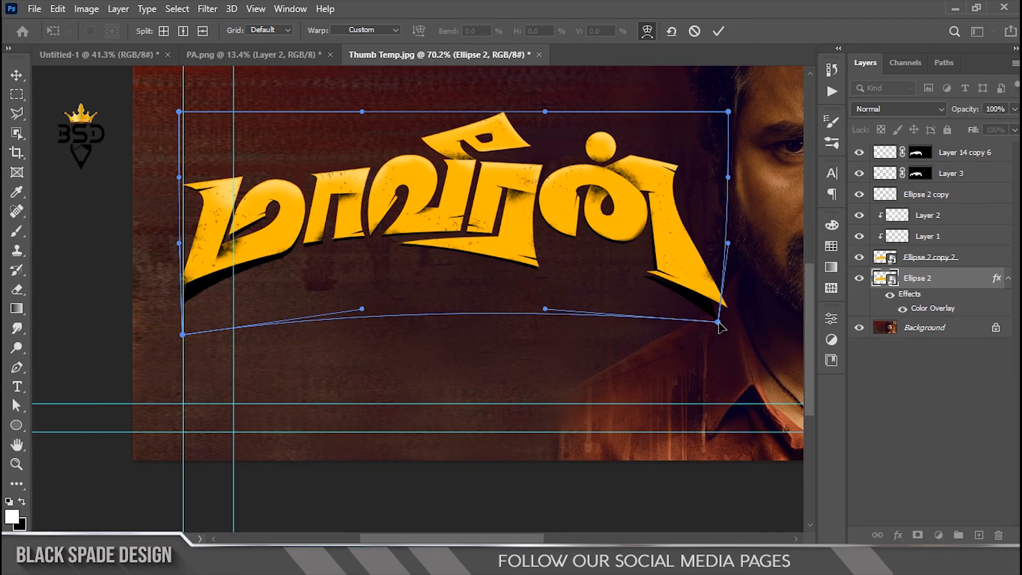
pyautogui.scroll(-1, 720, 326)
pyautogui.scroll(2, 504, 271)
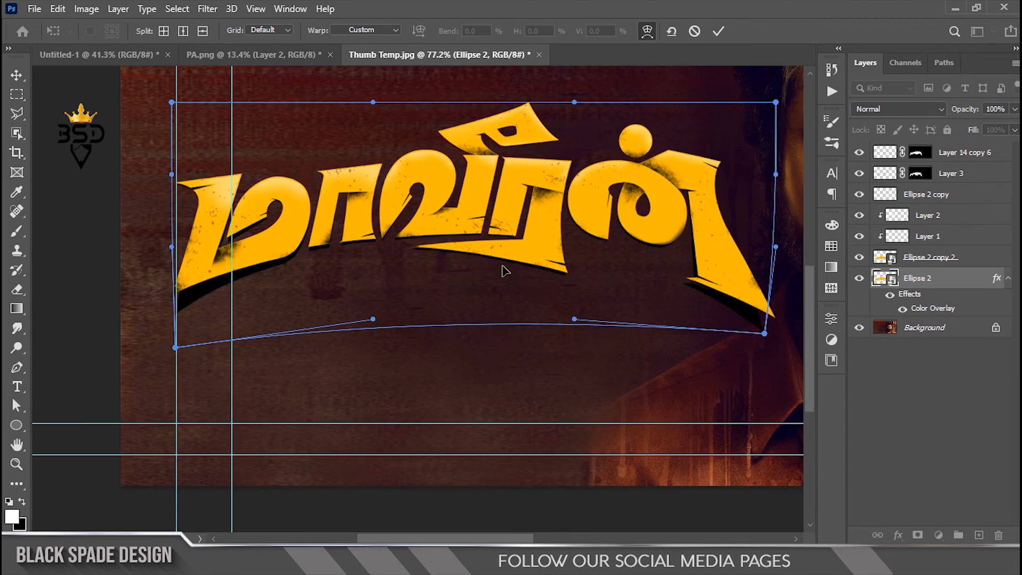
pyautogui.press('Return')
pyautogui.scroll(-3, 504, 271)
pyautogui.hotkey('ctrl', 'h')
pyautogui.scroll(2, 495, 276)
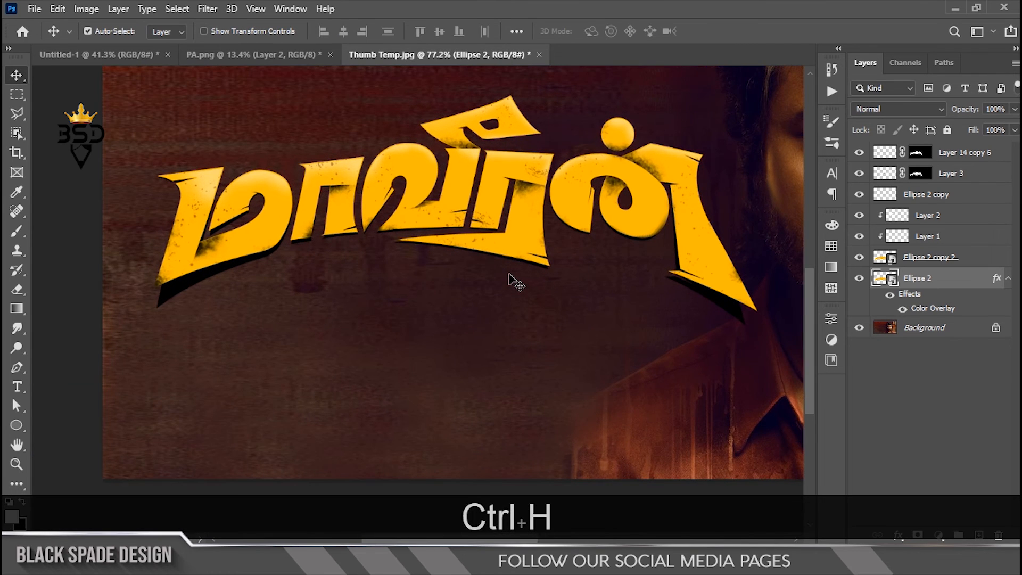
# - Compare the lettering with and without the black Ellipse 2 shadow and review it against the whole poster
pyautogui.click(860, 278)
pyautogui.click(860, 278)
pyautogui.scroll(2, 343, 292)
pyautogui.scroll(-2, 344, 292)
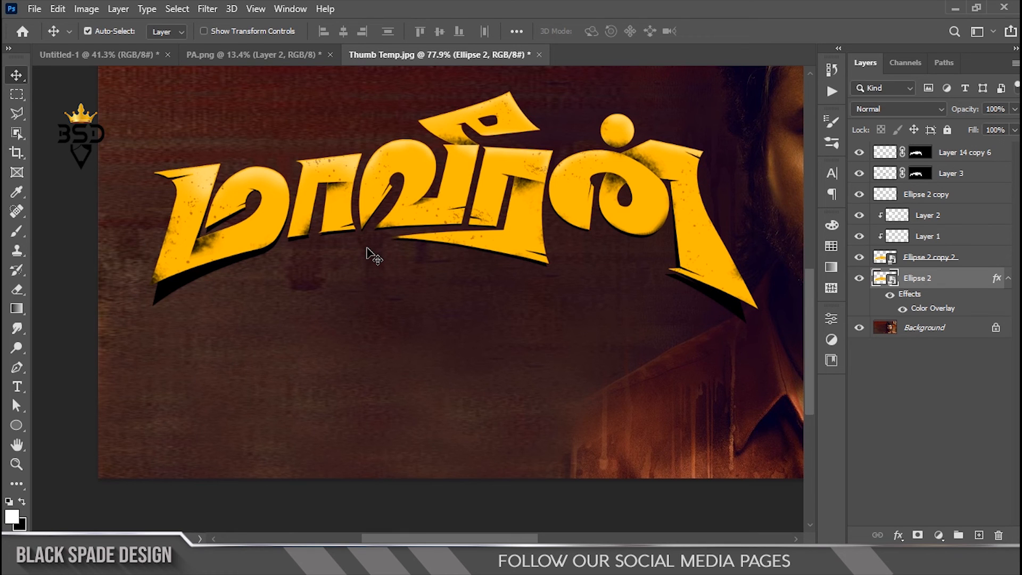
pyautogui.scroll(-3, 370, 257)
pyautogui.scroll(1, 336, 324)
pyautogui.press('space')
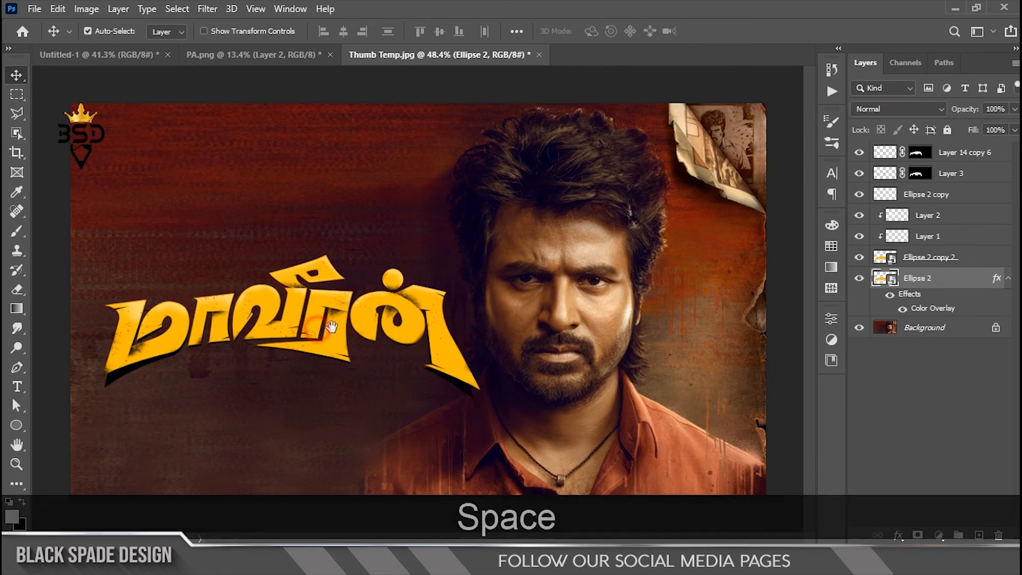
pyautogui.scroll(2, 336, 324)
pyautogui.scroll(-3, 342, 326)
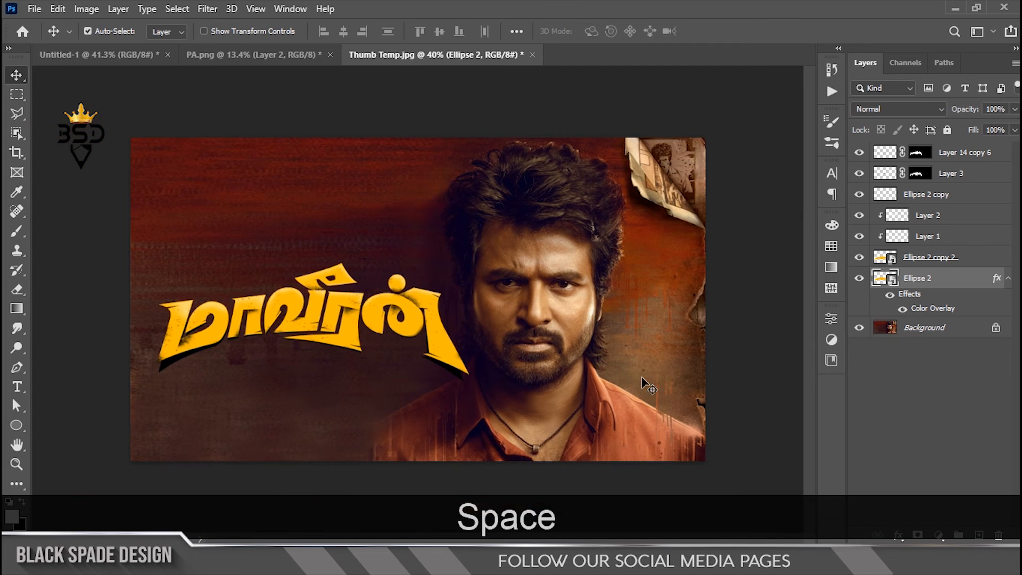
# - Add a Curves adjustment above the Background layer and pull the curve down to darken the poster
pyautogui.click(937, 330)
pyautogui.scroll(1, 532, 333)
pyautogui.scroll(1, 531, 333)
pyautogui.press('space')
pyautogui.scroll(2, 429, 340)
pyautogui.moveTo(430, 341); pyautogui.dragTo(591, 290)
pyautogui.click(939, 536)
pyautogui.click(933, 350)
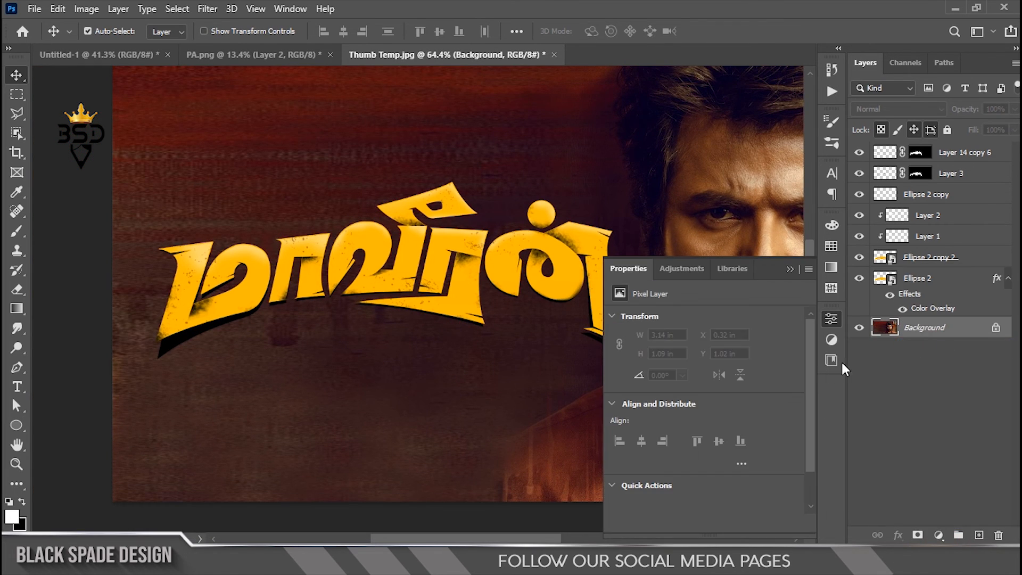
pyautogui.moveTo(710, 435); pyautogui.dragTo(726, 438)
pyautogui.click(790, 269)
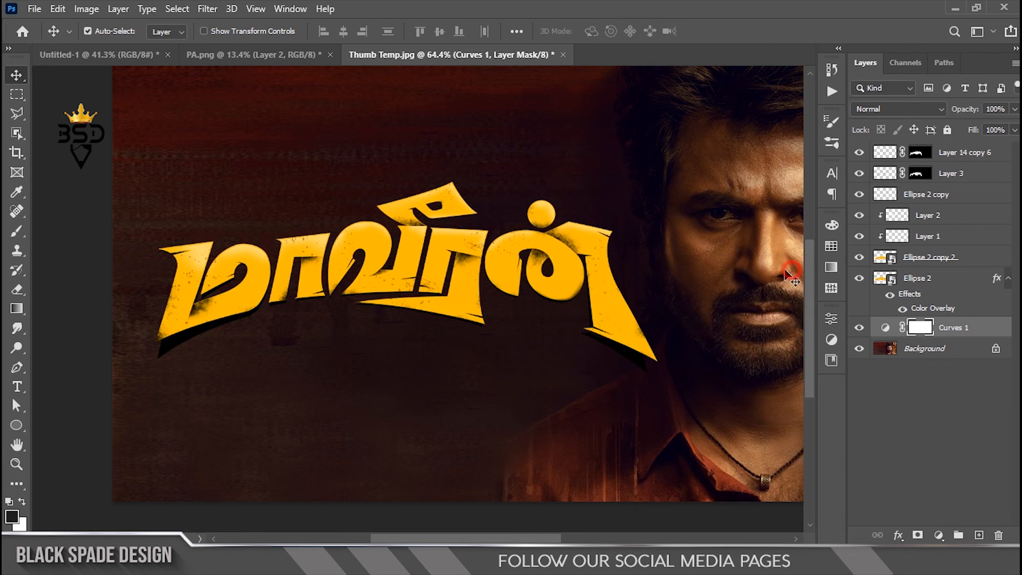
# - Invert the Curves 1 mask to black and enlarge the soft brush to 1400 px
pyautogui.scroll(-3, 789, 272)
pyautogui.hotkey('ctrl', 'i')
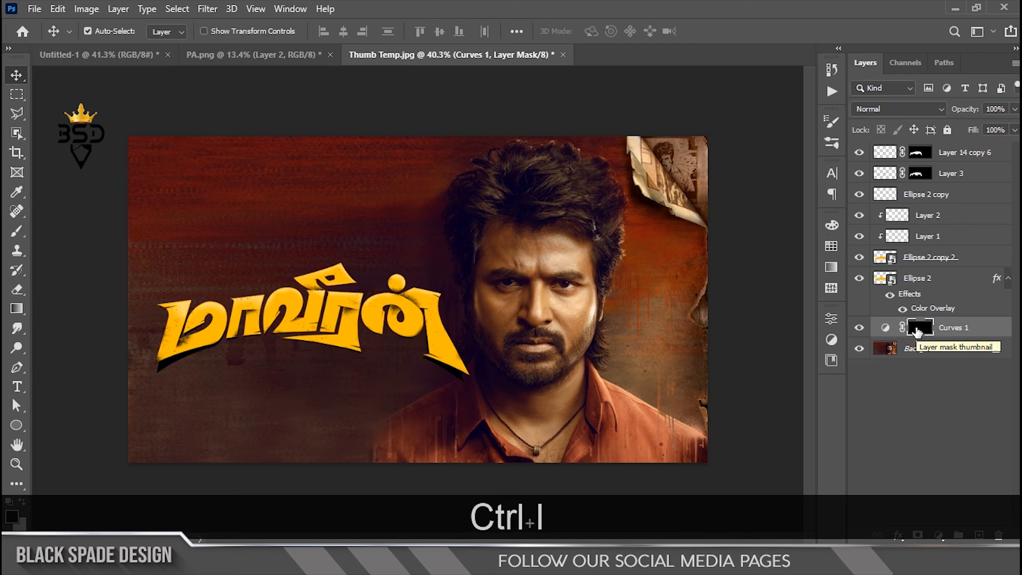
pyautogui.press('b')
pyautogui.press(']')
pyautogui.press(']')
pyautogui.press(']')
pyautogui.press(']')
pyautogui.press(']')
pyautogui.press(']')
pyautogui.press(']')
pyautogui.press(']')
pyautogui.press(']')
pyautogui.press(']')
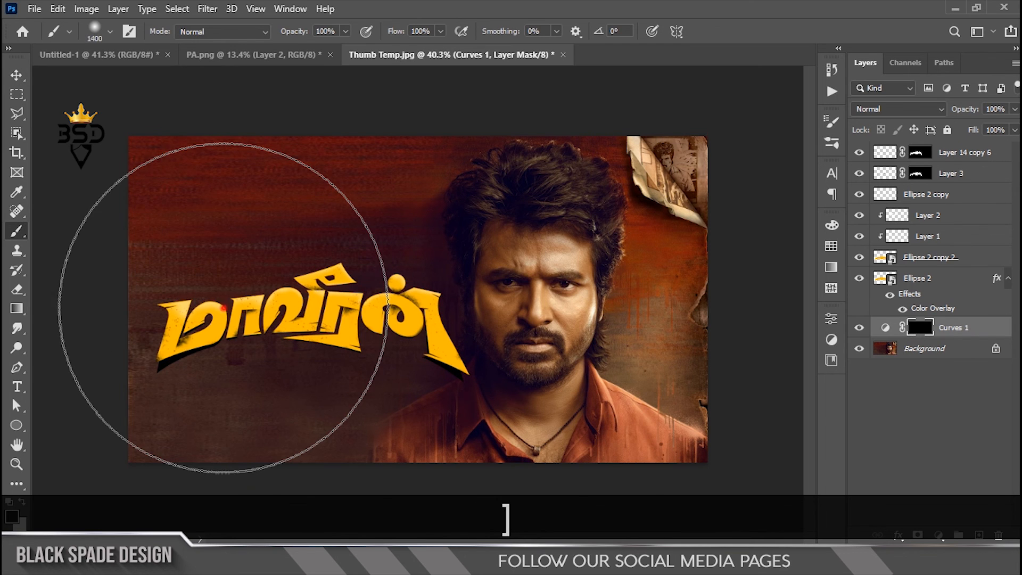
# - Paint white on the Curves 1 mask behind and below the lettering with a large soft brush, reducing it to 900 px
pyautogui.press('x')
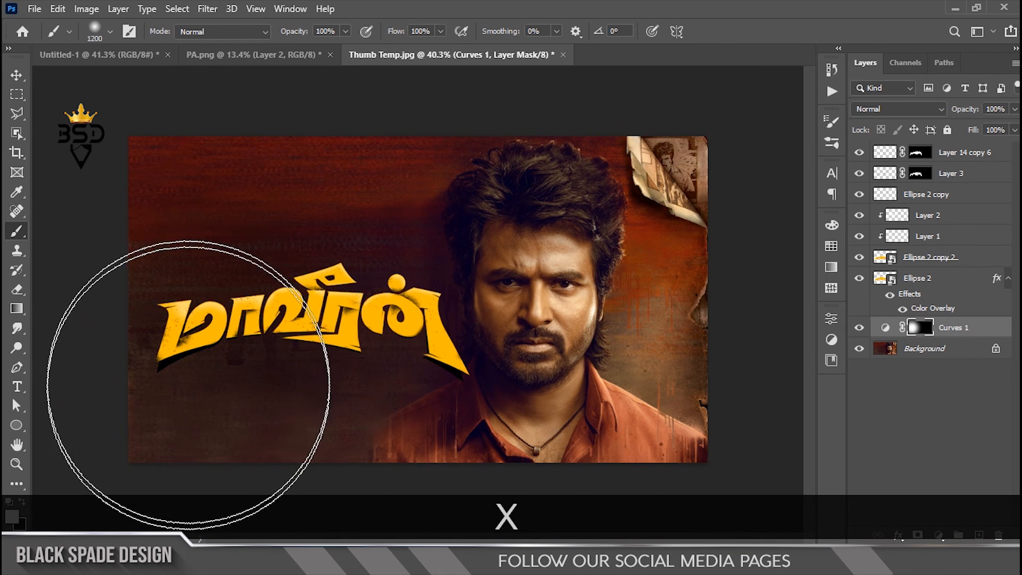
pyautogui.moveTo(160, 399)
pyautogui.mouseDown()
pyautogui.moveTo(193, 216)
pyautogui.moveTo(274, 180)
pyautogui.moveTo(285, 136)
pyautogui.moveTo(274, 410)
pyautogui.moveTo(285, 433)
pyautogui.moveTo(277, 407)
pyautogui.mouseUp()
pyautogui.press('[')
pyautogui.press('[')
pyautogui.press('[')
pyautogui.click(321, 460)
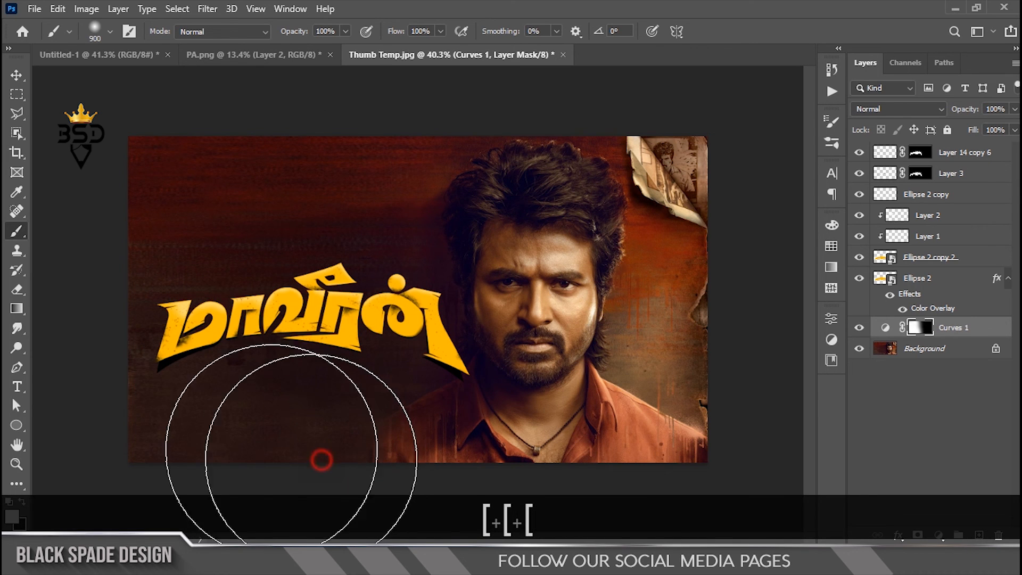
pyautogui.click(170, 353)
pyautogui.click(220, 281)
pyautogui.scroll(-3, 287, 308)
pyautogui.scroll(4, 289, 314)
pyautogui.press('space')
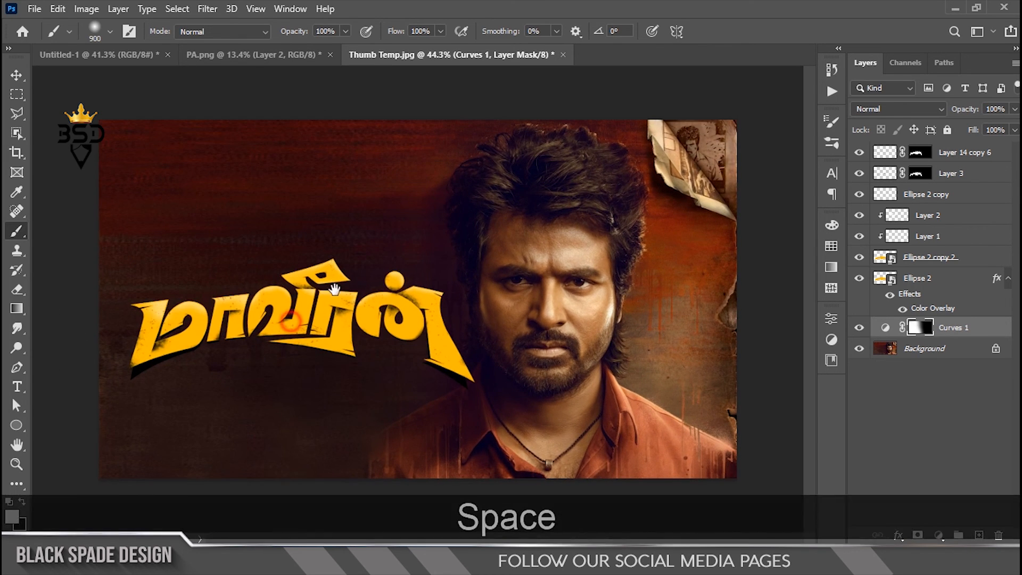
# - Examine the lettering and its shadow against the darkened background, up close and across the whole poster
pyautogui.press('v')
pyautogui.scroll(2, 269, 320)
pyautogui.press('space')
pyautogui.scroll(3, 354, 318)
pyautogui.moveTo(308, 337); pyautogui.dragTo(495, 301)
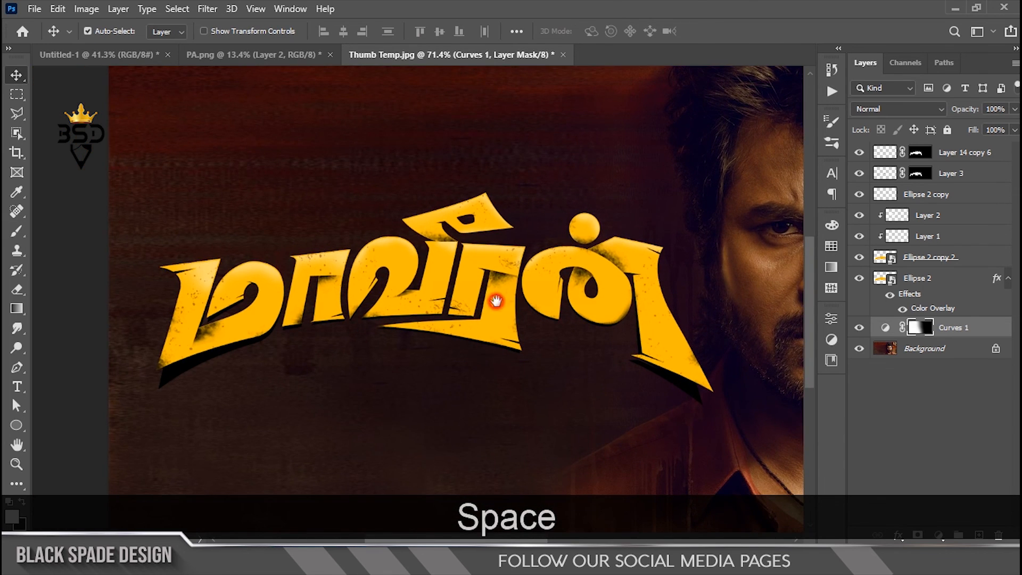
pyautogui.click(959, 154)
pyautogui.scroll(-3, 378, 266)
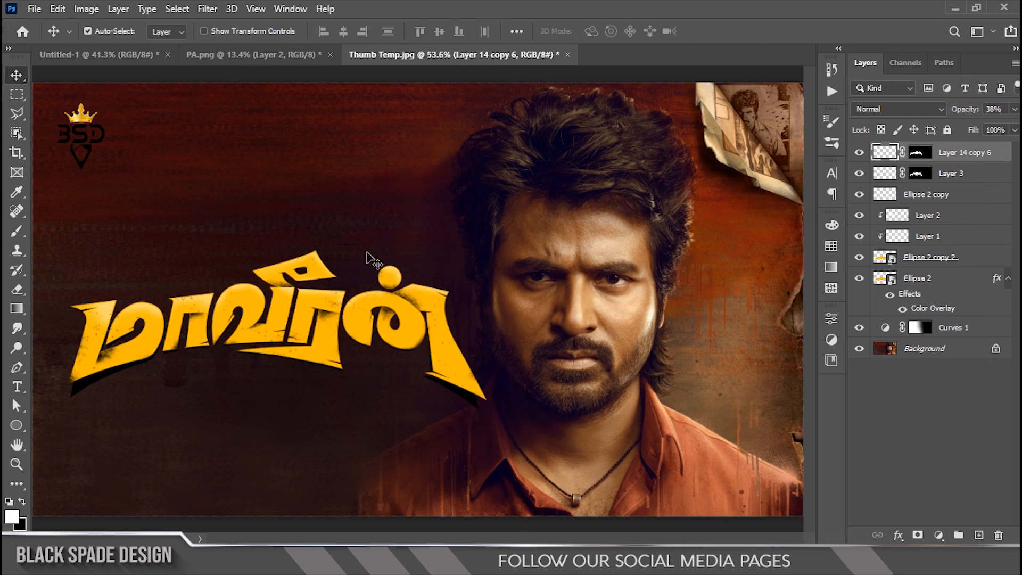
pyautogui.scroll(-1, 367, 255)
pyautogui.scroll(1, 367, 255)
# - Group the lettering layers from Ellipse 2 up to Layer 14 copy 6 and compare the poster with the group hidden and shown
pyautogui.click(934, 279)
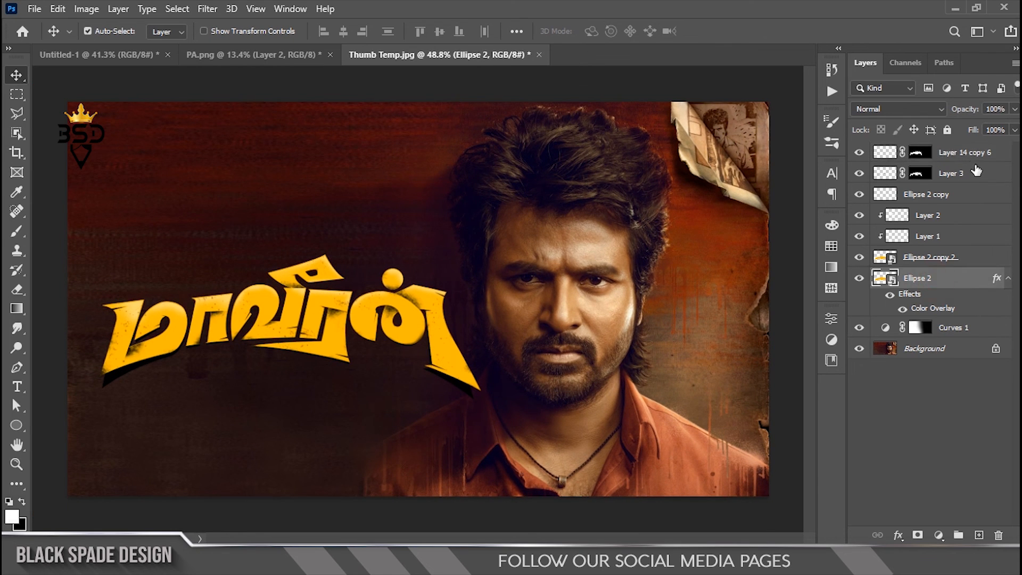
pyautogui.keyDown('shift'); pyautogui.click(975, 160); pyautogui.keyUp('shift')
pyautogui.scroll(-1, 302, 320)
pyautogui.hotkey('ctrl', 'g')
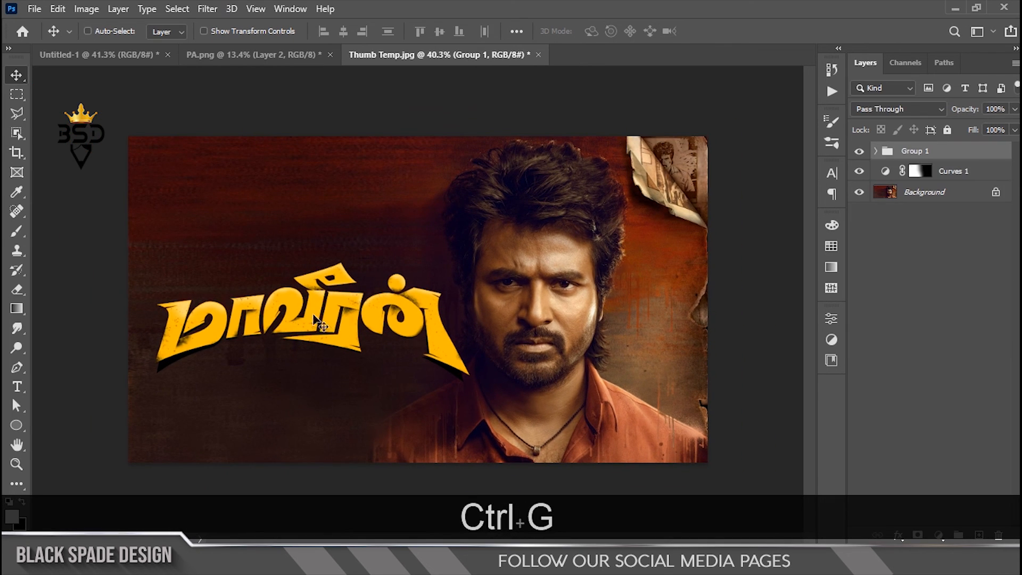
pyautogui.click(859, 151)
pyautogui.click(860, 152)
# - Add a Hue/Saturation adjustment clipped to the lettering group and raise its saturation
pyautogui.click(938, 535)
pyautogui.click(903, 395)
pyautogui.click(705, 523)
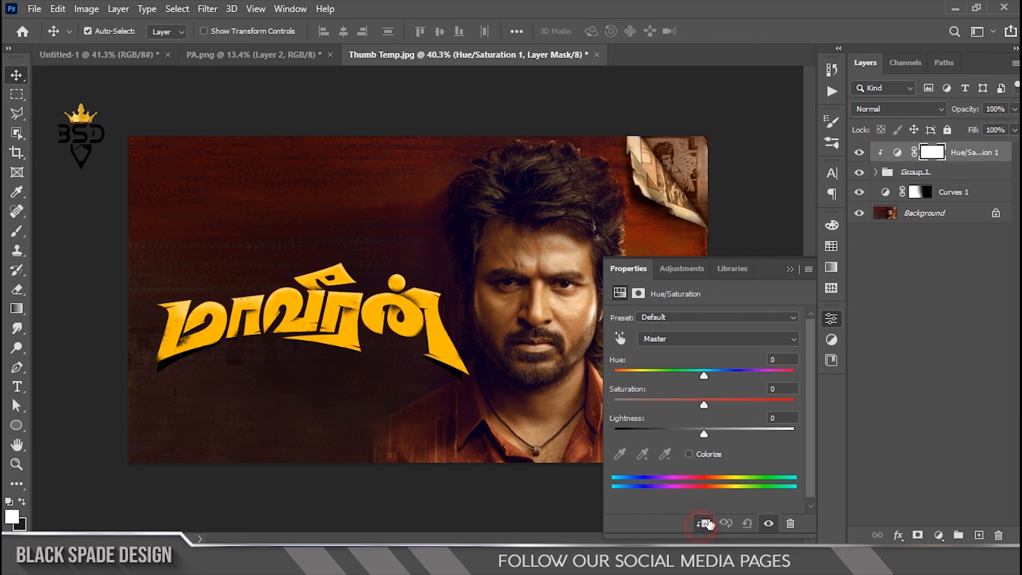
pyautogui.scroll(2, 418, 296)
pyautogui.moveTo(704, 405); pyautogui.dragTo(717, 403)
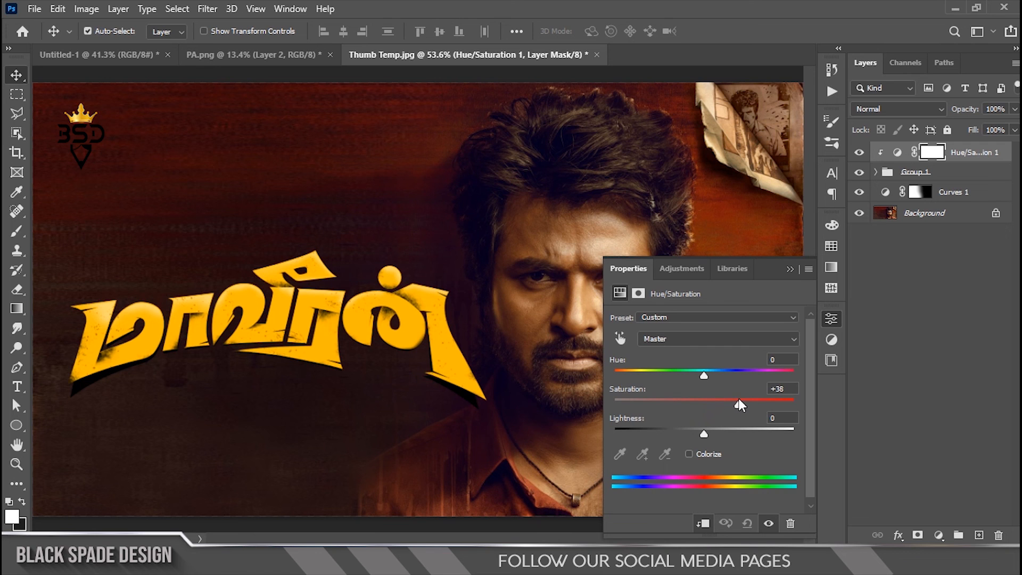
pyautogui.click(790, 269)
# - Inspect the lettering's boosted colour up close and with the whole poster fitted on screen
pyautogui.scroll(-2, 417, 300)
pyautogui.scroll(5, 415, 308)
pyautogui.moveTo(251, 337); pyautogui.dragTo(339, 319)
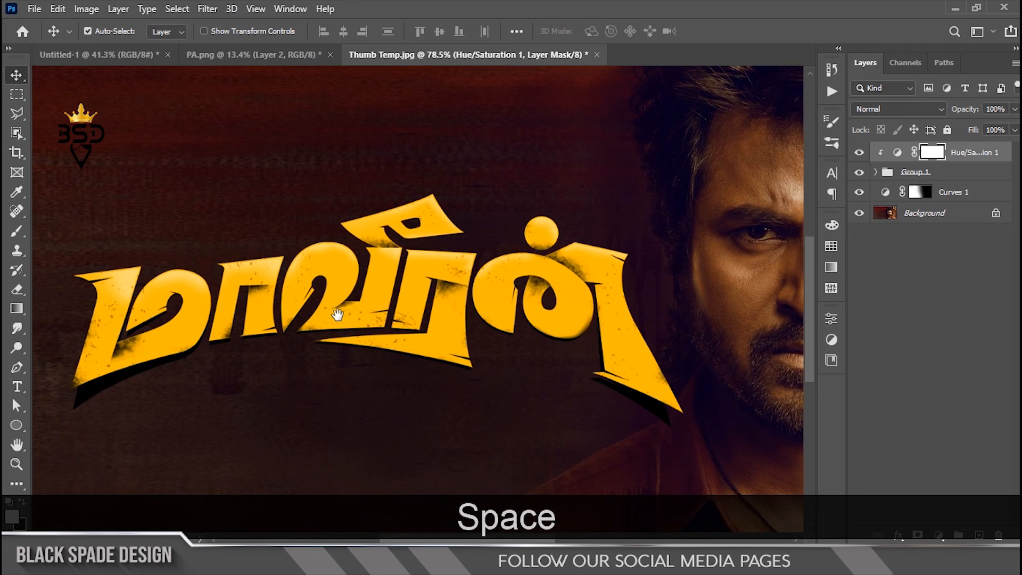
pyautogui.scroll(-4, 340, 320)
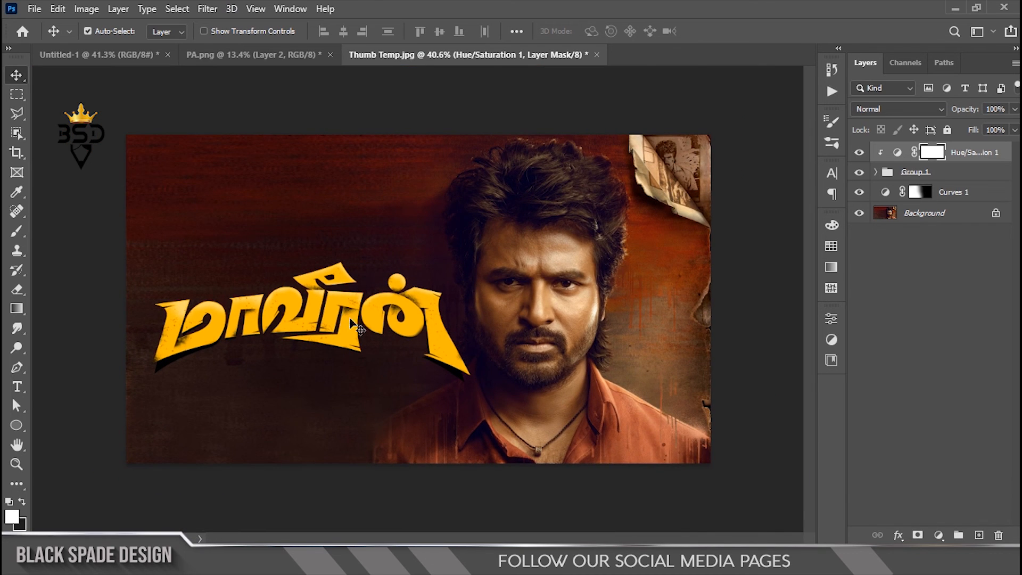
pyautogui.hotkey('ctrl', '0')
pyautogui.press('z')
pyautogui.rightClick(412, 256)
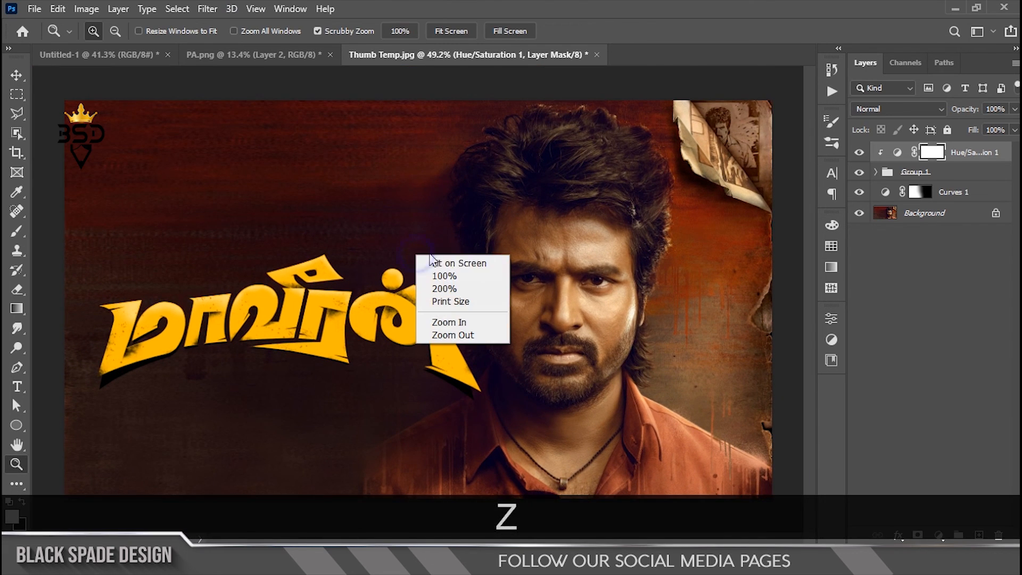
pyautogui.click(442, 263)
pyautogui.press('v')
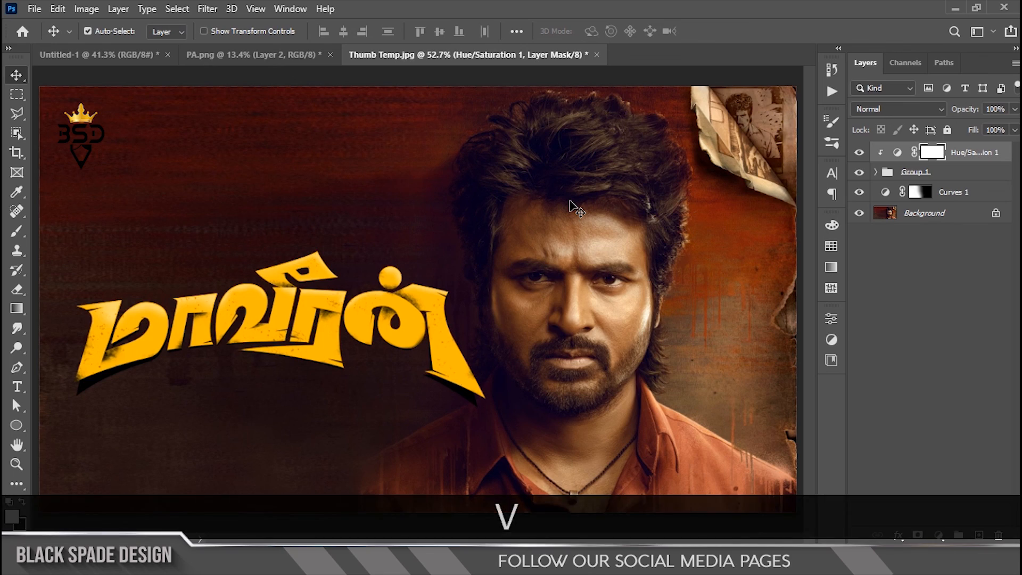